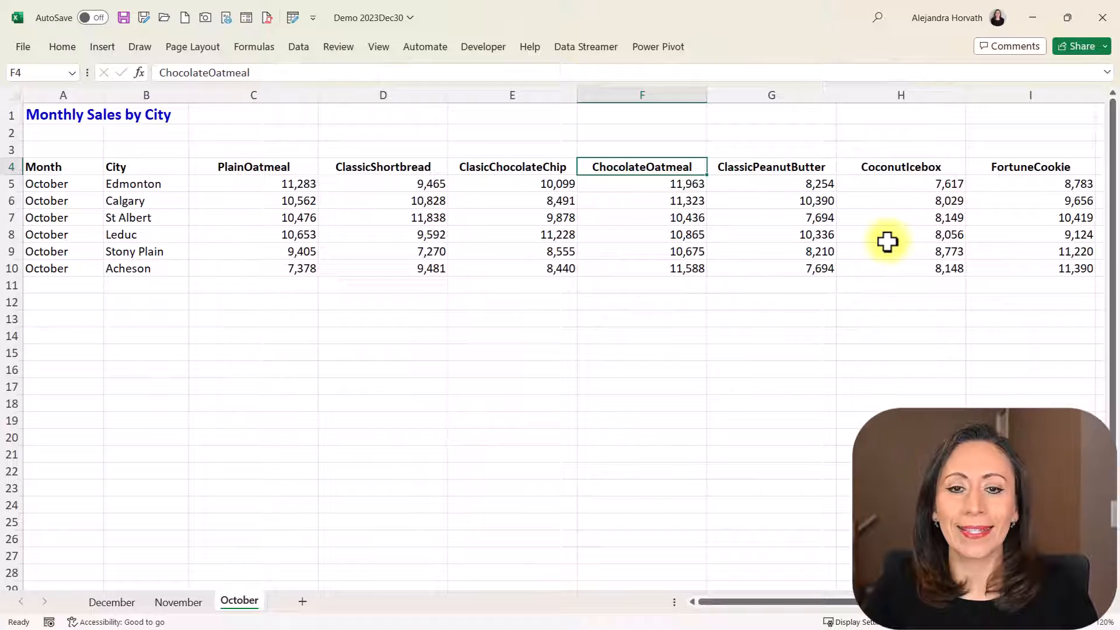
Examine the cookie product headings in row 4 of the October sheet, from PlainOatmeal to FortuneCookie.
drag(294, 166, 1028, 161)
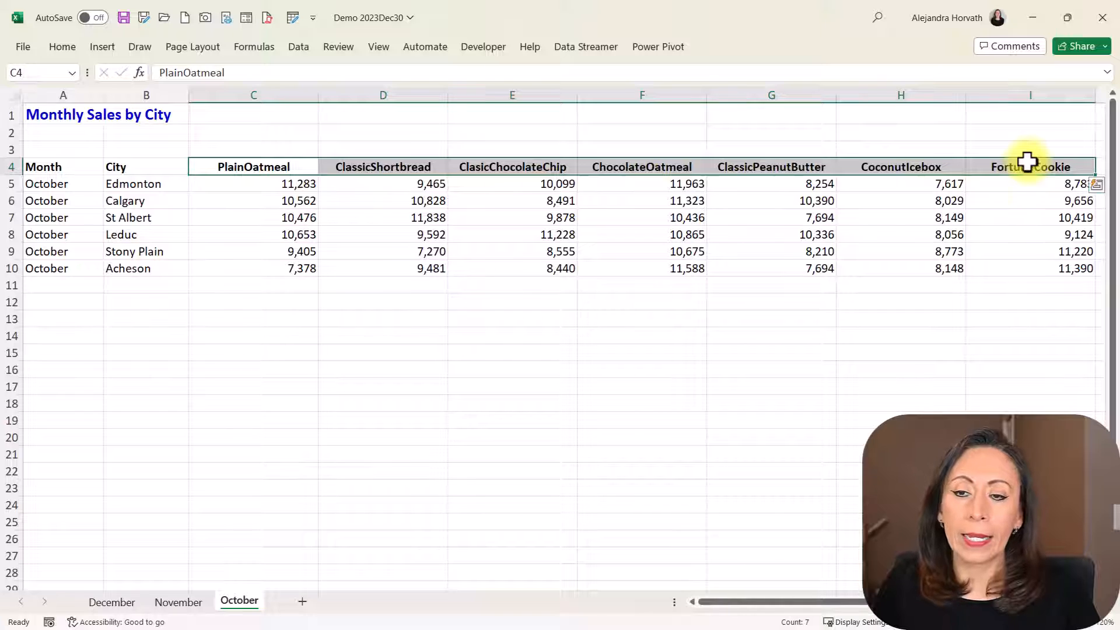
click(753, 169)
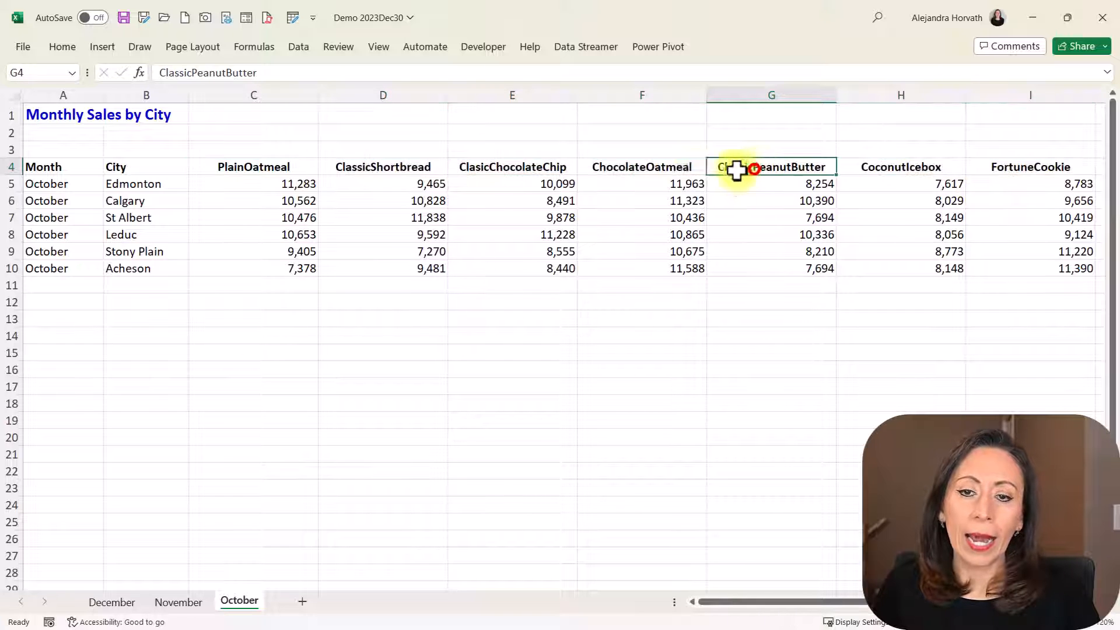
click(665, 170)
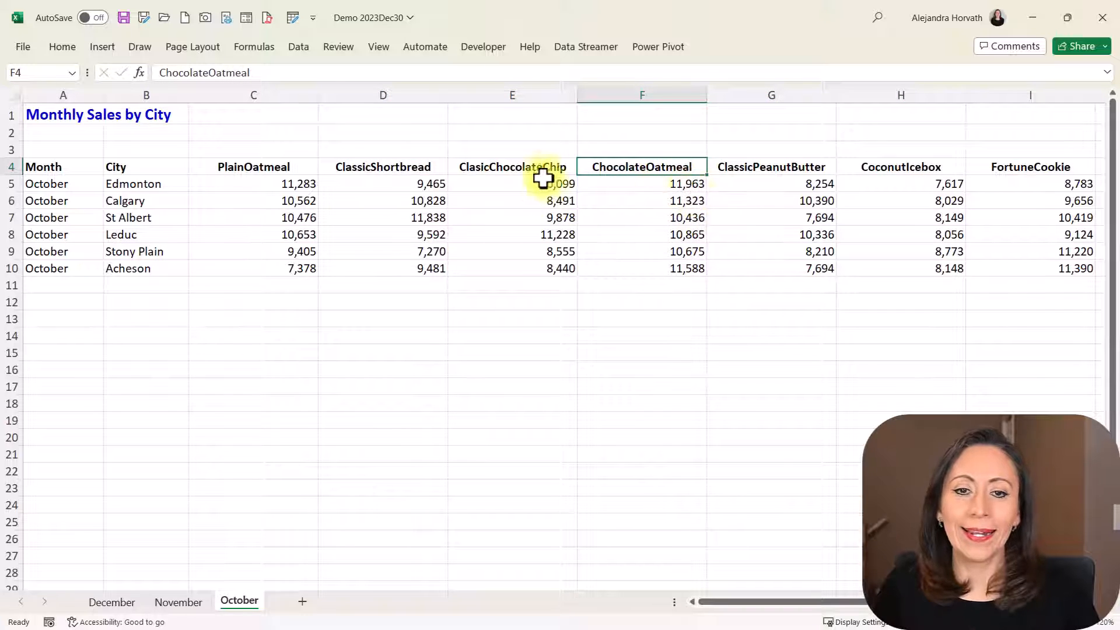
click(346, 165)
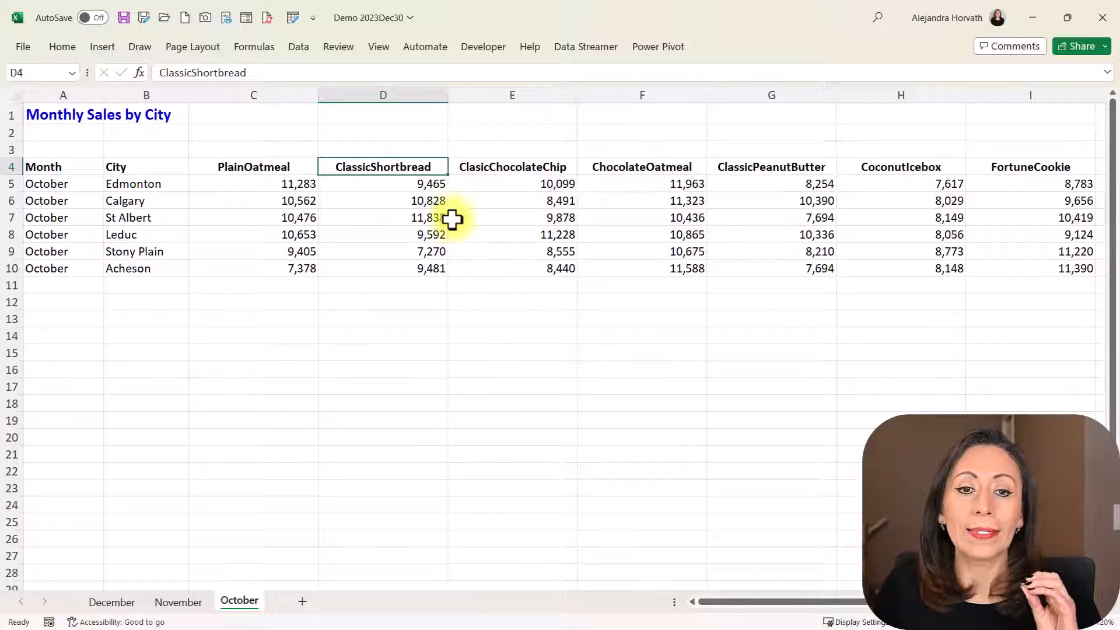
click(300, 166)
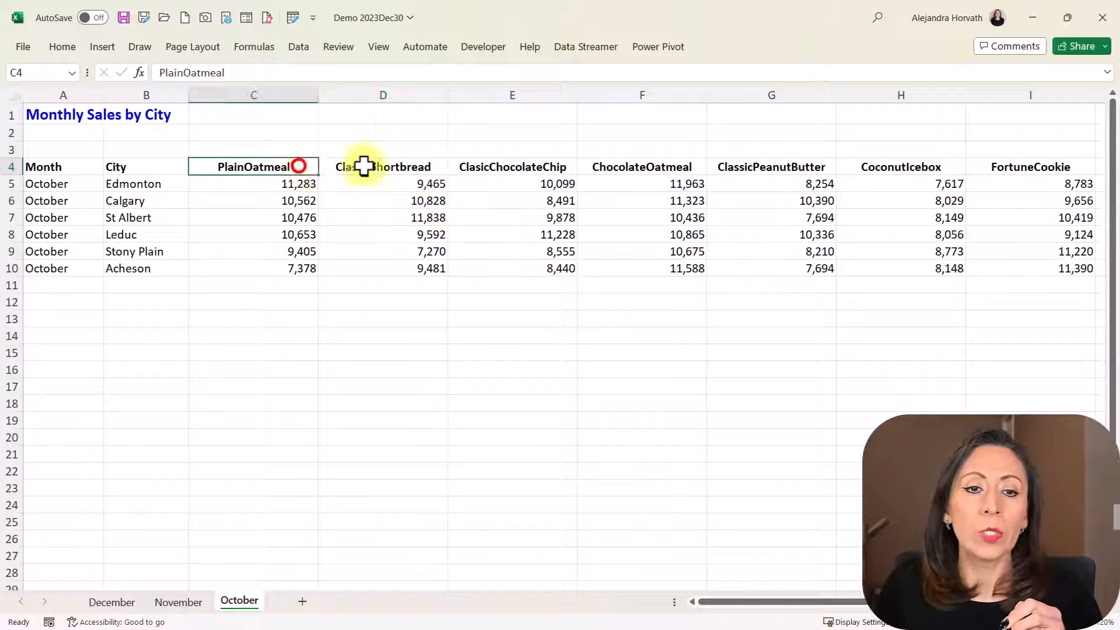
click(411, 170)
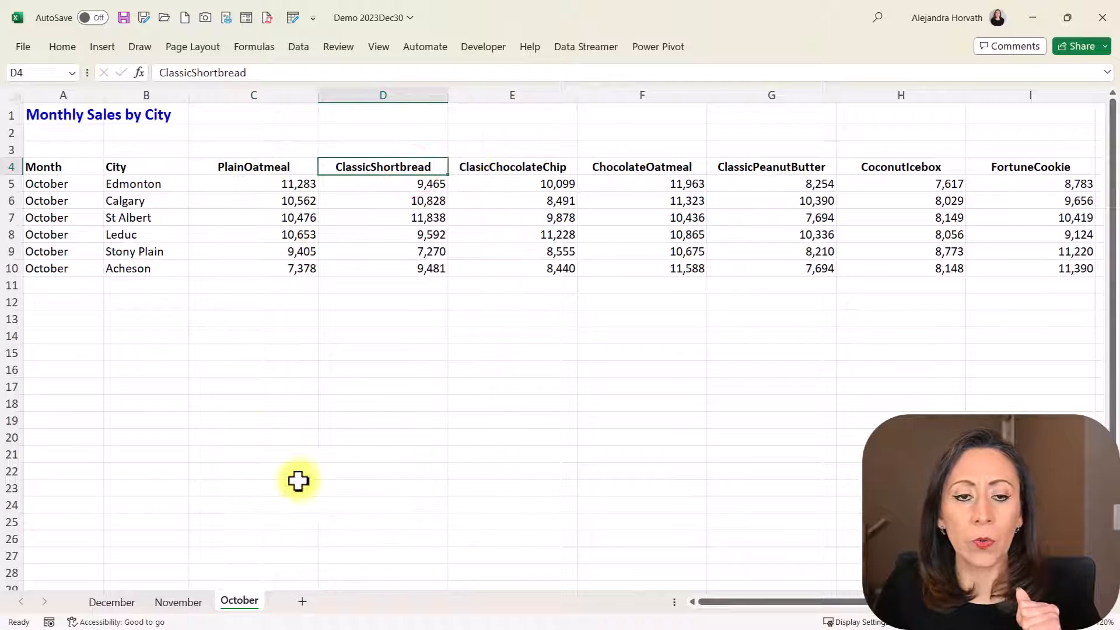
Compare the product headings on the December, November and October sheets, including the last columns of December.
click(169, 603)
click(120, 603)
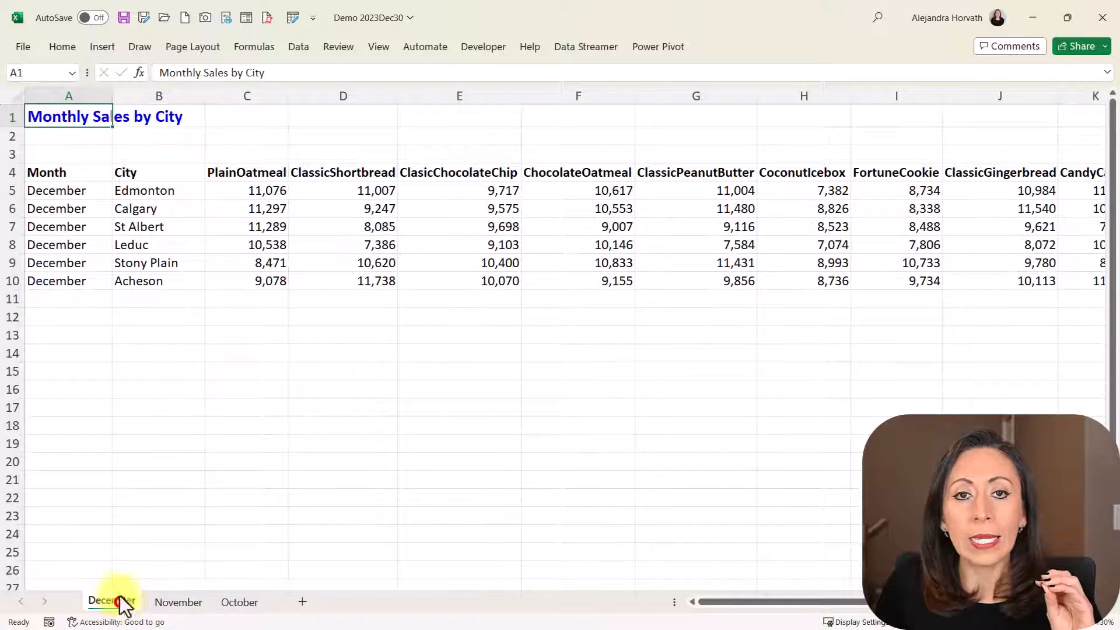
click(170, 602)
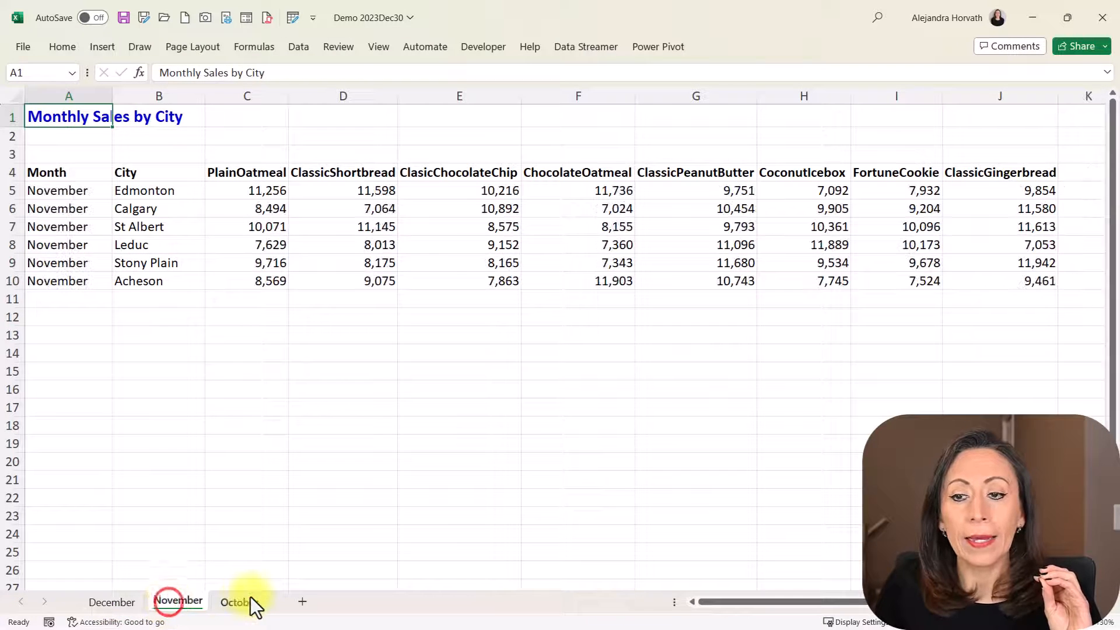
click(128, 601)
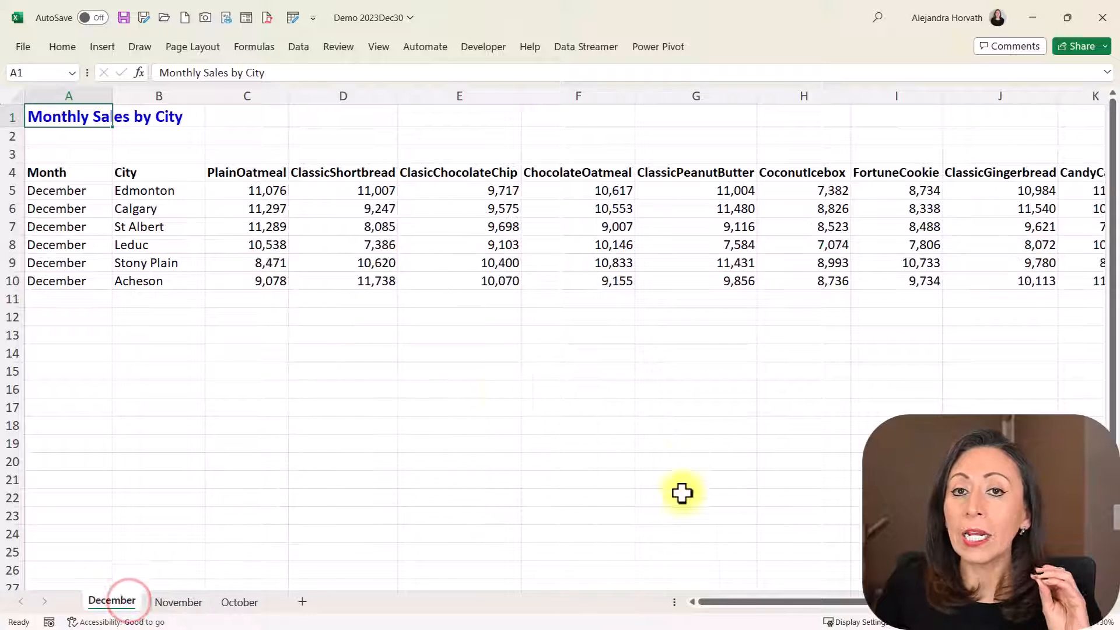
drag(728, 606, 796, 606)
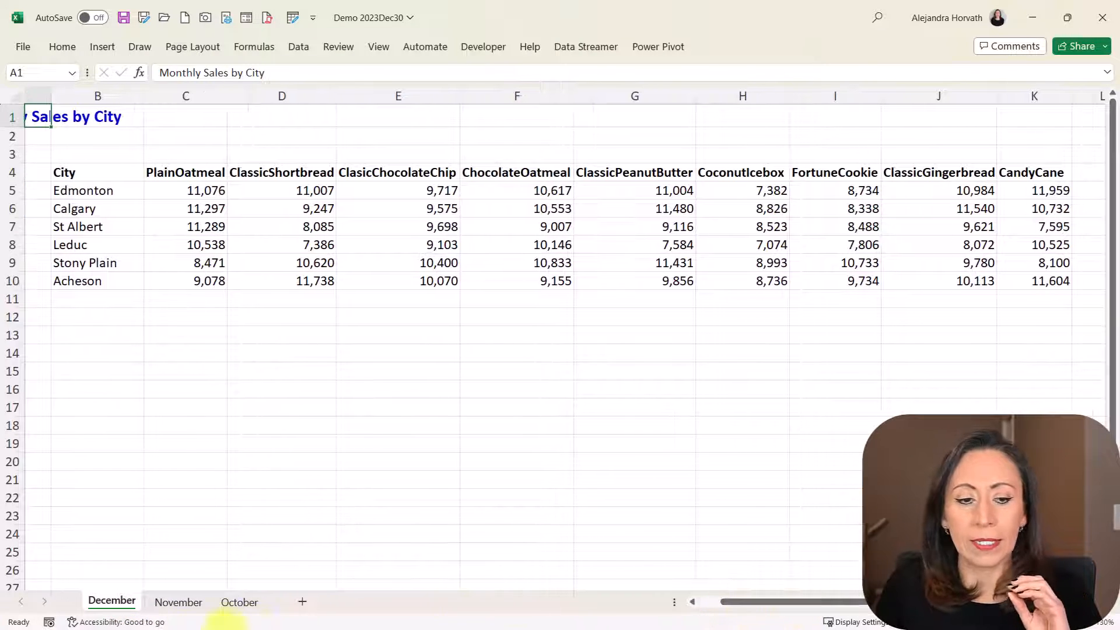
click(233, 171)
click(346, 172)
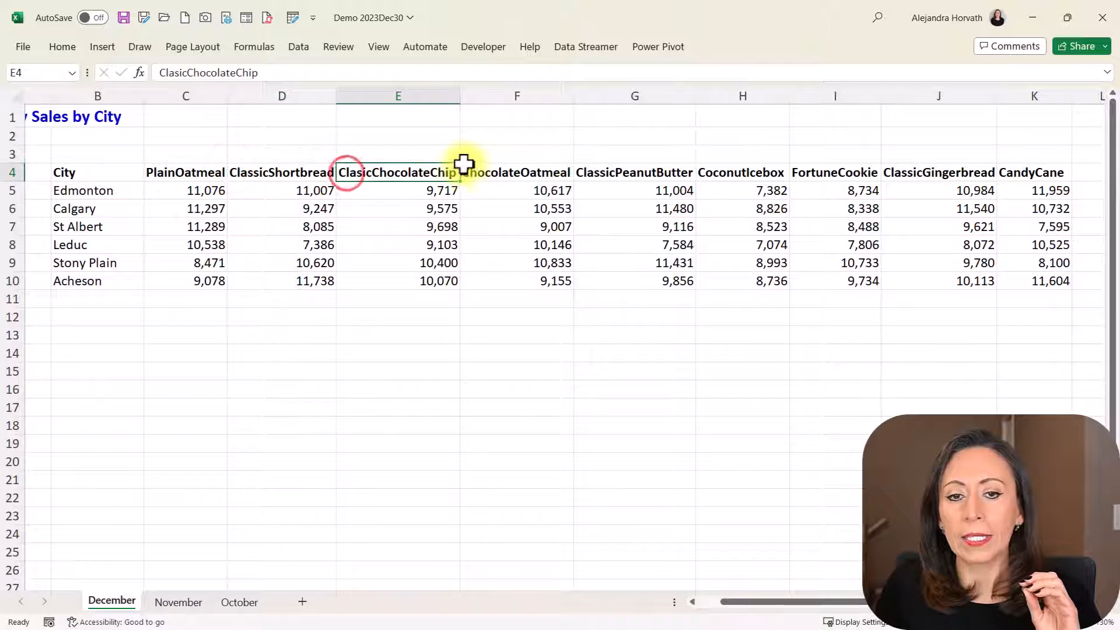
click(464, 168)
click(787, 139)
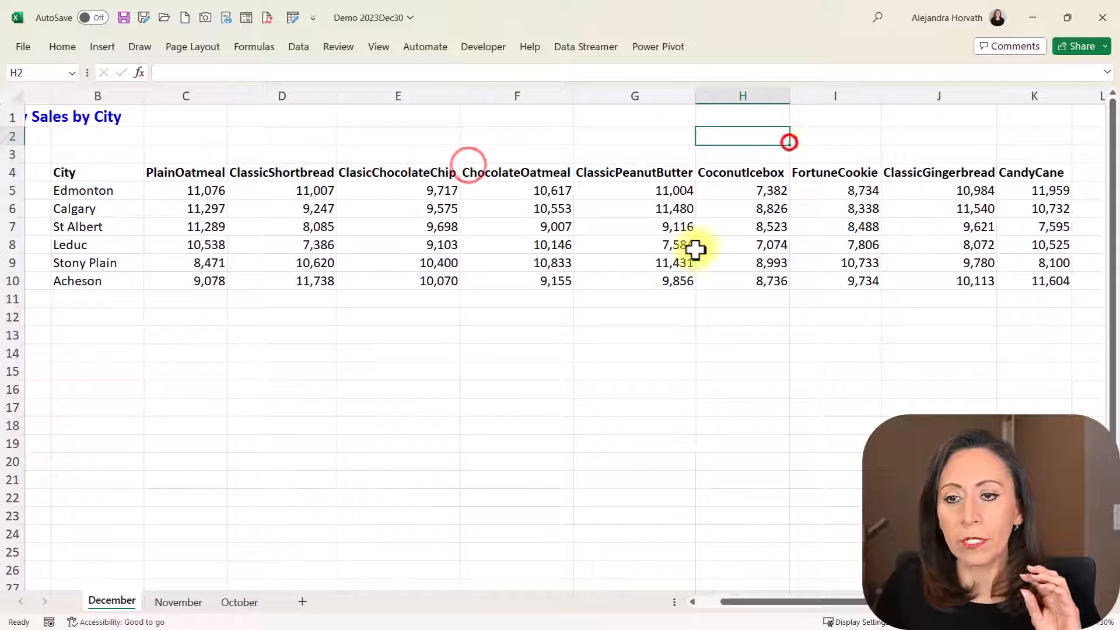
click(187, 609)
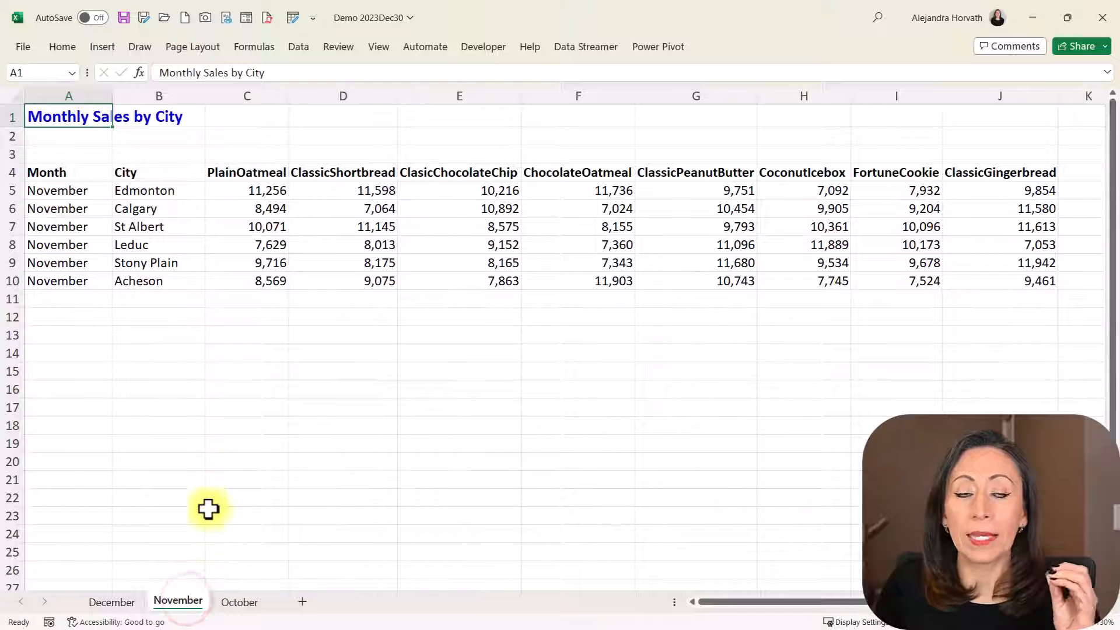
click(224, 603)
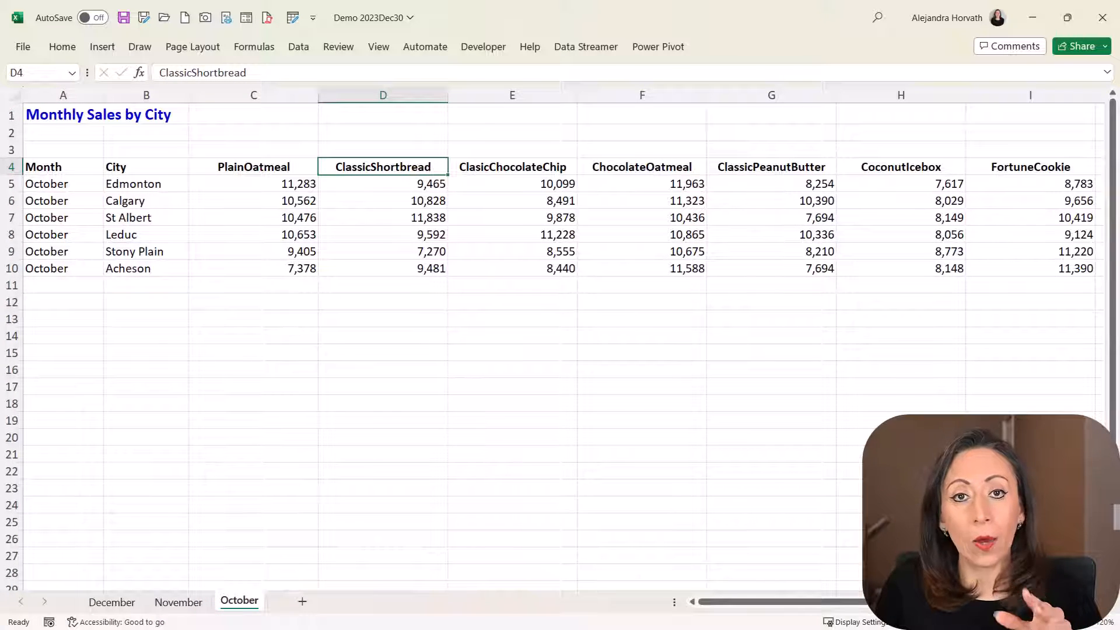
Open the Additional Info 2023Dec30 workbook from the Demo 2023Dec30 - SplitColNames folder.
drag(1117, 194, 775, 106)
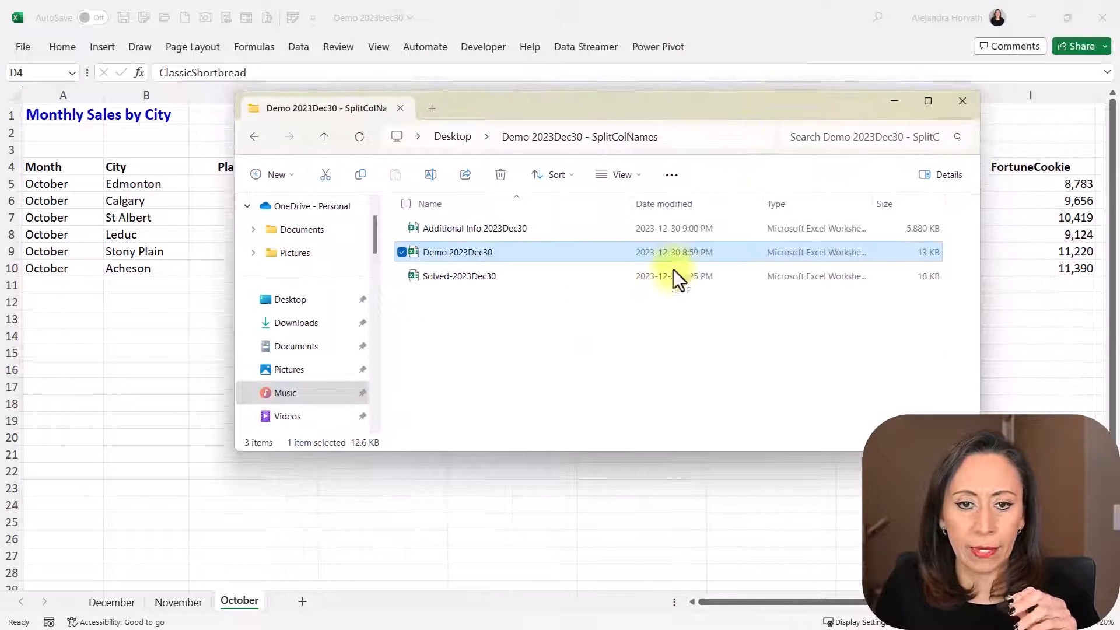
click(511, 228)
drag(508, 228, 605, 225)
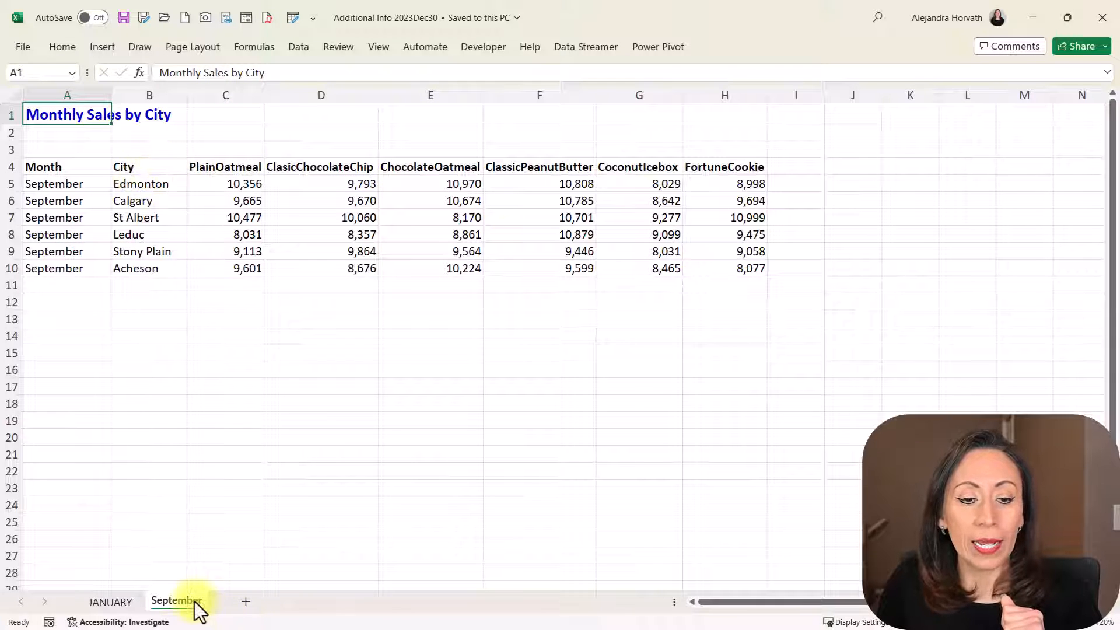
Examine how far the header row and the Month column extend on the JANUARY sheet, ending back at cell A4.
click(106, 607)
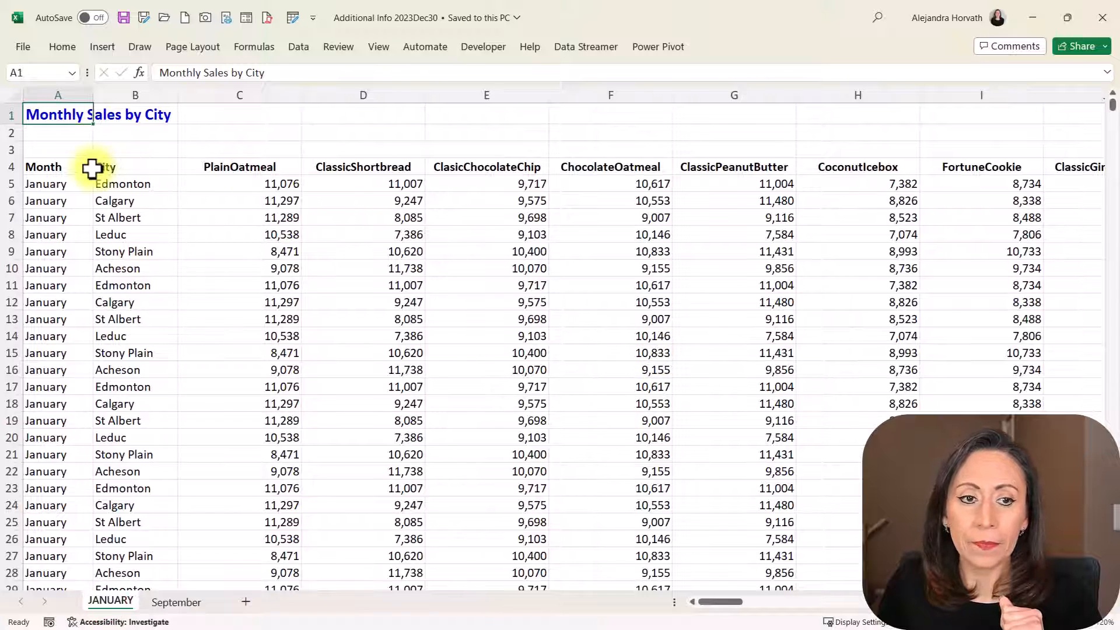
click(91, 168)
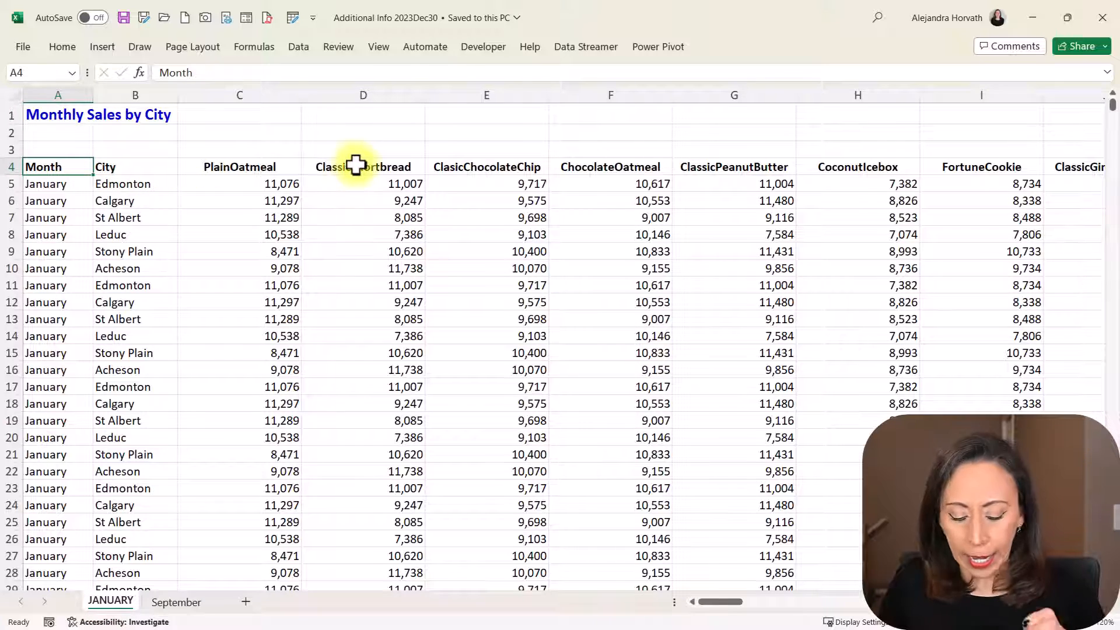
key(ctrl+shift+Right)
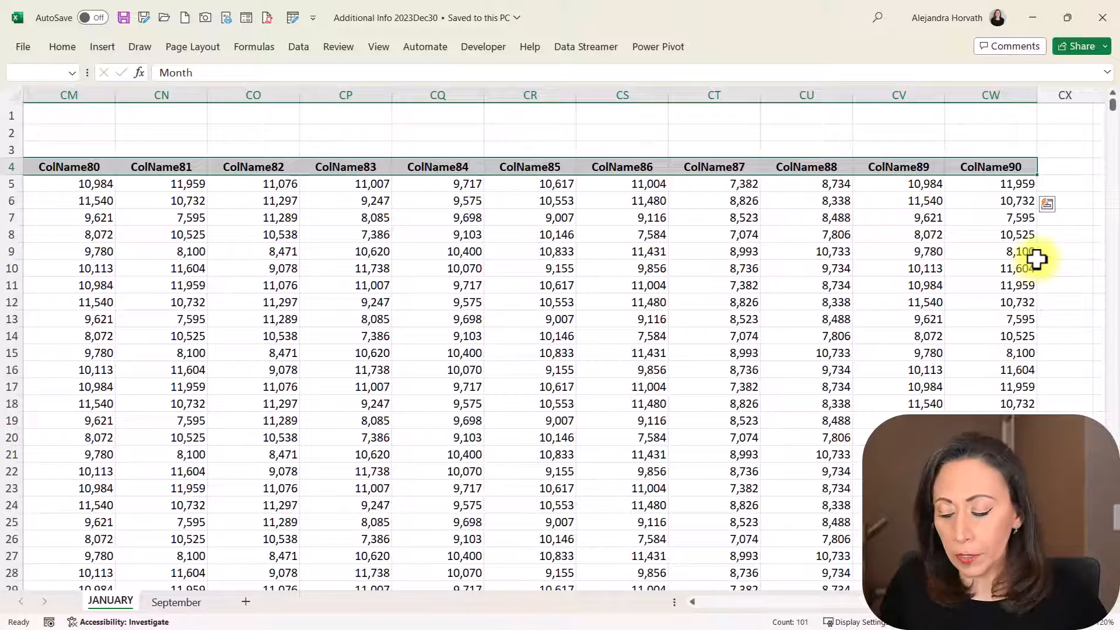
key(ctrl+Left)
key(ctrl+shift+Down)
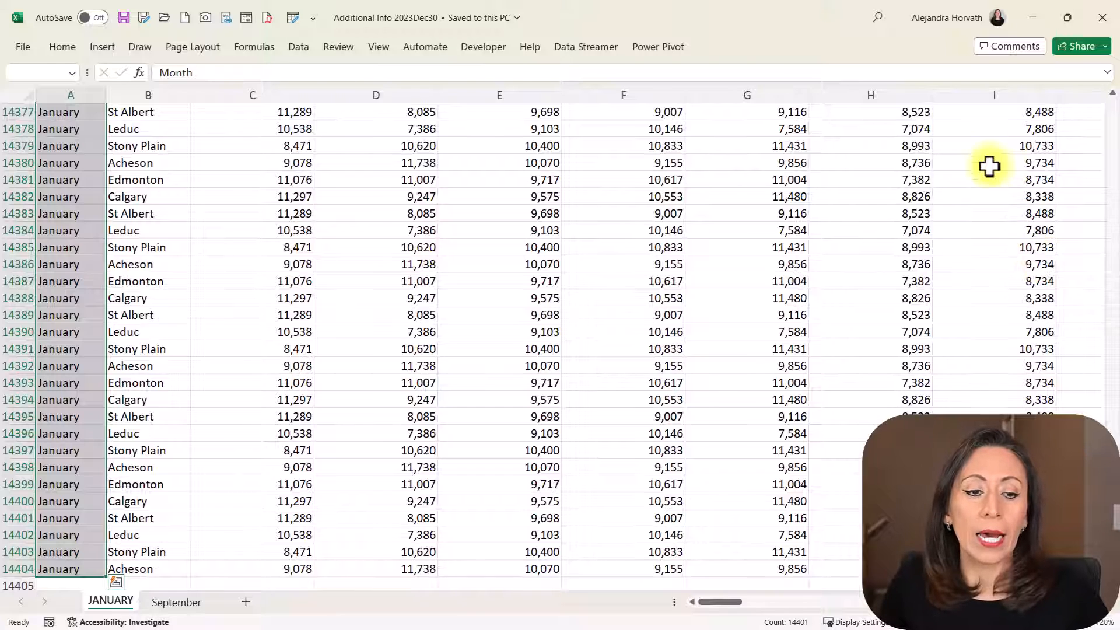
scroll(422, 305, down, 6)
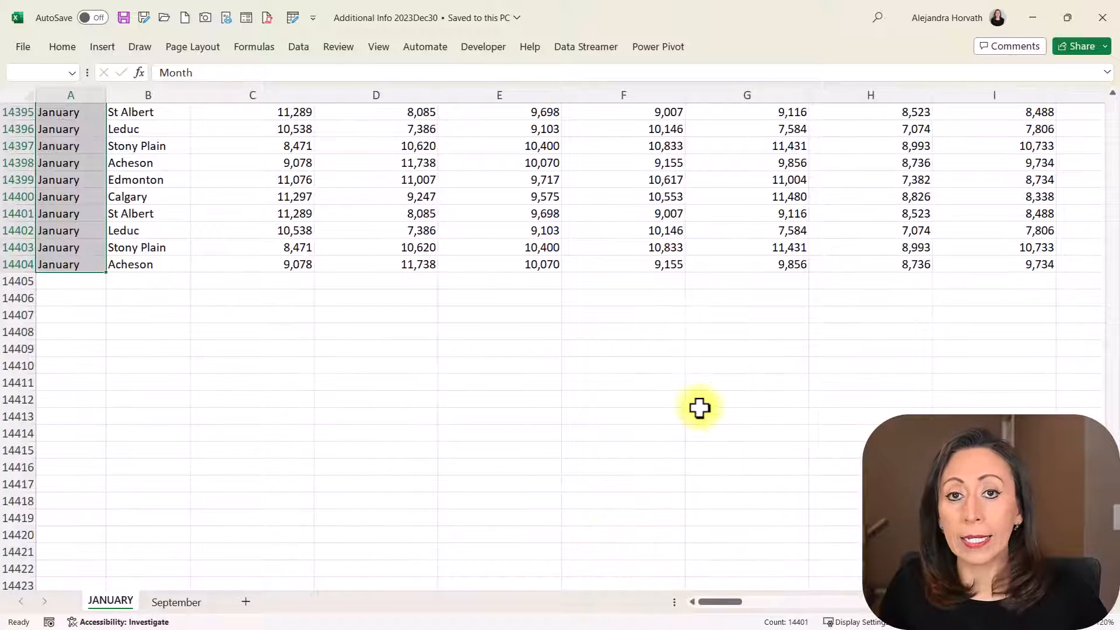
scroll(698, 407, up, 3)
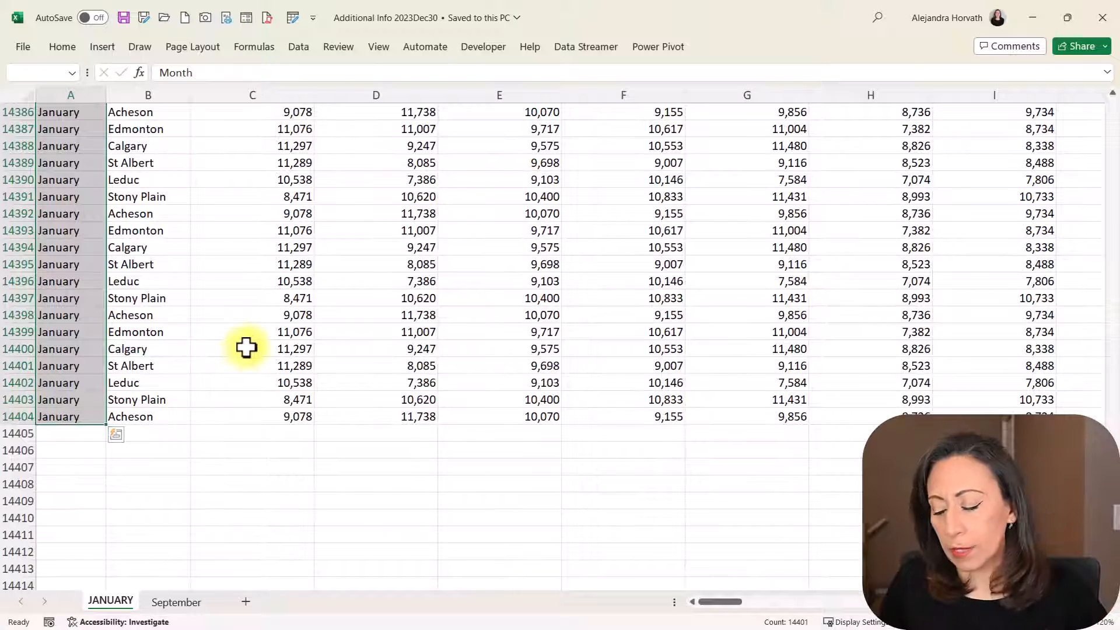
key(ctrl+Home)
key(Down)
key(Down)
key(Down)
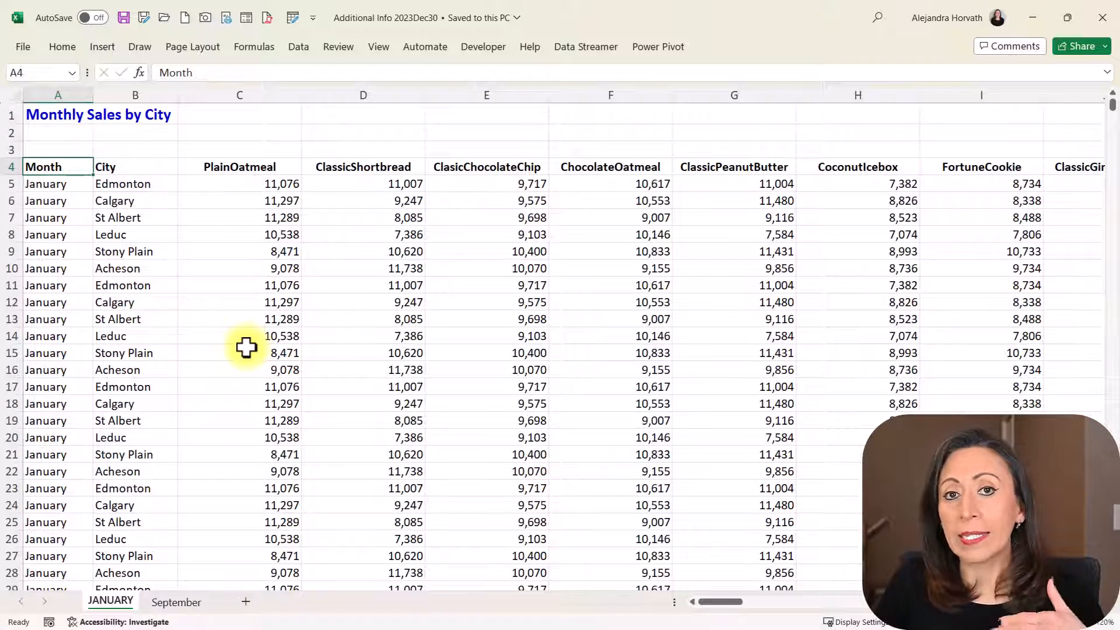
Compare the September sheet's product columns with those of the JANUARY sheet, ending on September.
key(ctrl+Page_Down)
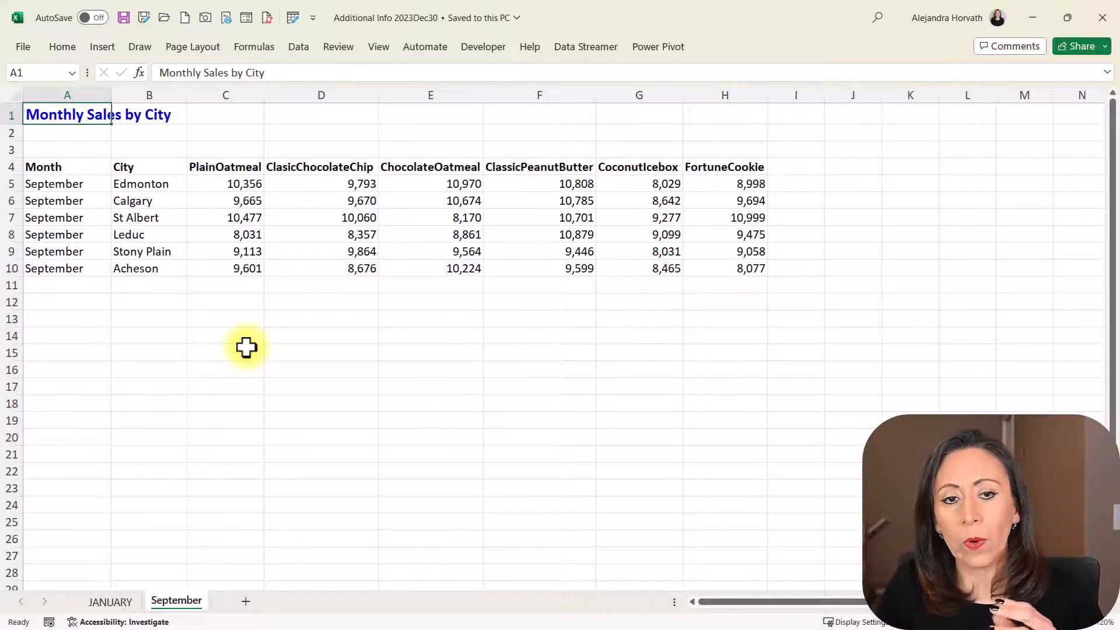
key(ctrl+Page_Up)
key(ctrl+Page_Down)
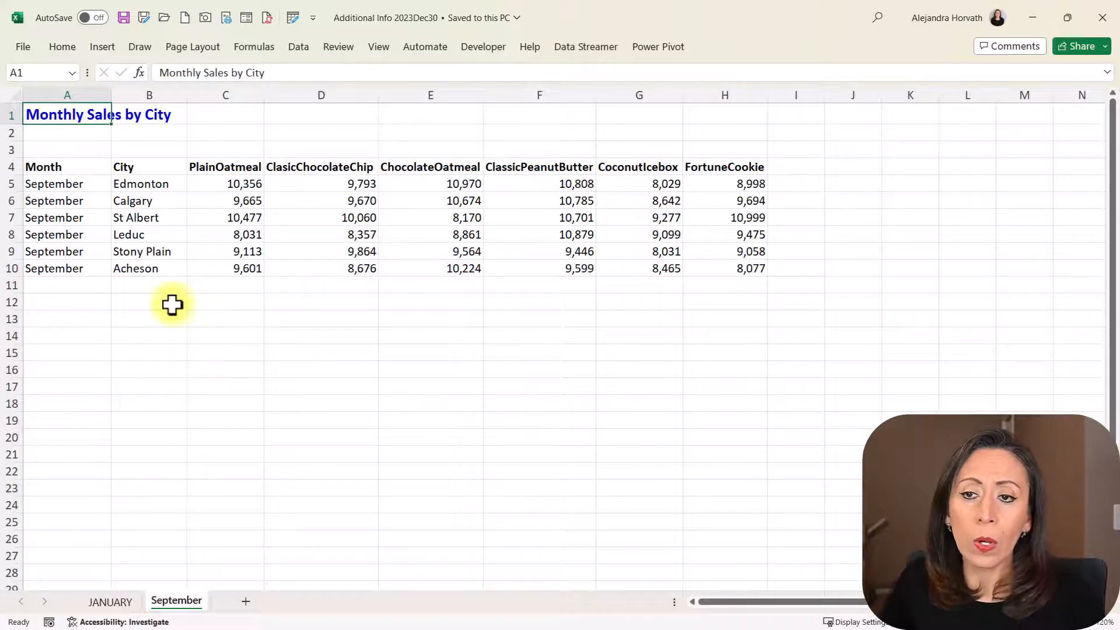
Close the Additional Info 2023Dec30 workbook, and close Demo 2023Dec30 with its changes saved.
key(ctrl+w)
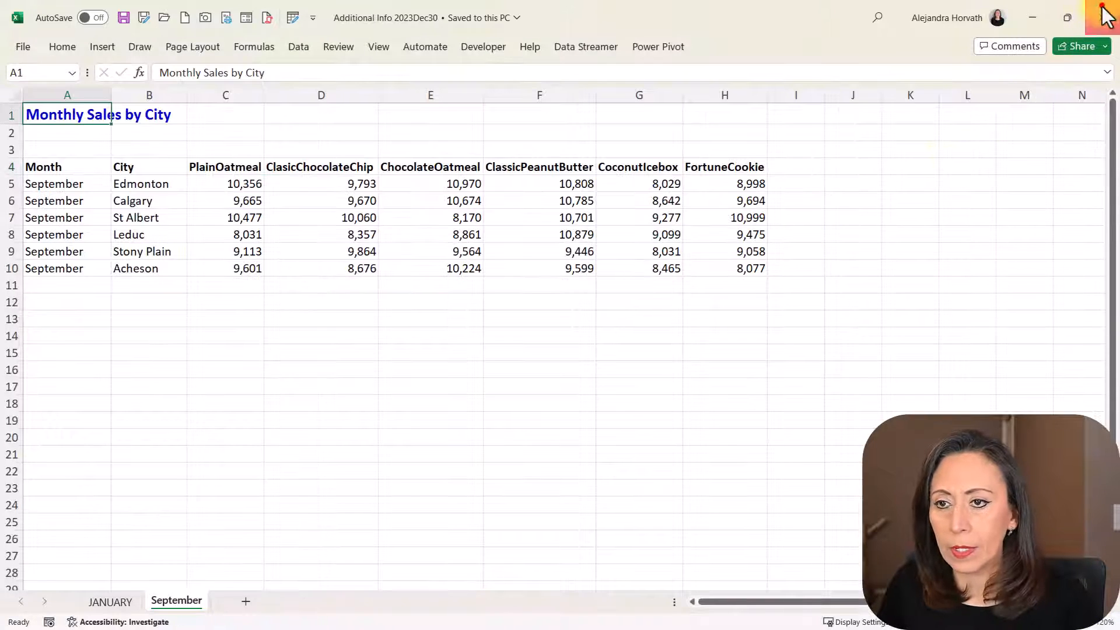
click(1106, 16)
click(1106, 17)
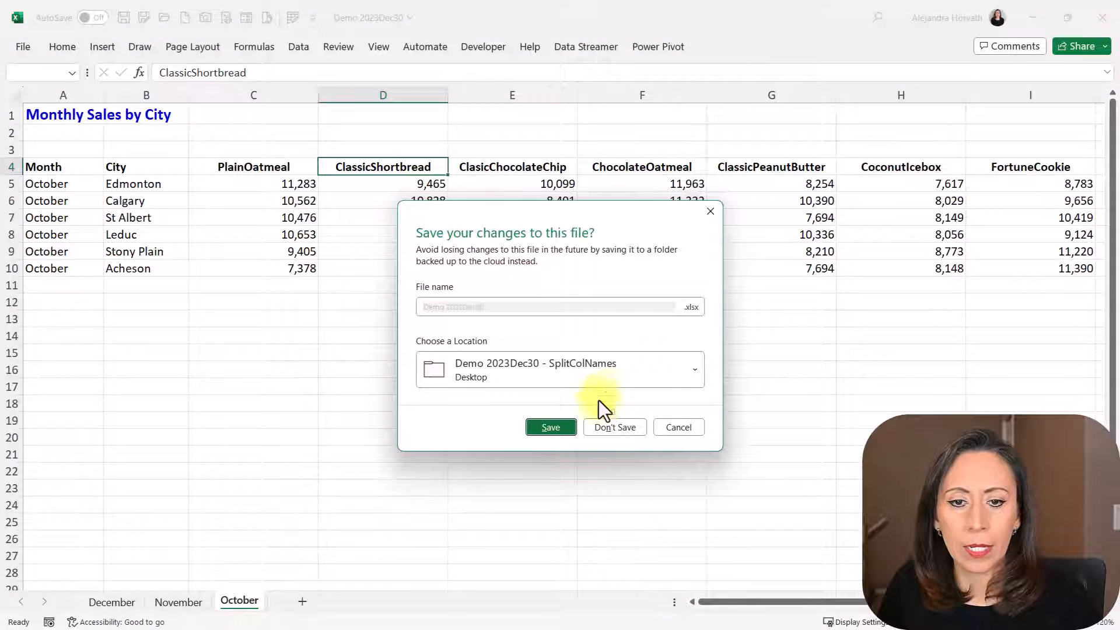
click(548, 425)
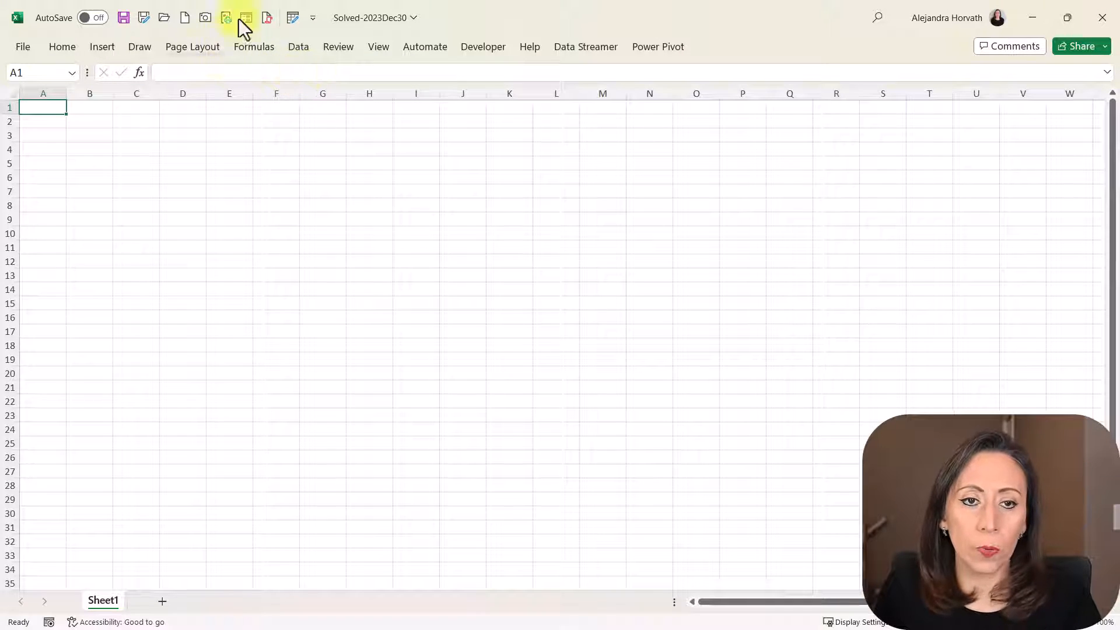
Start a data import from the Excel workbook Demo 2023Dec30 into the Solved-2023Dec30 workbook.
click(298, 51)
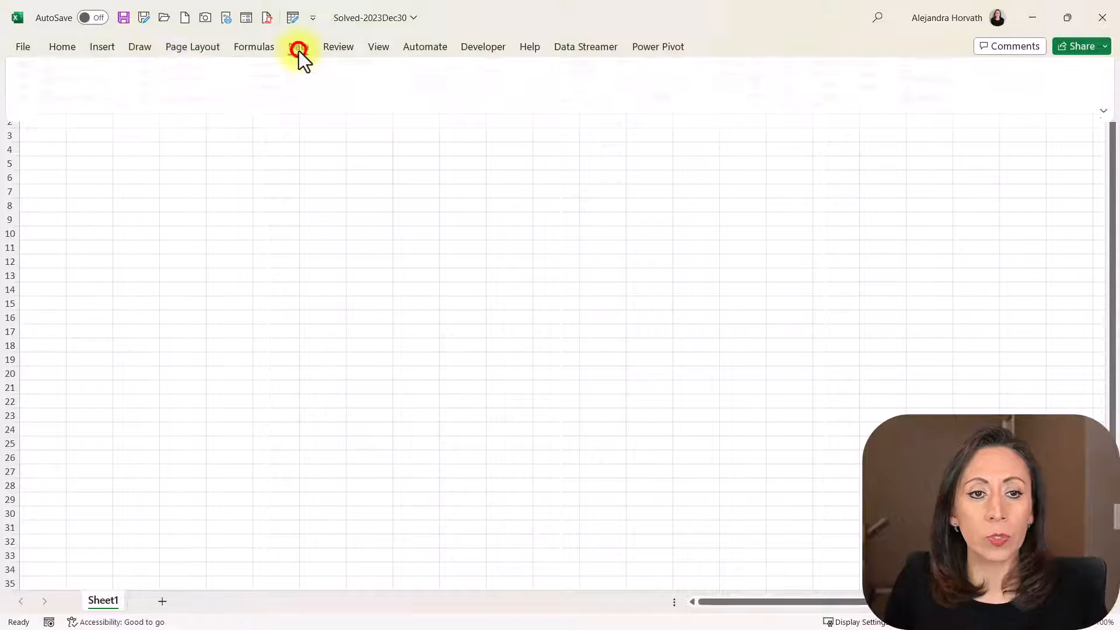
click(26, 101)
click(62, 125)
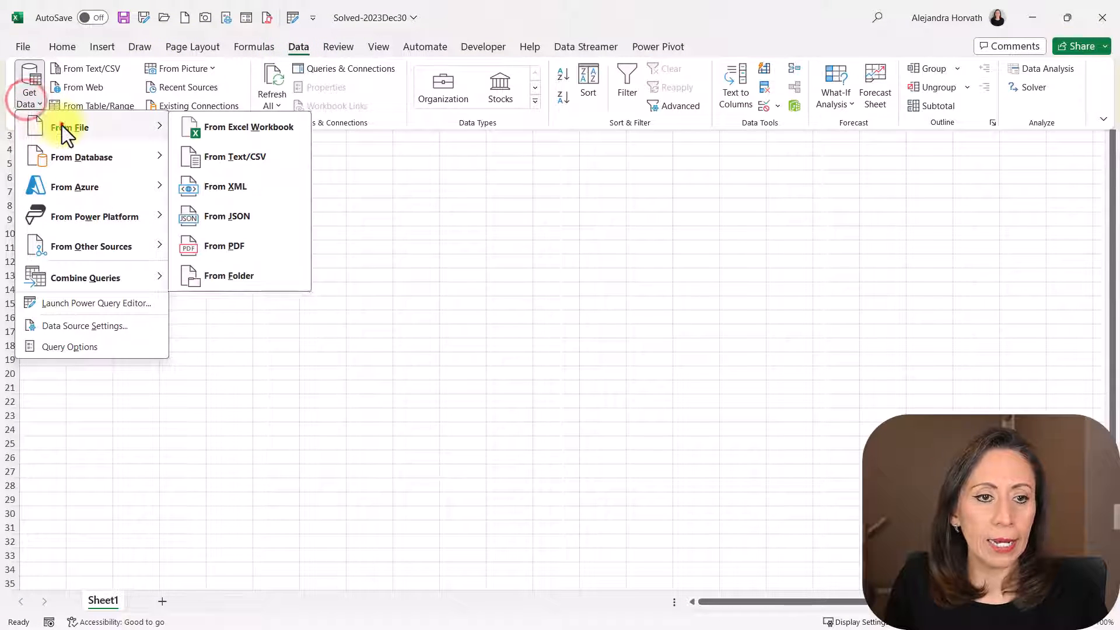
click(253, 125)
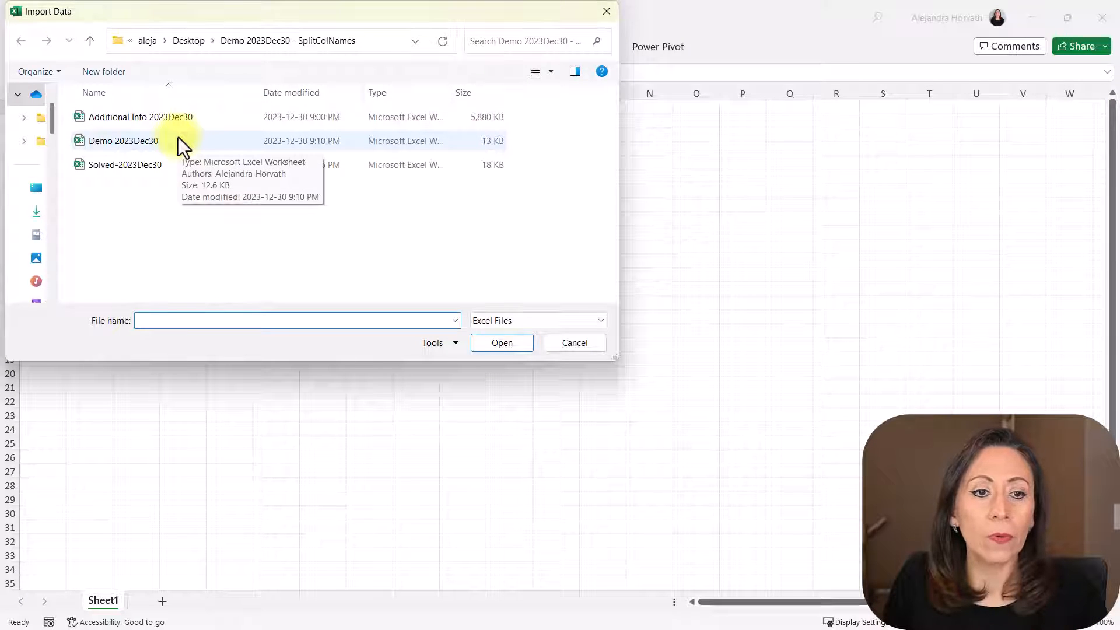
double_click(177, 138)
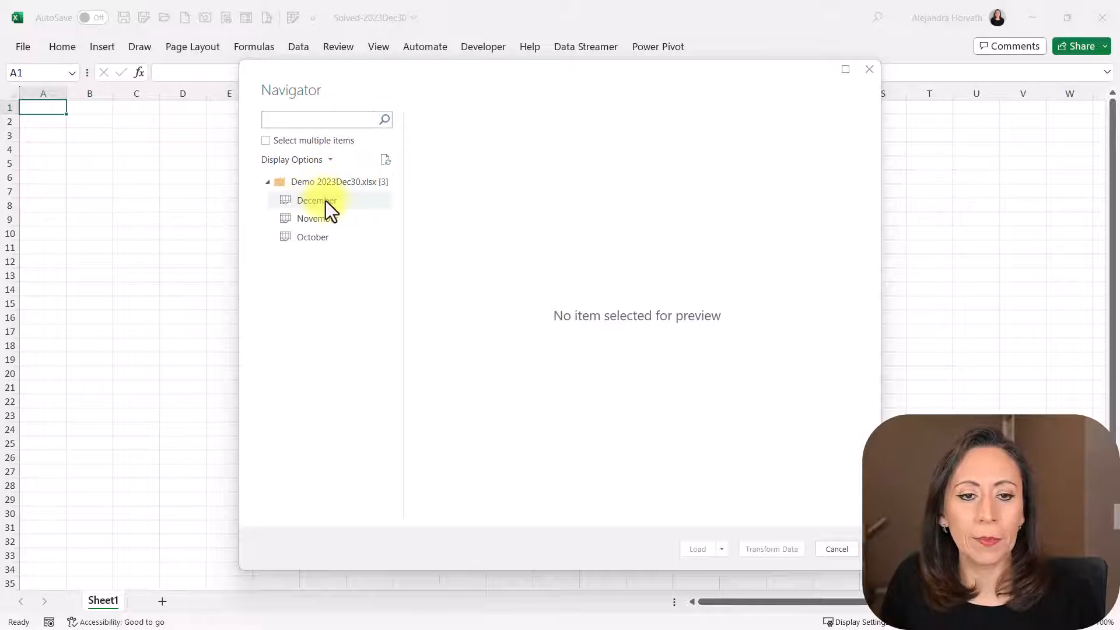
Select the October sheet as the import source and make the Navigator window shorter and wider.
click(329, 237)
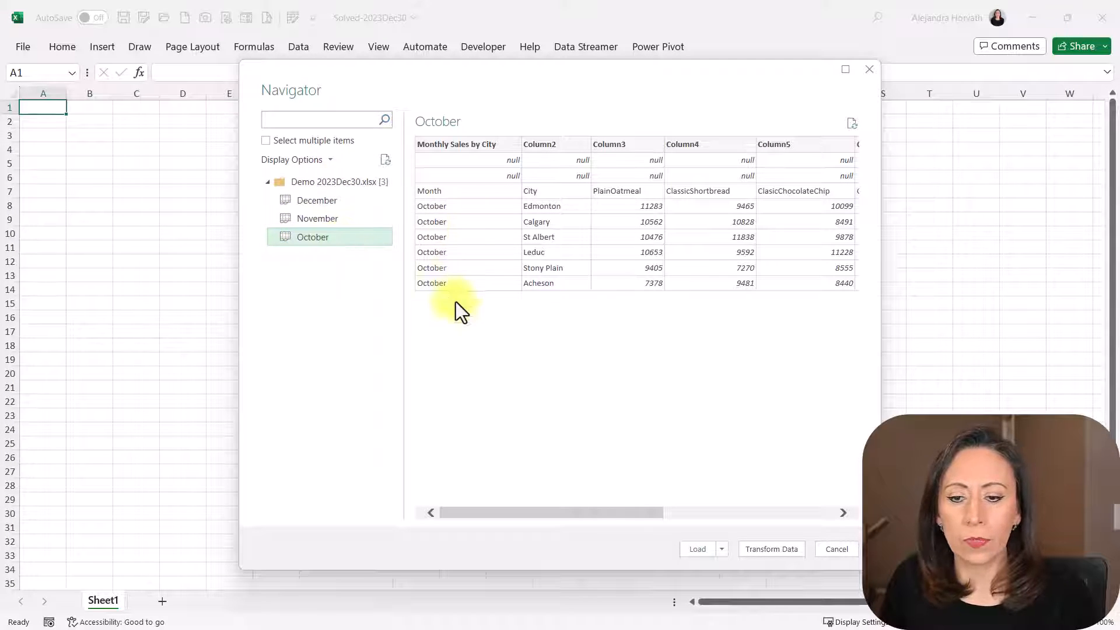
drag(799, 569, 780, 368)
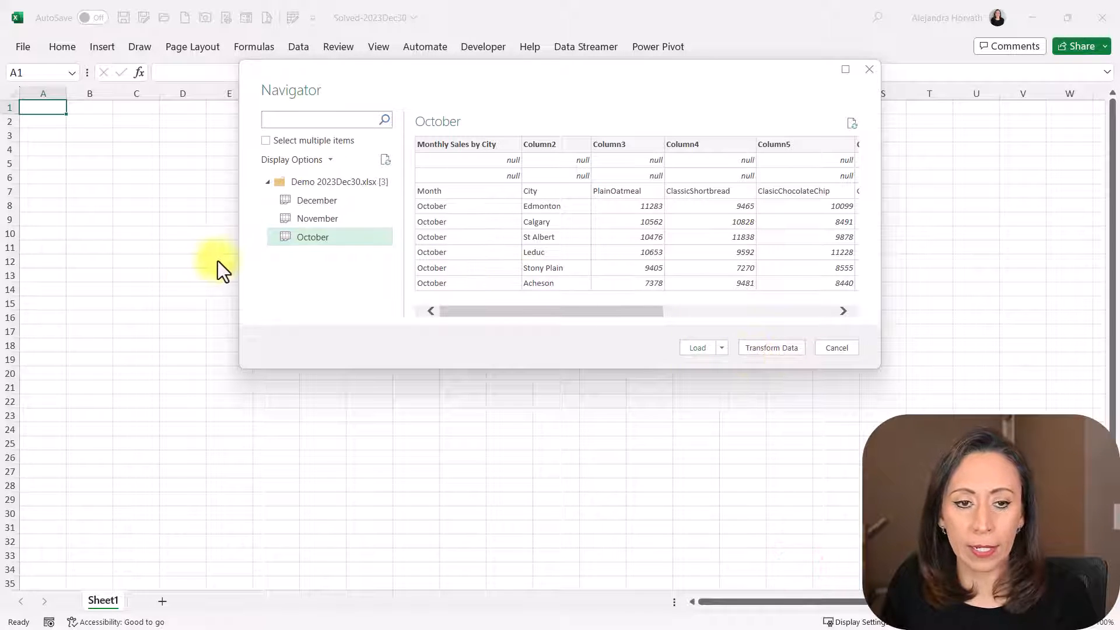
drag(241, 262, 104, 247)
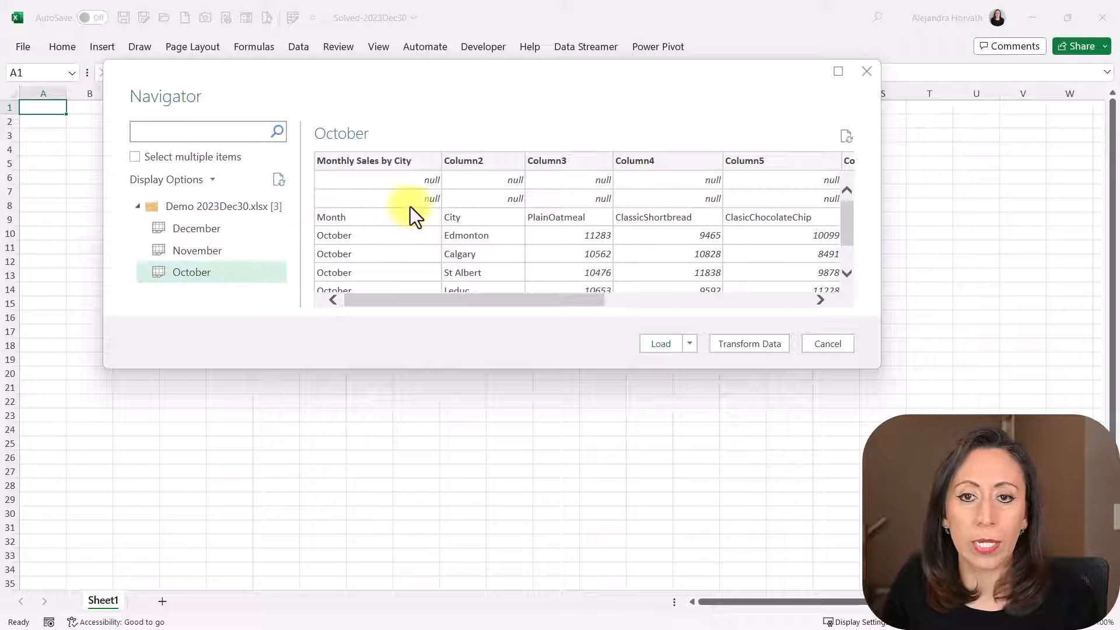
Check the October preview through its last columns and rows, and send the sheet to the Power Query Editor for transformation.
drag(376, 298, 613, 299)
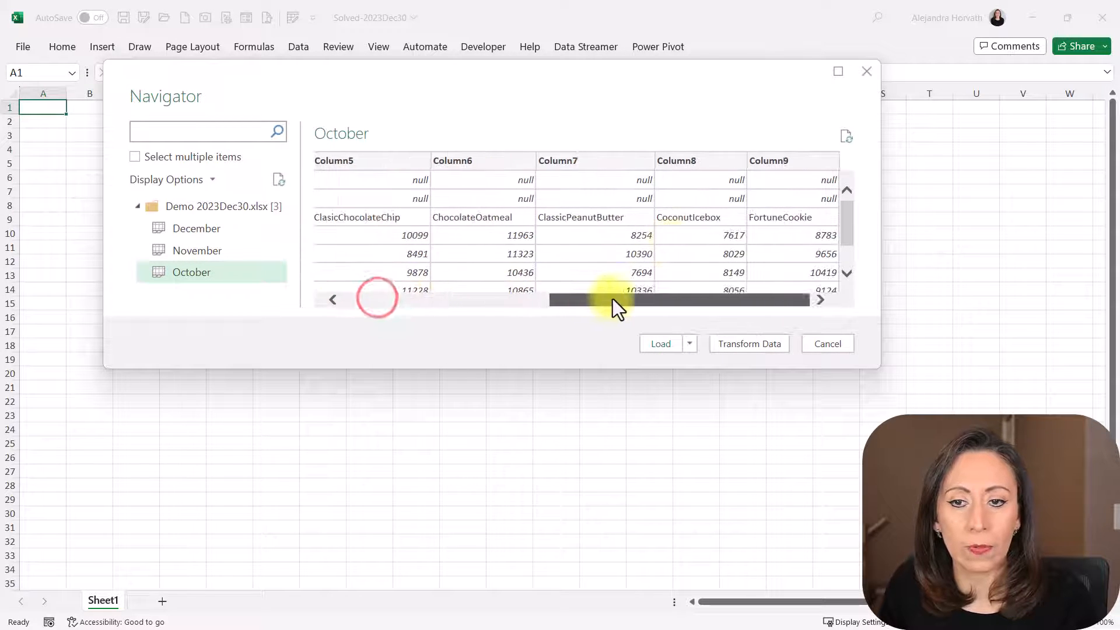
scroll(671, 245, down, 3)
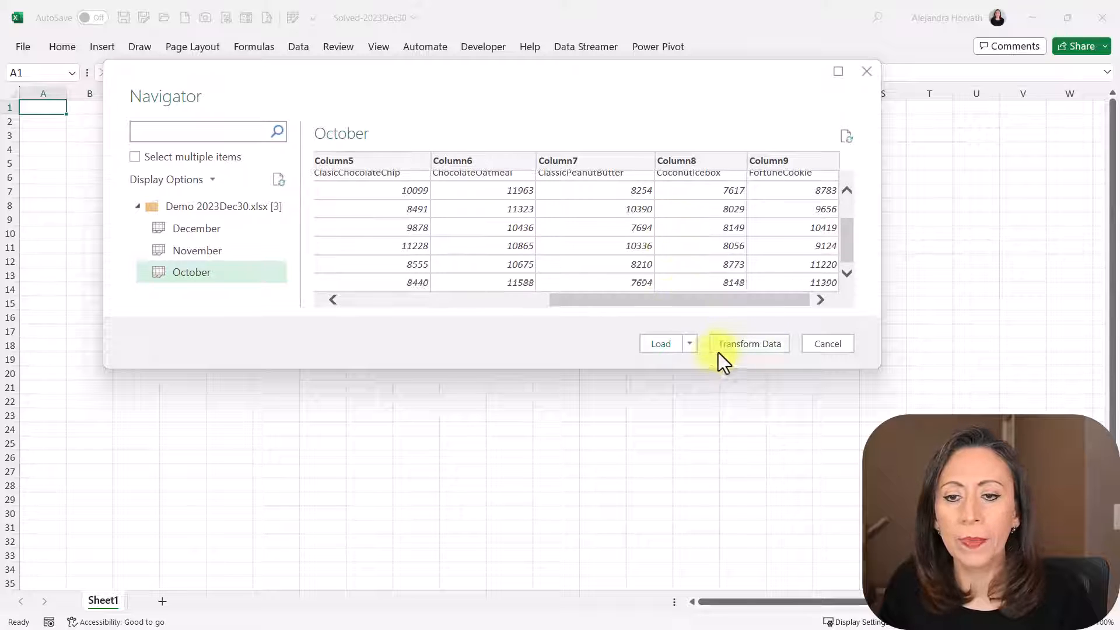
click(733, 344)
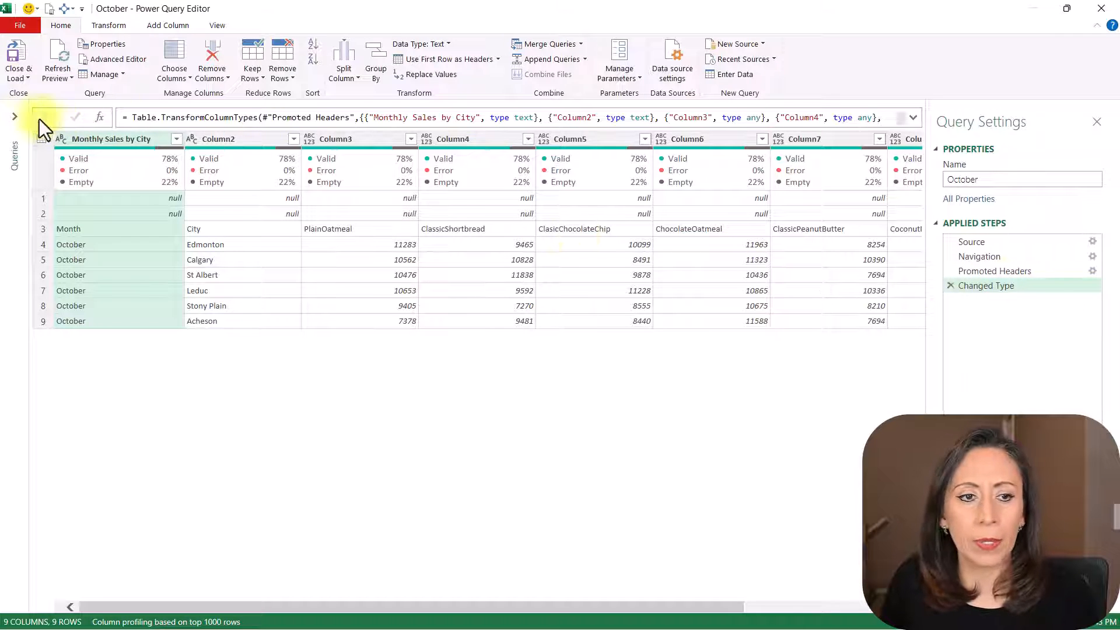
Show the list of queries, collapse the Solved, NestedTblsAndListAcc and SolvedForDemo groups, and select the October query.
click(15, 118)
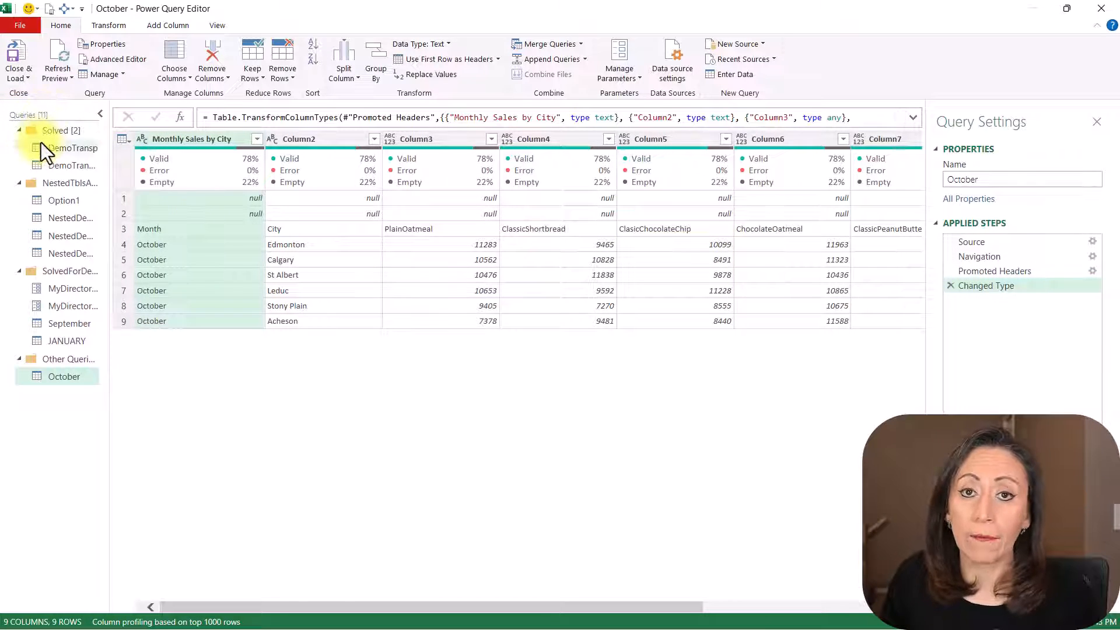
click(16, 134)
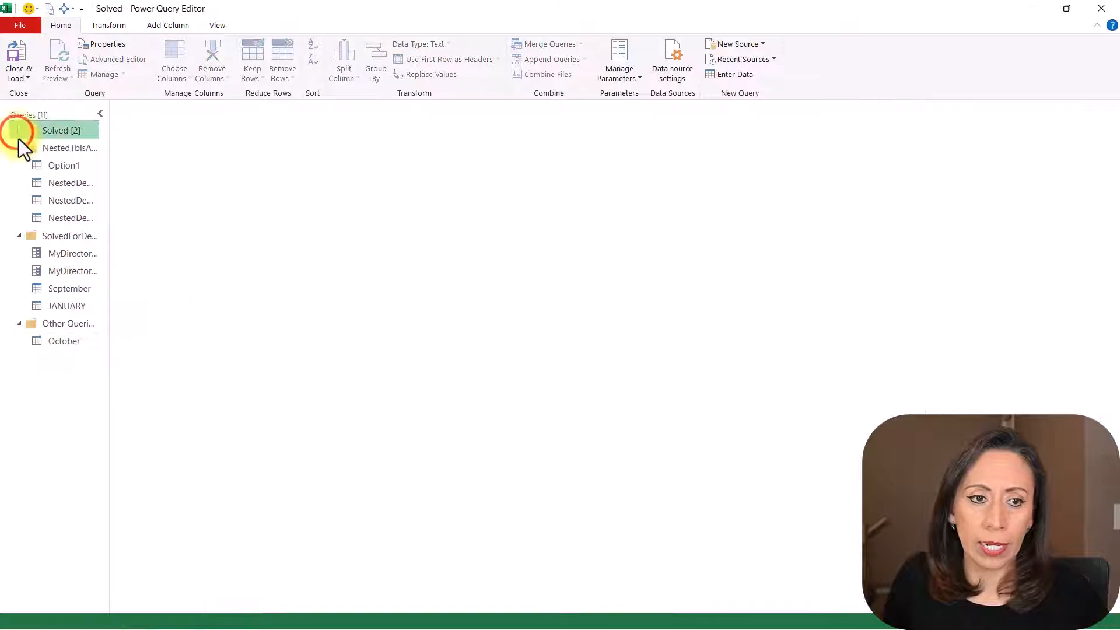
click(19, 144)
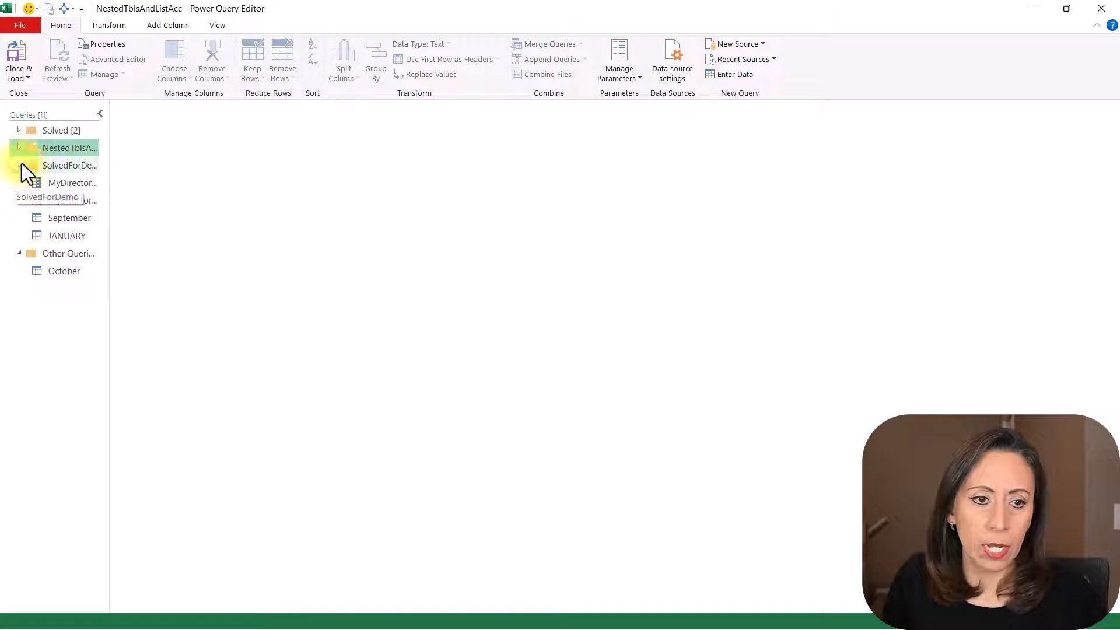
click(18, 165)
click(70, 203)
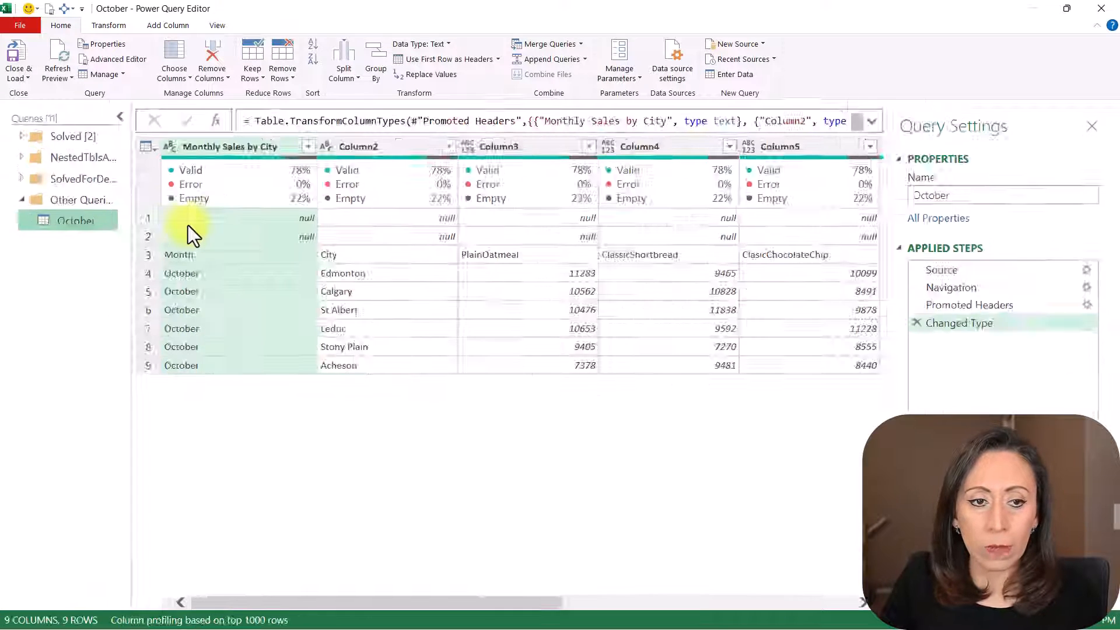
key(ctrl+plus)
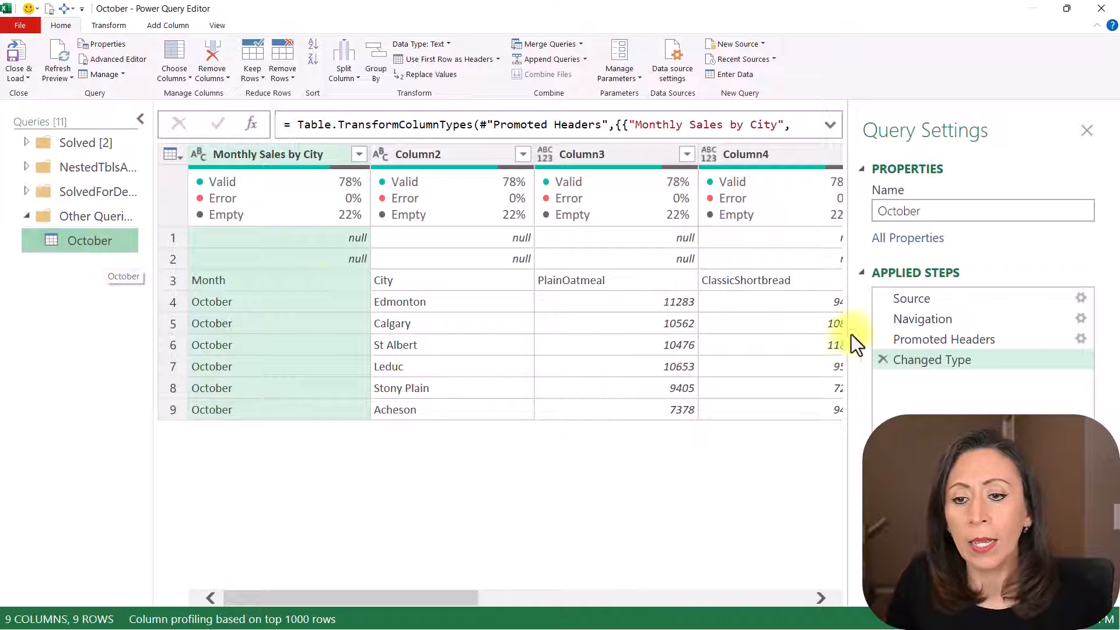
Delete the automatic Changed Type and Promoted Headers steps from the October query.
click(965, 360)
click(968, 342)
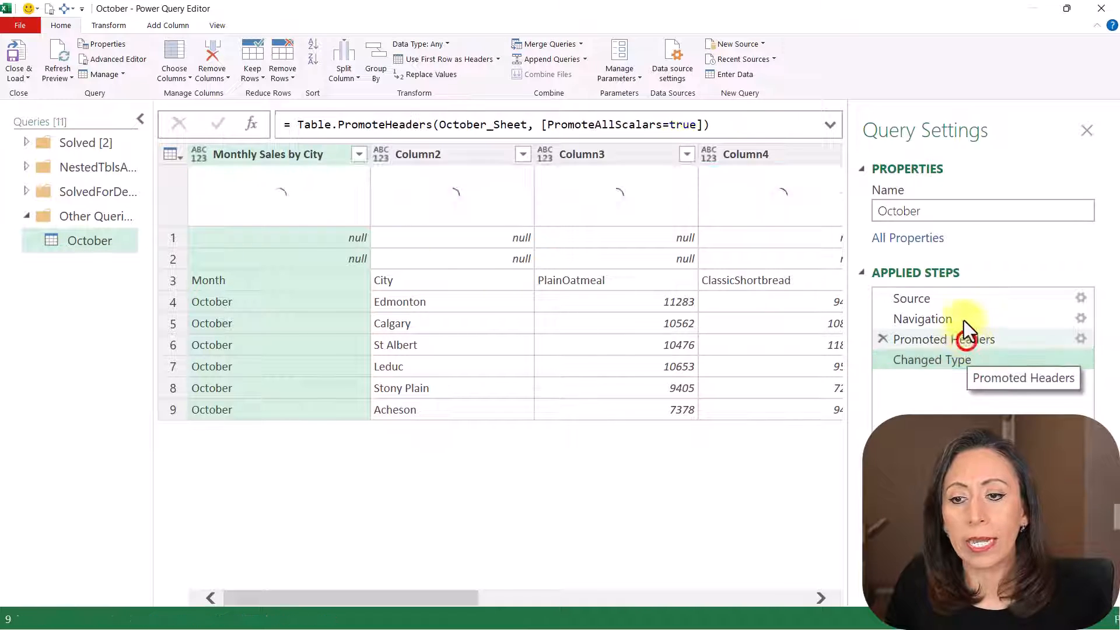
click(955, 353)
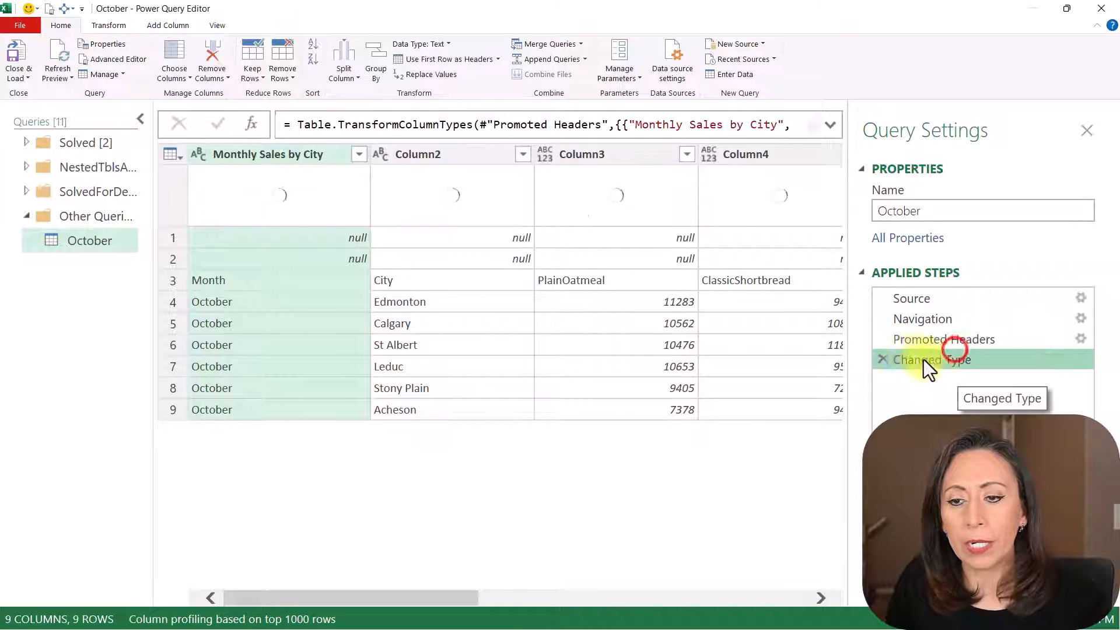
click(883, 359)
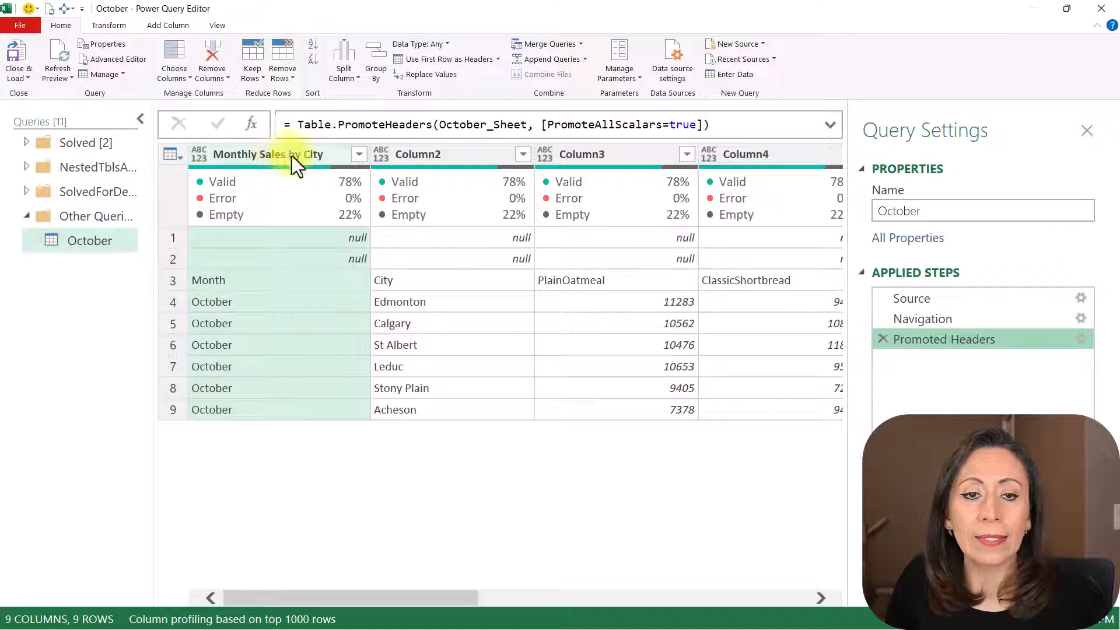
click(880, 338)
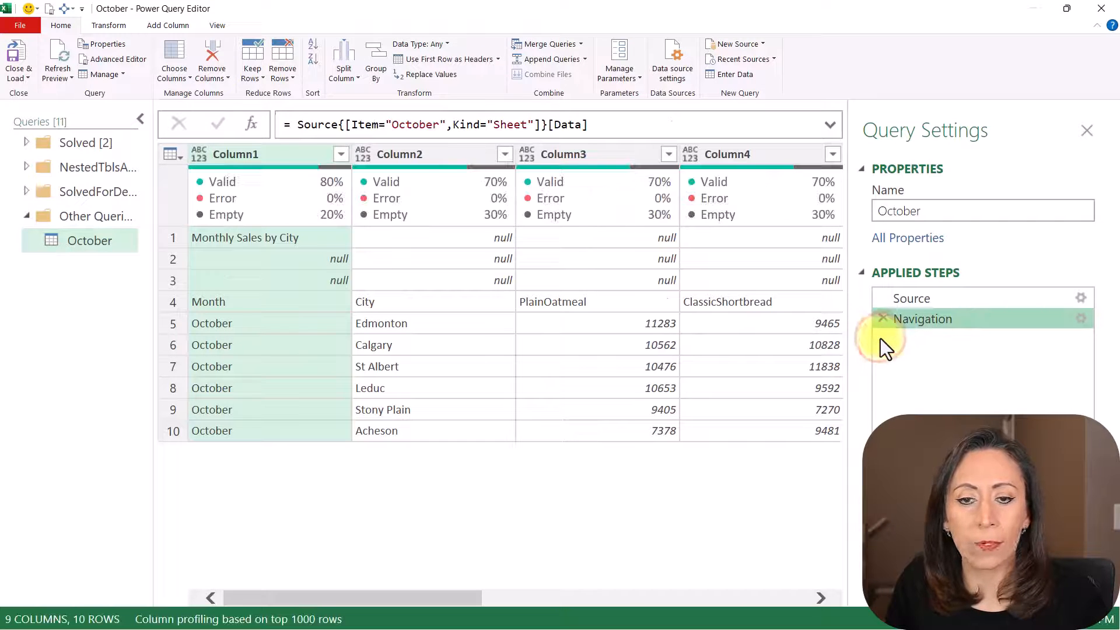
Inspect the title in row 1 and the column names in row 4 of the October table.
click(168, 238)
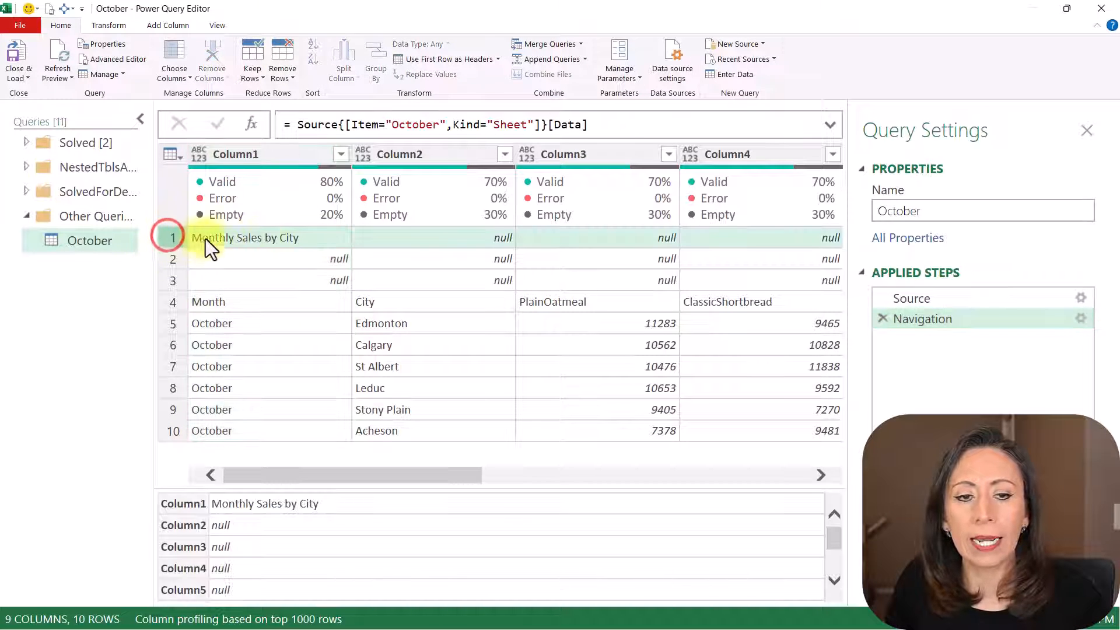
click(172, 305)
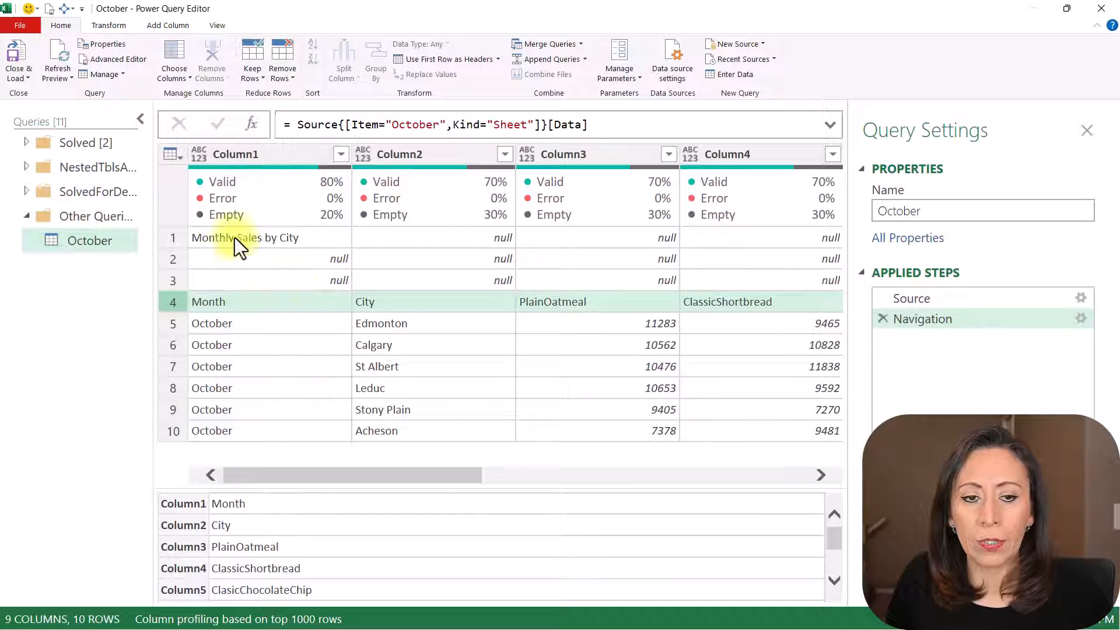
click(172, 302)
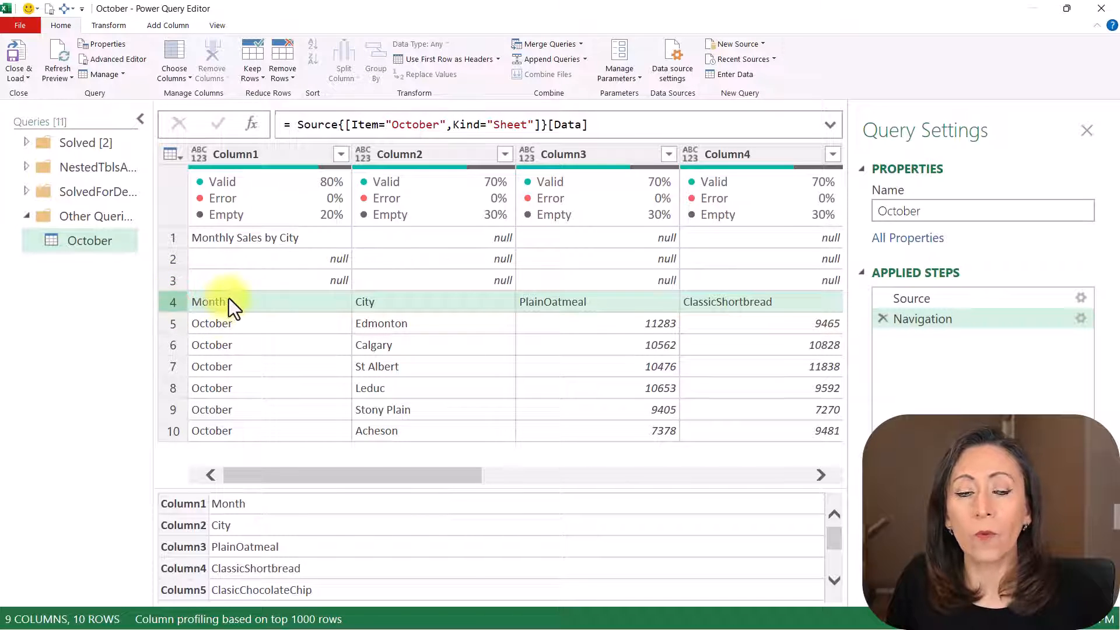
mouse_move(250, 175)
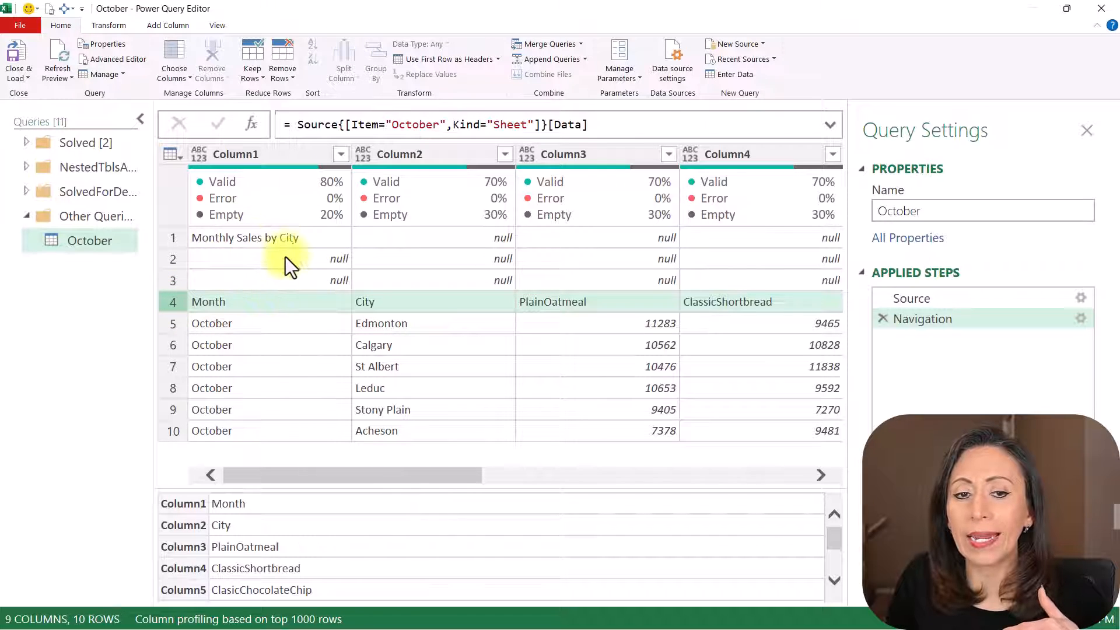
click(219, 306)
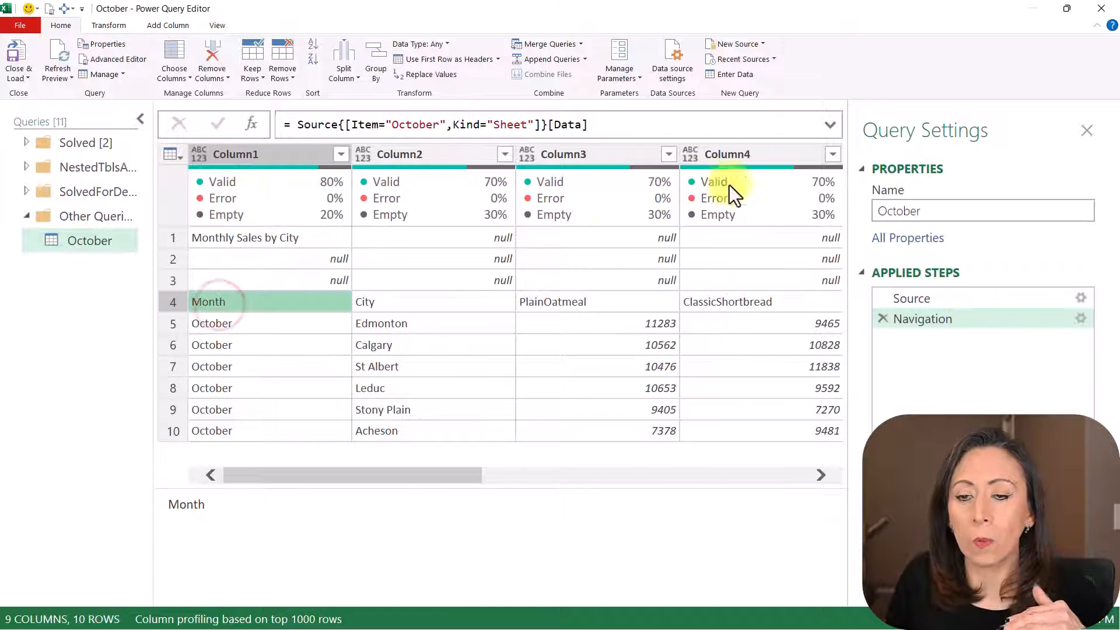
Add a custom step after Navigation in the October query and compare the formulas of the two steps.
click(255, 126)
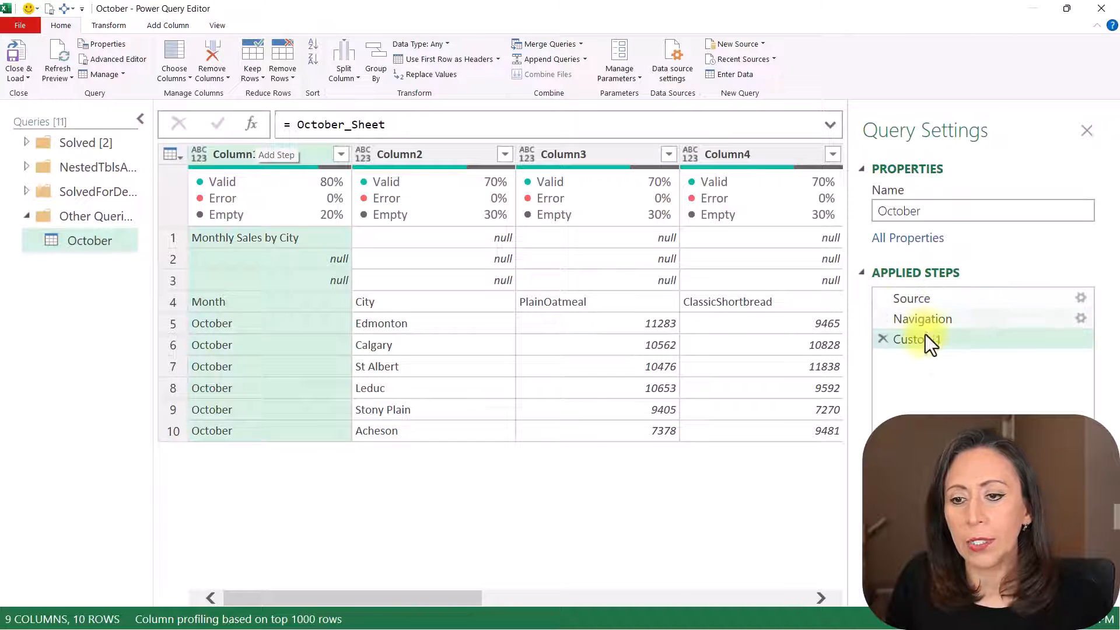
drag(295, 125, 444, 157)
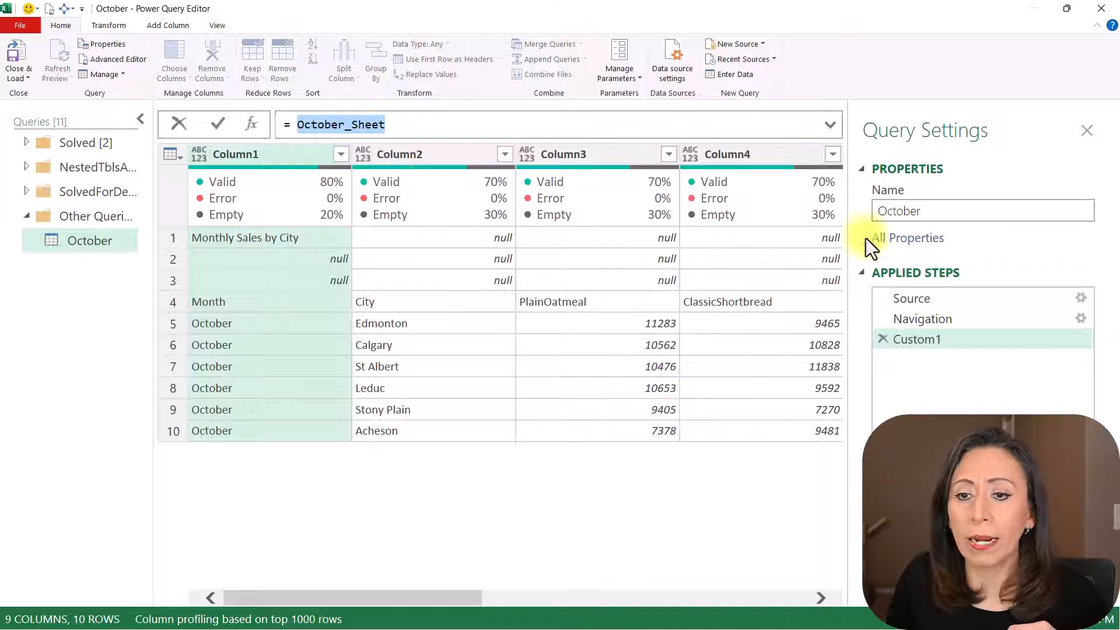
click(957, 318)
click(954, 318)
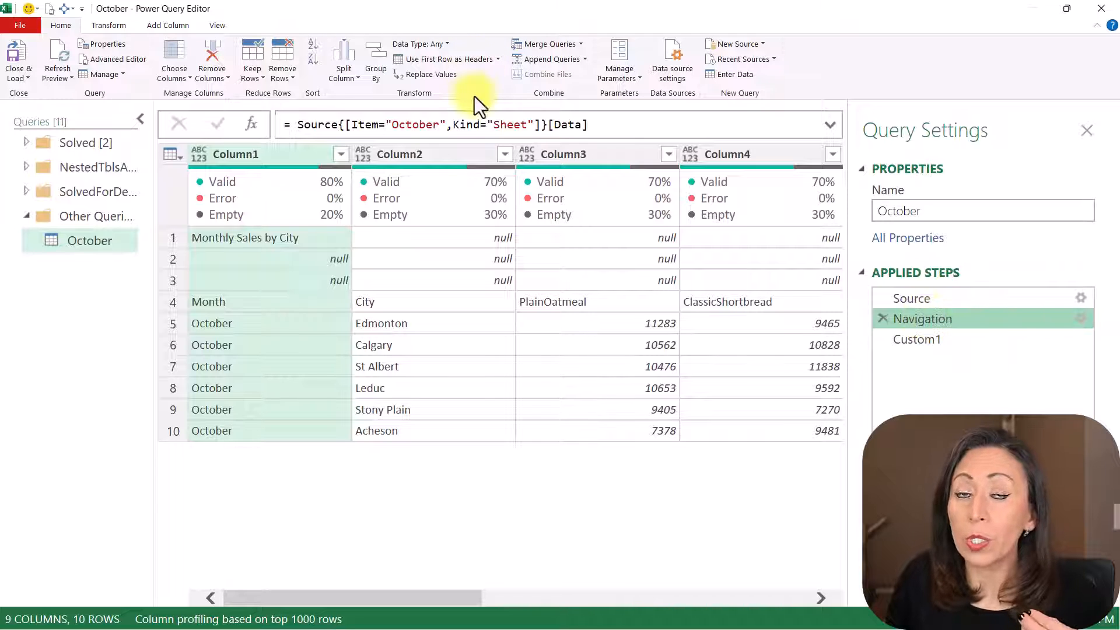
click(928, 339)
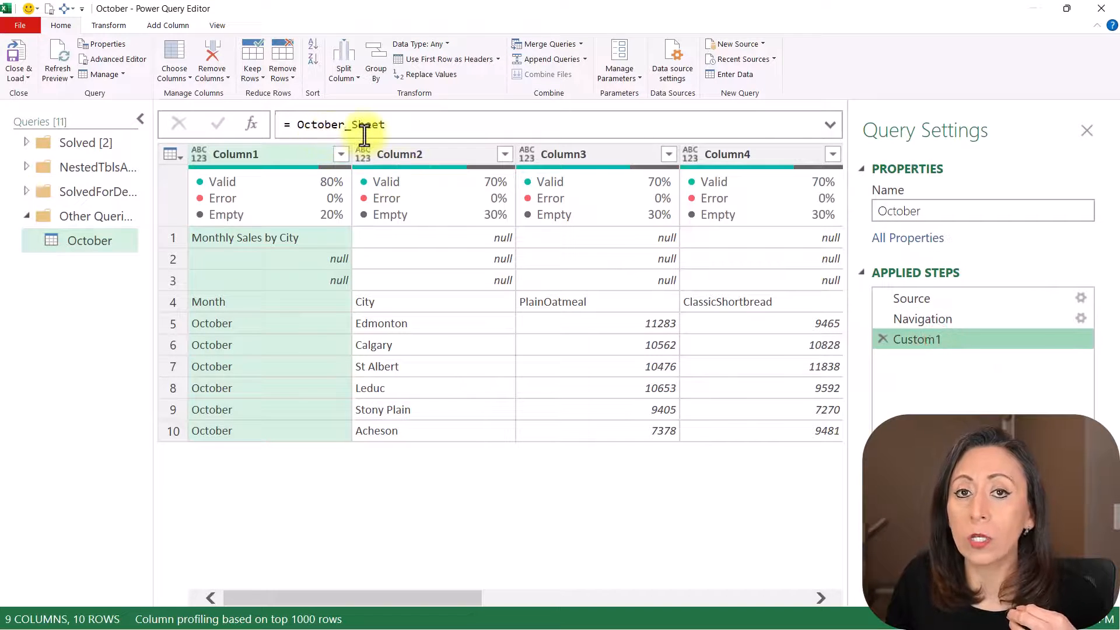
Open the October query in the Advanced Editor and review the Source step's name, expression and file path.
click(55, 26)
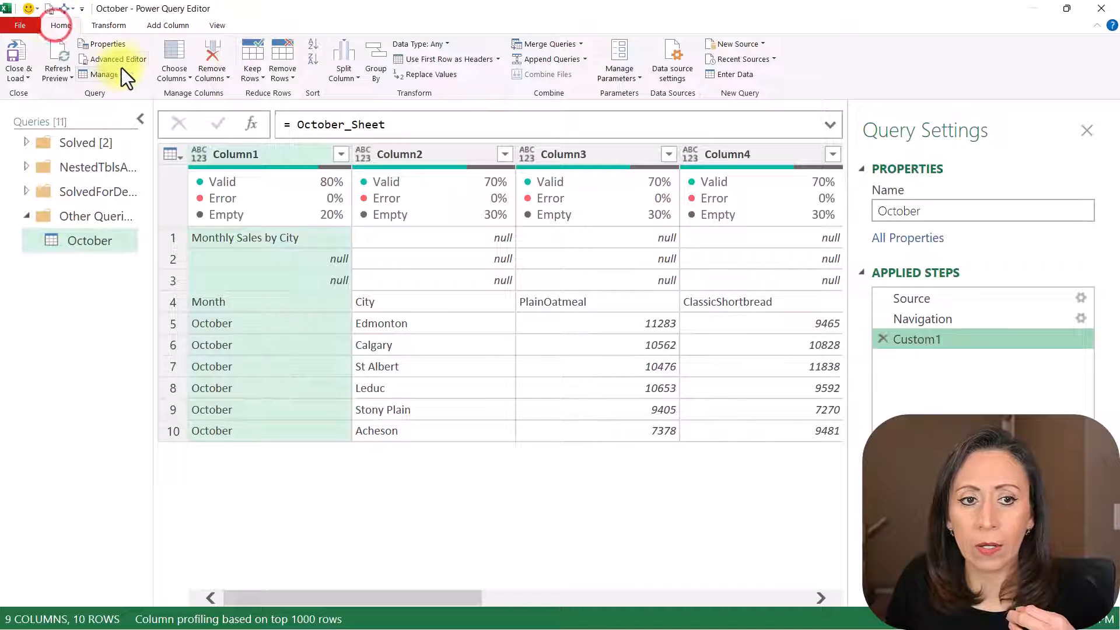
click(120, 58)
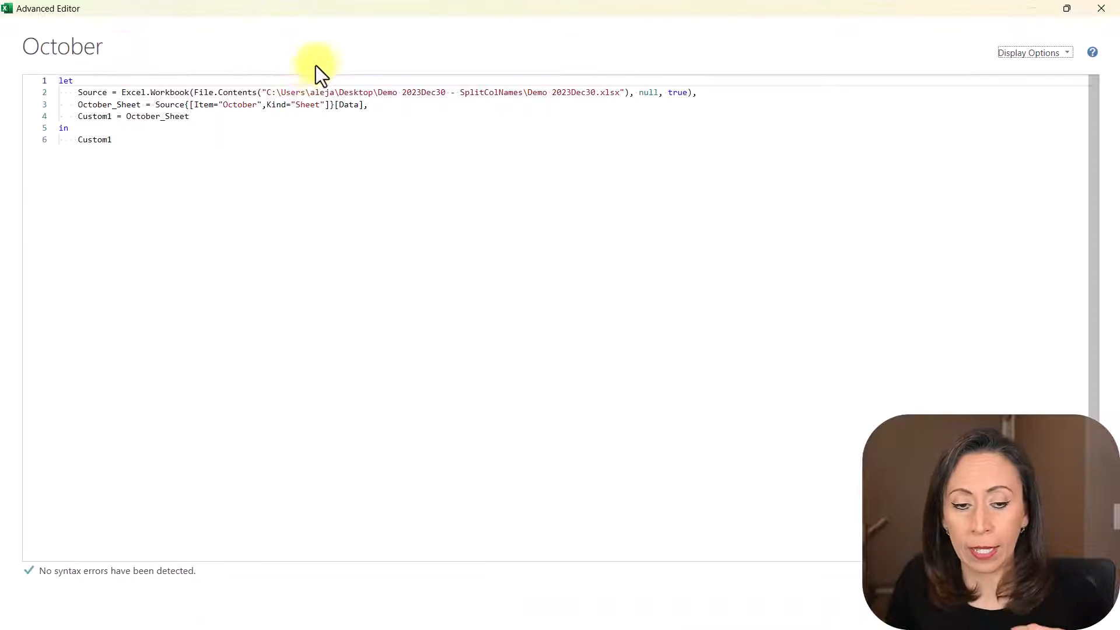
scroll(321, 62, up, 2)
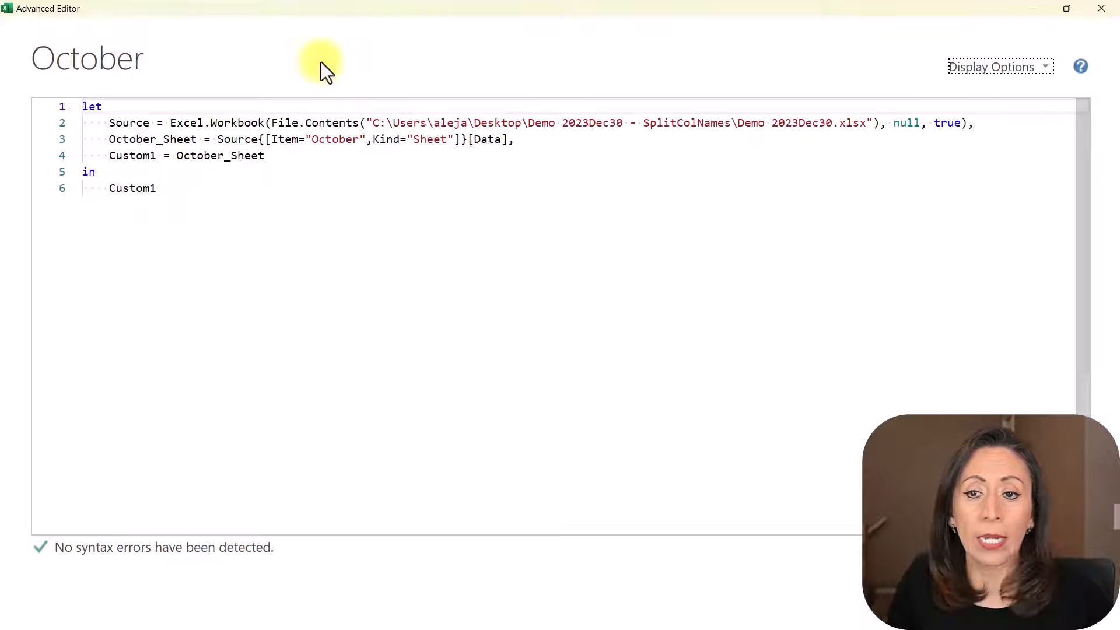
scroll(321, 62, up, 1)
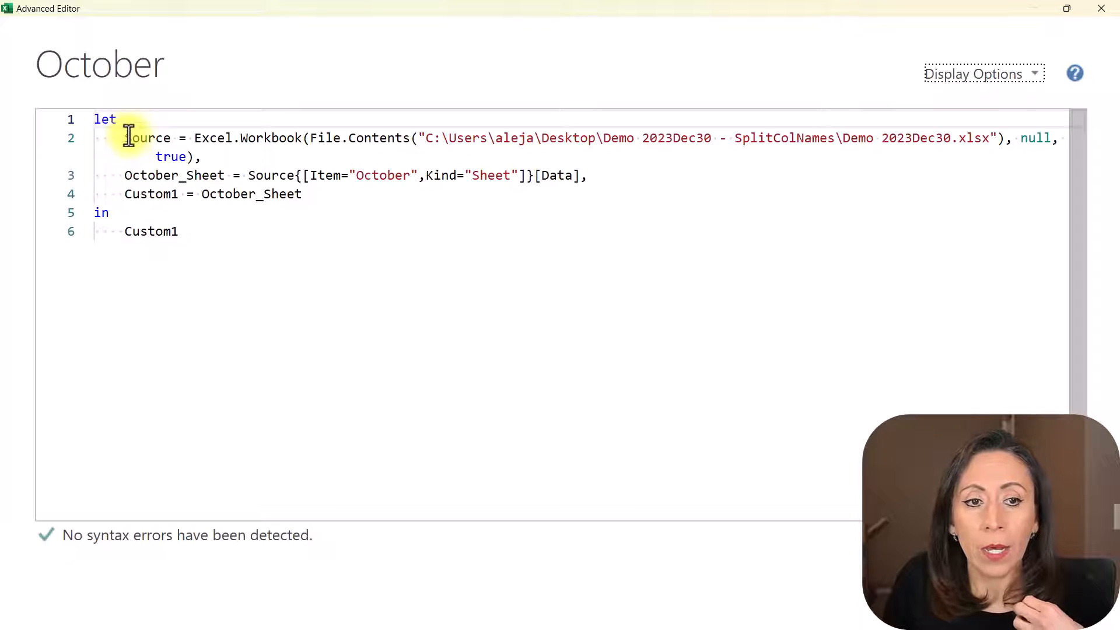
double_click(130, 136)
drag(194, 137, 195, 156)
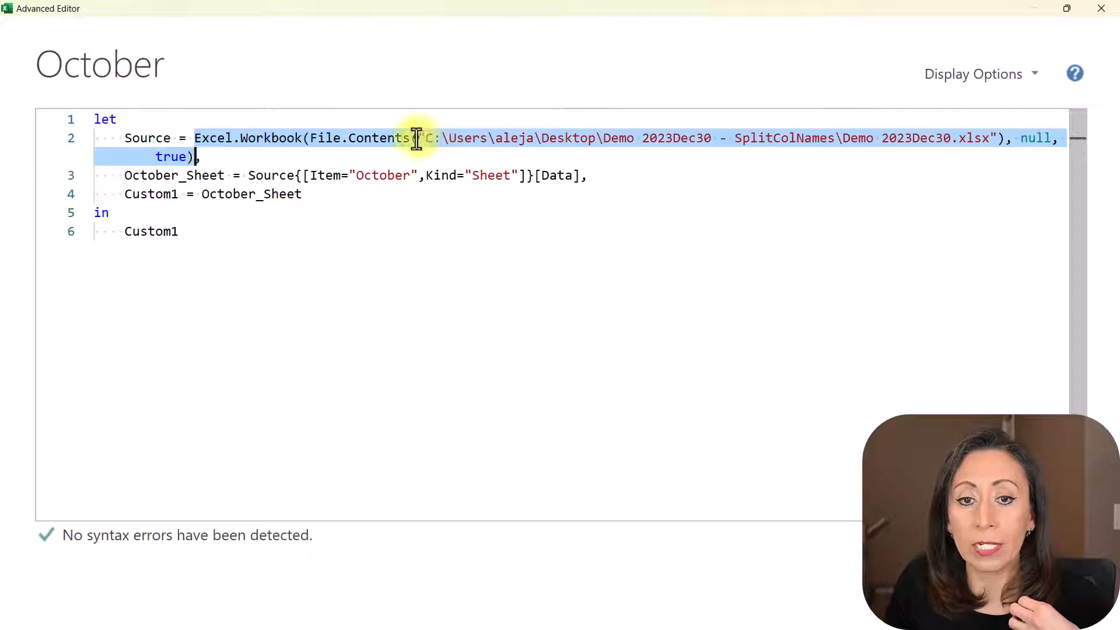
drag(417, 140, 998, 138)
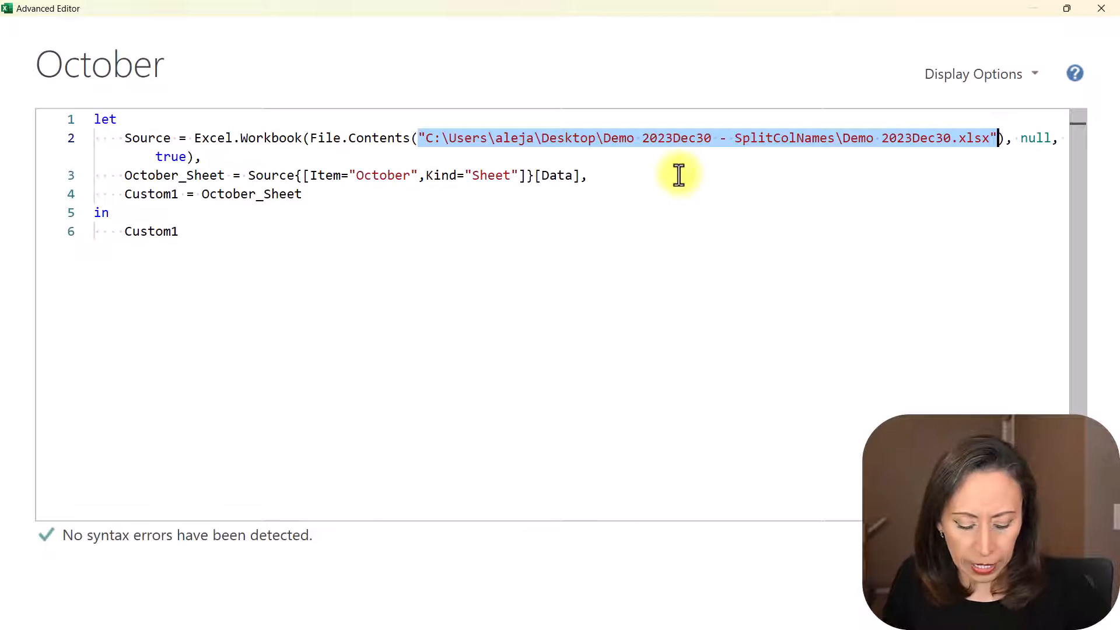
Rename the October_Sheet step on line 3 of the query code to OctSheet.
click(188, 175)
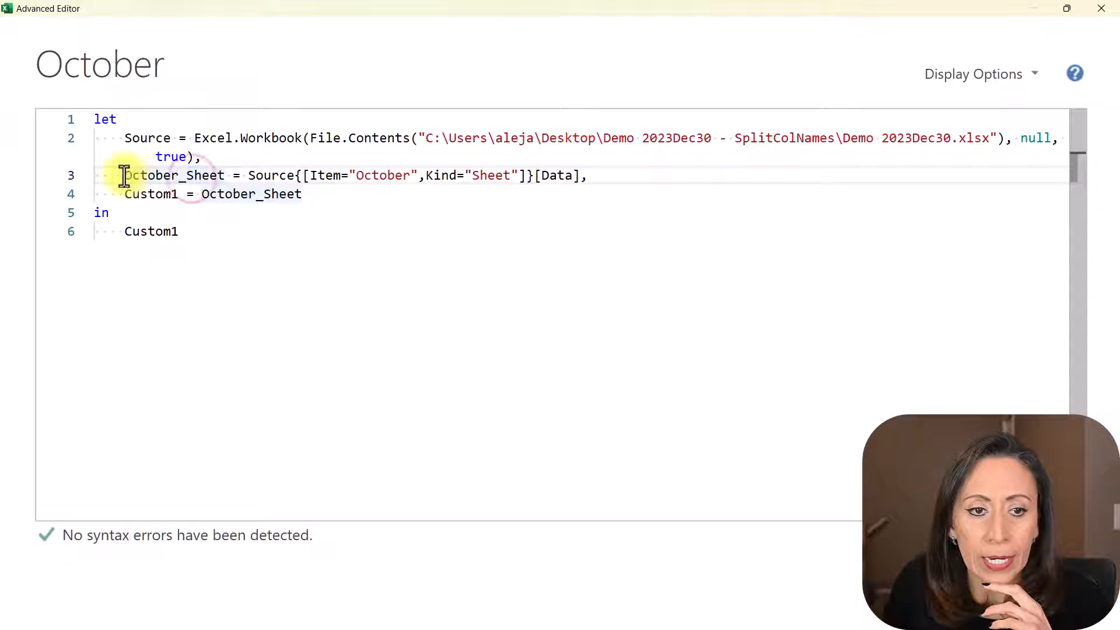
drag(124, 176, 227, 176)
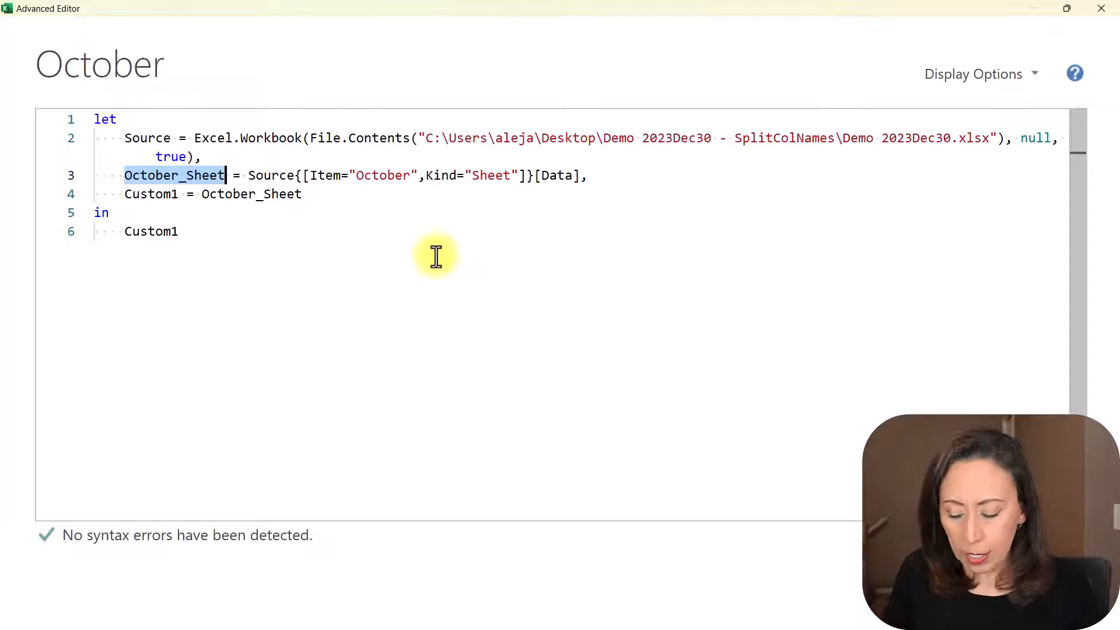
text(Oct)
key(BackSpace)
key(BackSpace)
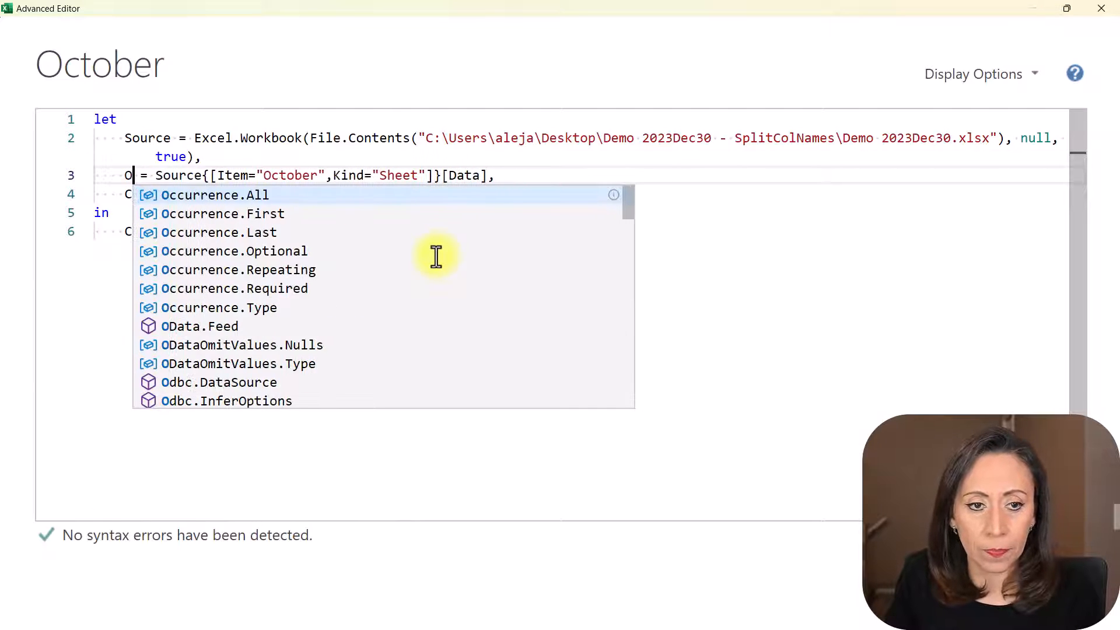
text(ctSheet)
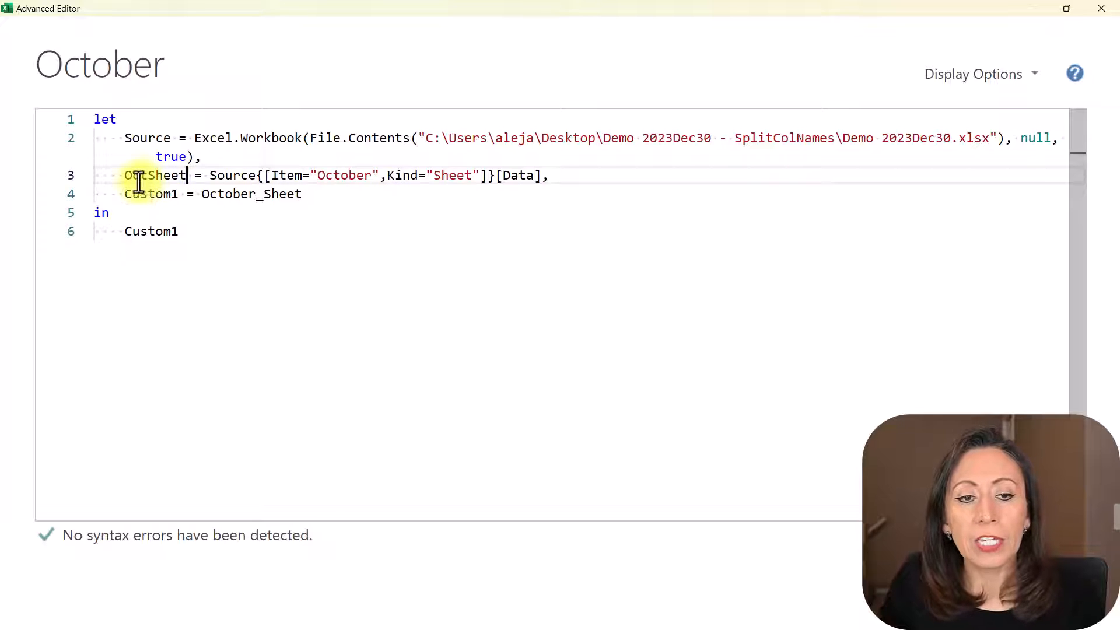
Change the reference in the Custom1 step from October_Sheet to OctSheet.
drag(201, 194, 302, 194)
drag(125, 194, 302, 195)
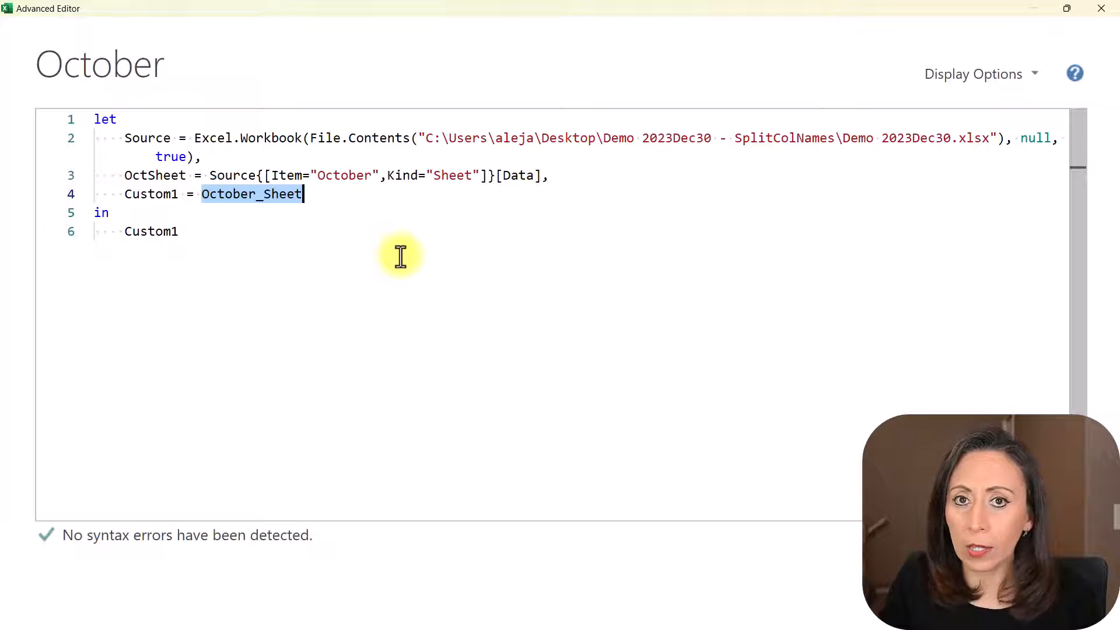
key(Right)
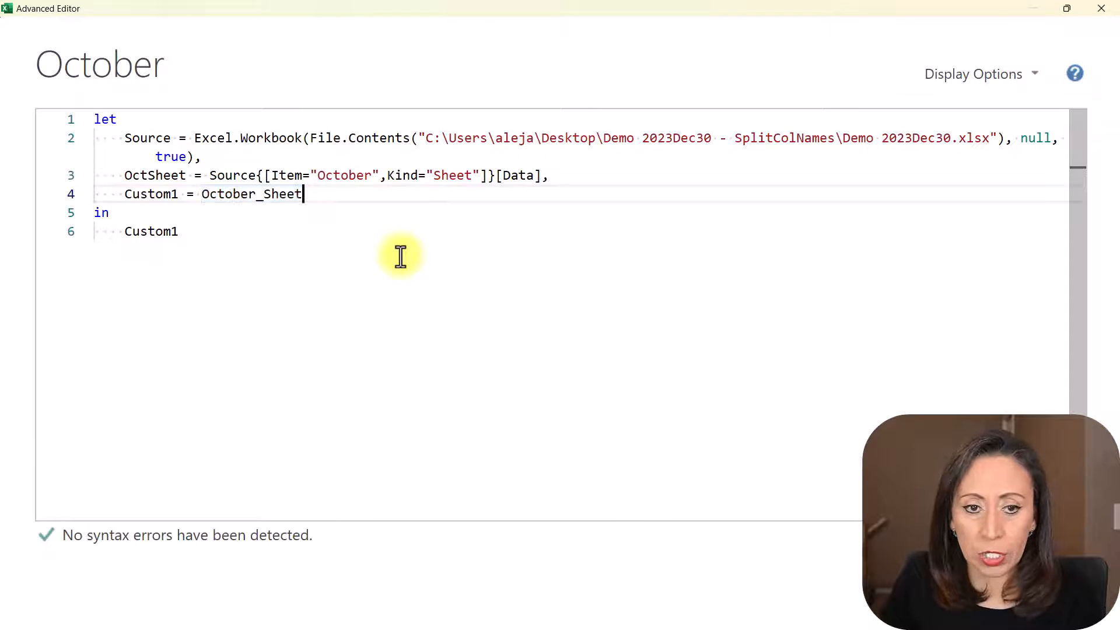
key(Left)
key(Left)
key(BackSpace)
key(BackSpace)
key(BackSpace)
key(BackSpace)
key(BackSpace)
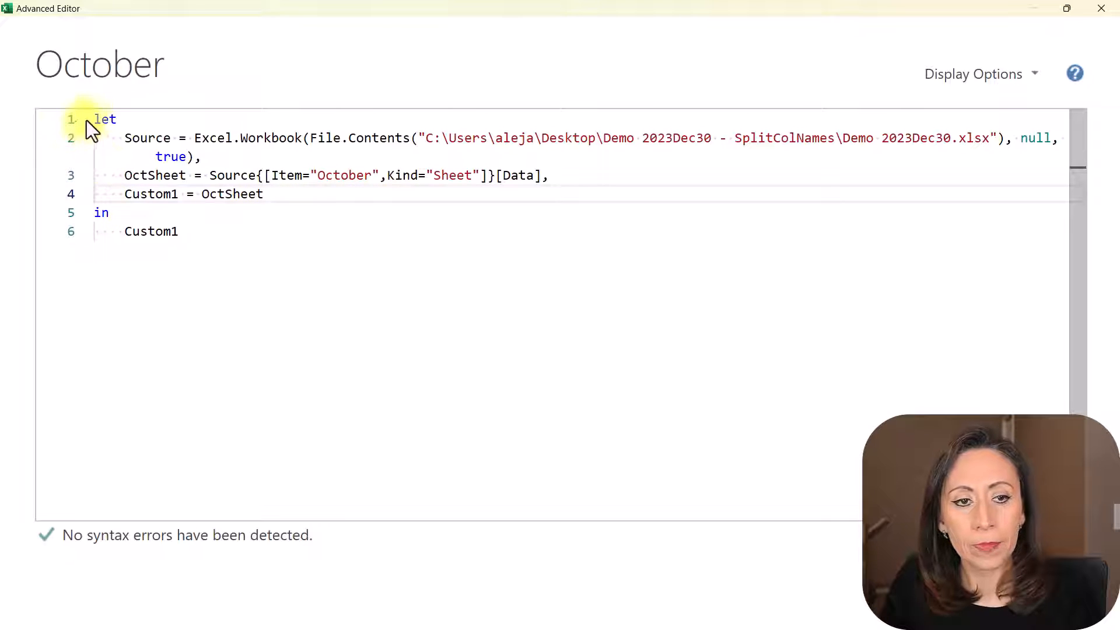
click(120, 138)
click(140, 194)
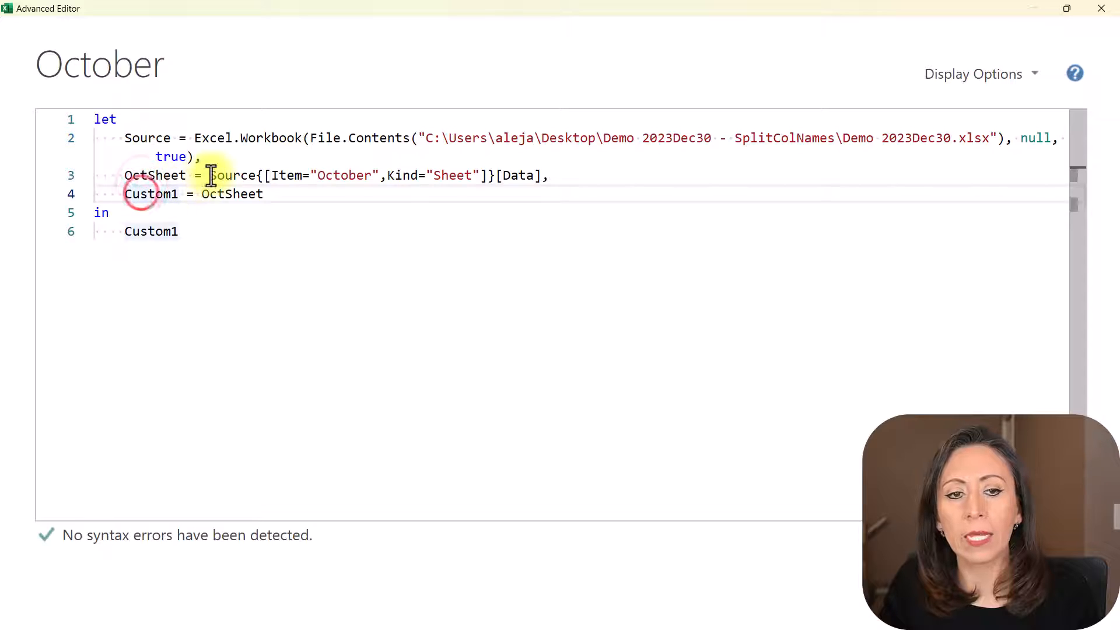
Check the output step named after "in" against the Custom1 step on line 4, and apply the edited query code.
click(116, 214)
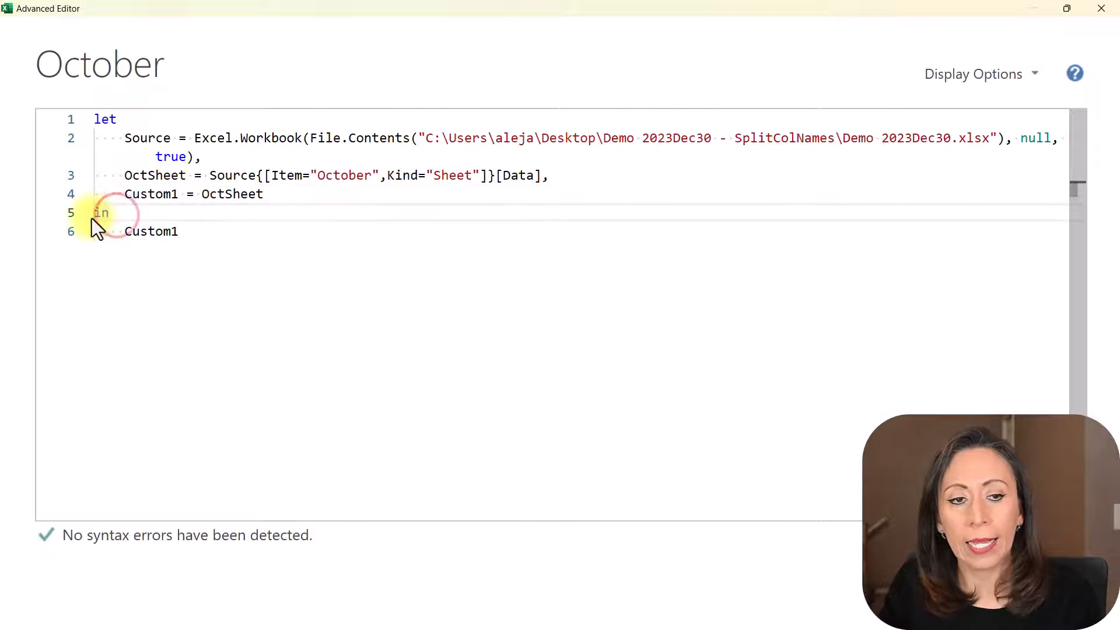
drag(120, 233, 220, 233)
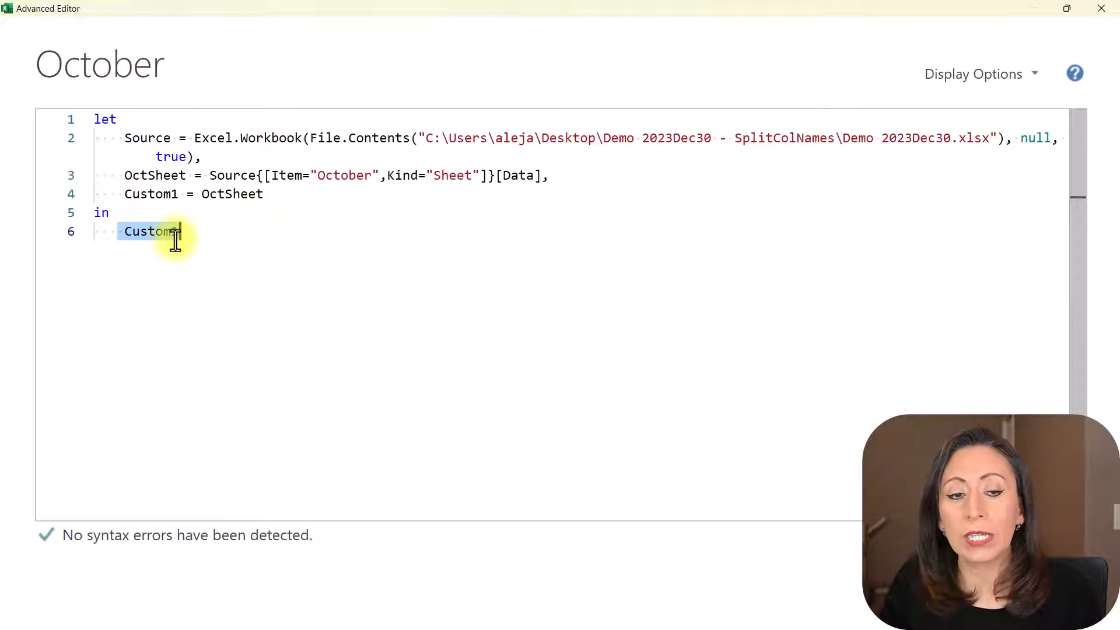
click(171, 193)
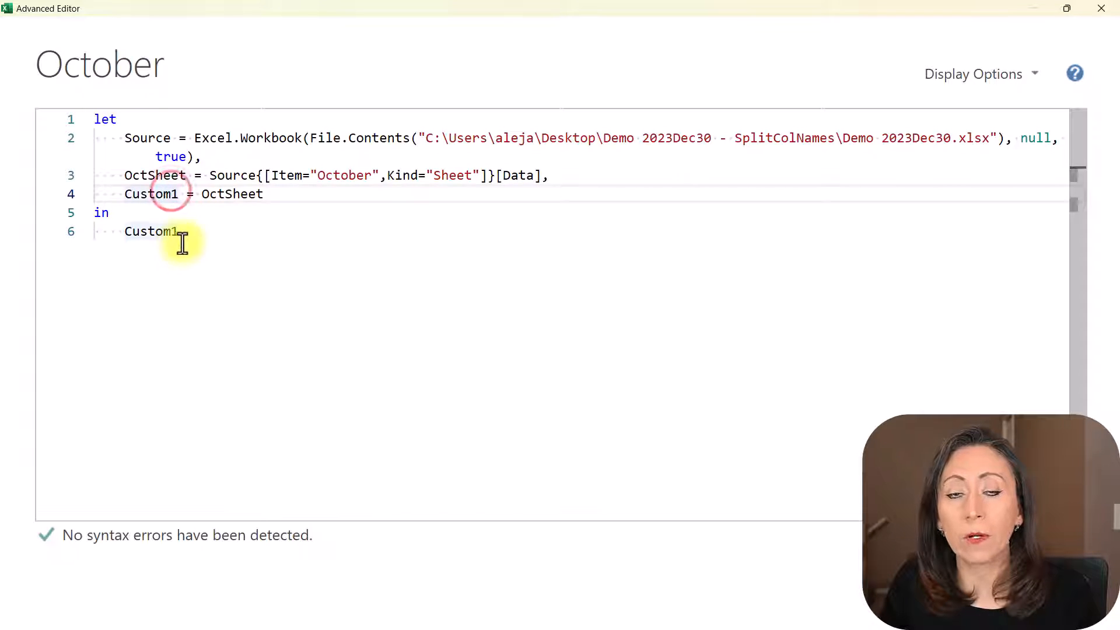
drag(180, 232, 127, 236)
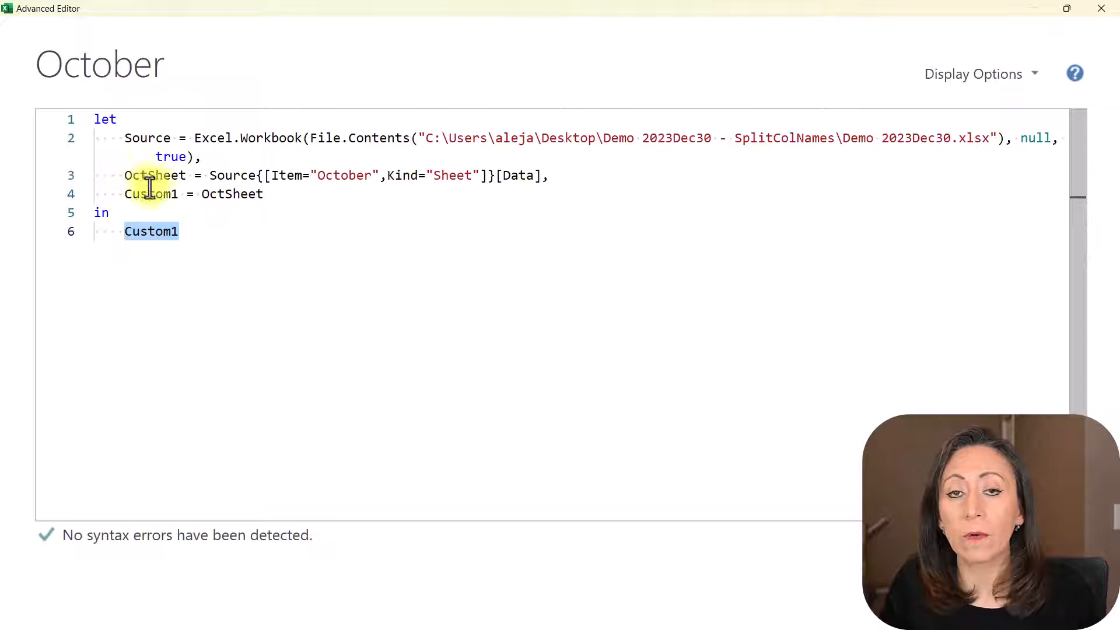
drag(182, 230, 121, 233)
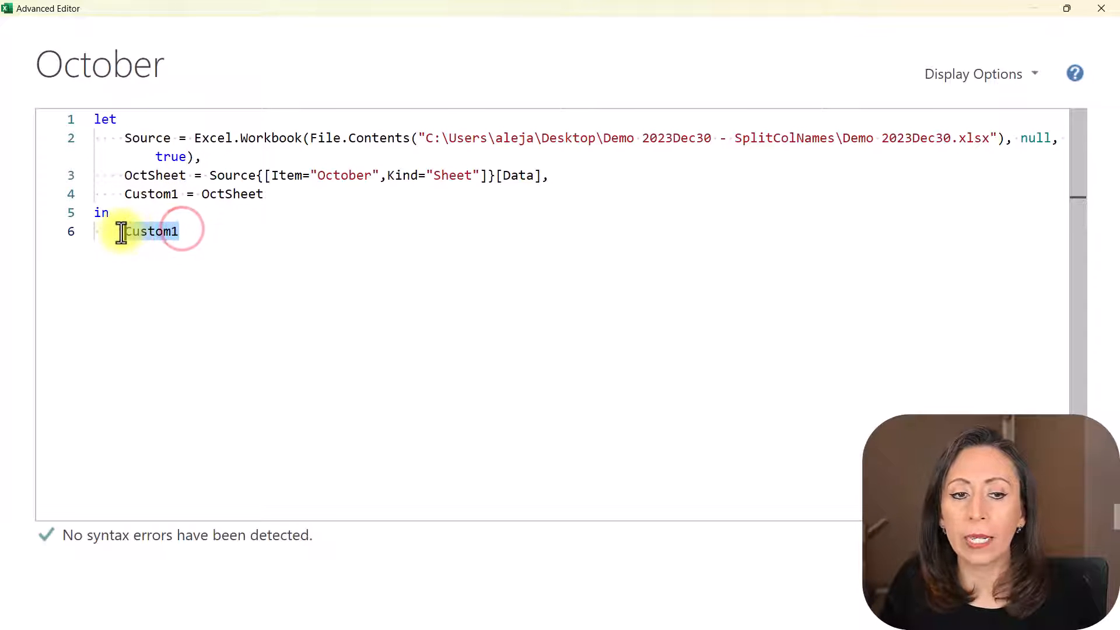
click(220, 228)
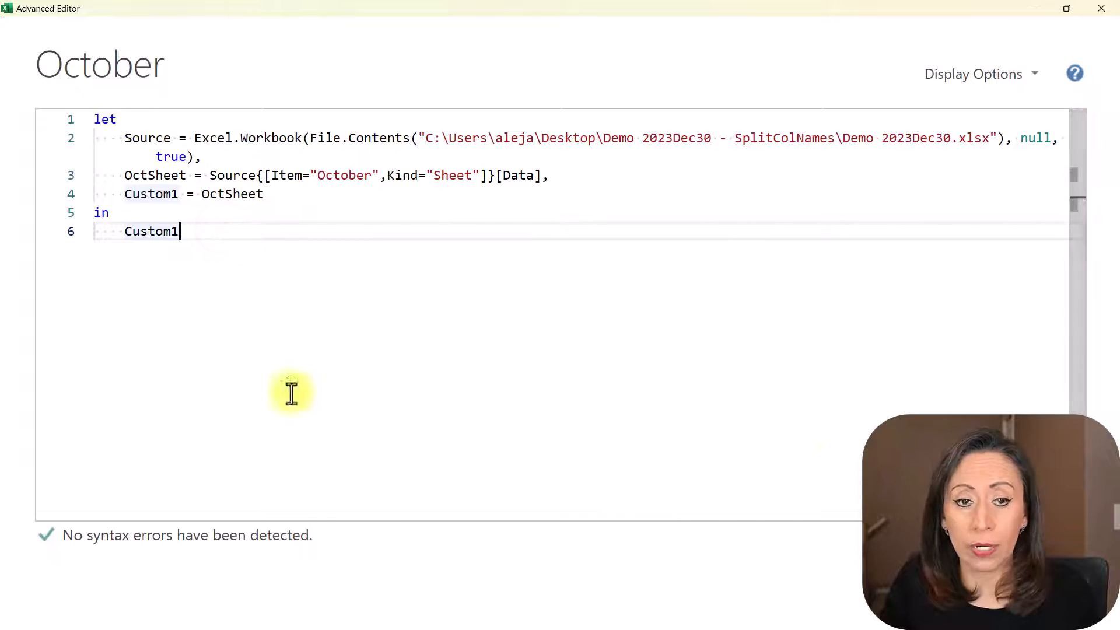
click(994, 535)
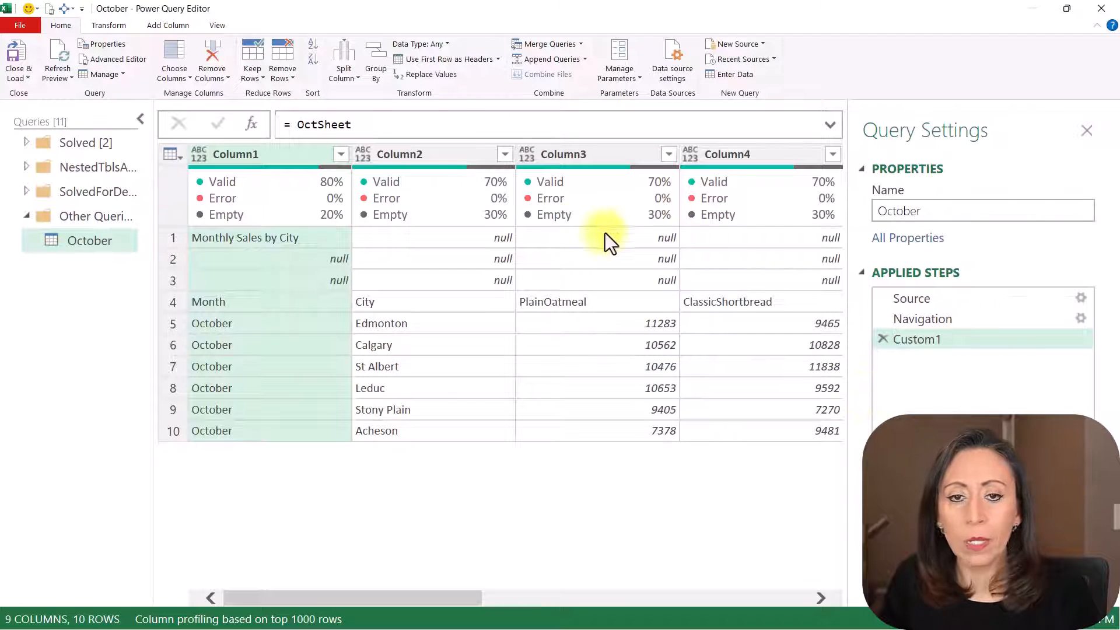
Examine the OctSheet reference in the Custom1 step's formula.
click(294, 124)
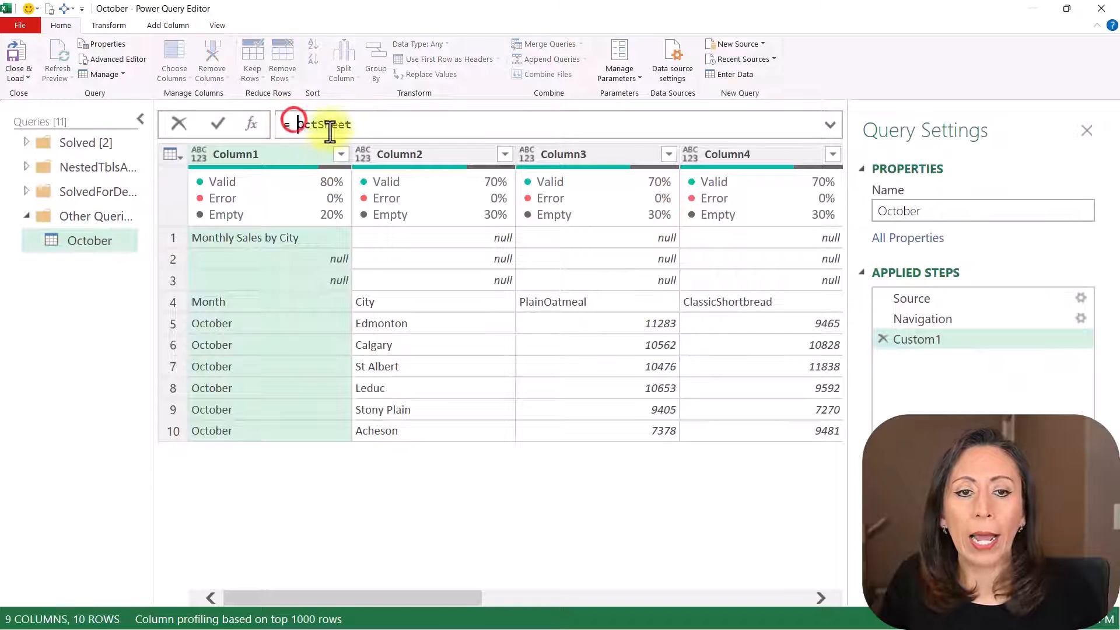
drag(374, 123, 287, 124)
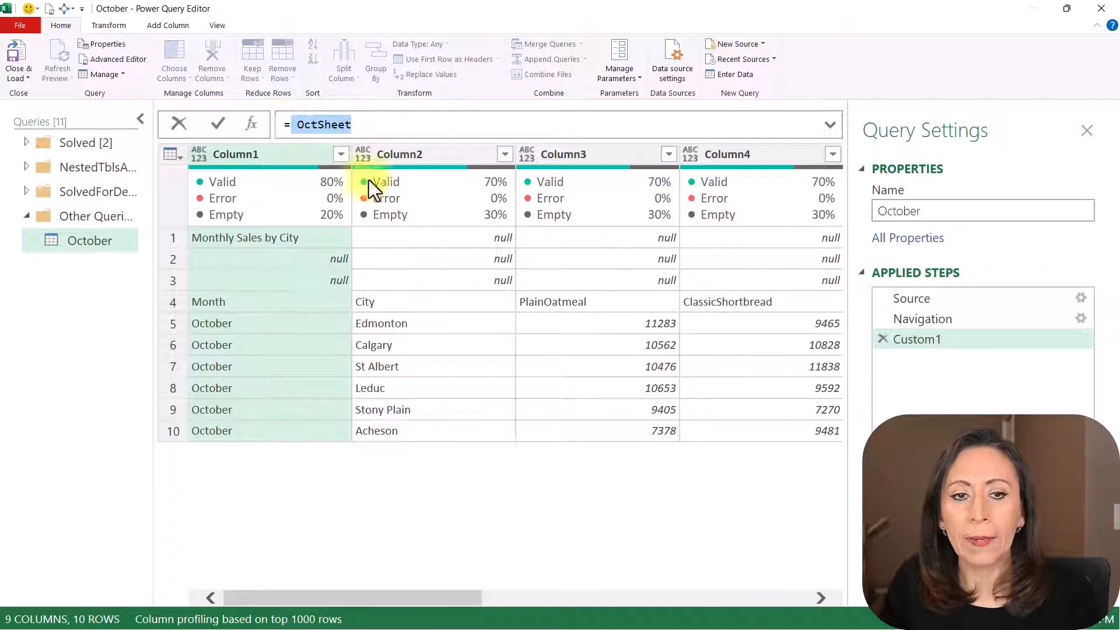
key(ctrl+shift+equal)
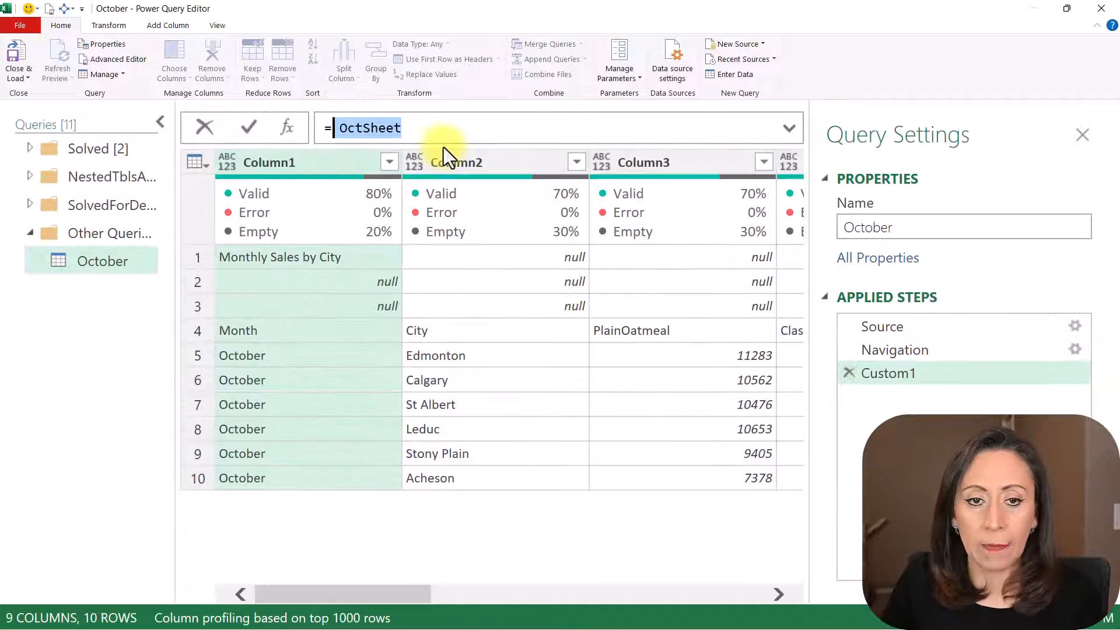
click(378, 132)
click(425, 120)
drag(386, 123, 338, 125)
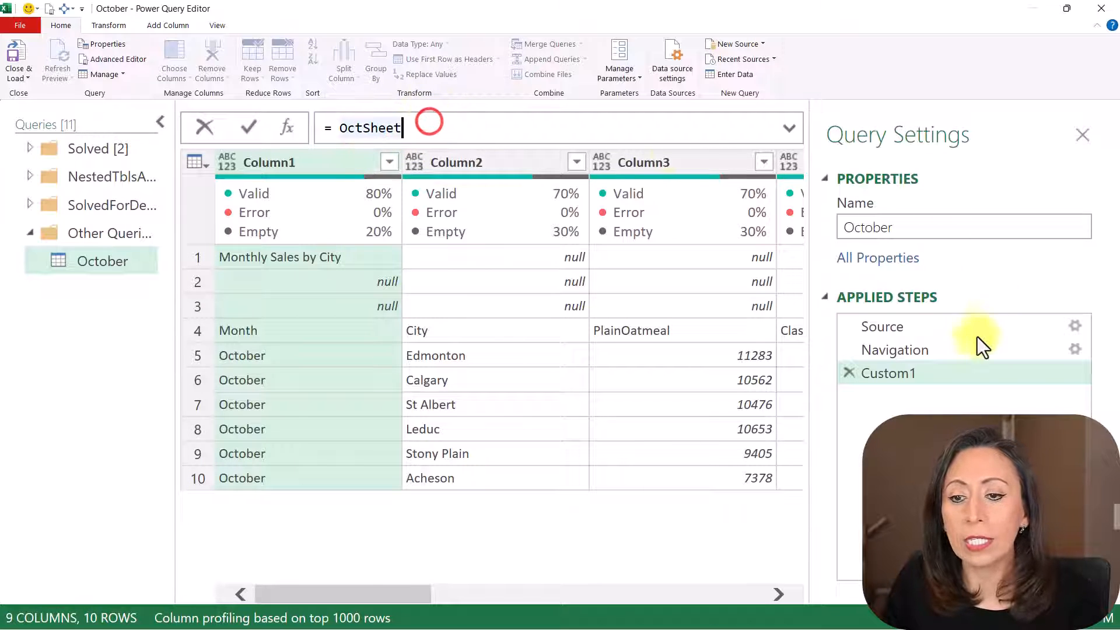
click(969, 348)
Insert the Table.Skip function in the Custom1 formula with OctSheet as its first argument.
click(357, 127)
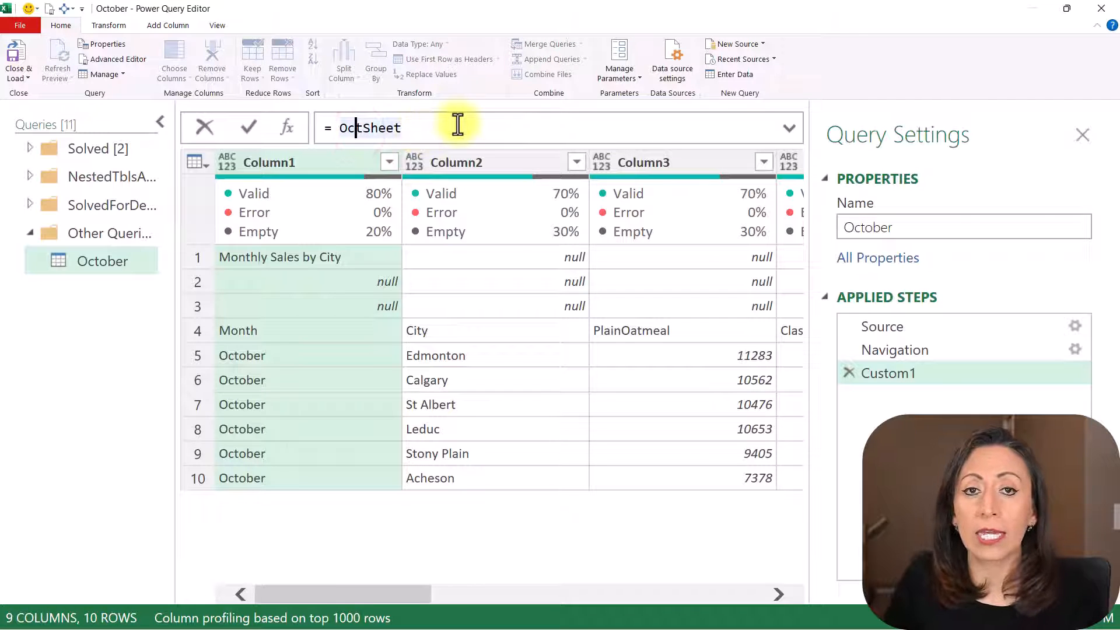
key(Home)
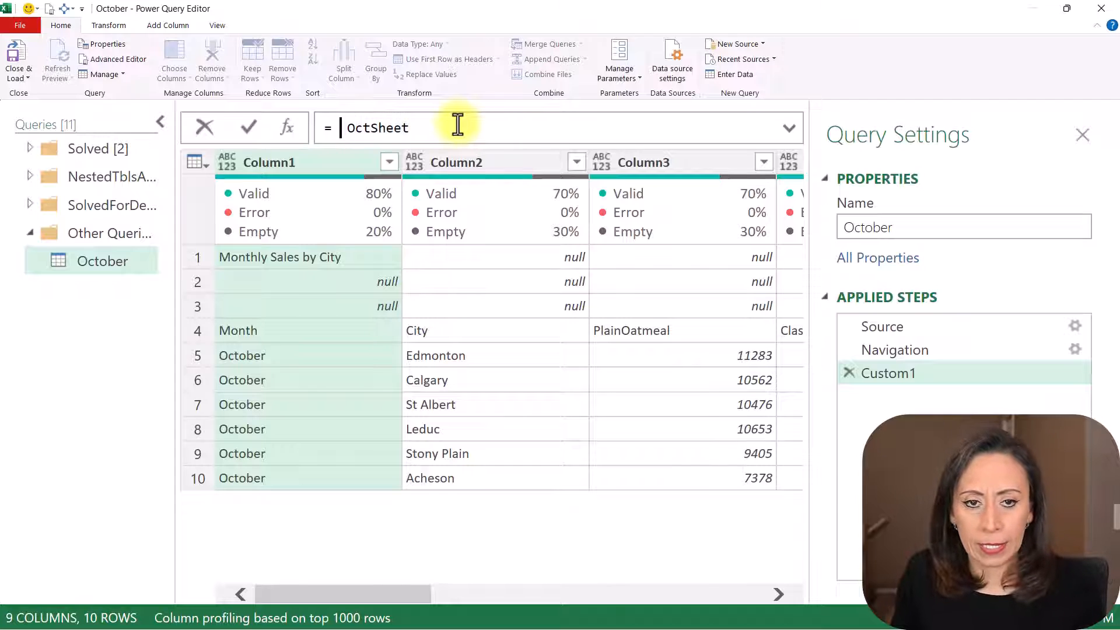
text(tas)
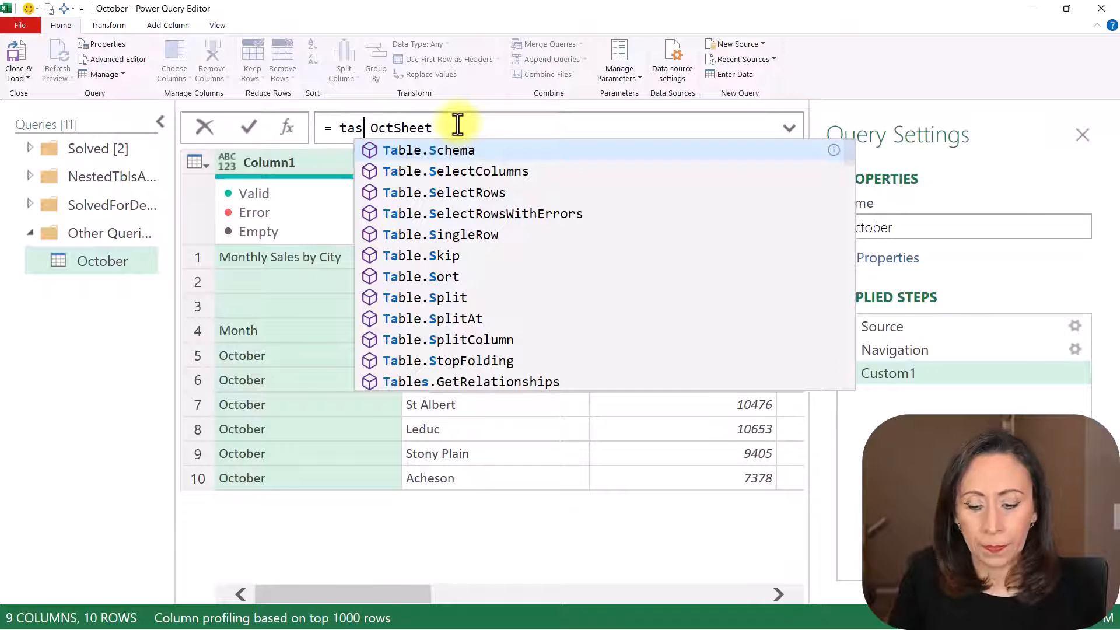
text(ki)
key(Tab)
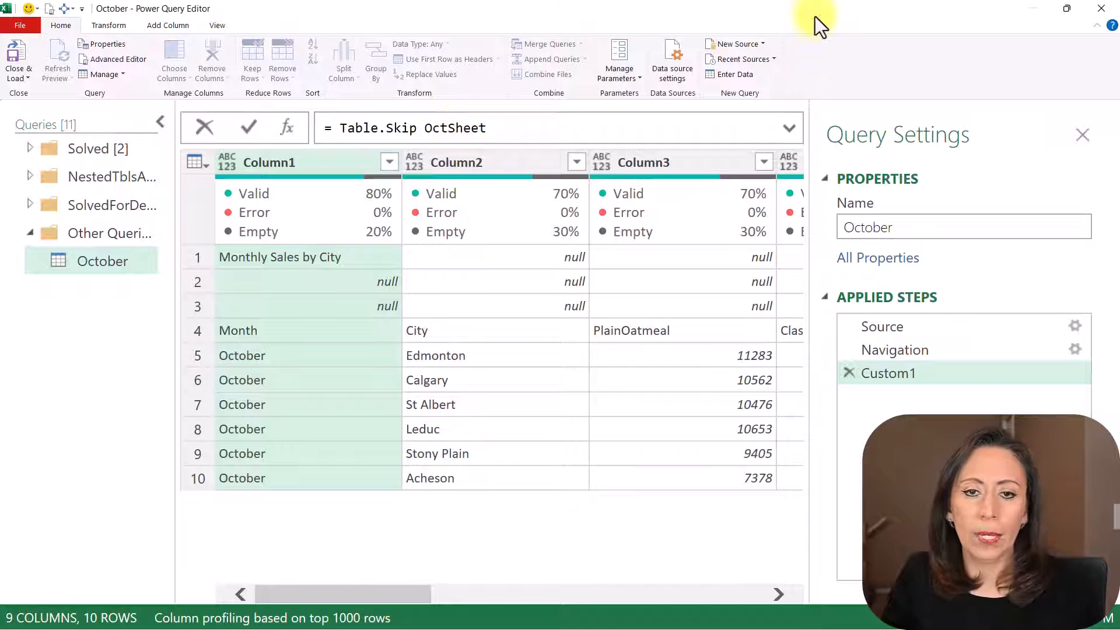
key(Right)
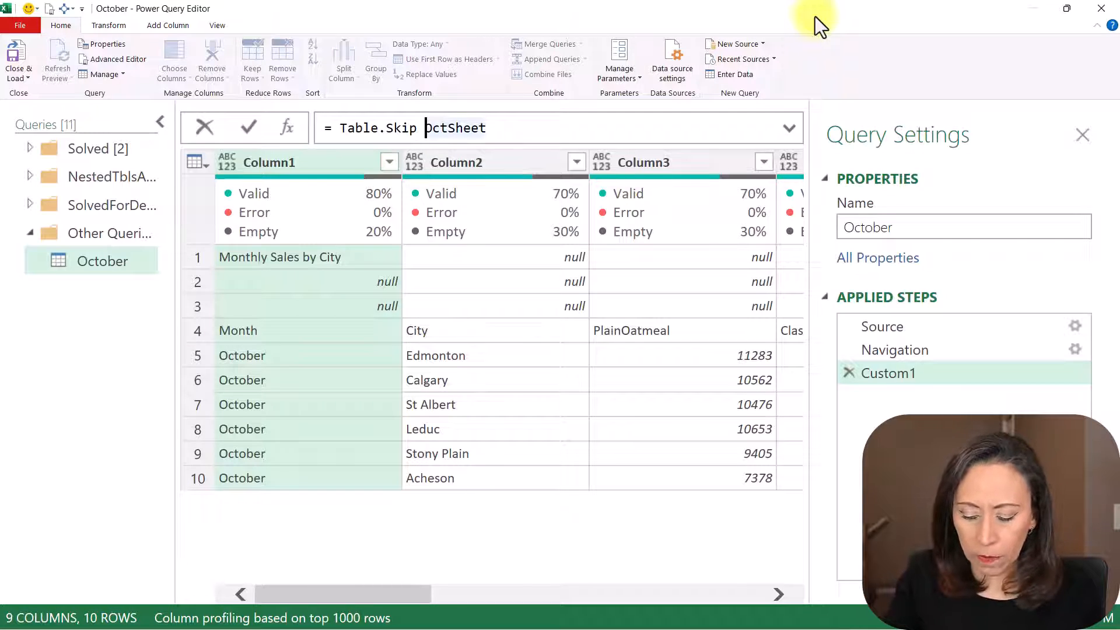
text(()
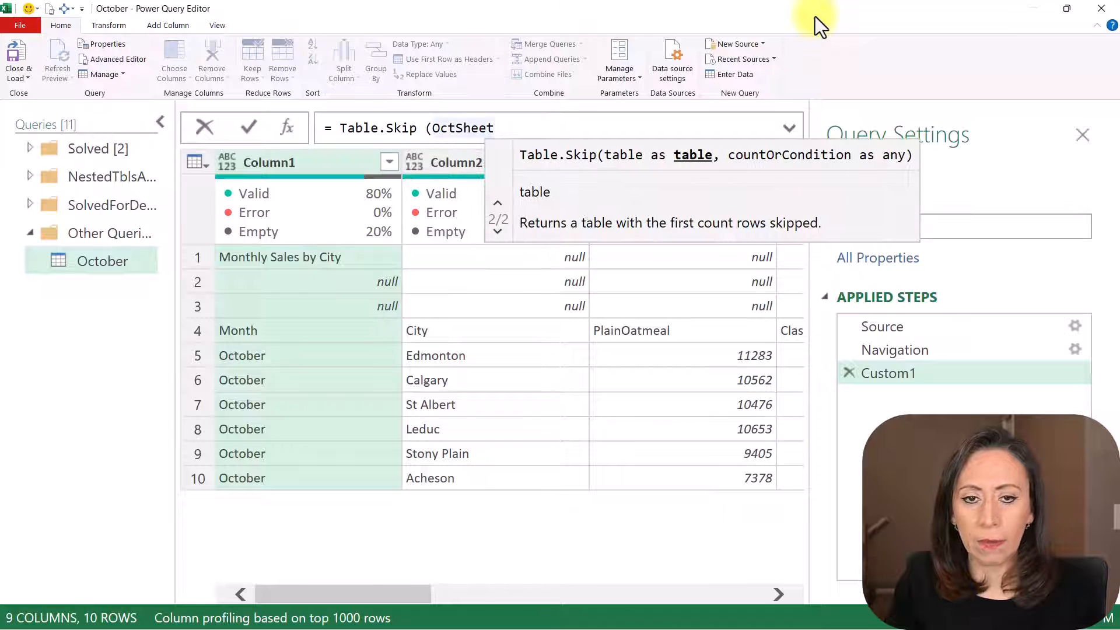
text(,)
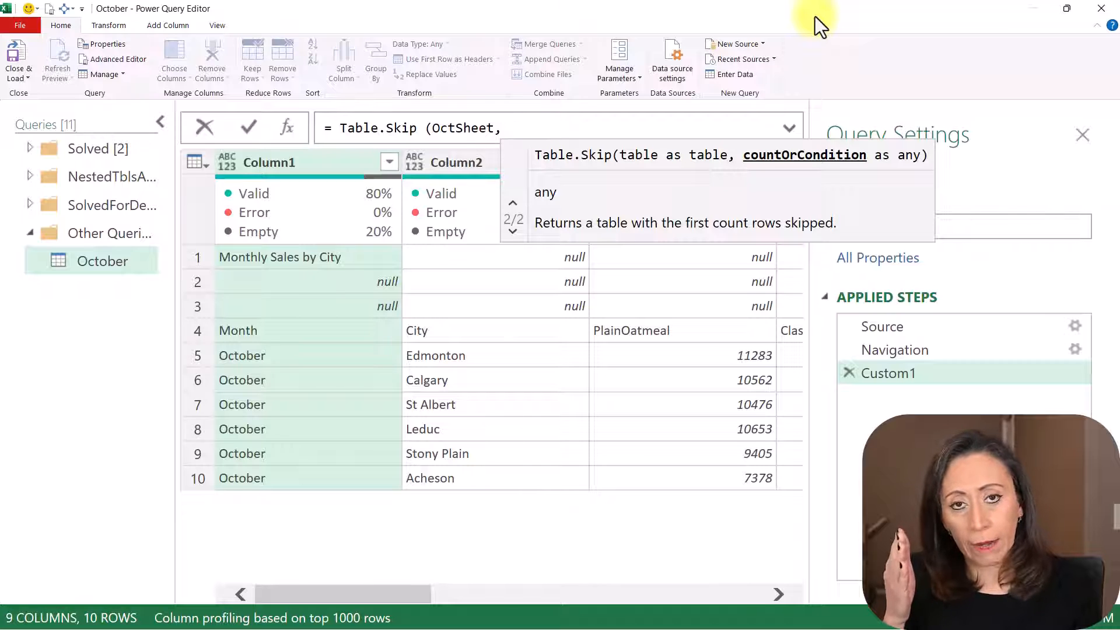
Complete the Table.Skip formula with the condition each [Column1] <> "Month" and commit it.
text( each)
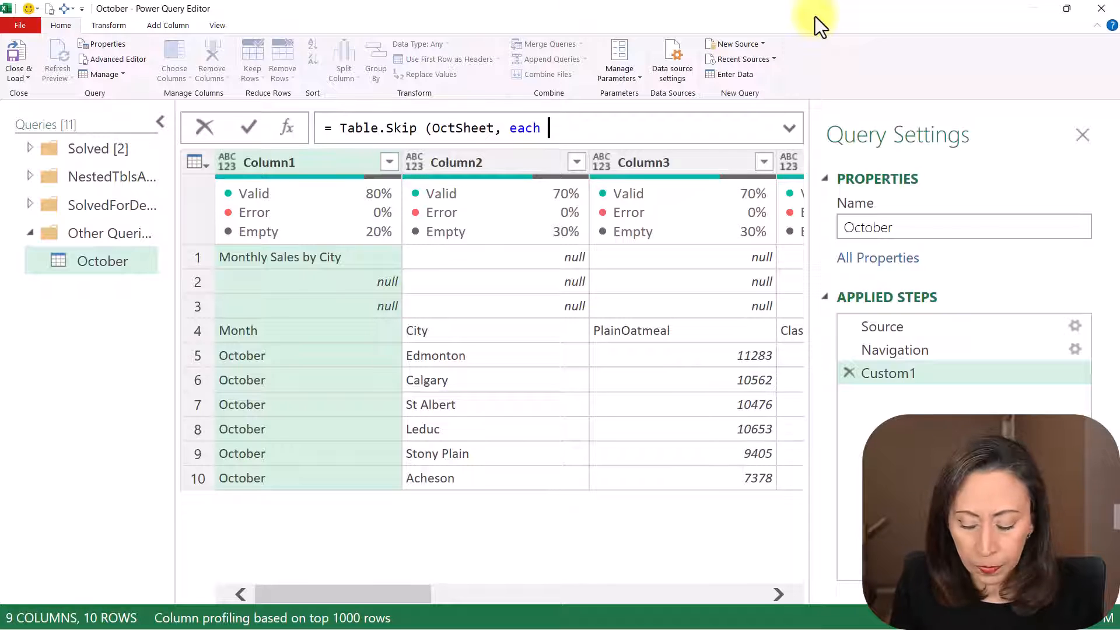
text([Column1)
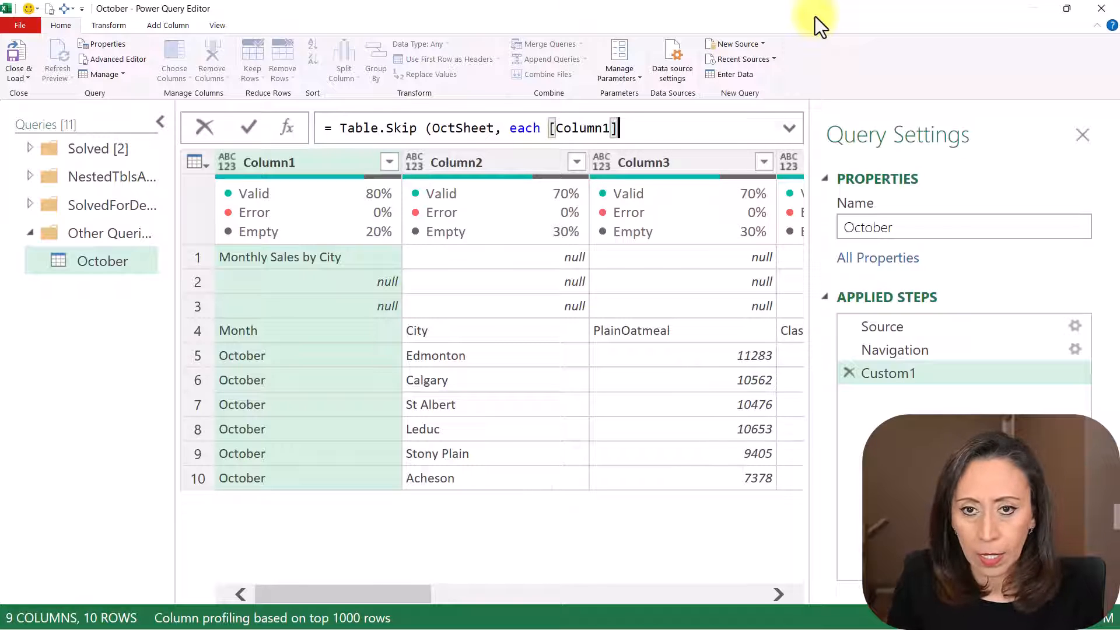
text(] <>)
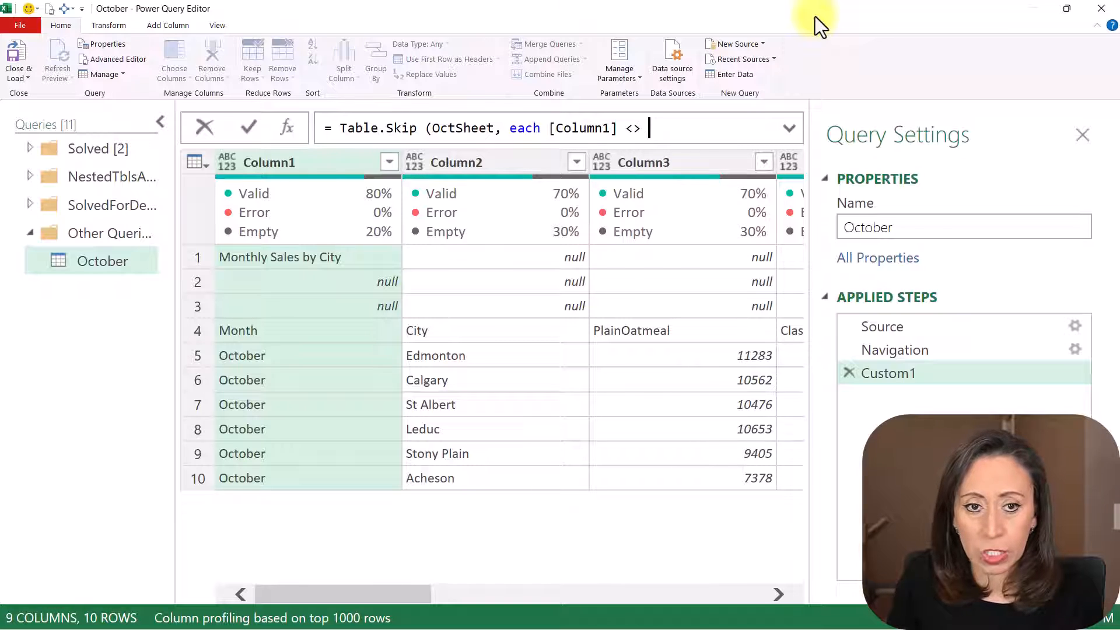
text( "Month")
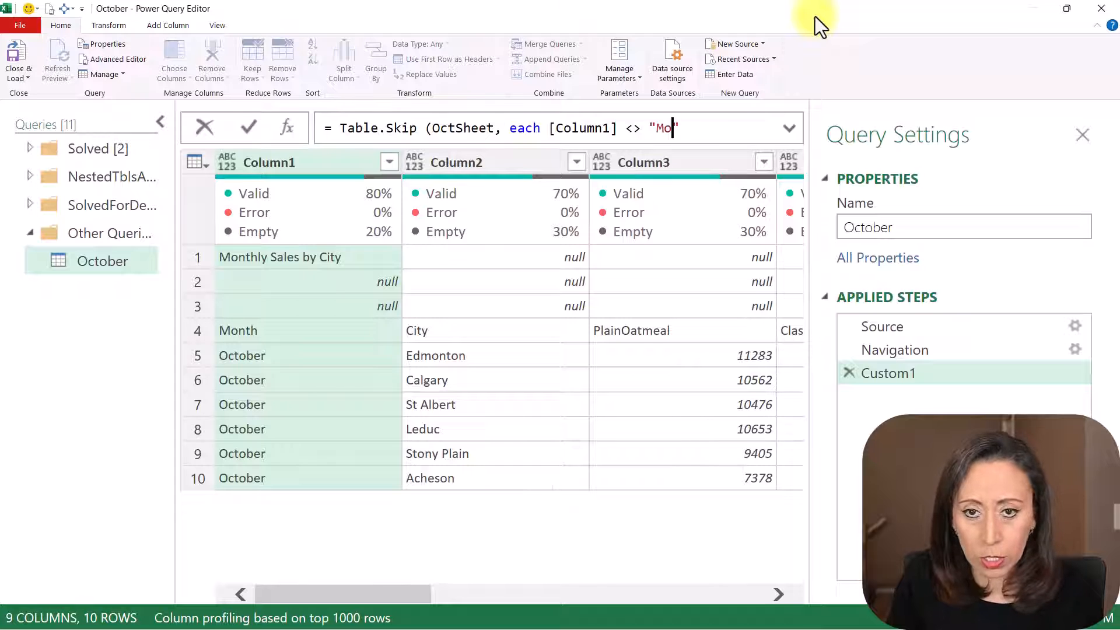
text())
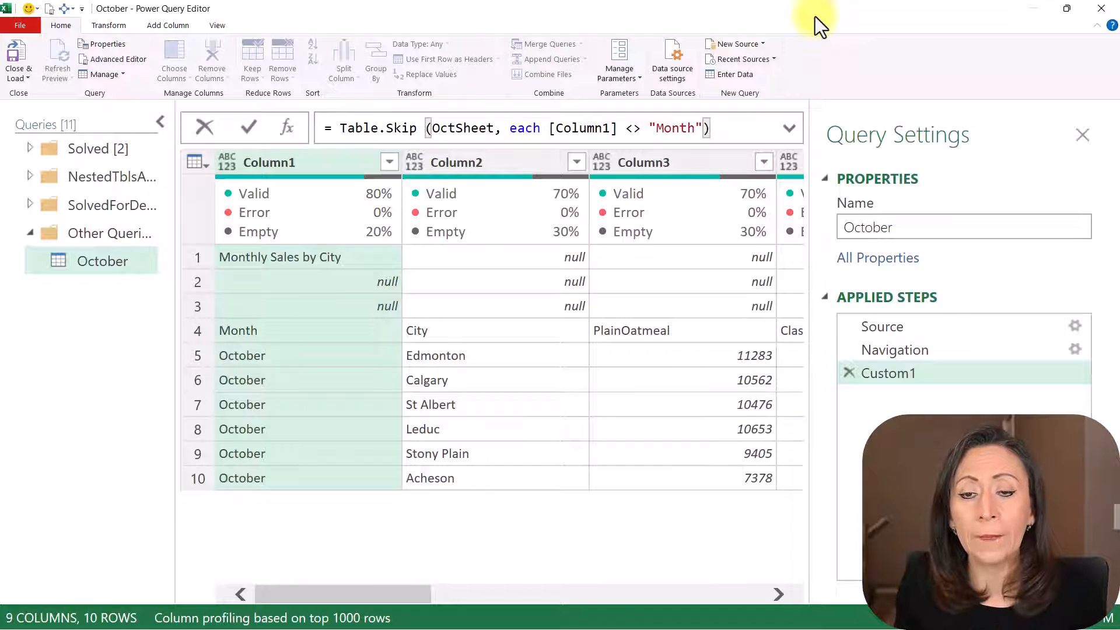
key(Return)
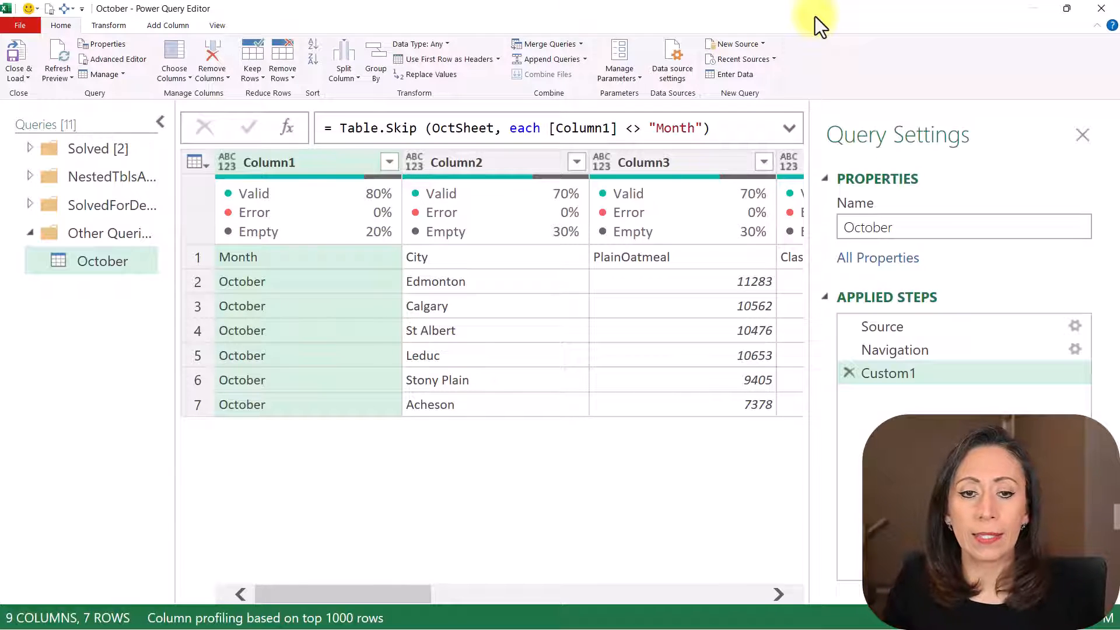
Preview the first row of the skipped table and add a new custom step after Custom1.
click(203, 258)
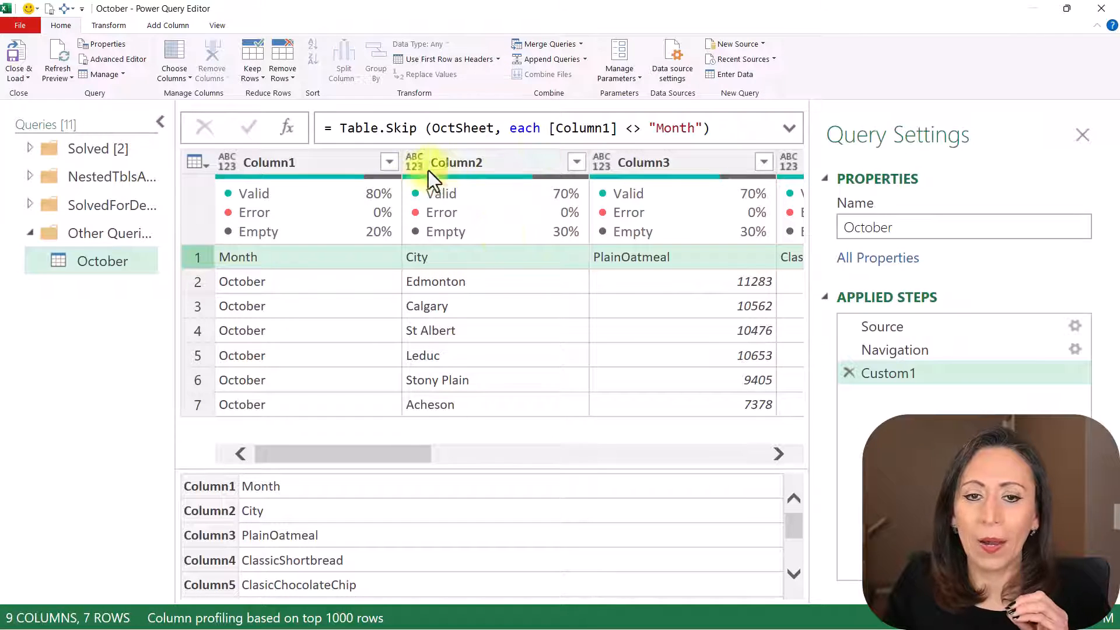
click(289, 128)
click(333, 126)
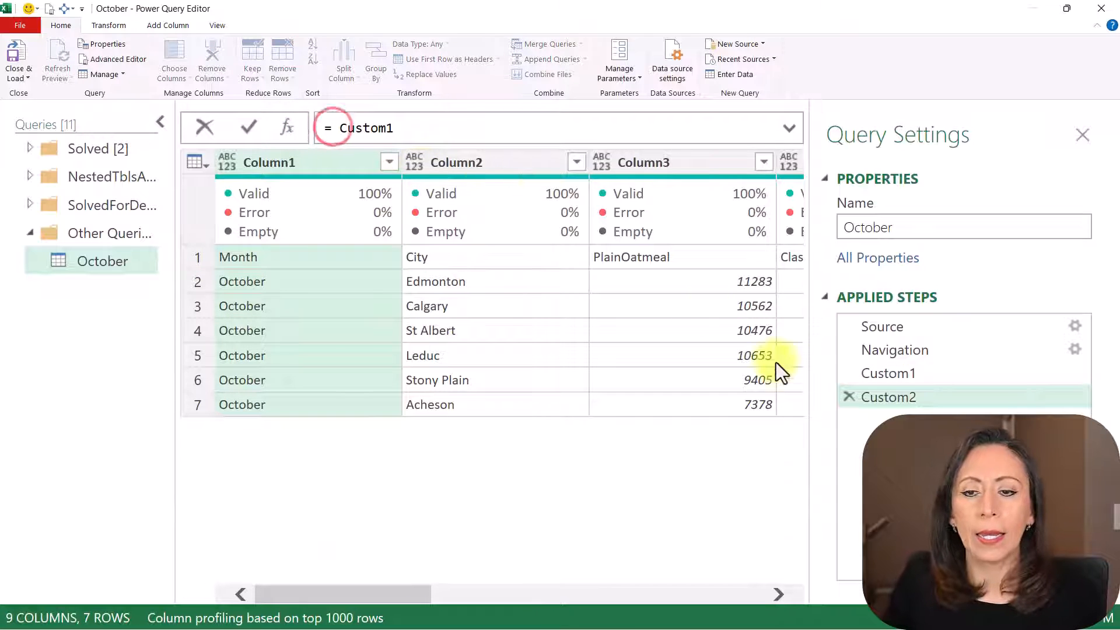
Rename the Custom1 step containing the Table.Skip formula to Skip.
click(934, 374)
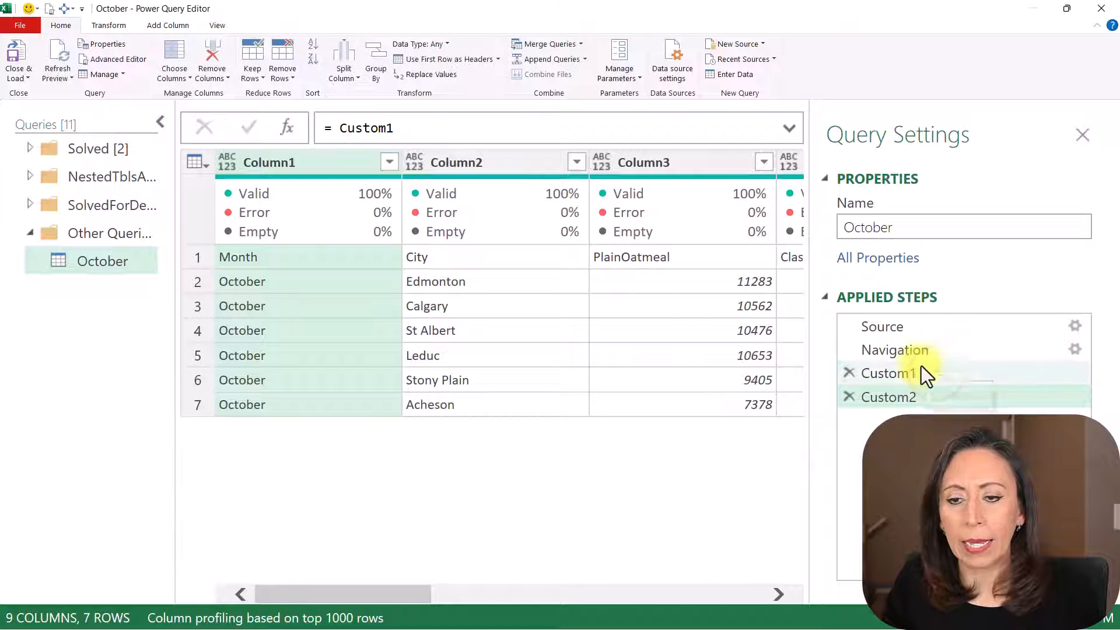
double_click(933, 374)
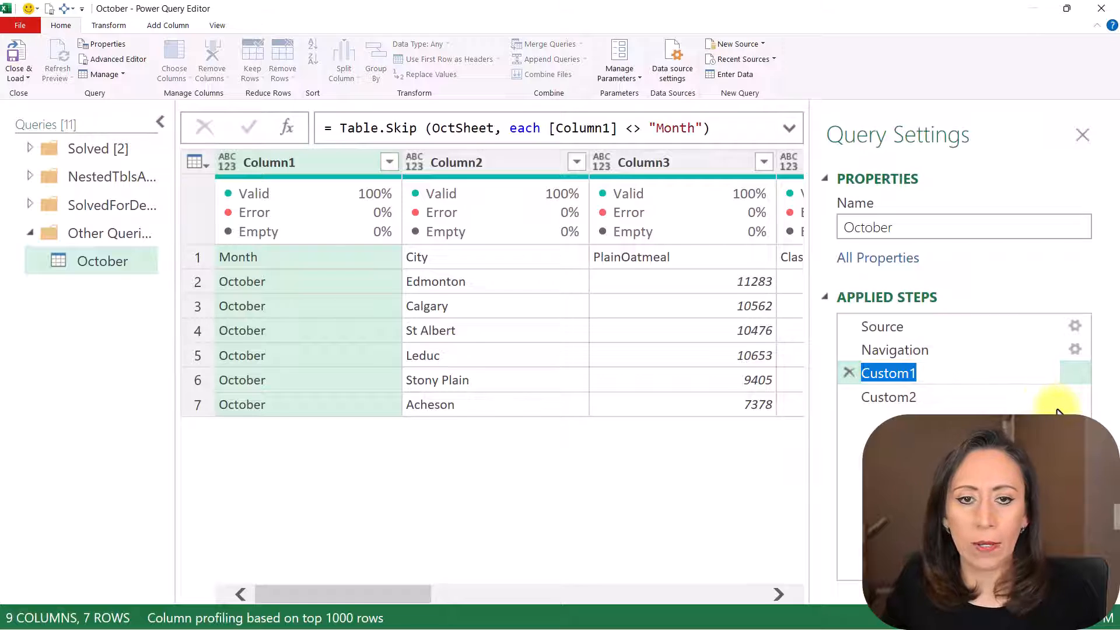
text(Ski)
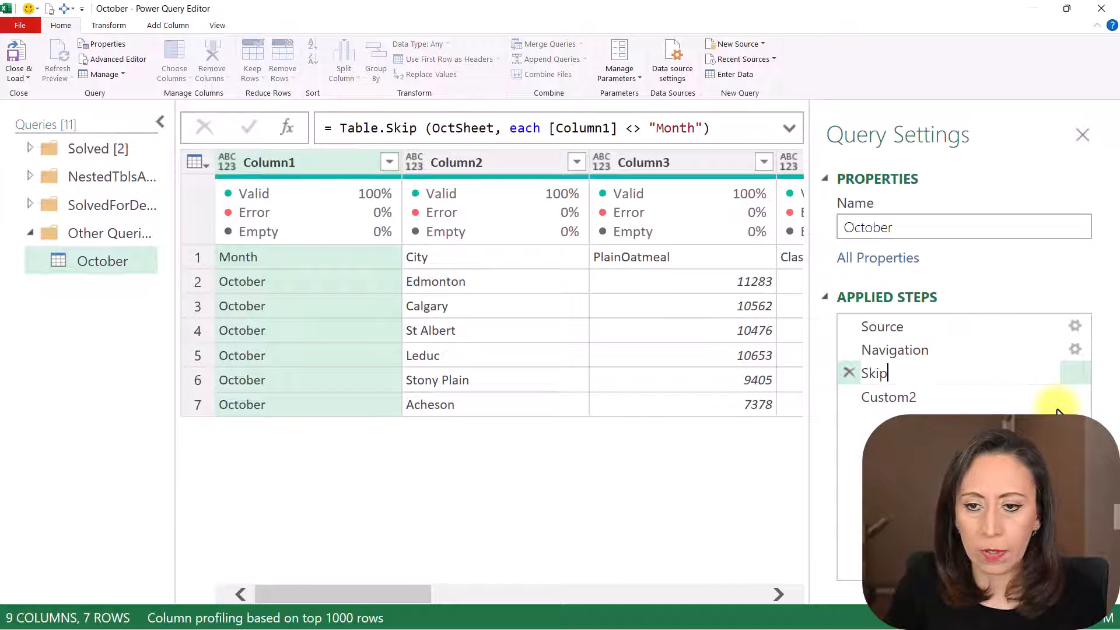
text(p)
key(Return)
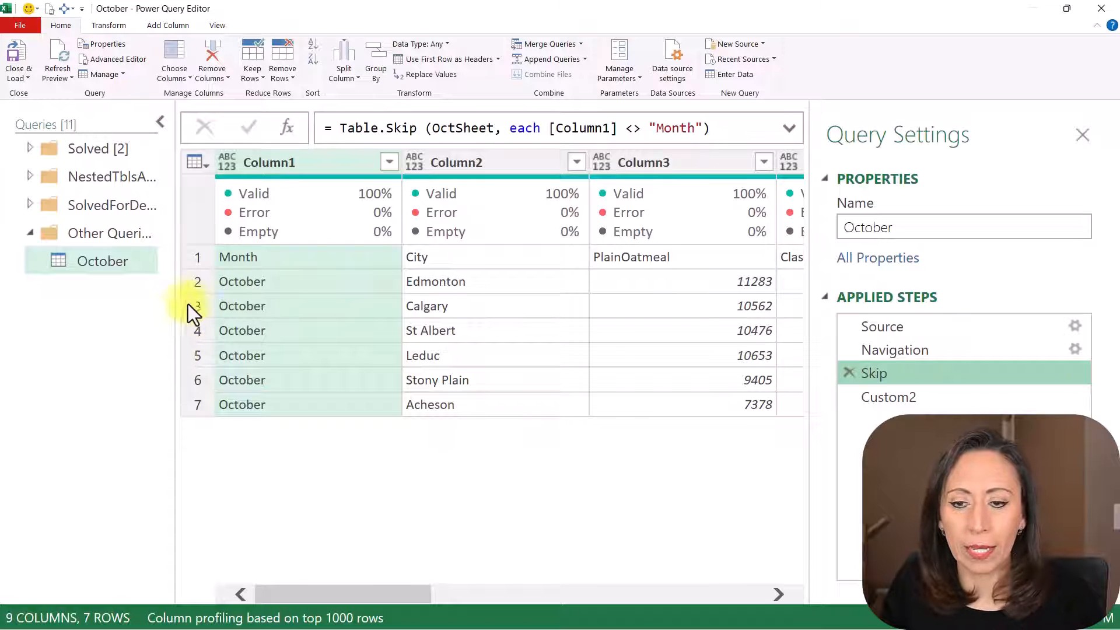
Rename the October query to DemoOct.
click(104, 264)
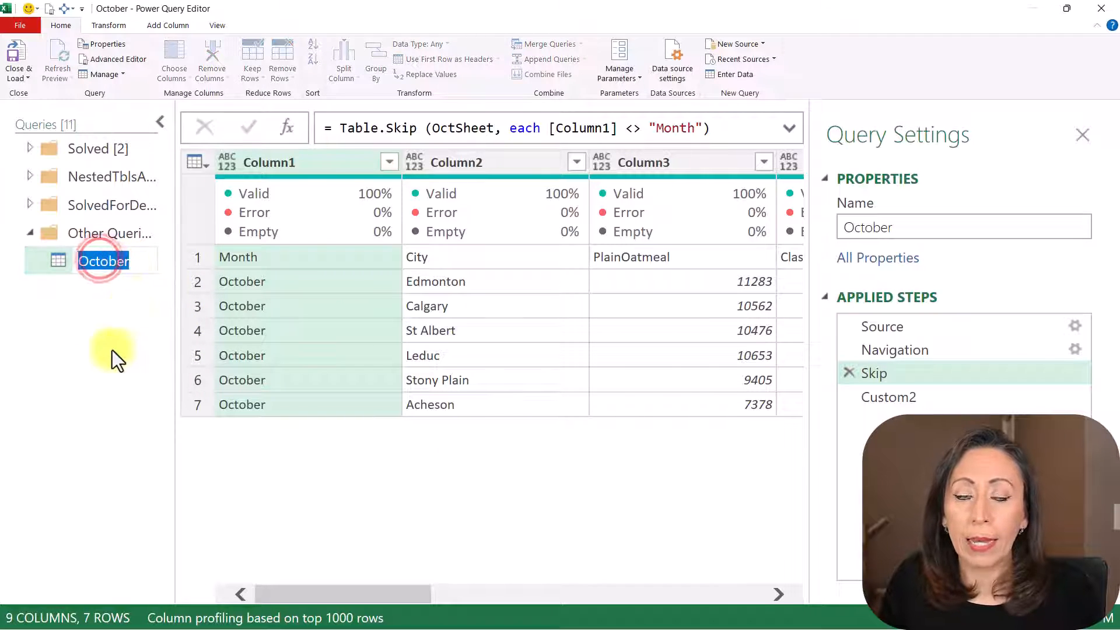
text(O)
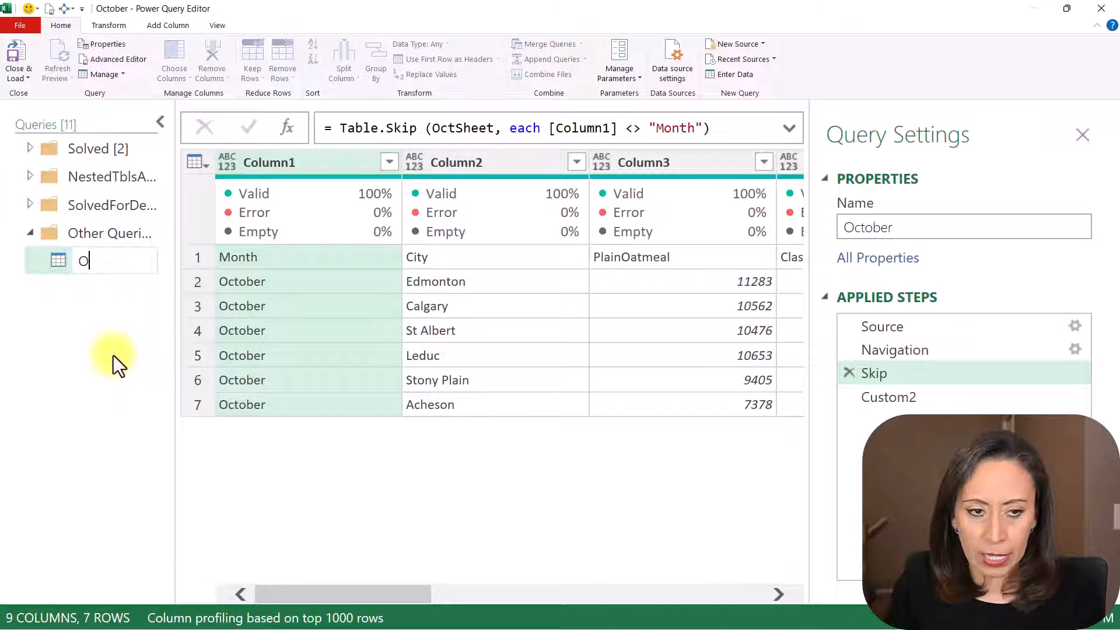
text(ct)
key(Home)
text(D)
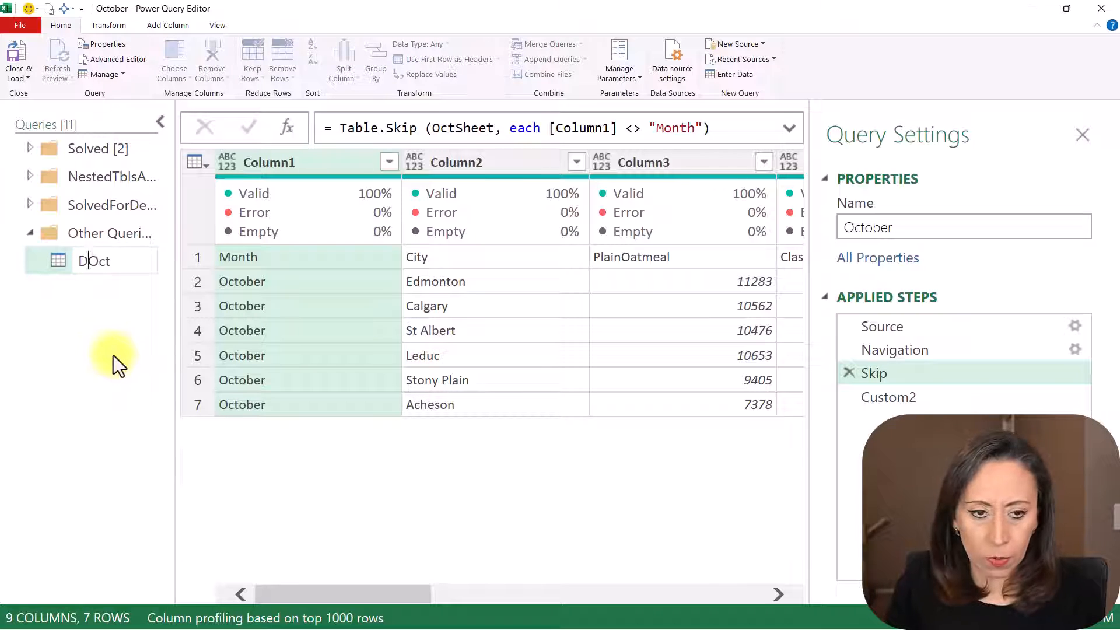
text(emo)
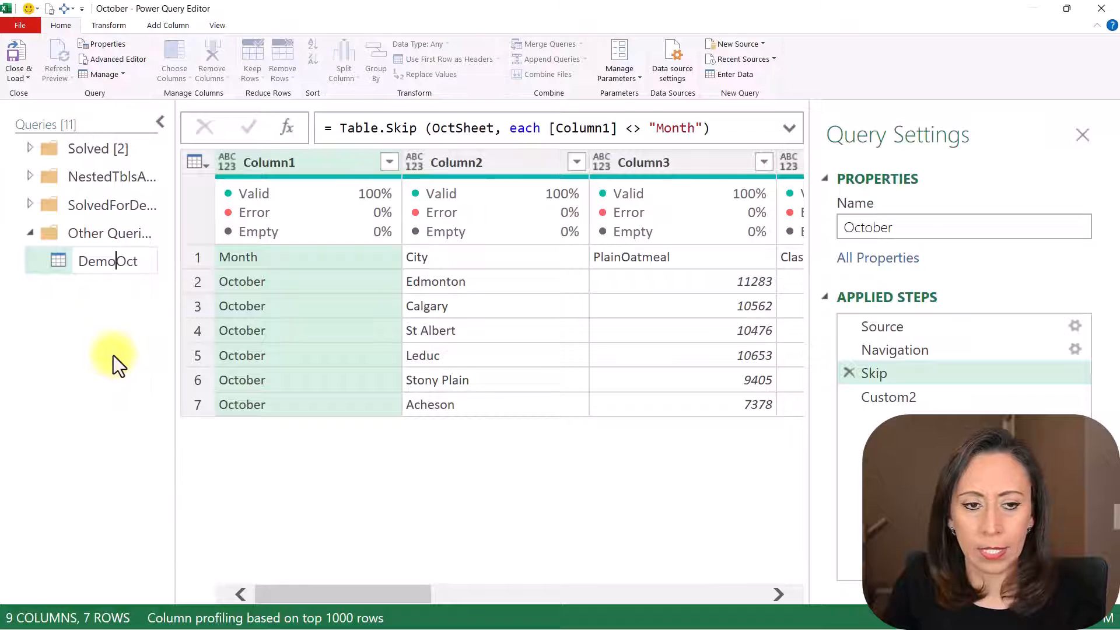
key(Return)
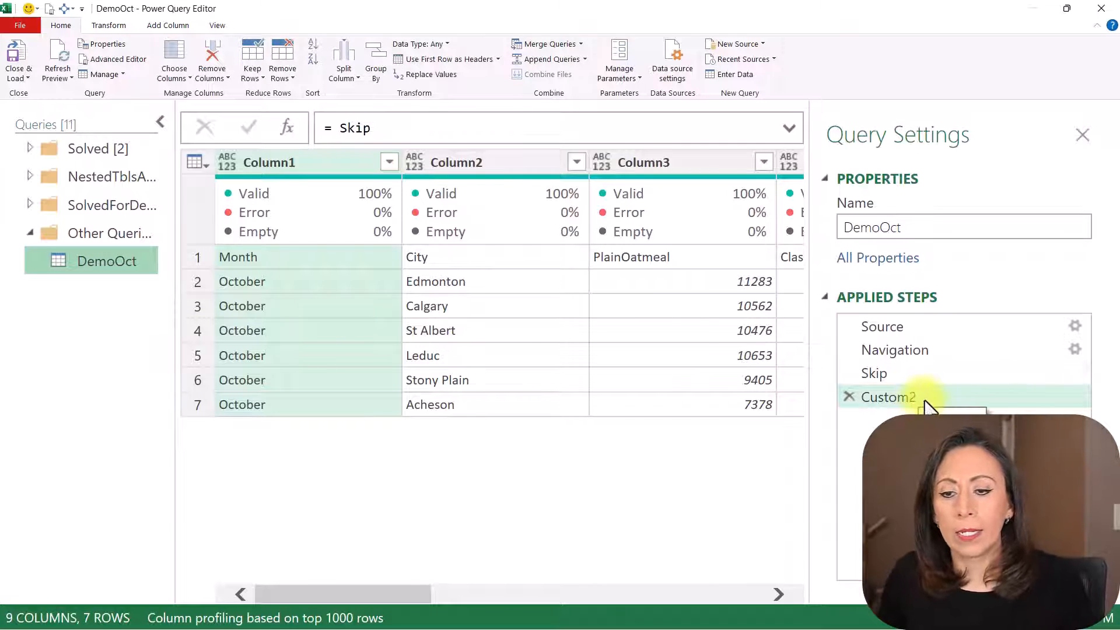
Rename the Custom2 step to TransposeFirst.
click(928, 398)
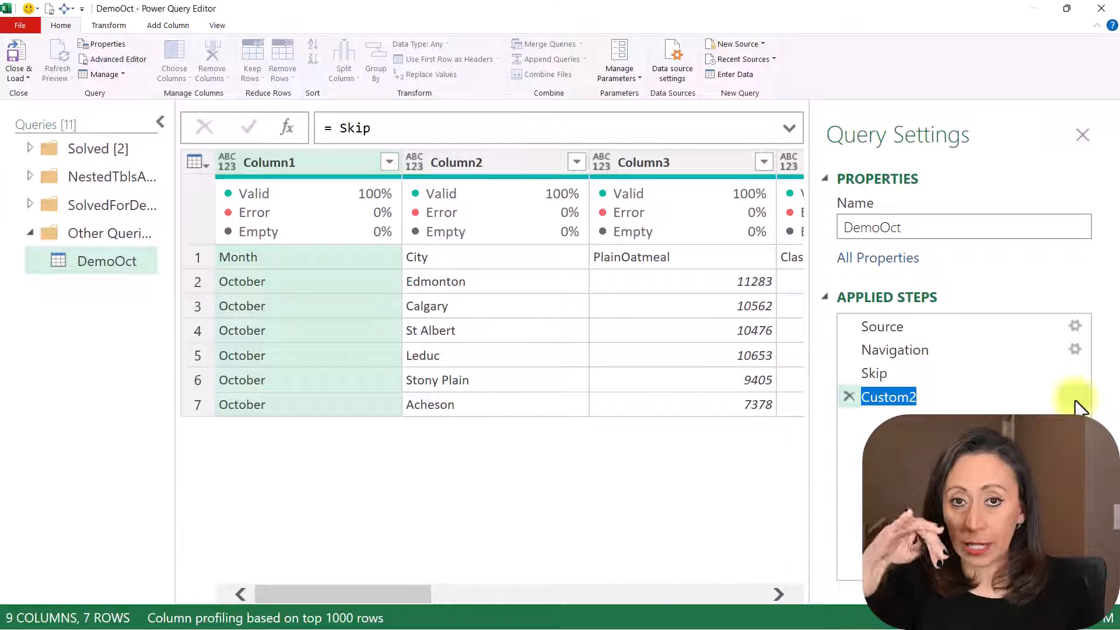
text(Tran)
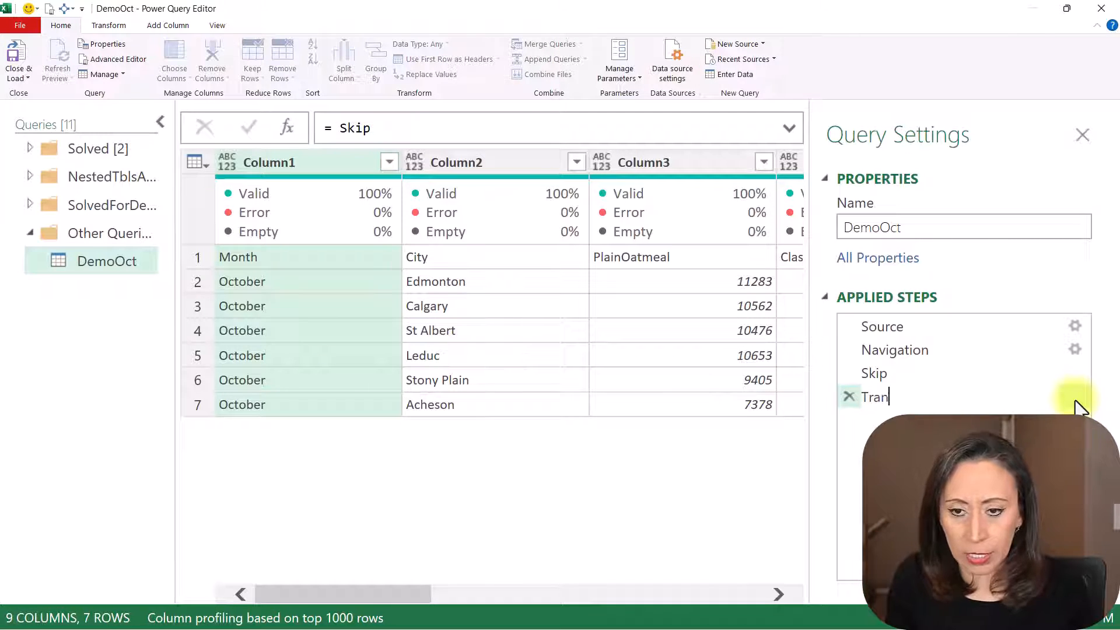
text(spose)
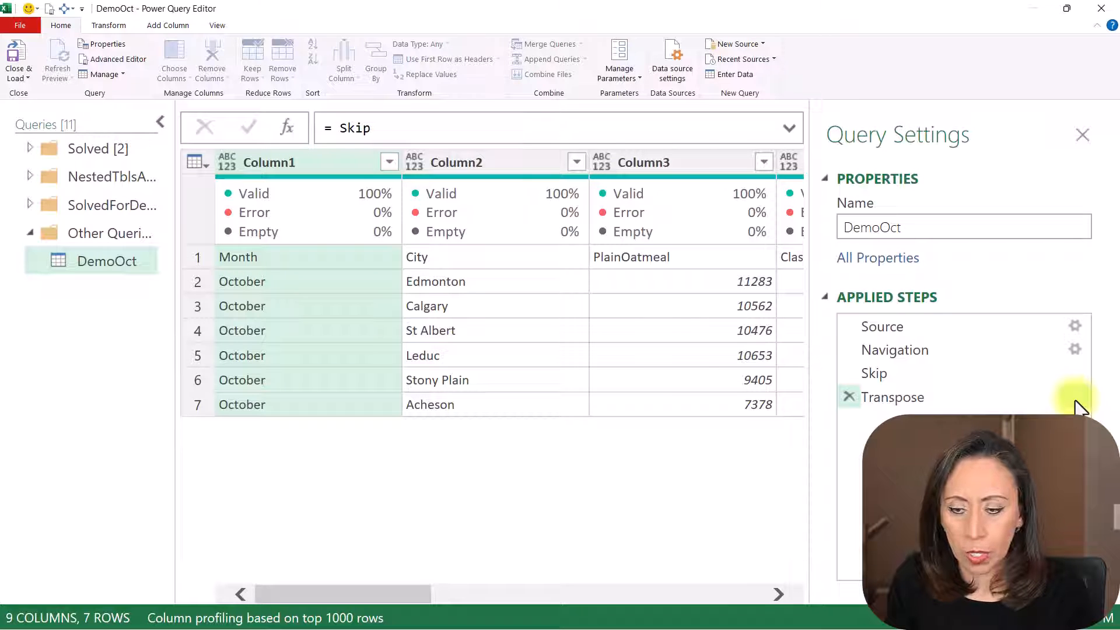
text(First)
key(Return)
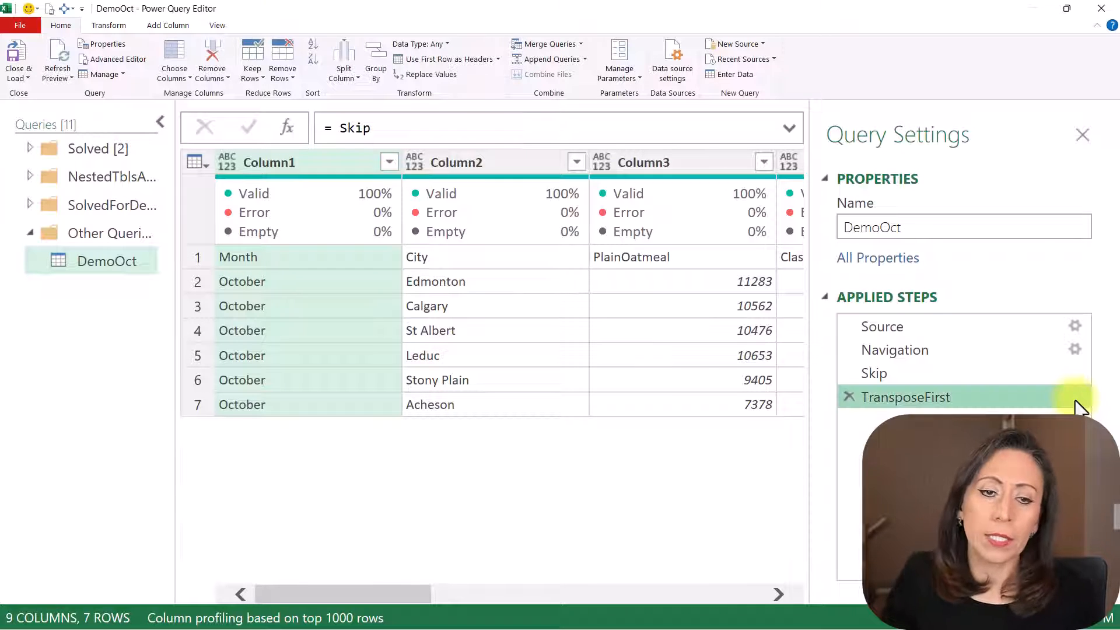
Start wrapping the Skip reference in the TransposeFirst formula with an opening Table.FirstN call.
click(445, 128)
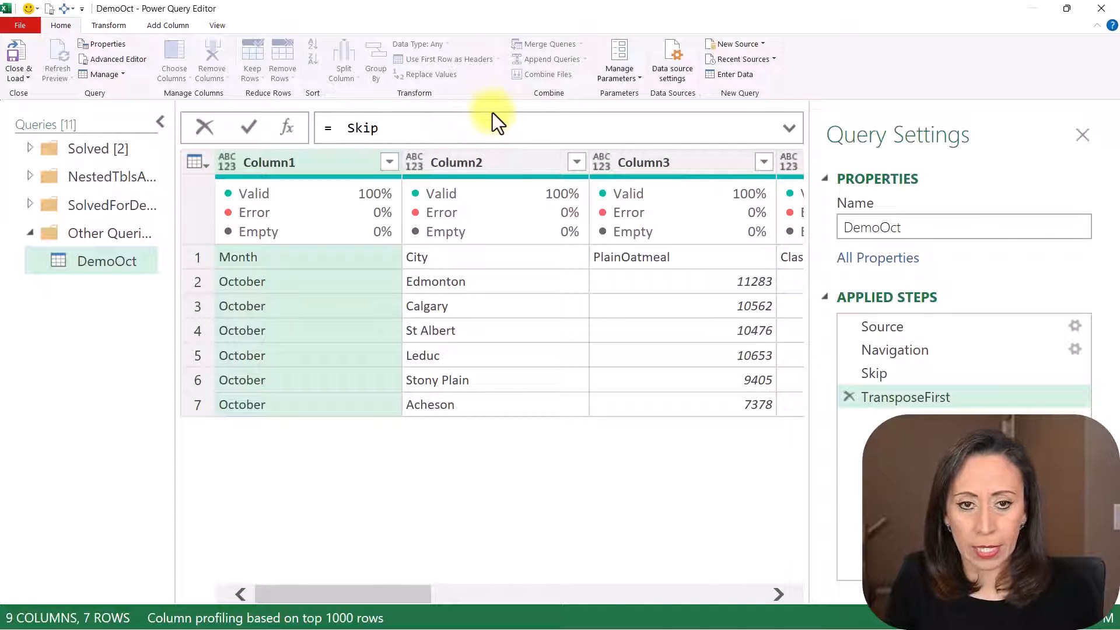
text(tafin)
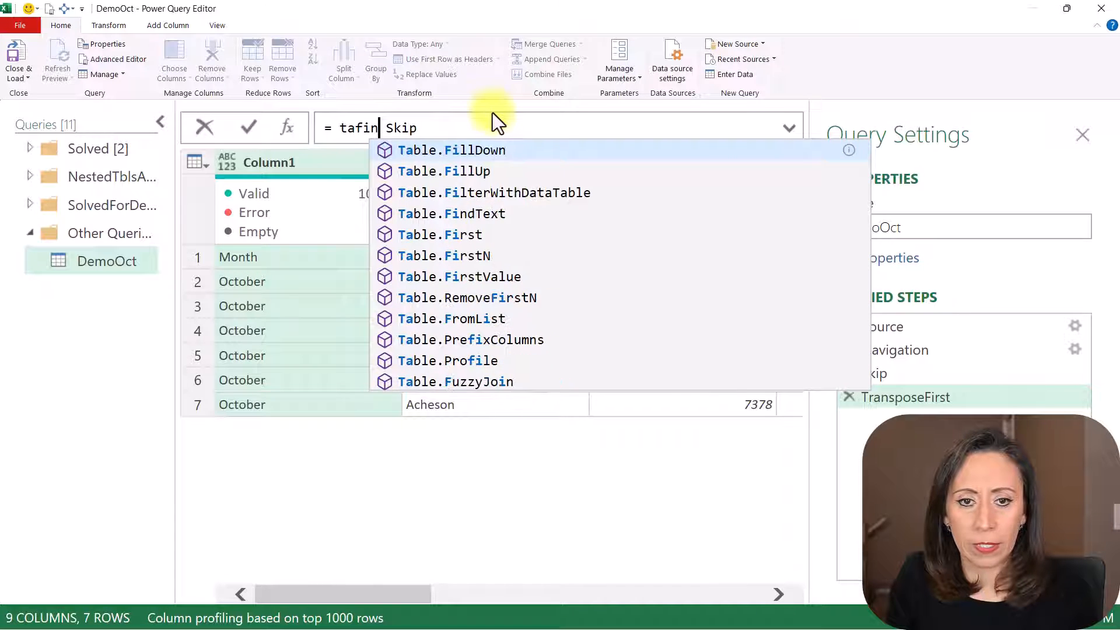
text(r)
key(Down)
key(Tab)
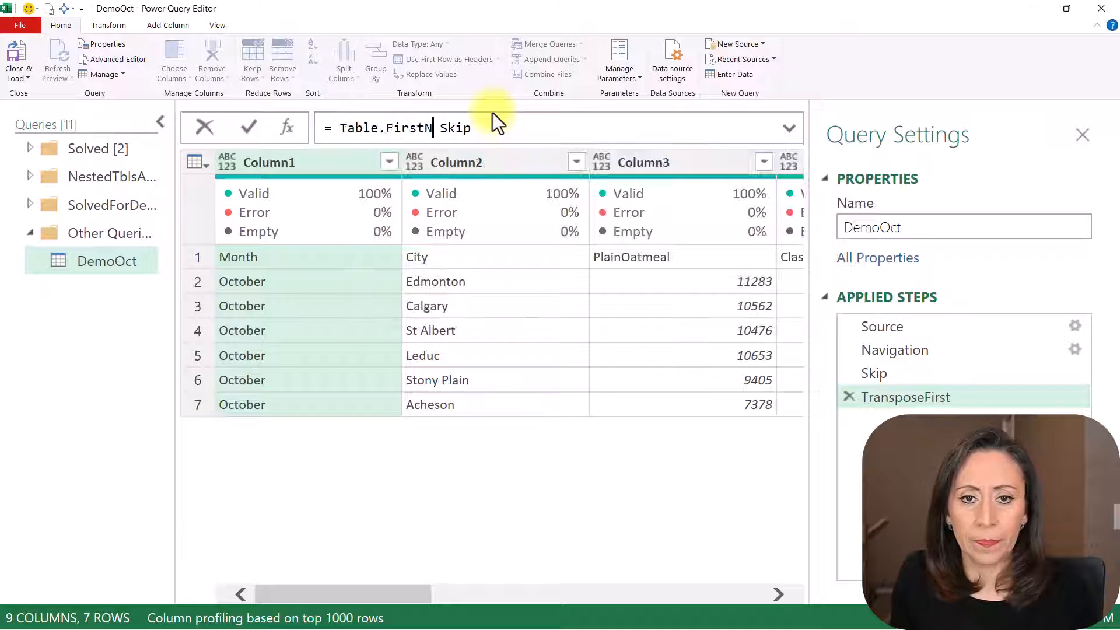
key(Right)
text(()
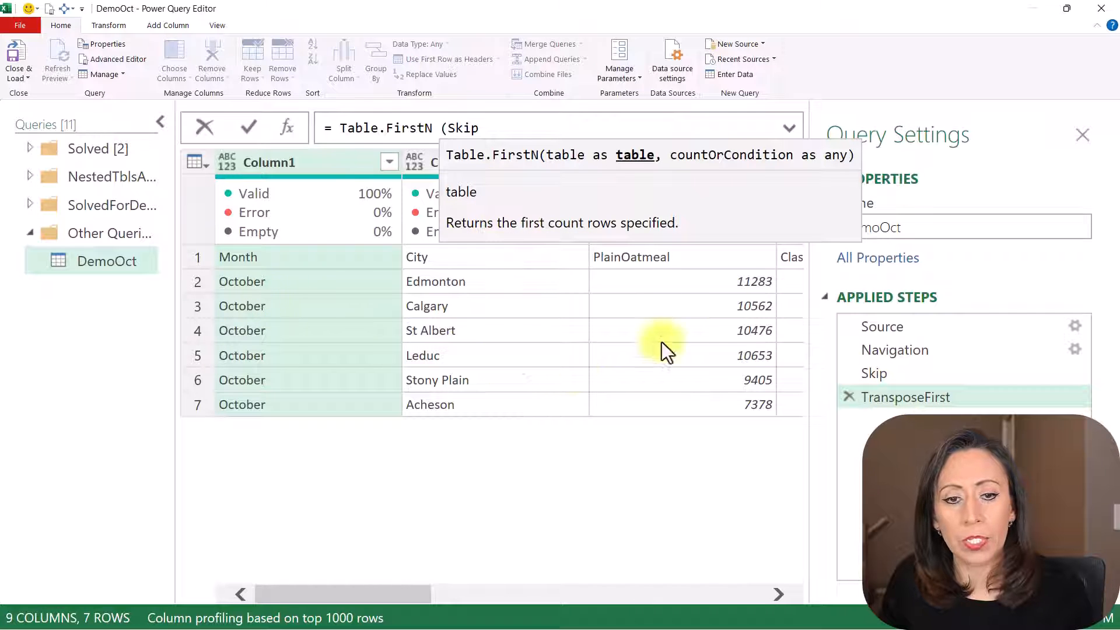
Collapse the list of queries, complete the Table.FirstN formula with a count of 1, and commit it.
click(158, 124)
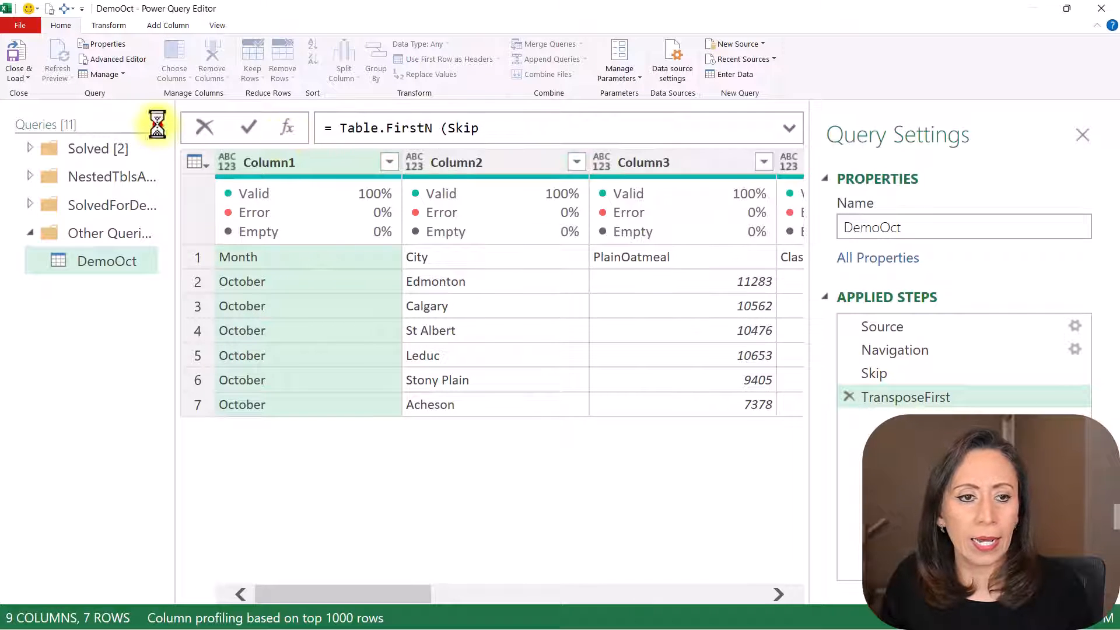
click(158, 124)
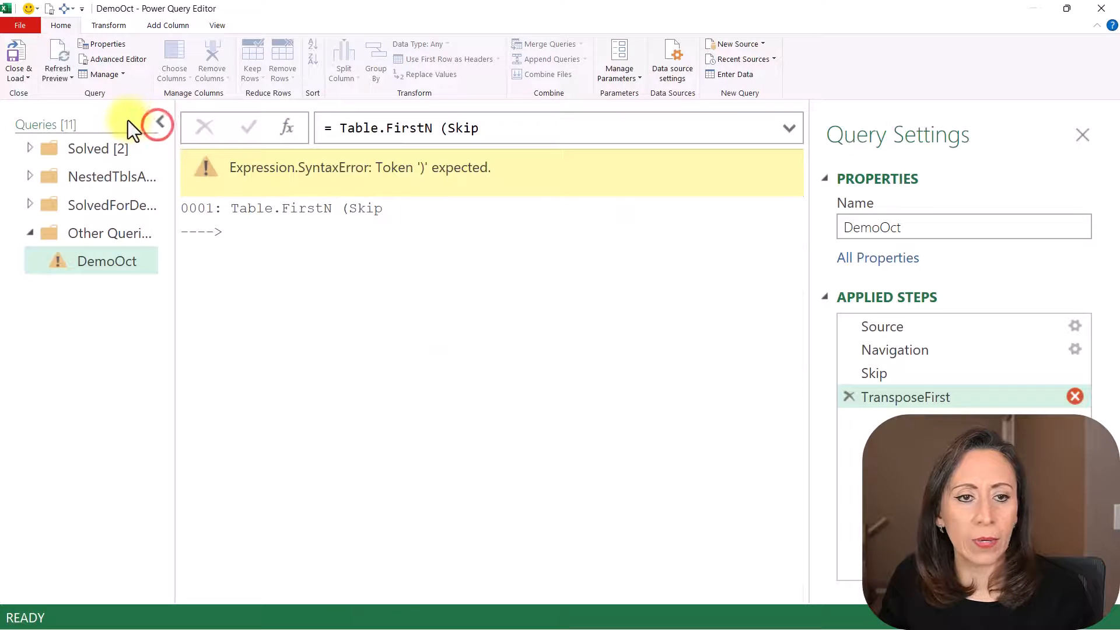
click(379, 126)
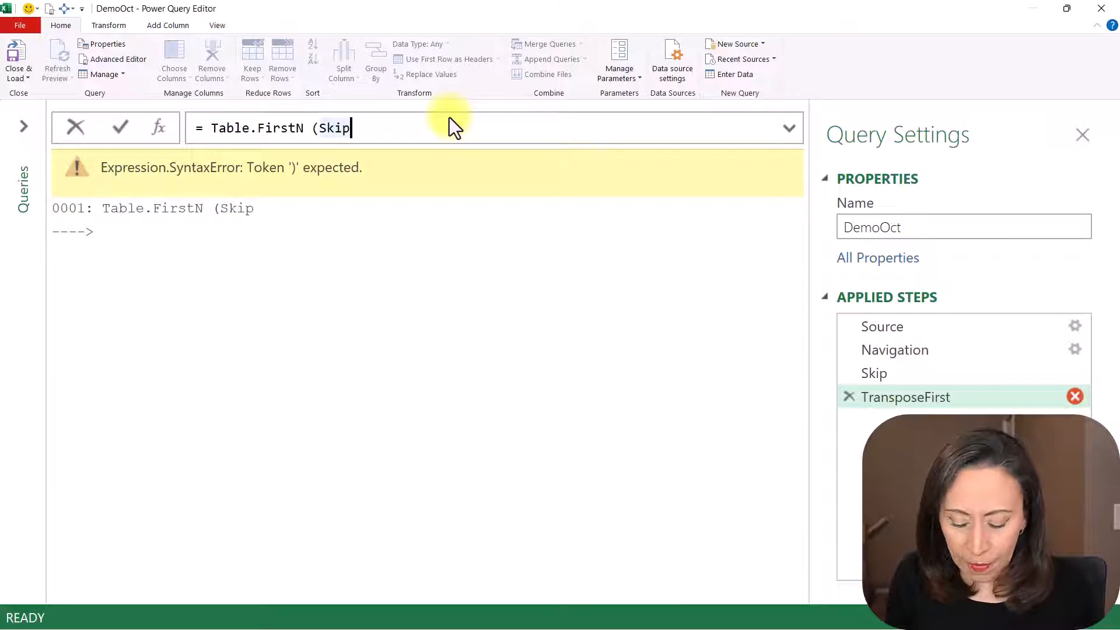
text(,)
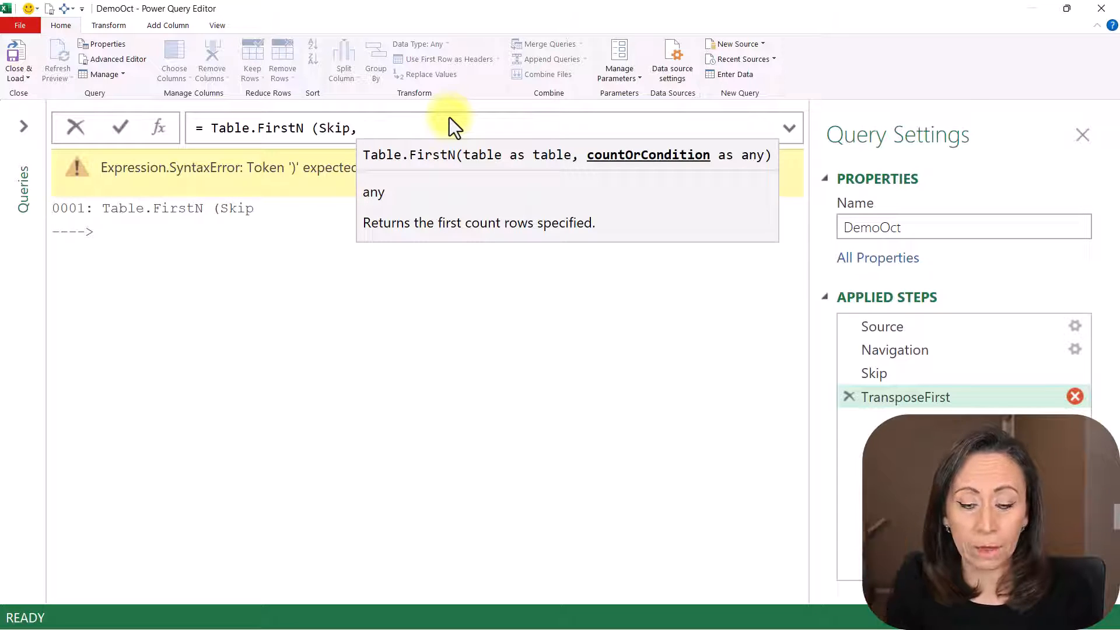
text(1))
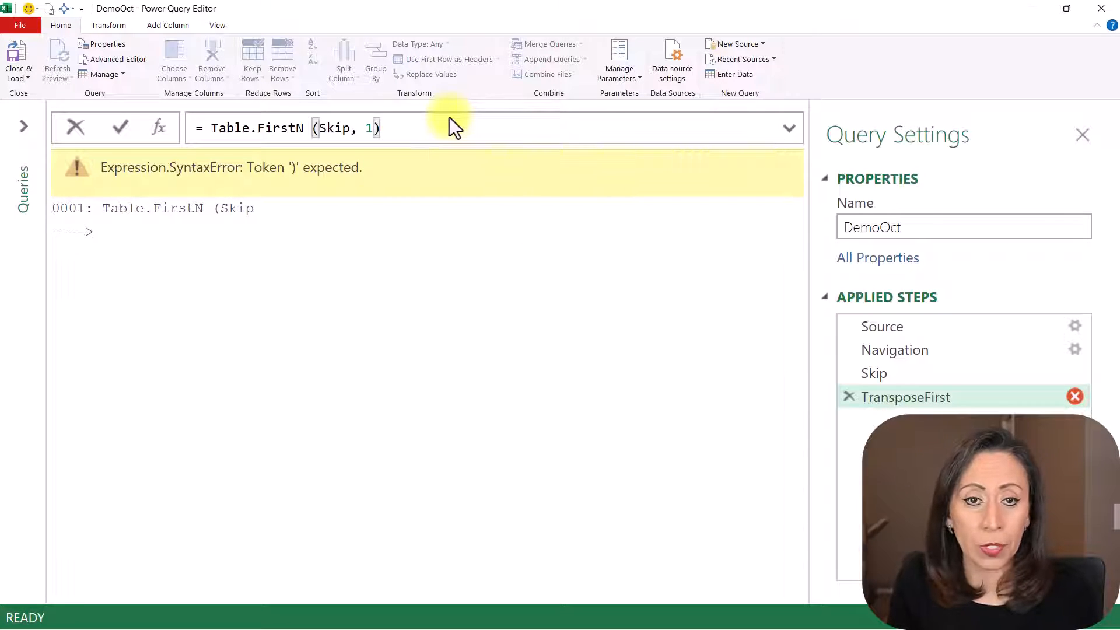
key(Return)
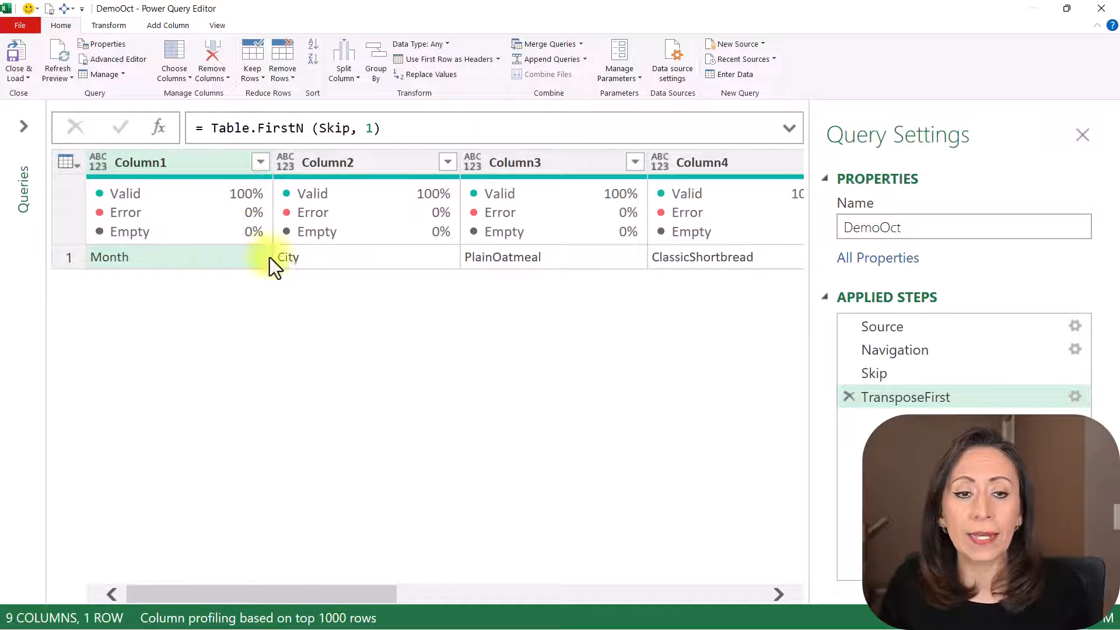
Wrap the Table.FirstN (Skip, 1) expression in Table.Transpose and commit the formula.
click(204, 127)
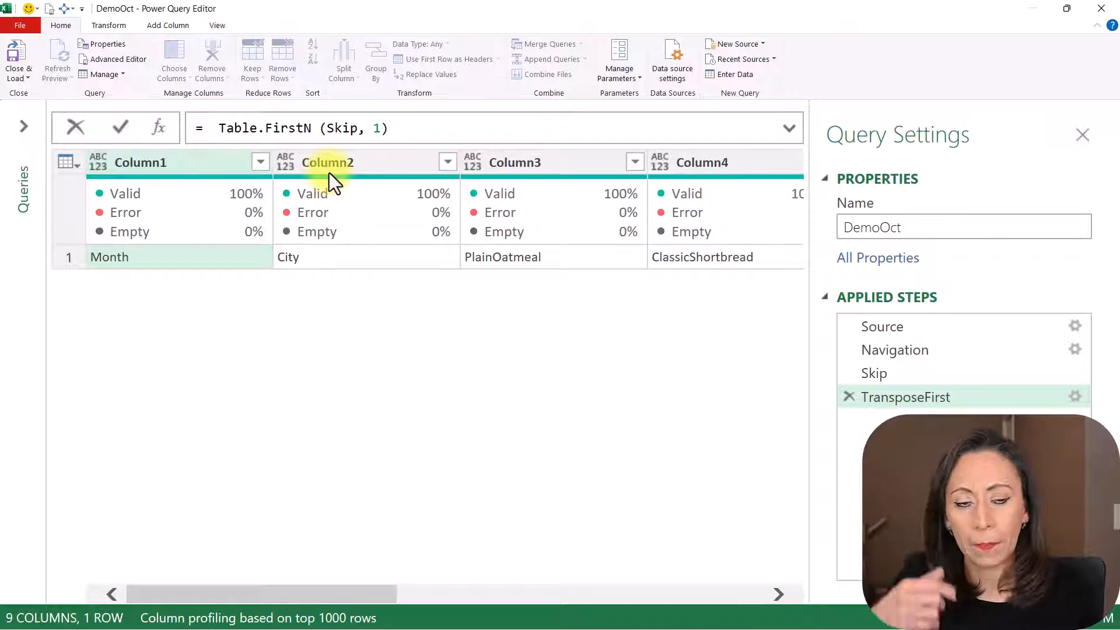
text(trapo)
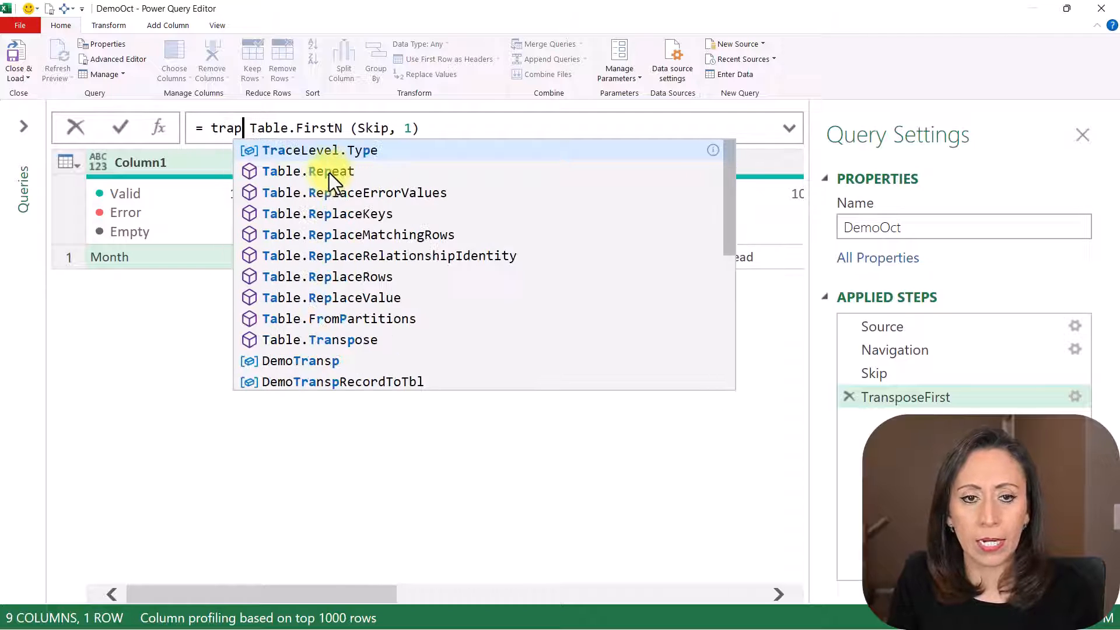
key(Tab)
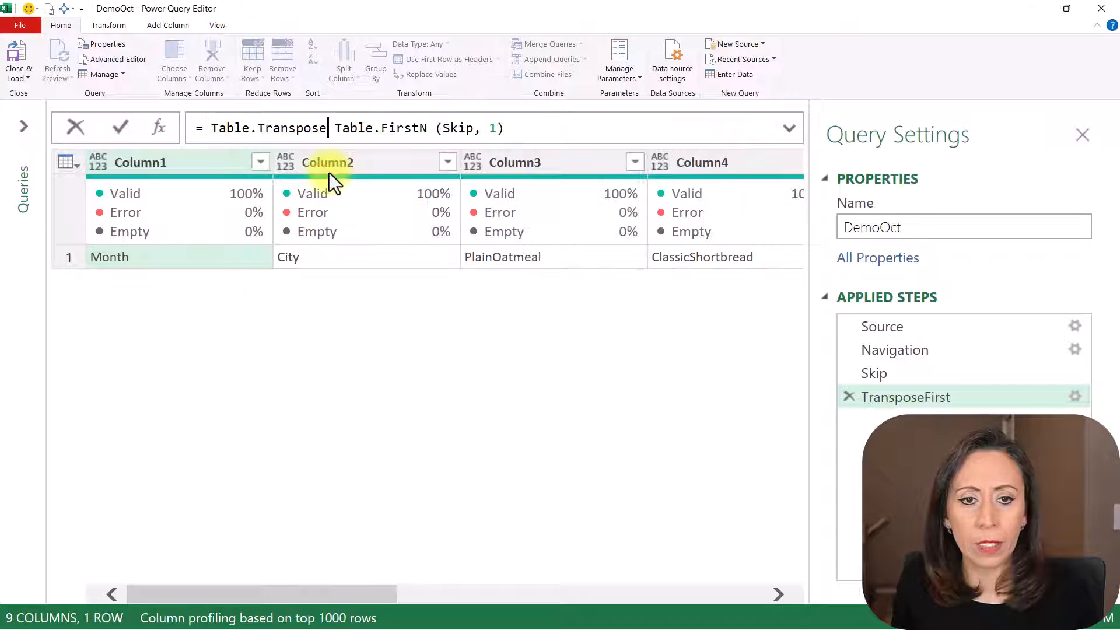
text(()
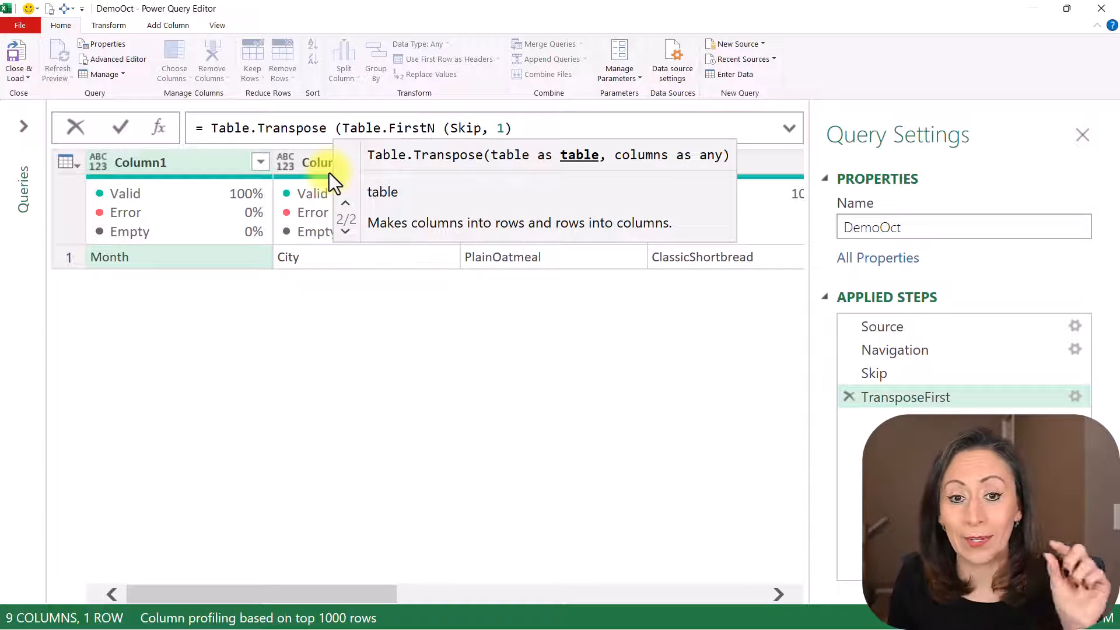
key(End)
text())
key(Return)
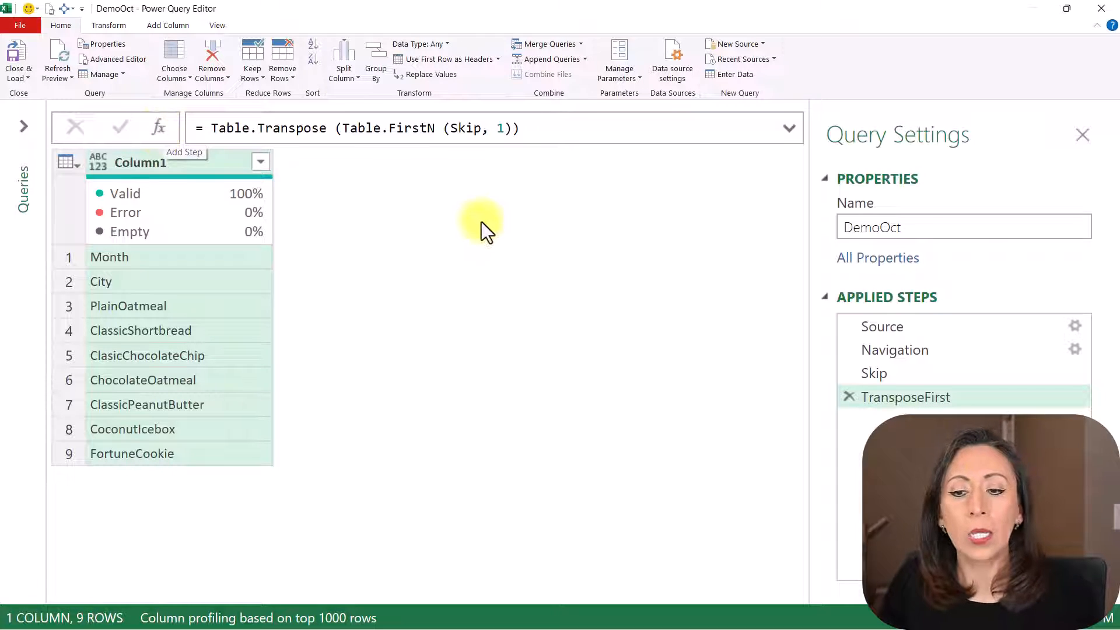
Add a custom step after TransposeFirst and open a Table.TransformColumns call around the TransposeFirst reference.
click(163, 132)
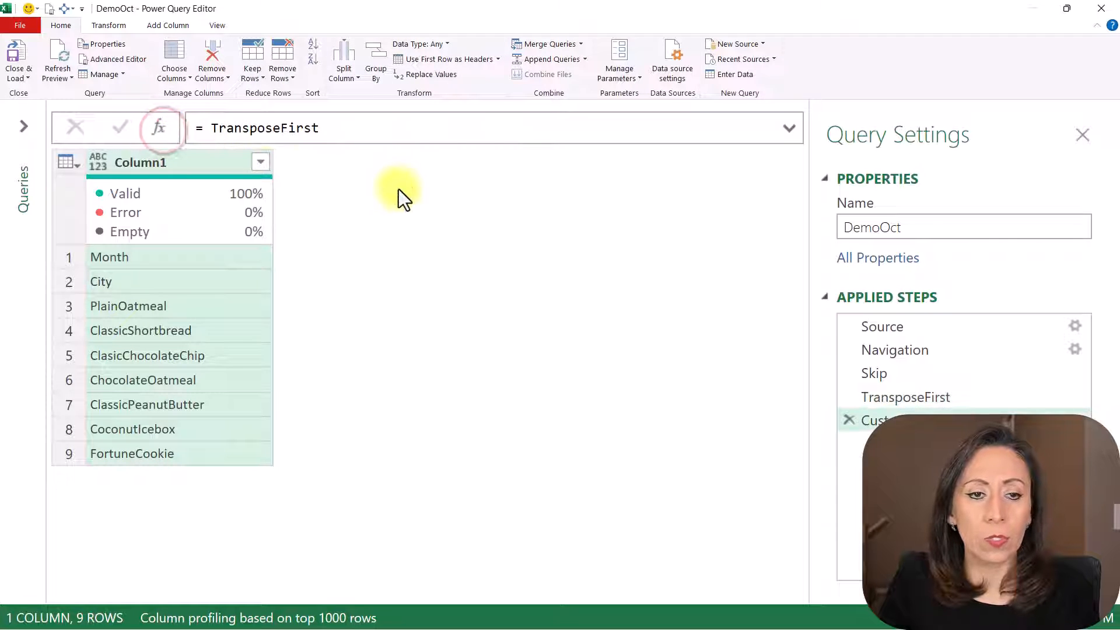
click(199, 129)
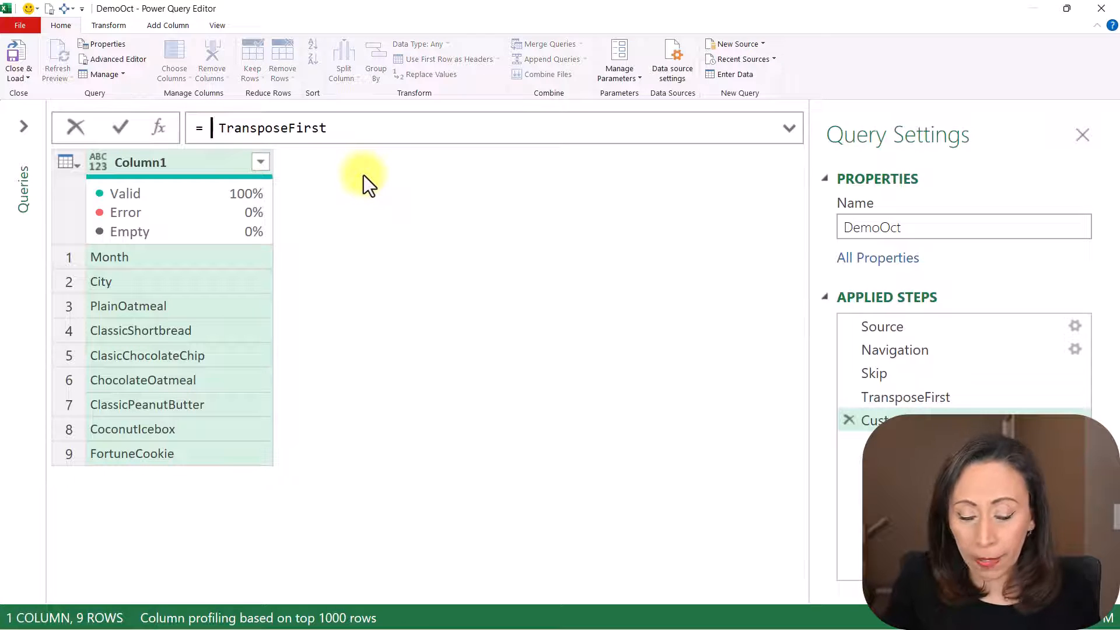
text(t)
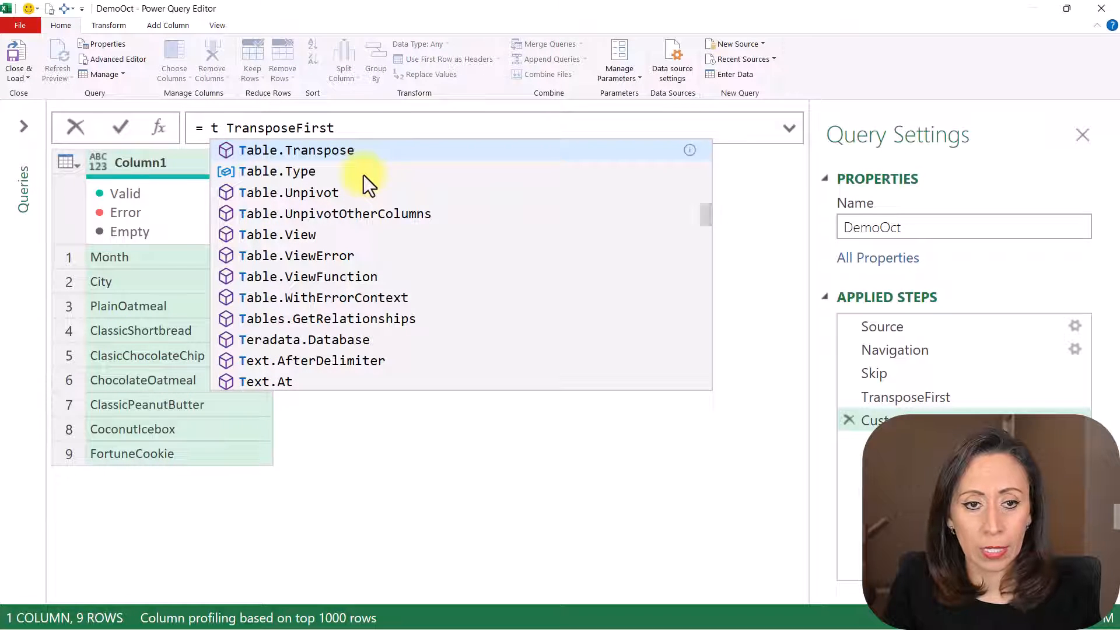
text(atr)
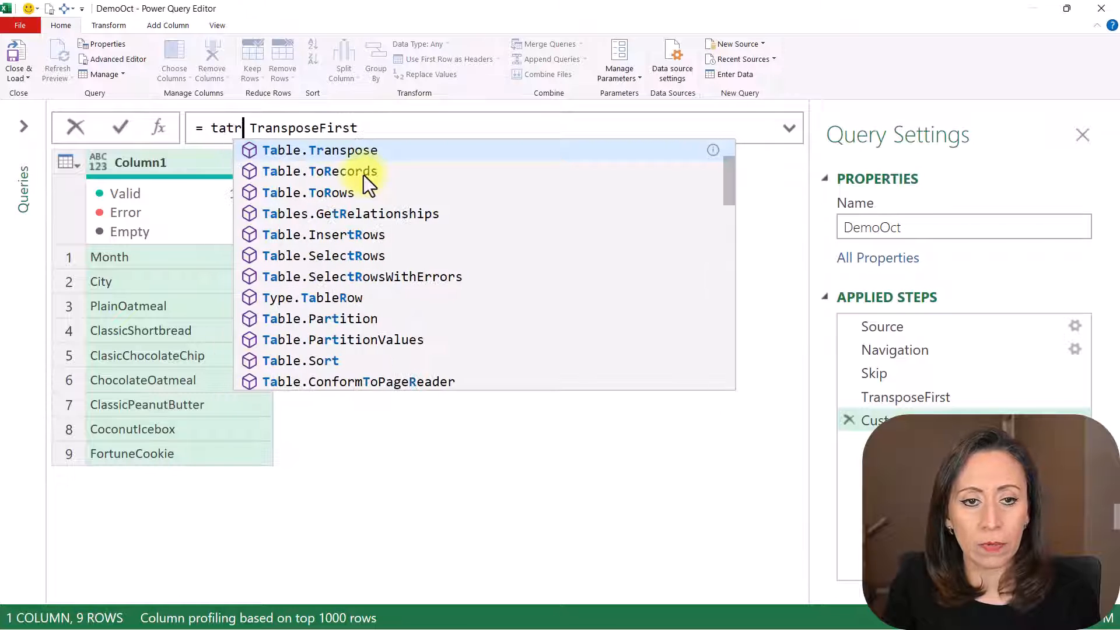
key(Tab)
text(()
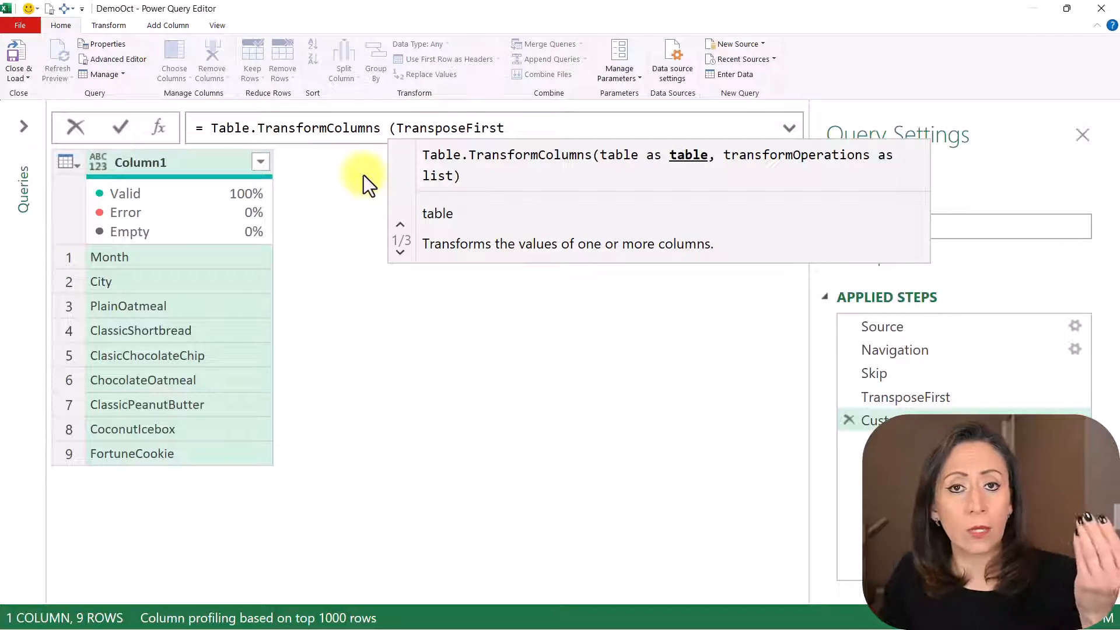
Add a transformation list to the Table.TransformColumns formula containing "Column1" and the keyword each.
key(End)
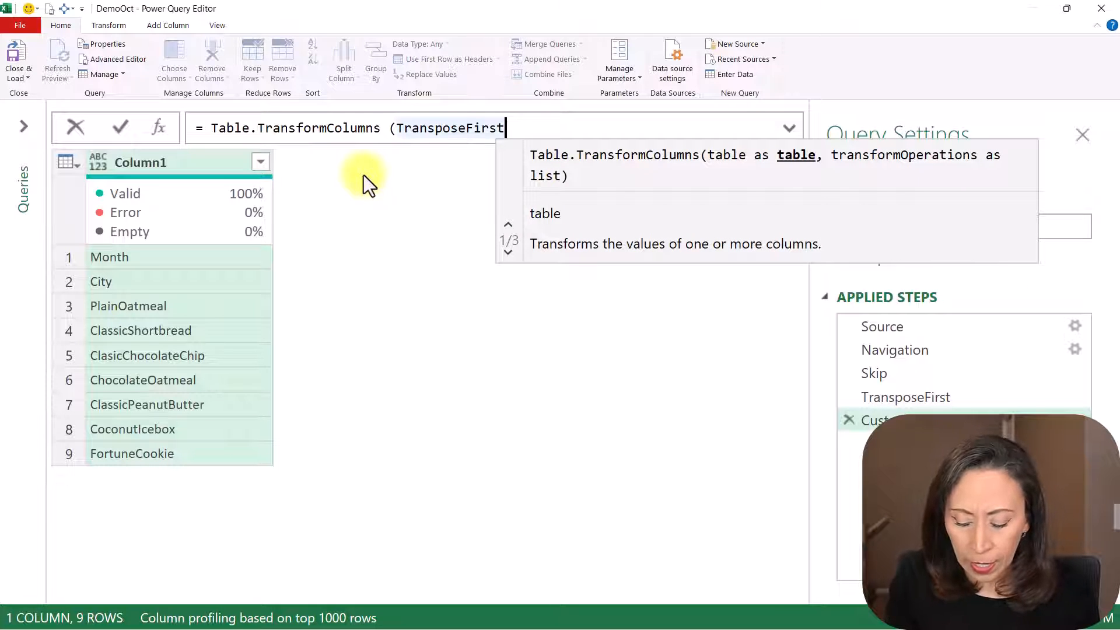
text(,)
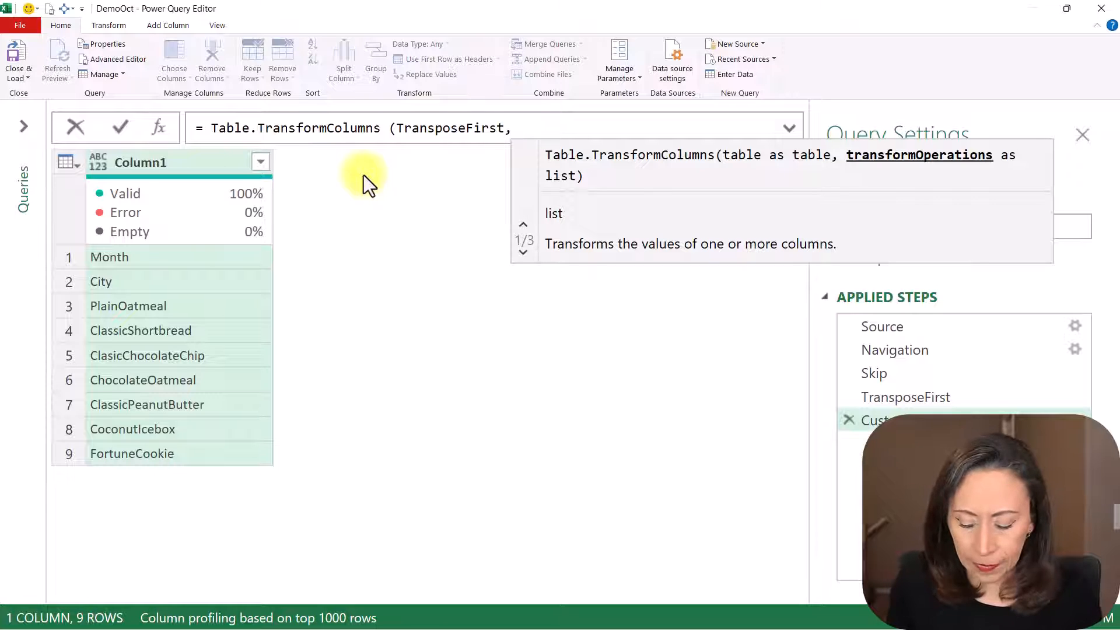
text( {)
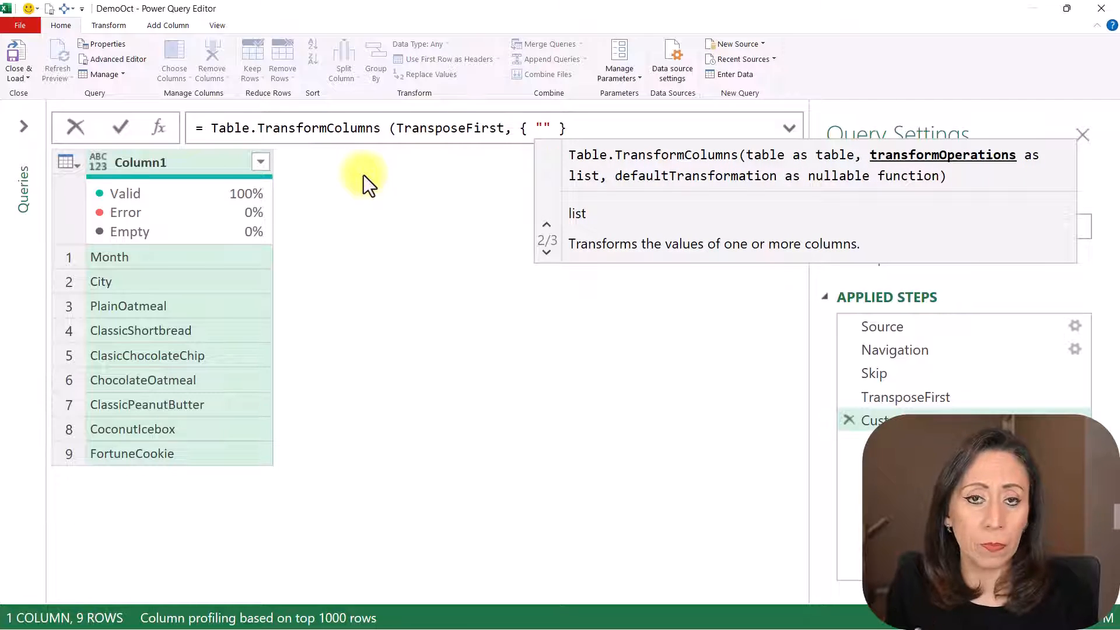
text(Column)
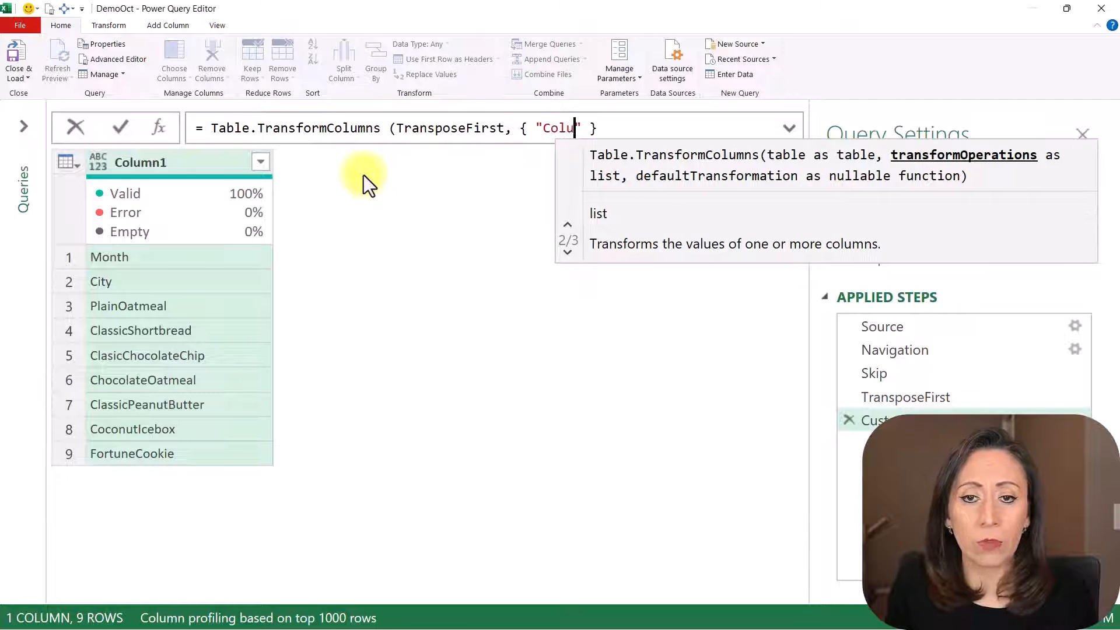
text(1")
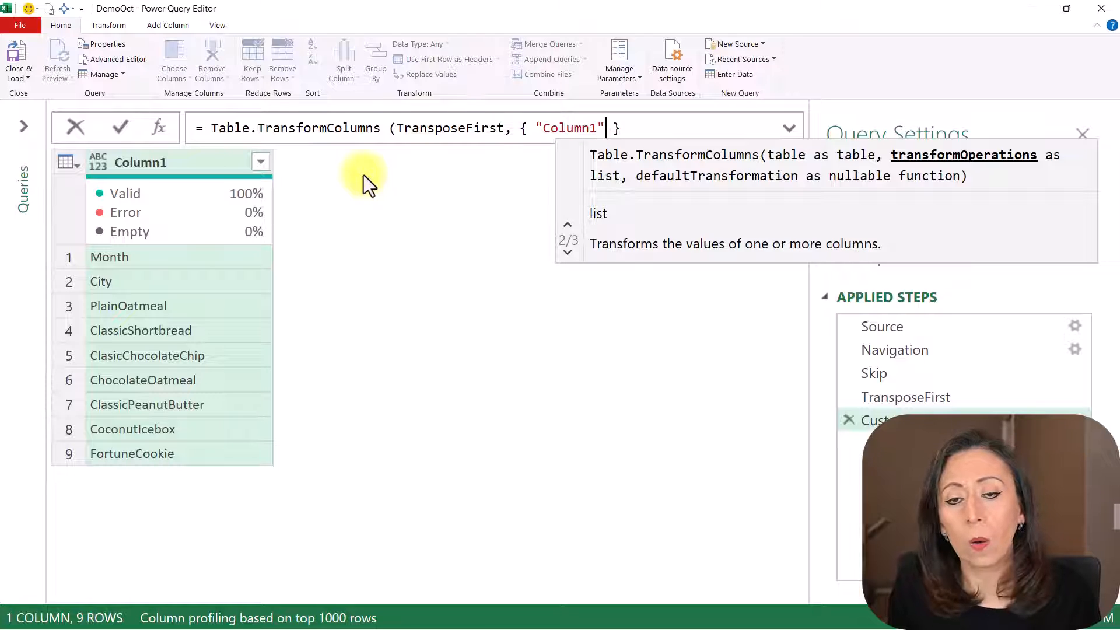
text(, each)
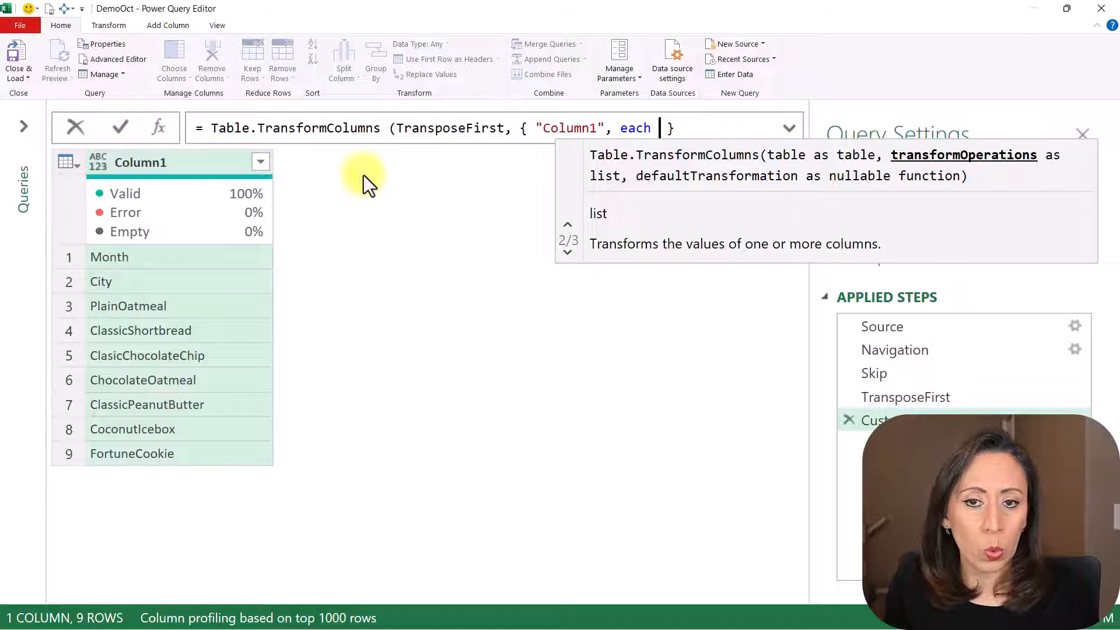
Insert the Splitter.SplitTextByCharacterTransition function after each in the Table.TransformColumns formula.
text(spli)
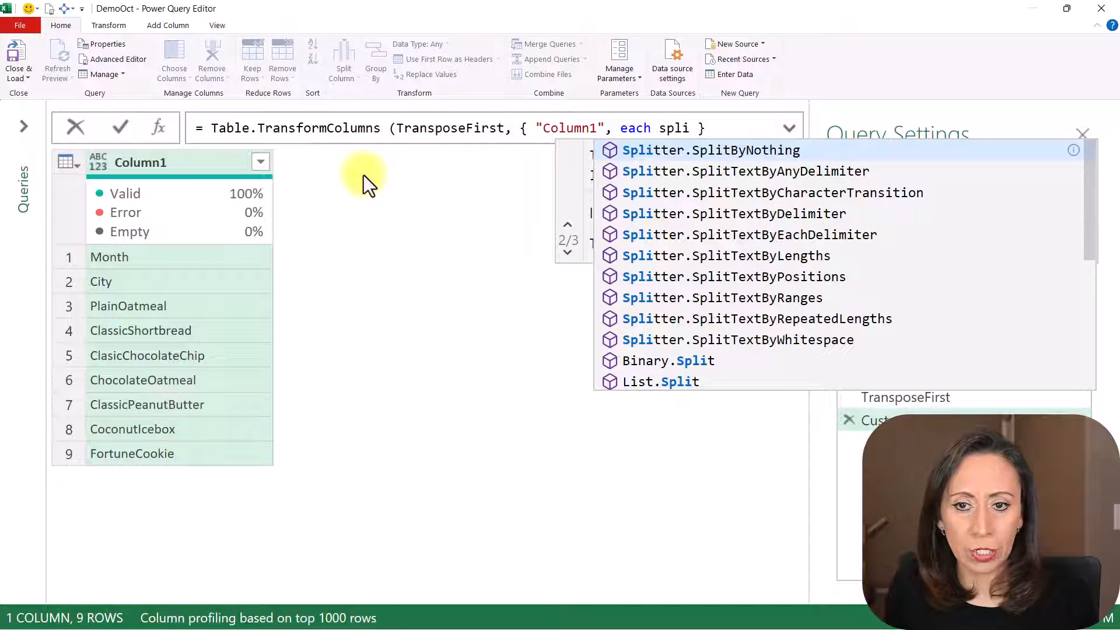
key(Down)
key(Down)
key(Tab)
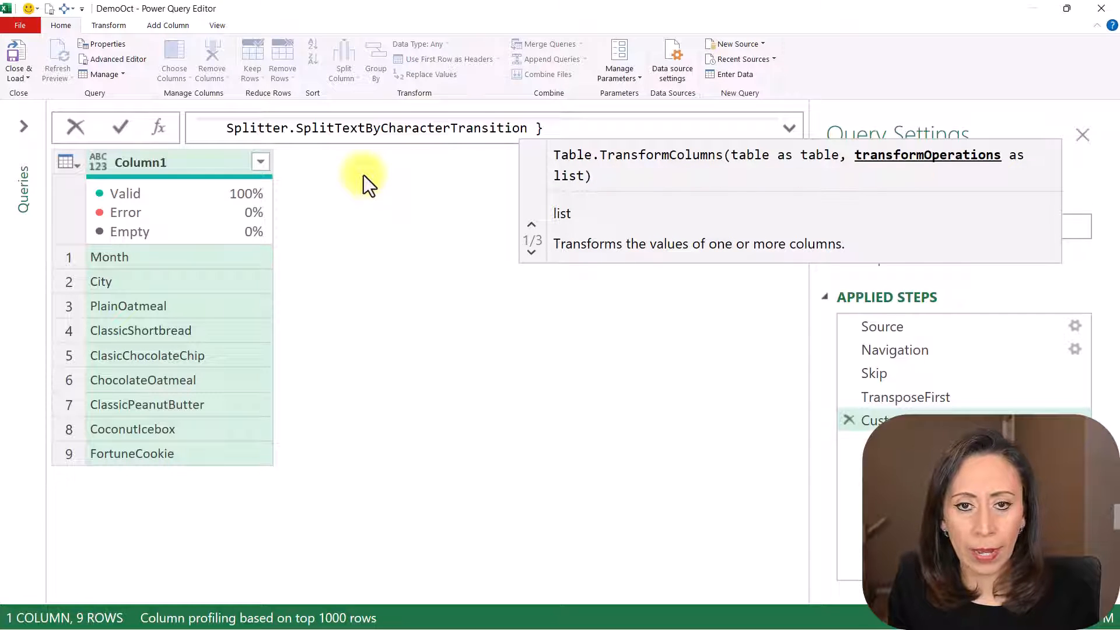
Put Splitter.SplitTextByCharacterTransition and the closing brace on a separate line below the each keyword.
key(Left)
key(Left)
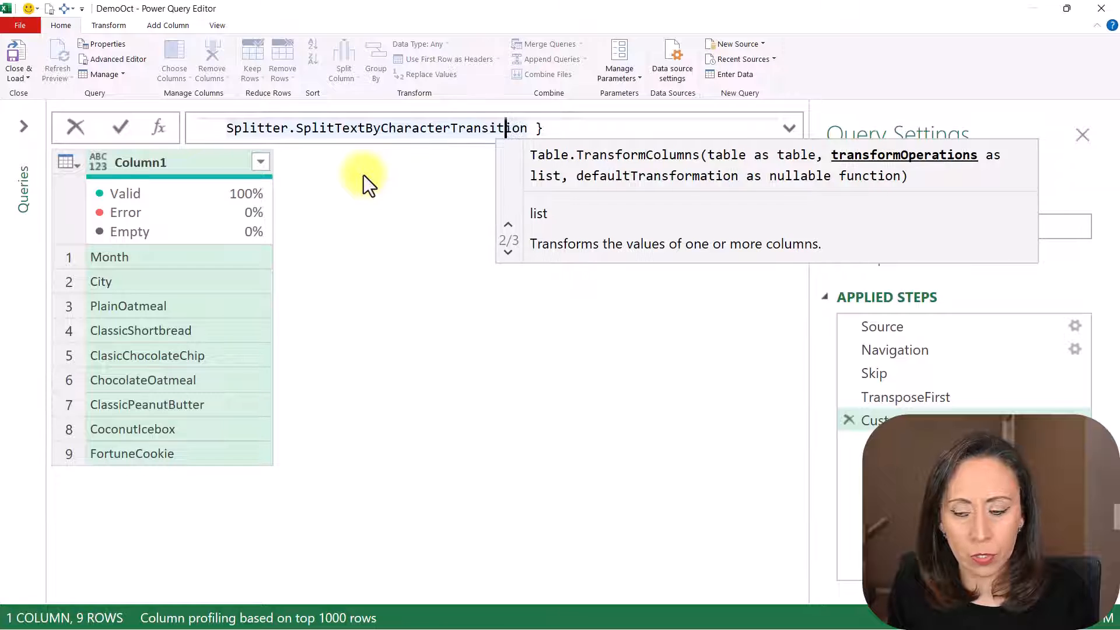
key(ctrl+z)
key(ctrl+z)
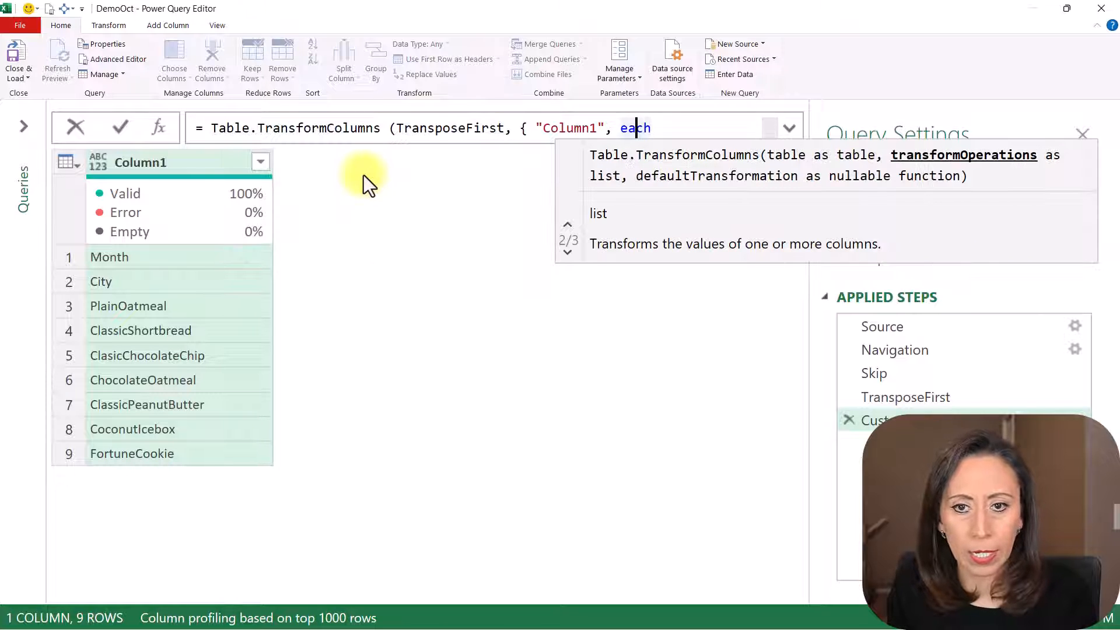
key(Right)
key(Right)
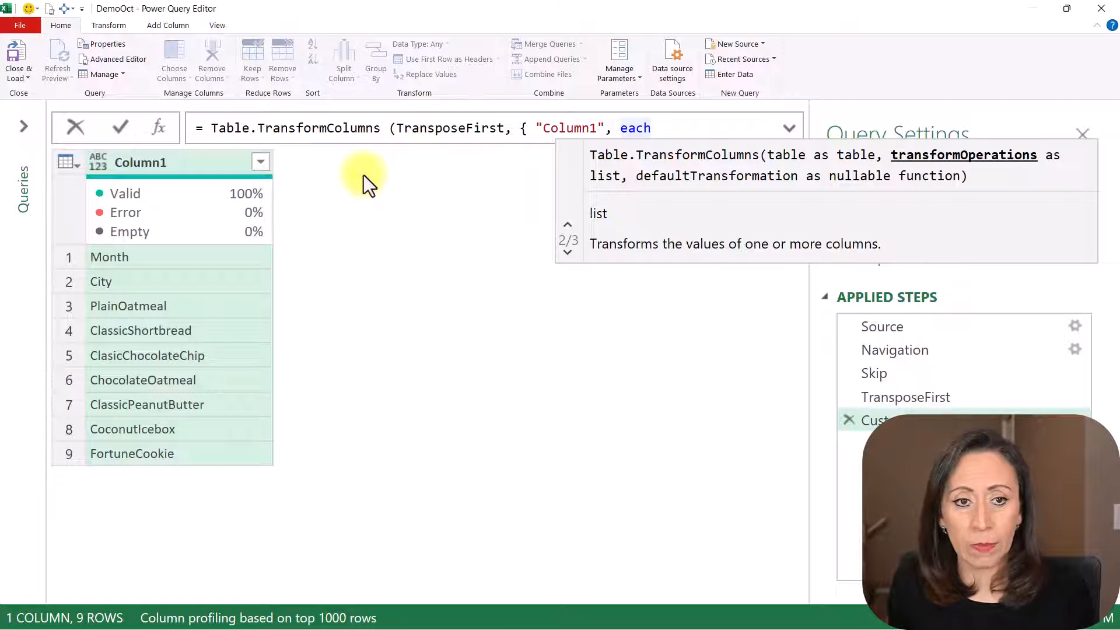
key(ctrl+v)
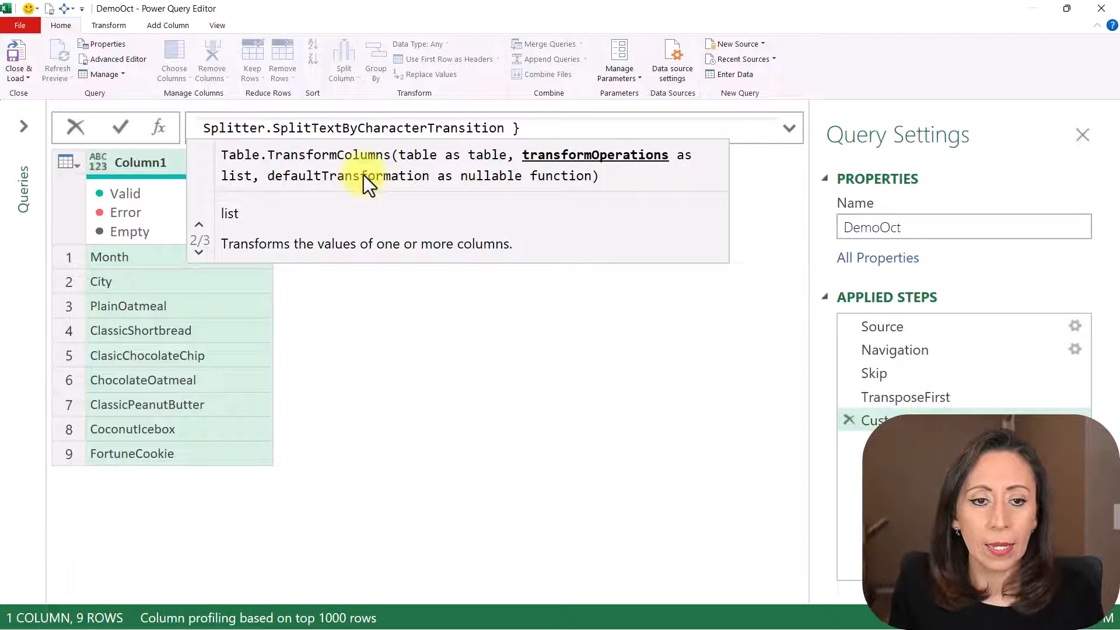
scroll(763, 149, up, 1)
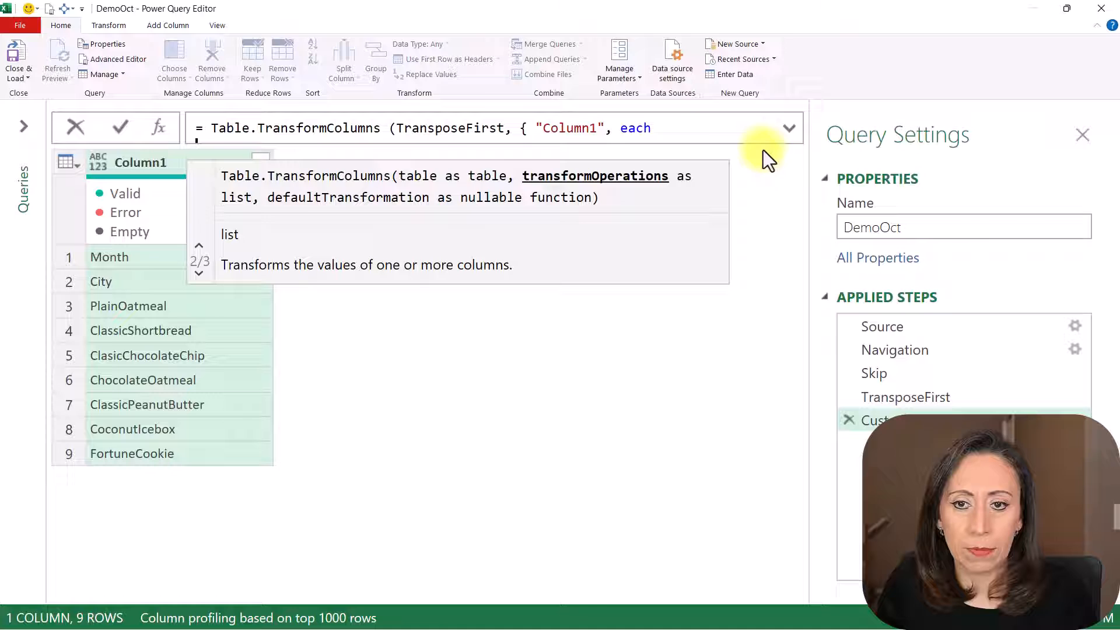
Expand the formula bar and add an empty line between each and the Splitter function.
click(784, 128)
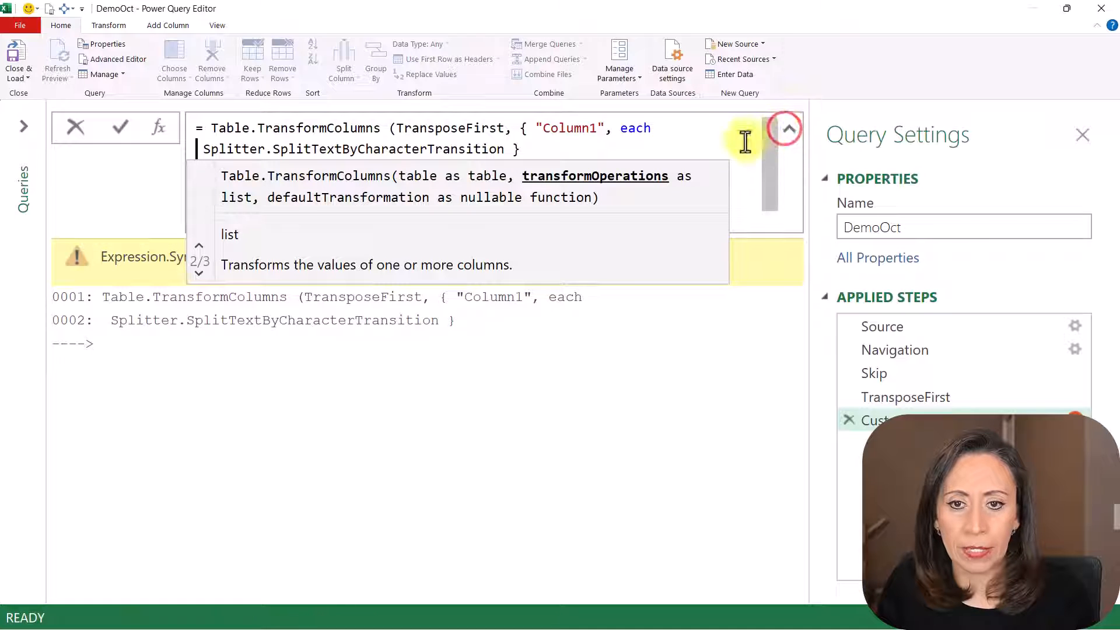
click(529, 150)
click(653, 129)
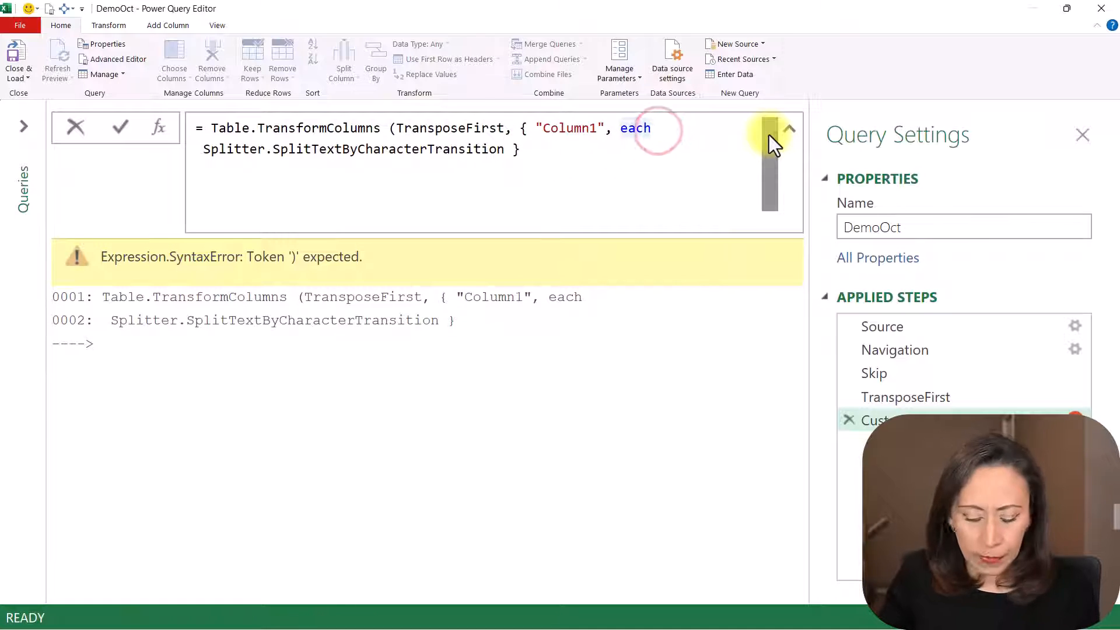
key(shift+Return)
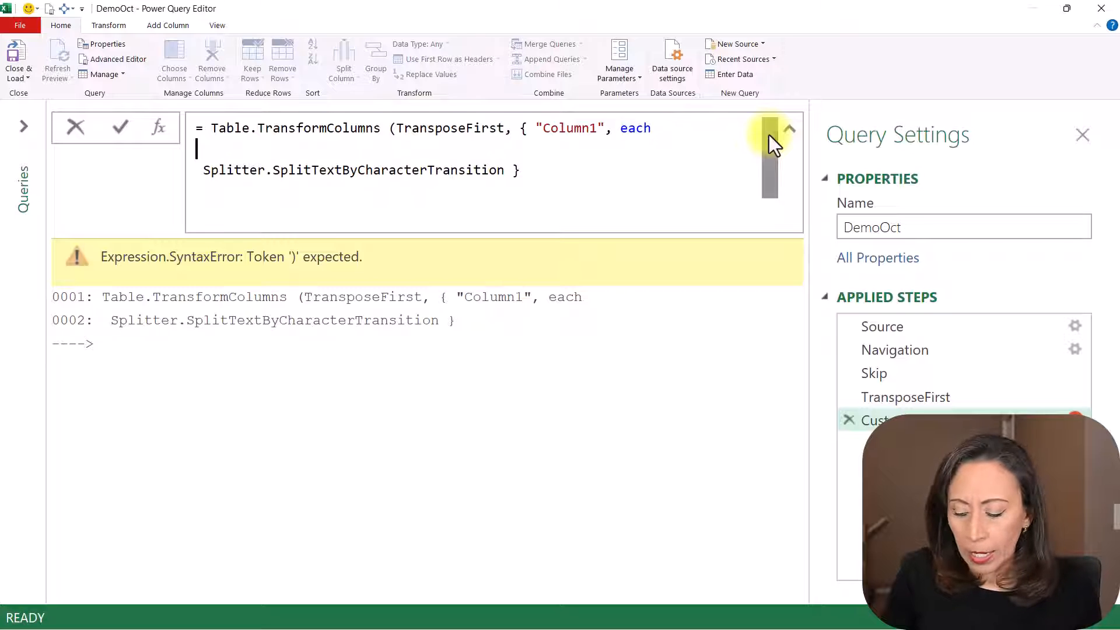
text(let)
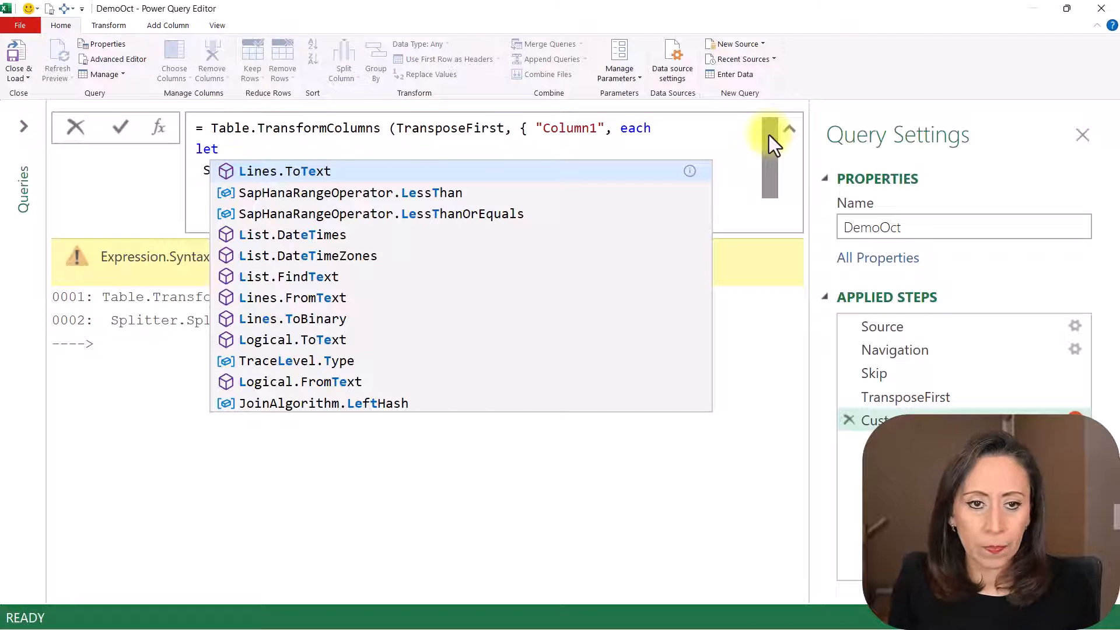
key(BackSpace)
key(BackSpace)
key(BackSpace)
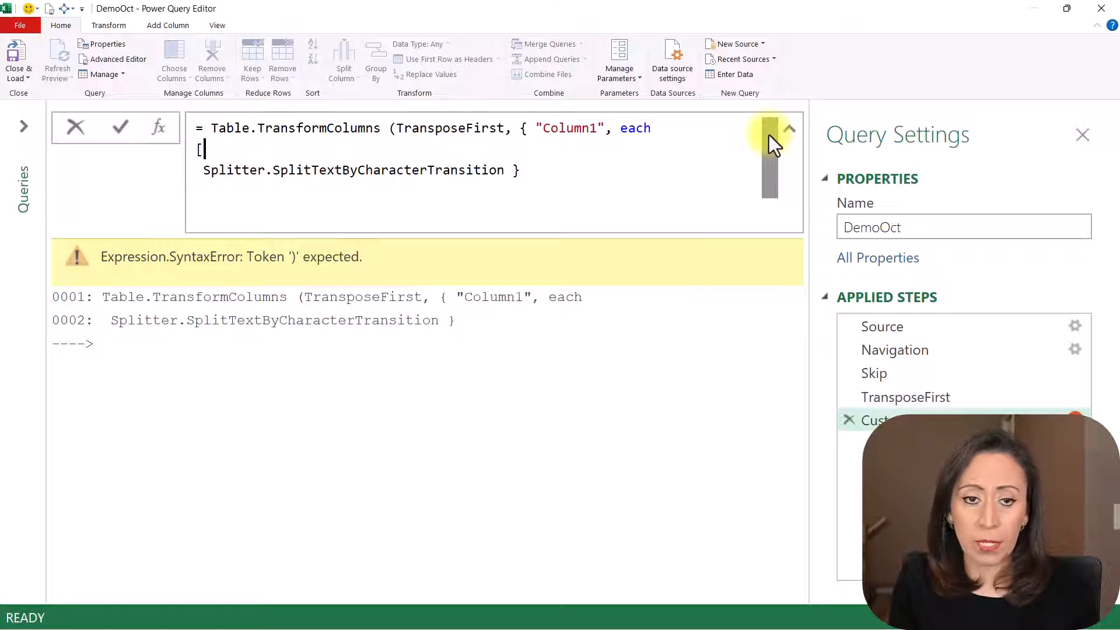
Open a record with [ directly before the Splitter function and move the closing brace to its own line.
key(Delete)
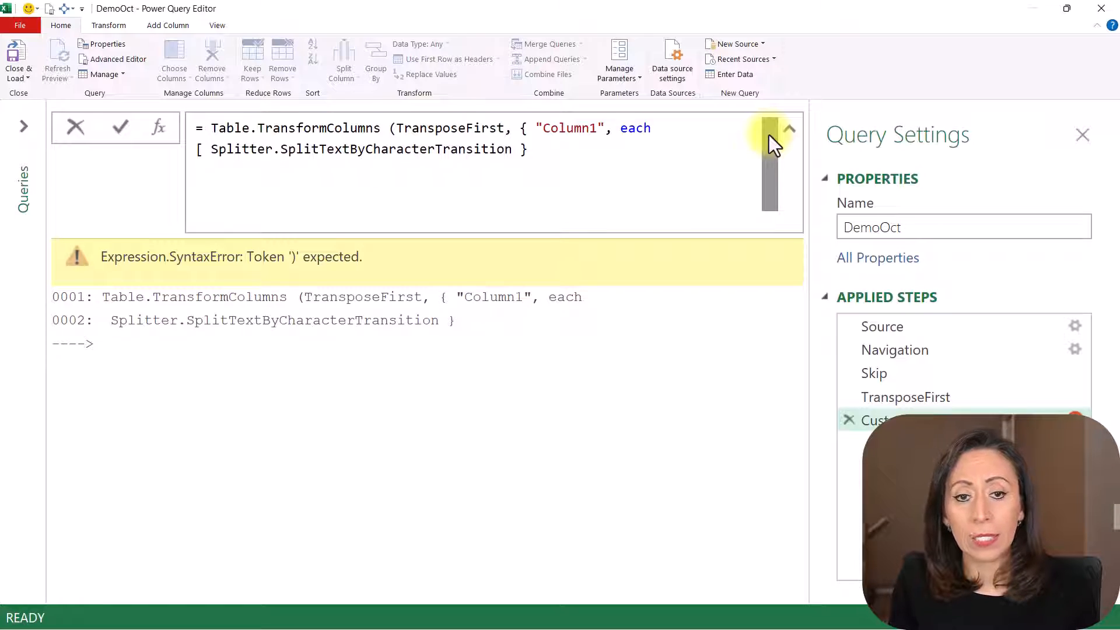
key(End)
key(Left)
key(Left)
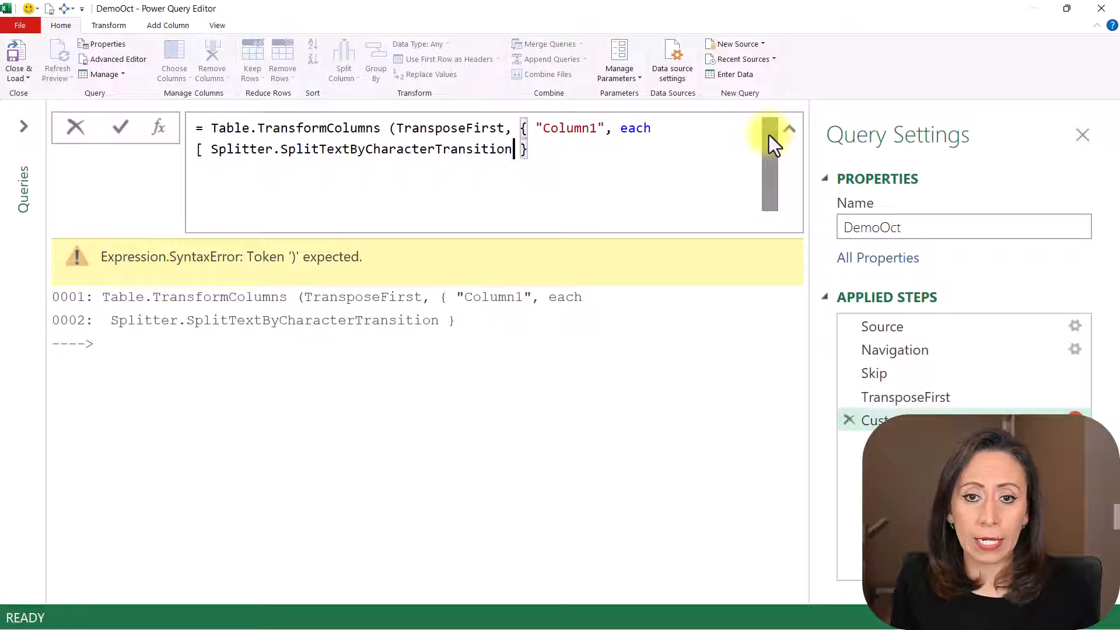
key(Return)
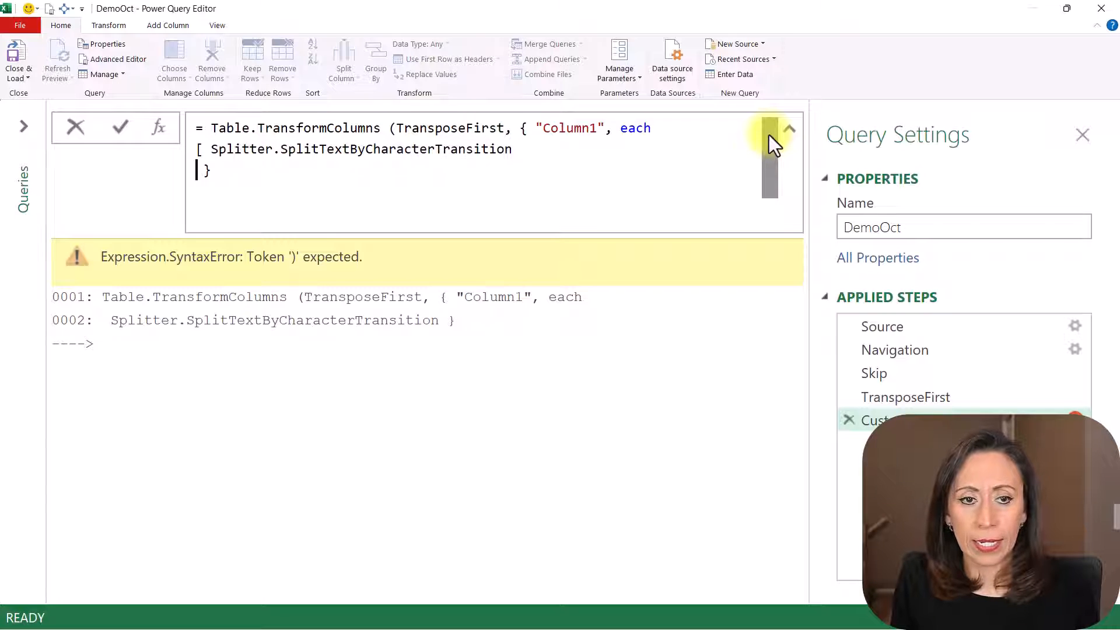
key(Right)
key(Right)
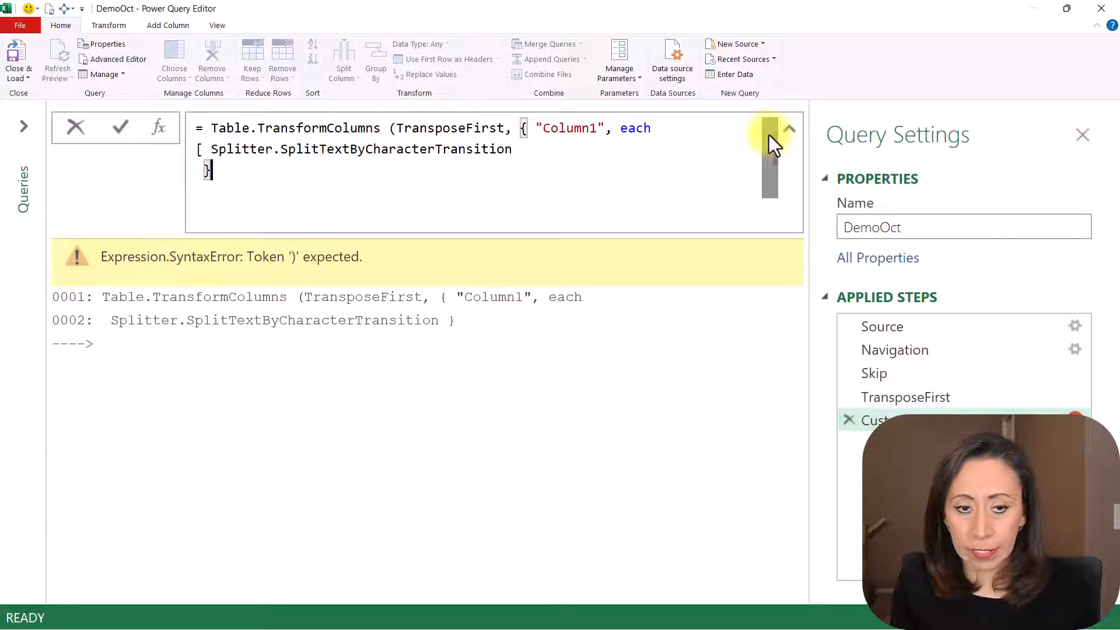
Assign the Splitter function to a record field named a.
key(Up)
key(Left)
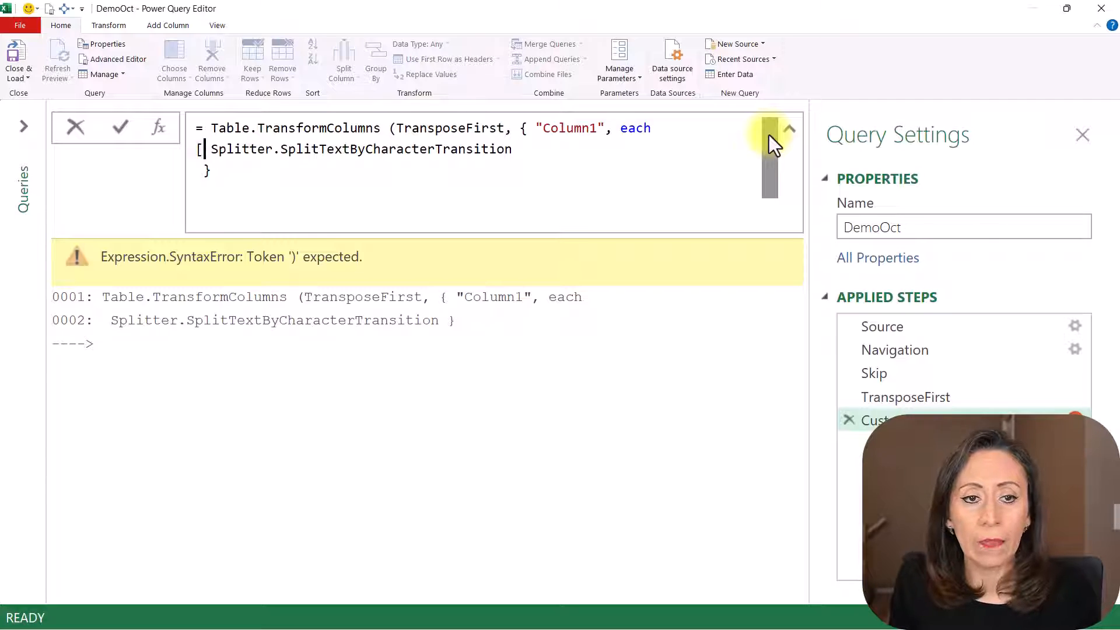
text(a )
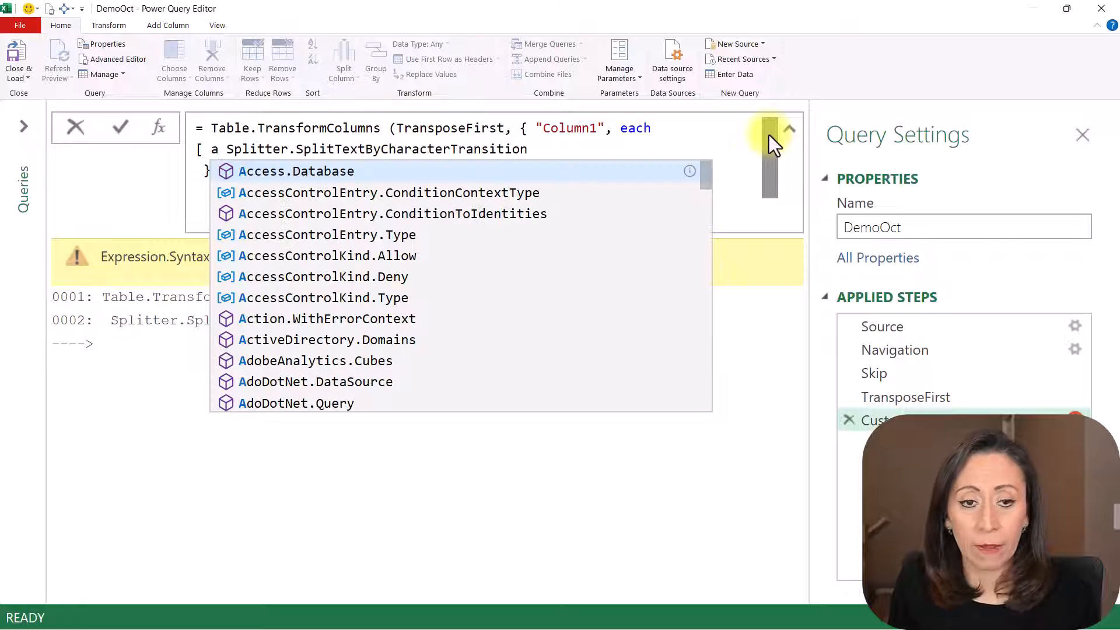
text(=)
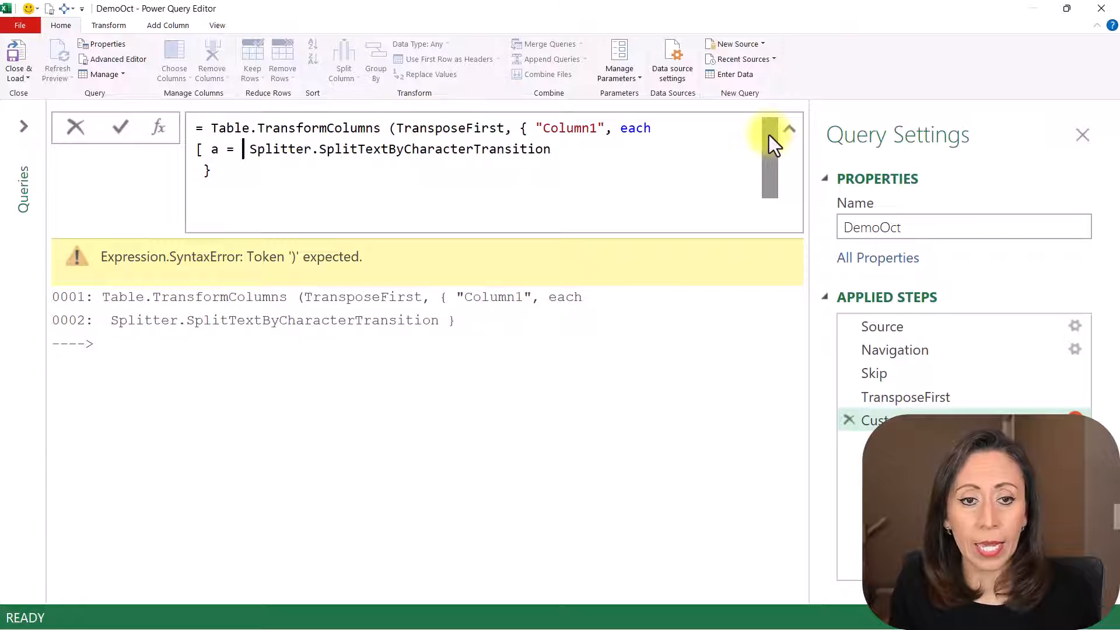
key(Delete)
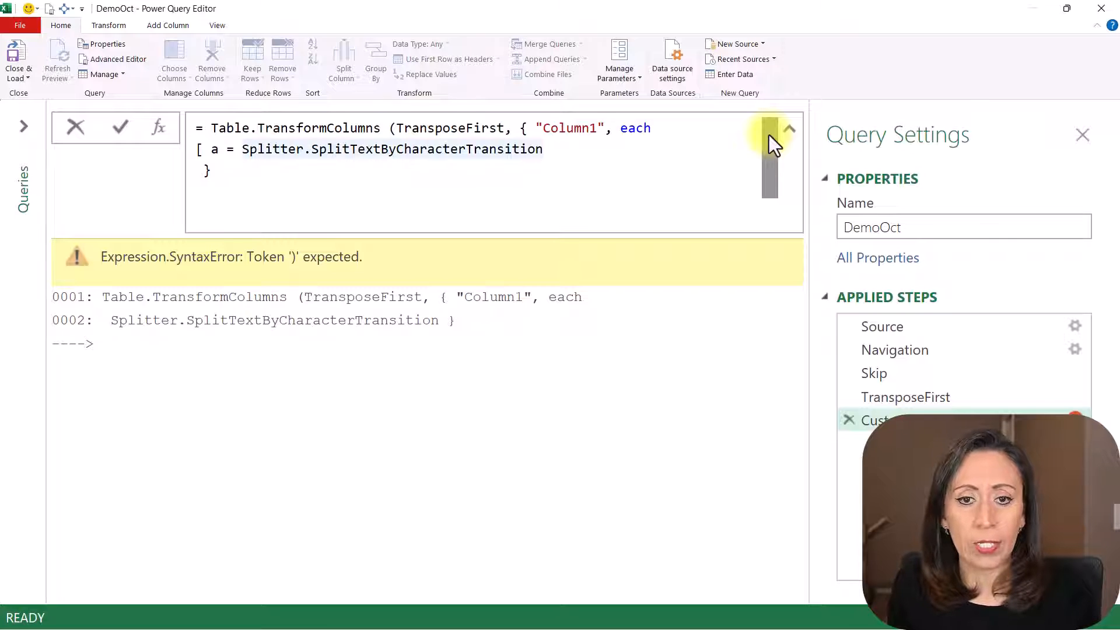
Open the Splitter function's argument list and enter {"a".."z"} as the before characters.
text(()
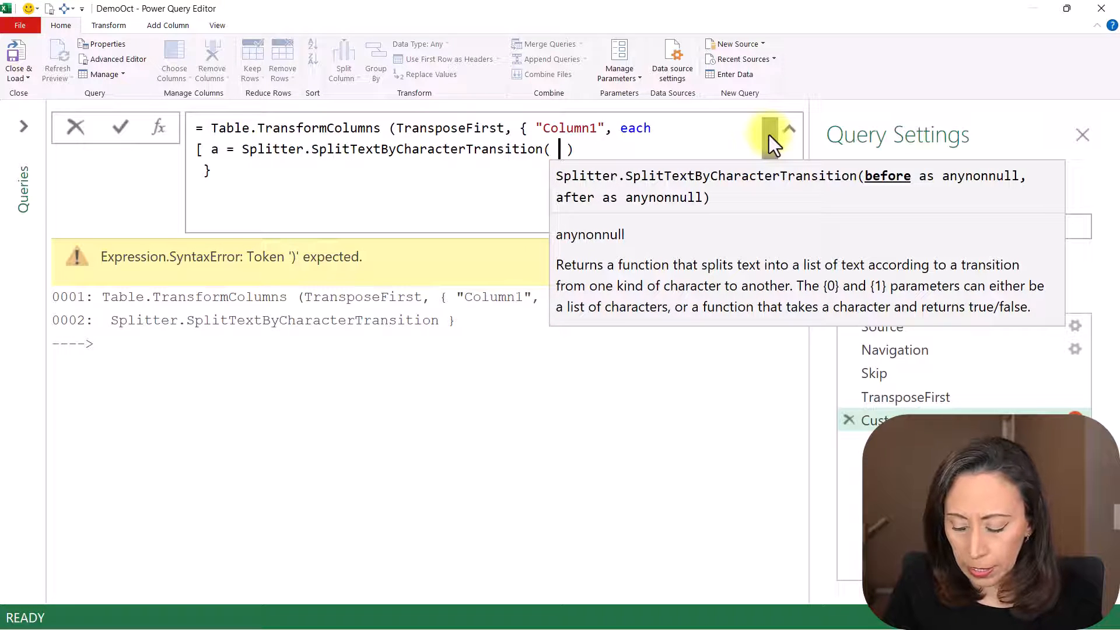
text({"a)
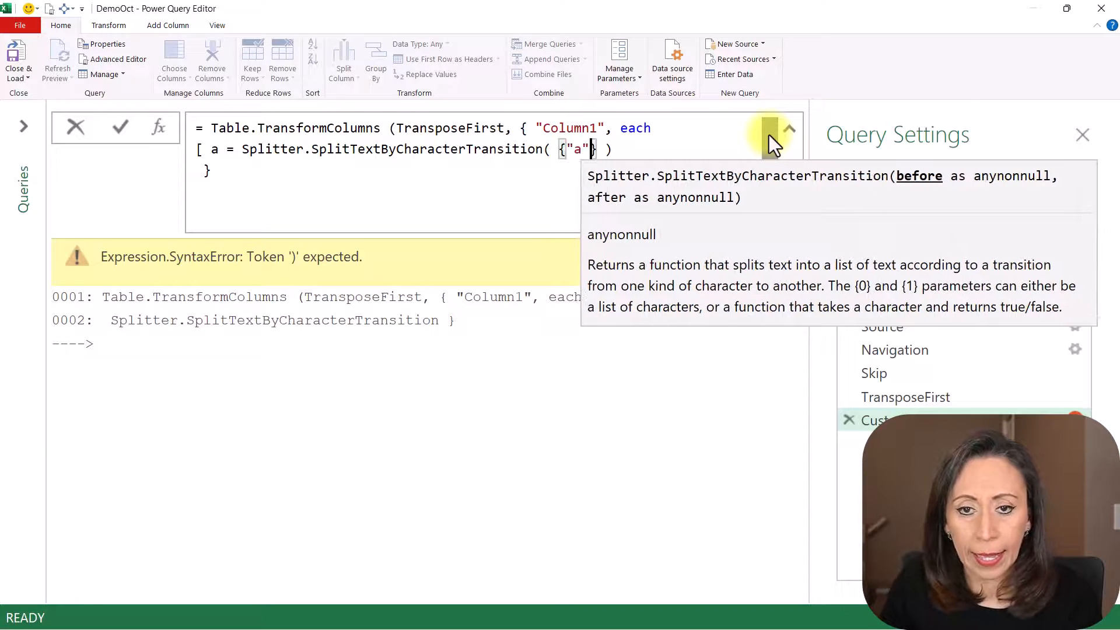
text(".."z"})
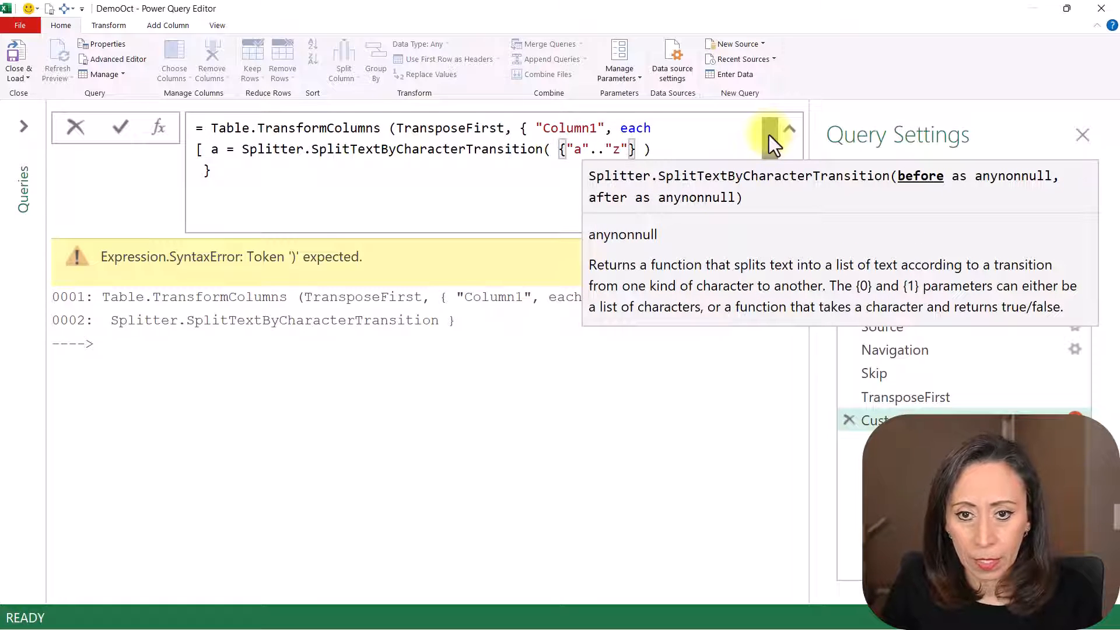
text(,)
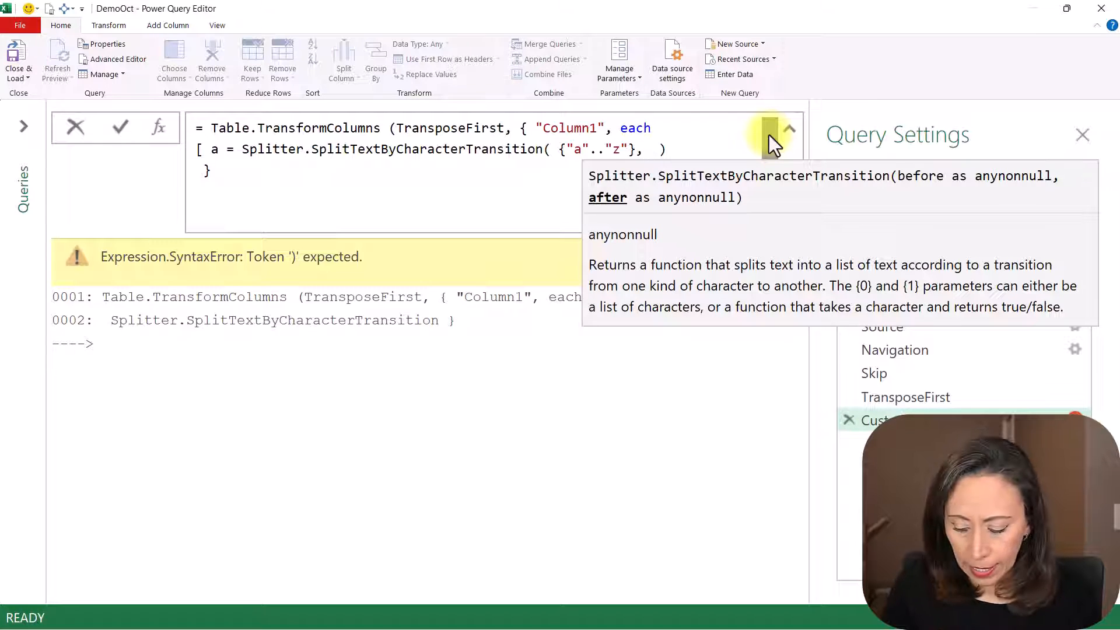
Enter {"A".."Z"} as the after characters of the Splitter function.
text( {)
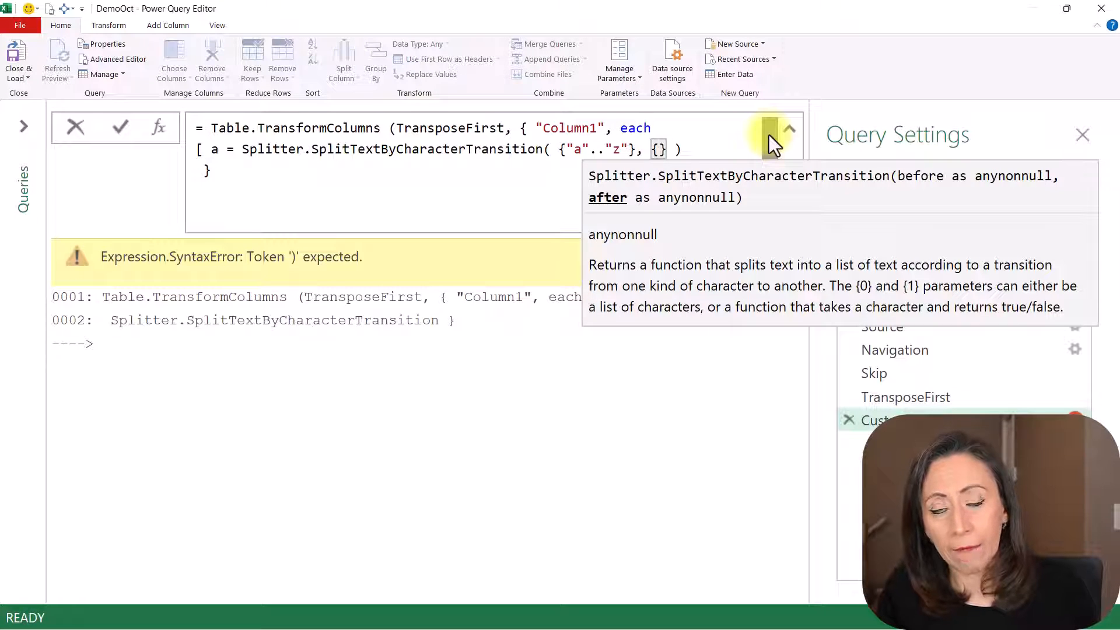
text("A)
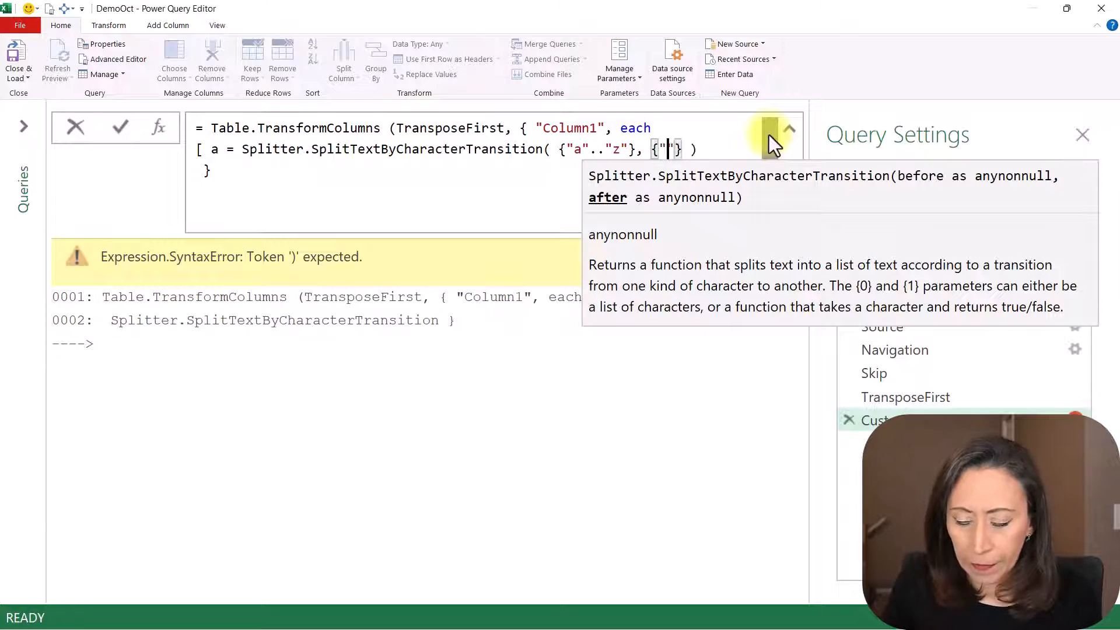
text("..)
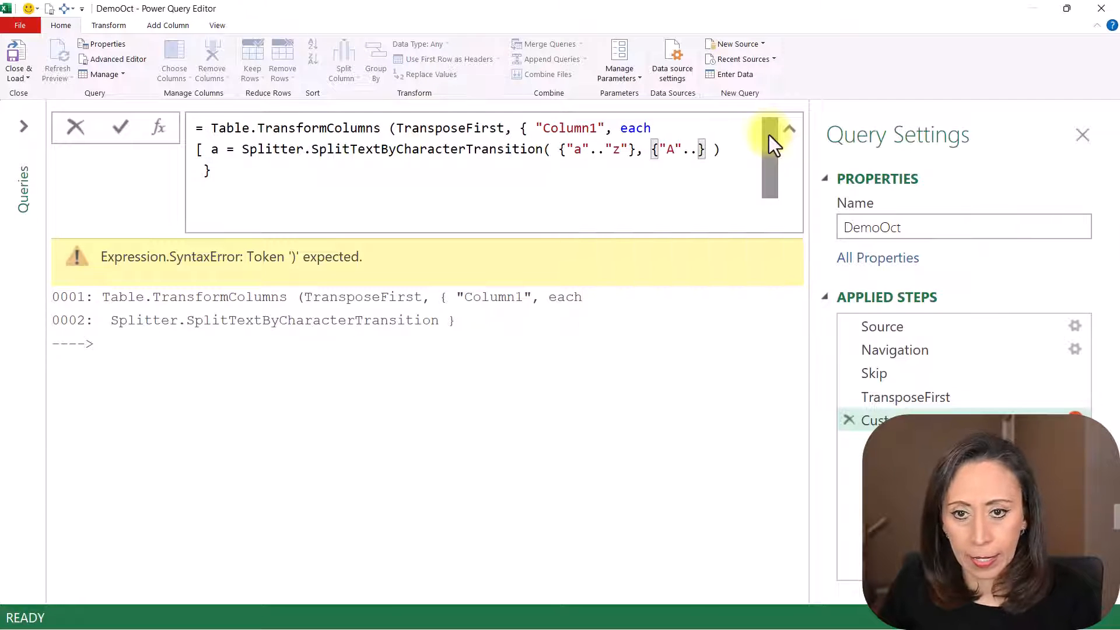
text("z)
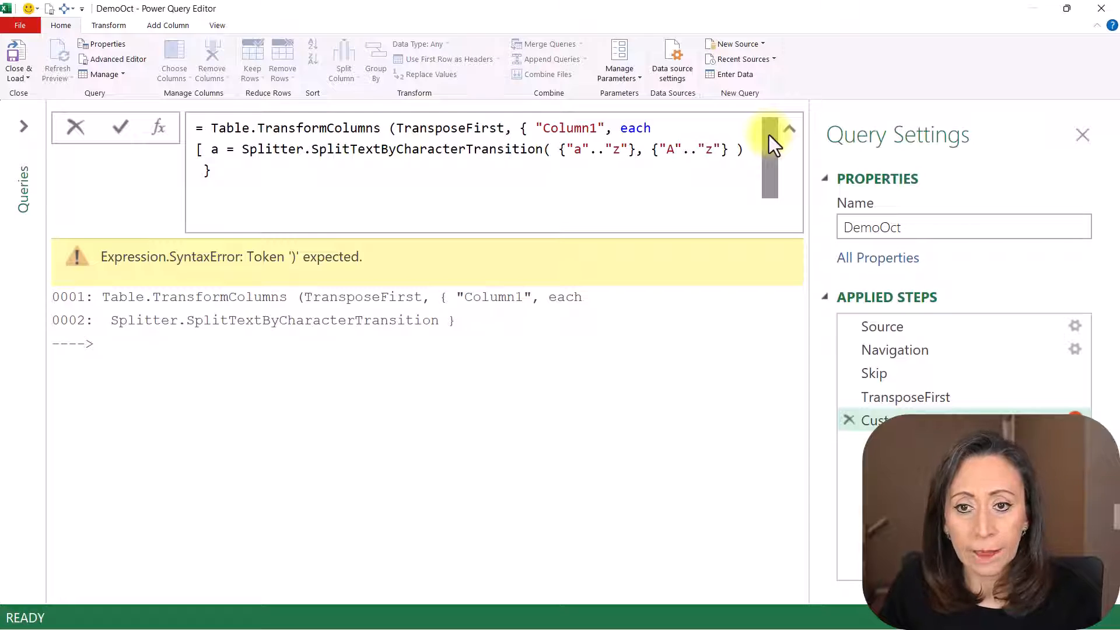
key(BackSpace)
text(Z)
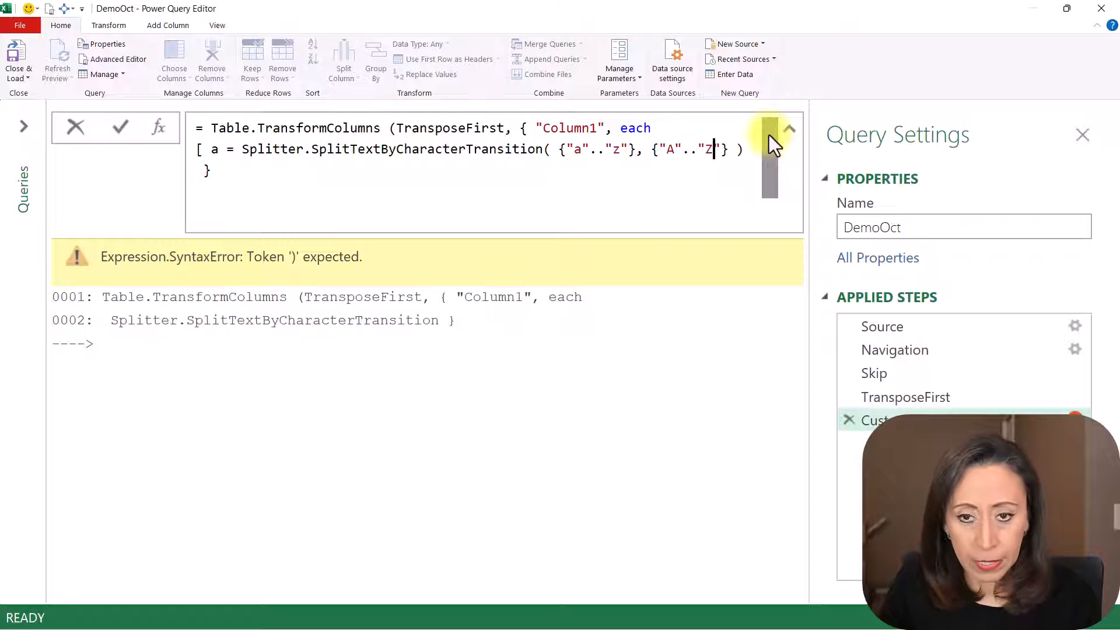
key(End)
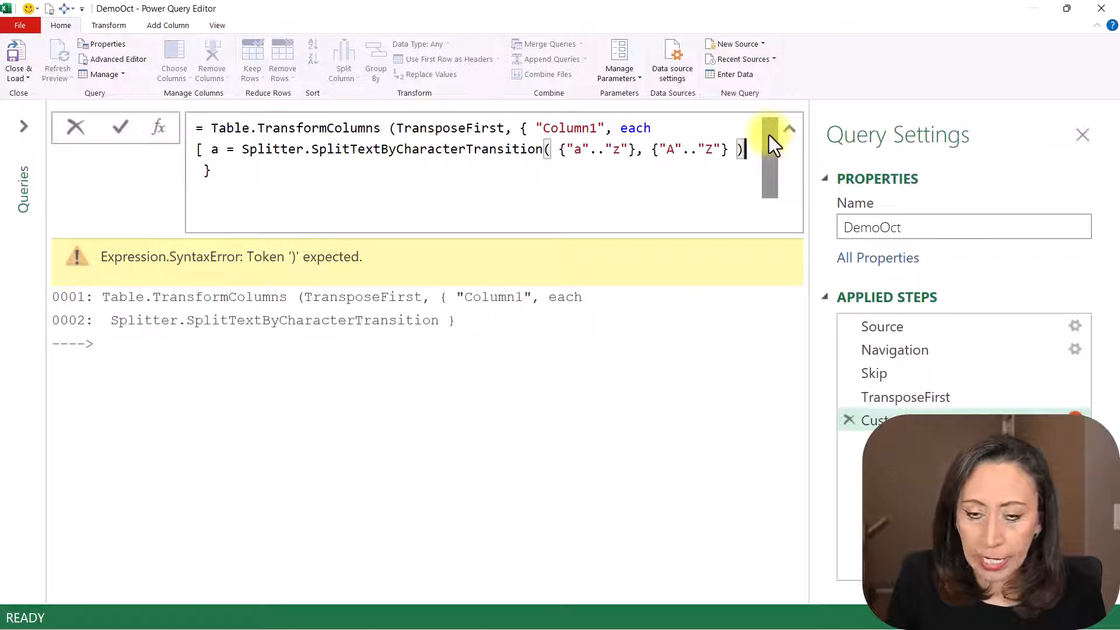
Invoke the Splitter function on the current column value by appending (_) after its closing parenthesis.
text((_)
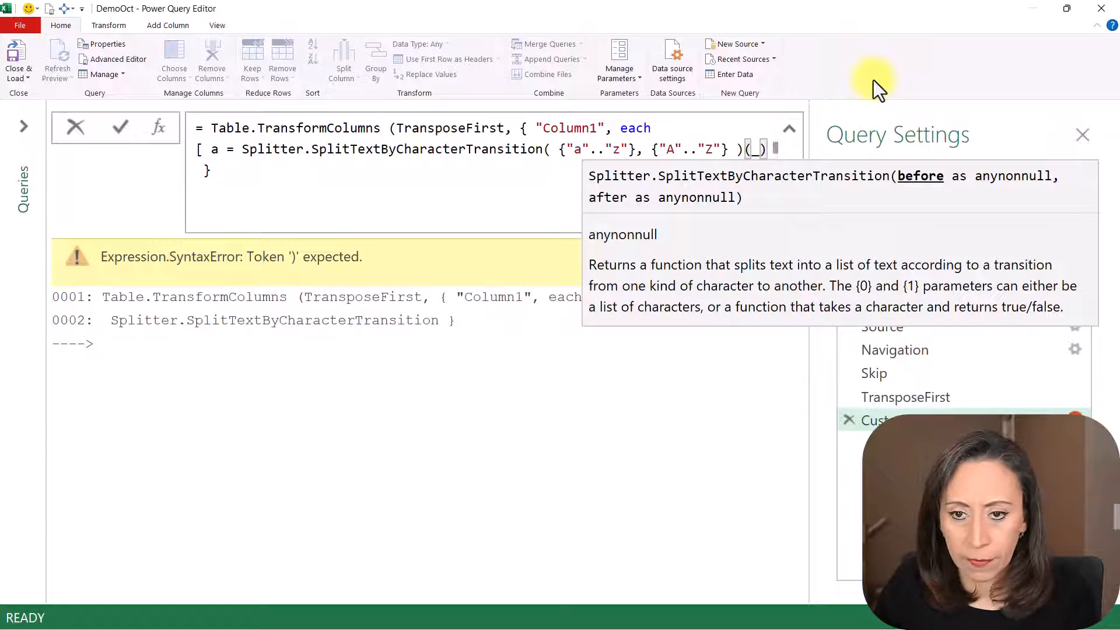
key(ctrl+minus)
key(Right)
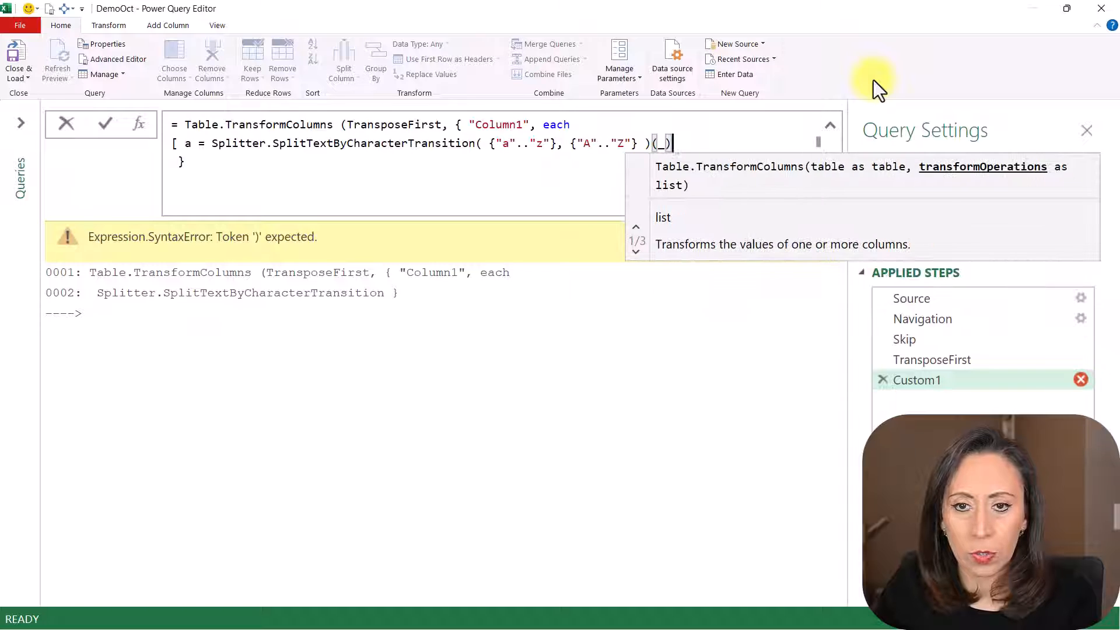
click(600, 197)
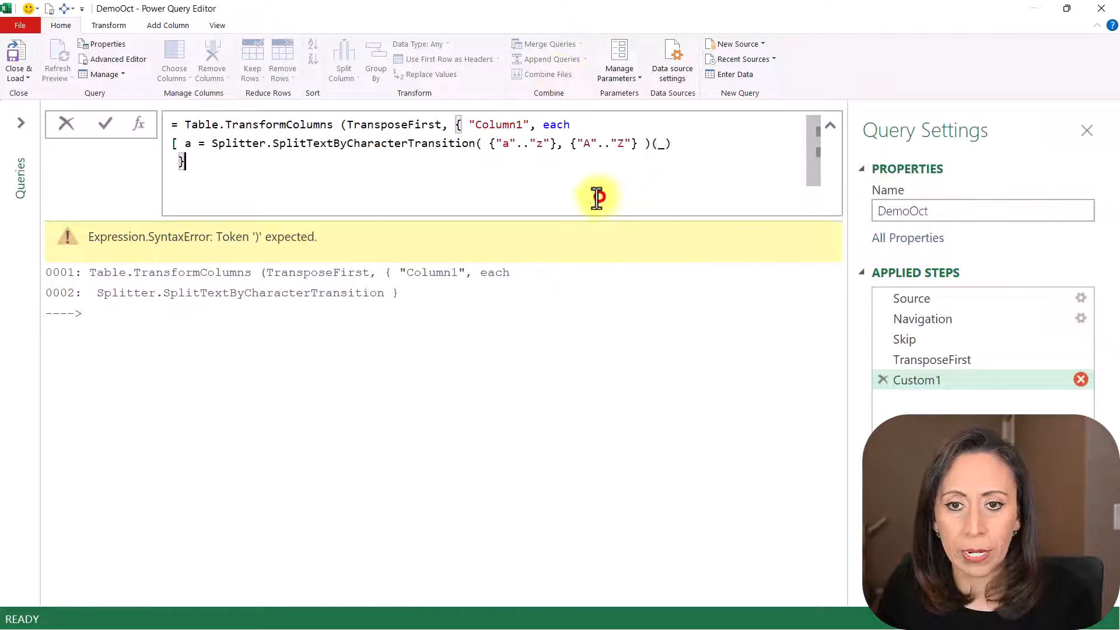
click(668, 145)
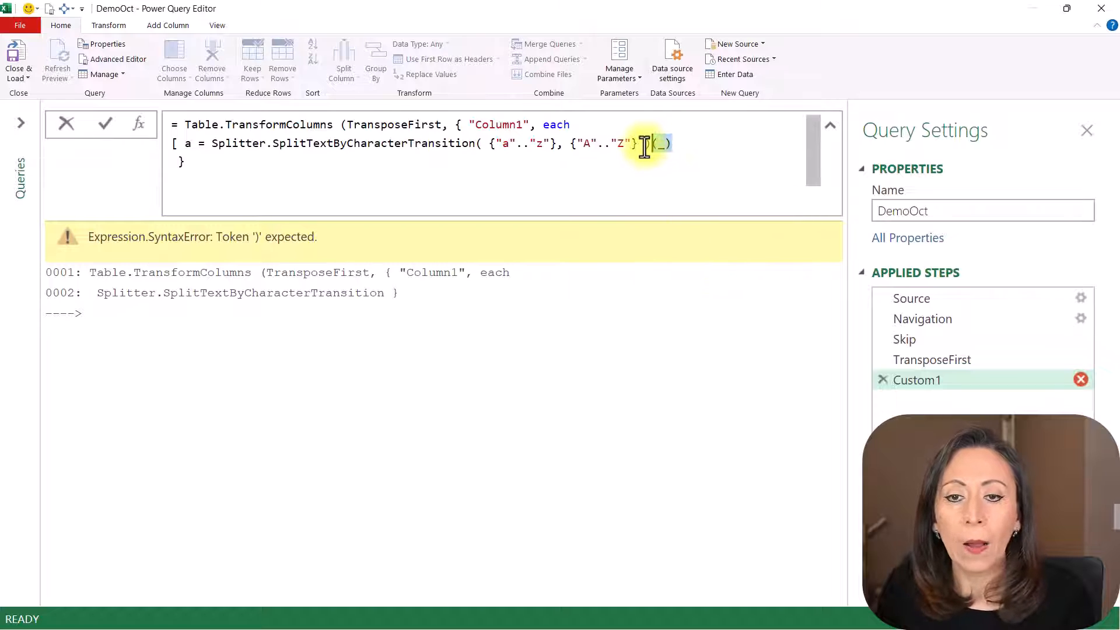
click(650, 144)
text())
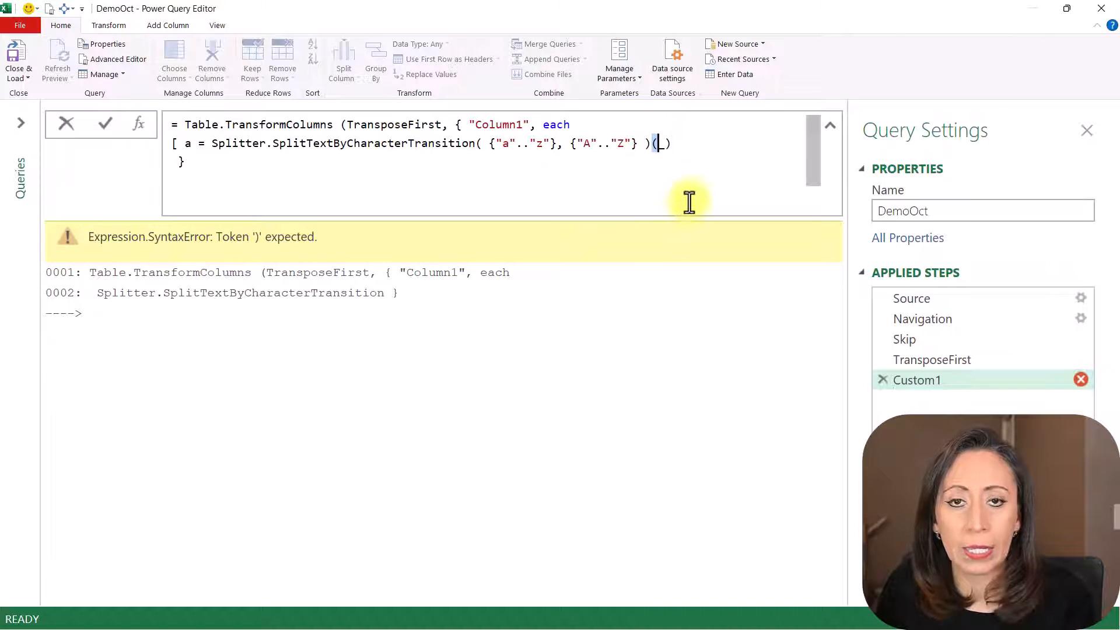
Close the record after the Splitter call and append [a] so that the expression returns field a.
click(661, 145)
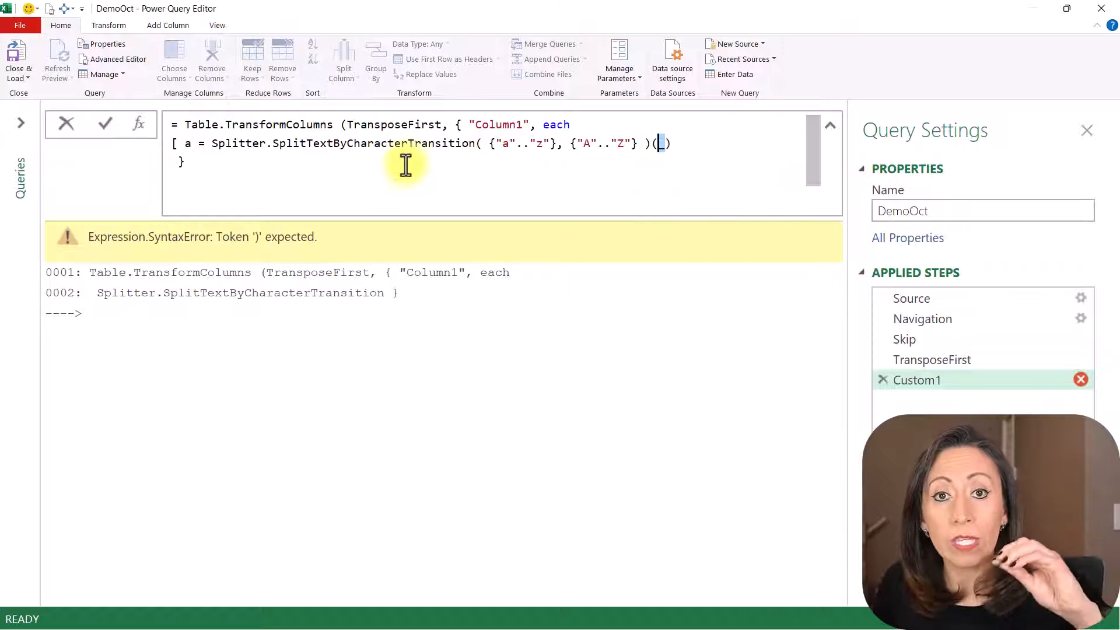
mouse_move(426, 150)
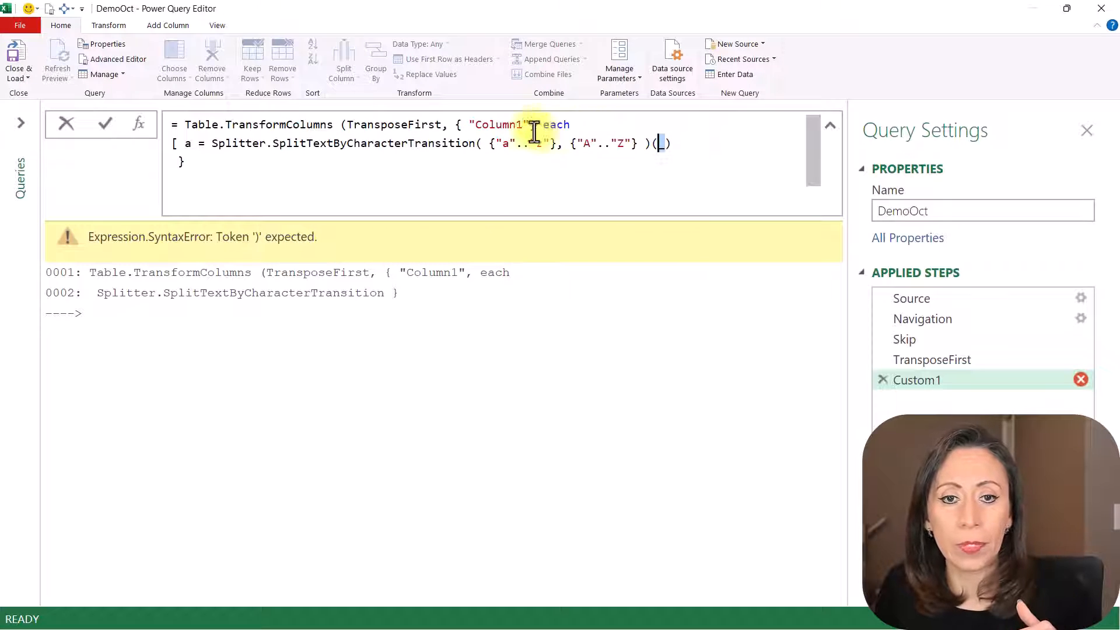
click(702, 143)
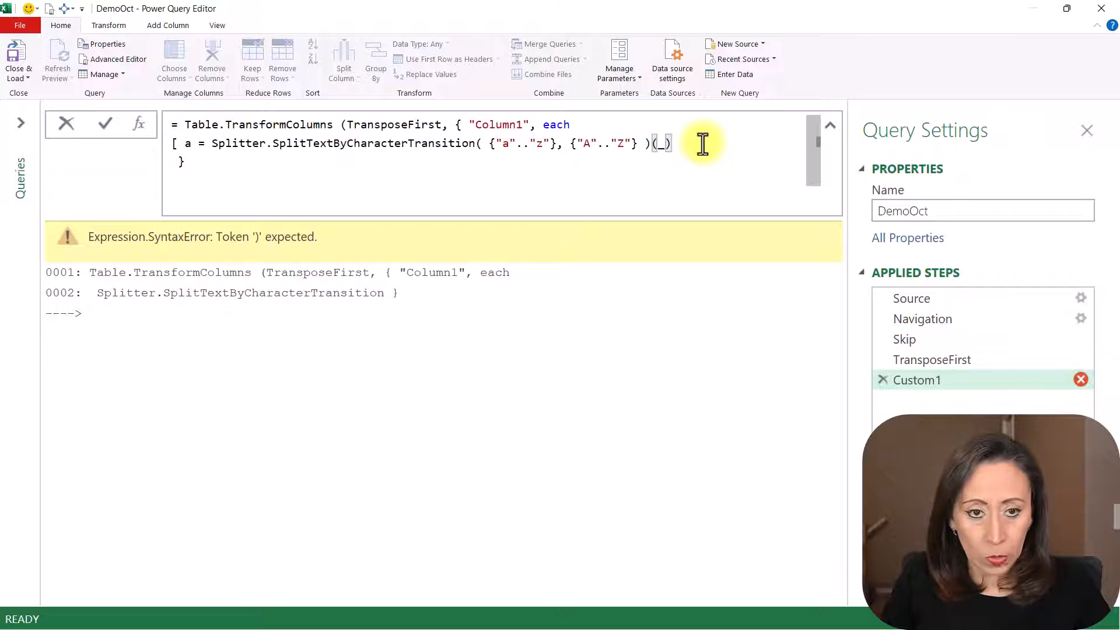
text(])
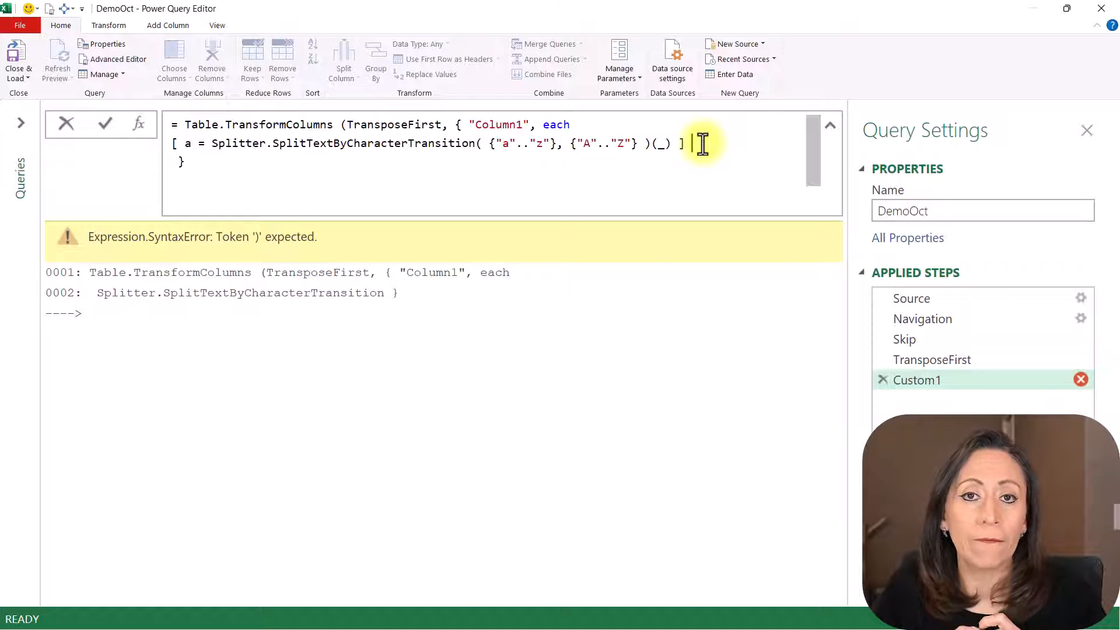
text([)
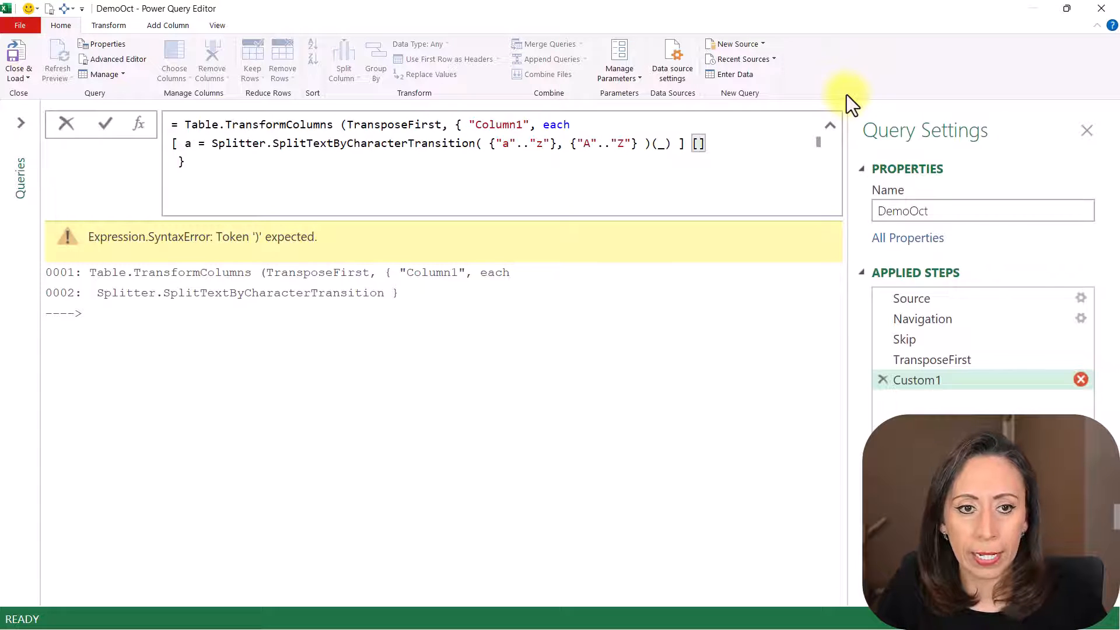
text(a])
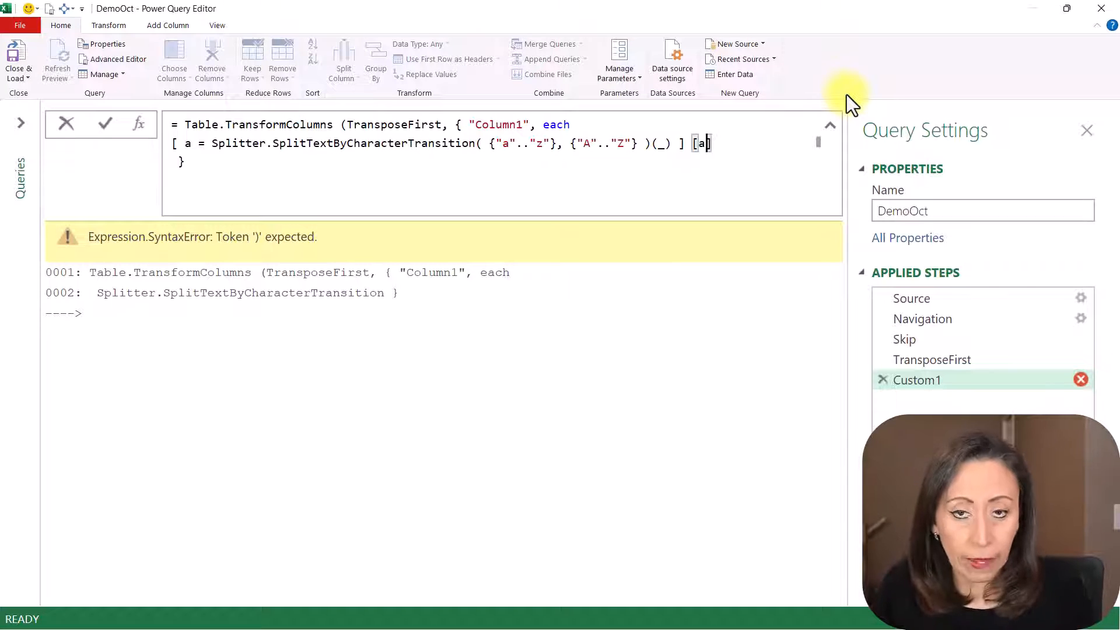
Add the missing closing parenthesis after the final brace of Table.TransformColumns and commit the formula.
key(Right)
key(Right)
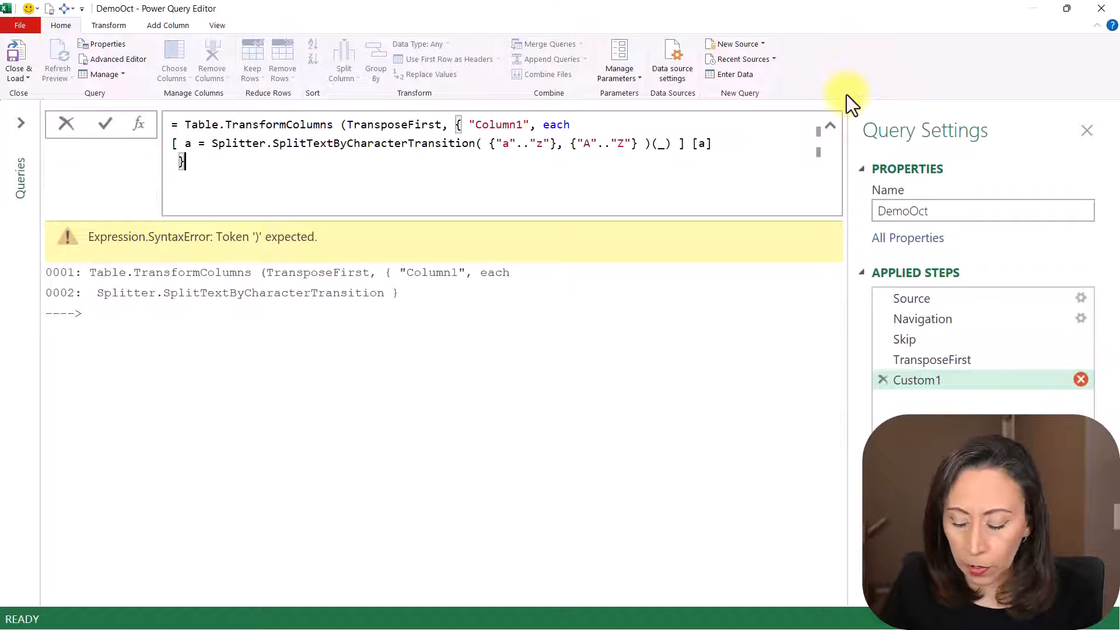
text())
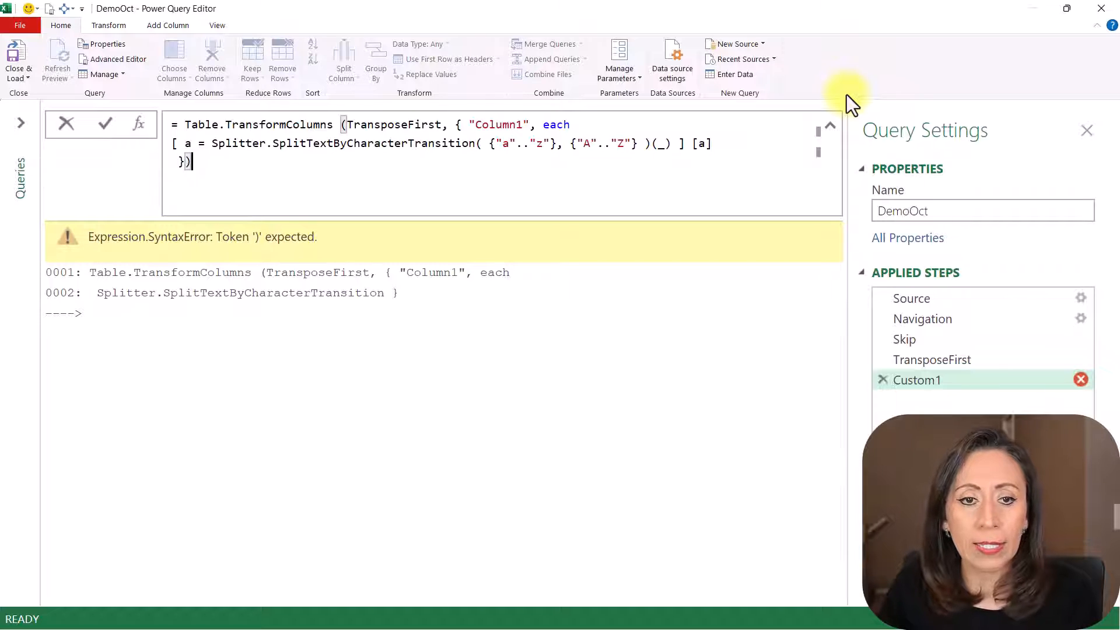
key(Return)
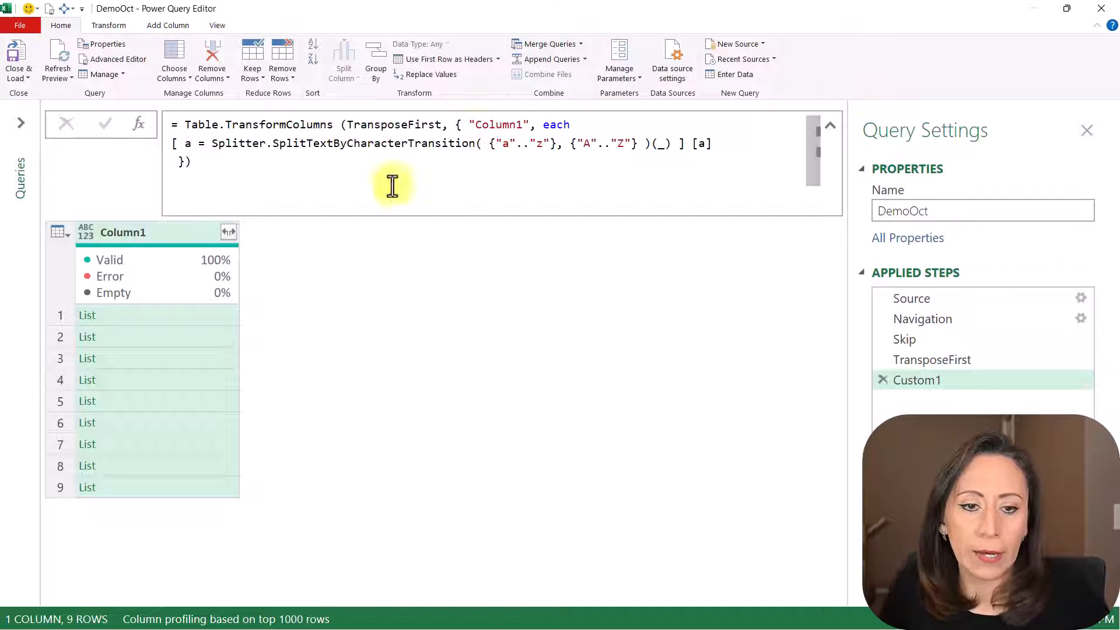
Collapse the formula display and examine the lists in Column1 row by row to check how the joined names are split.
click(184, 318)
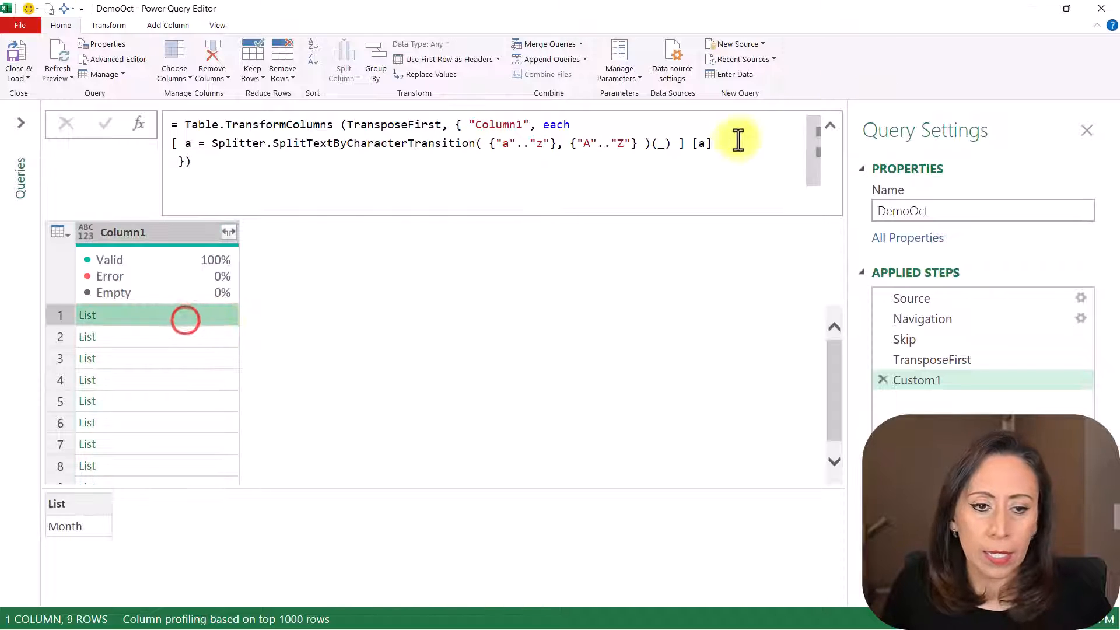
click(831, 128)
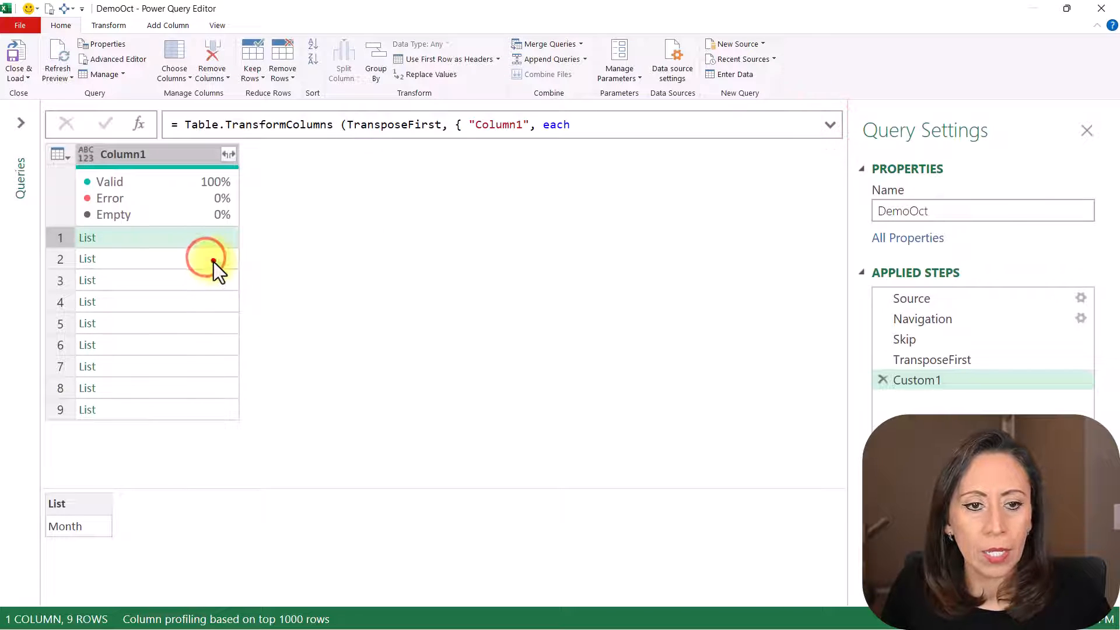
click(213, 262)
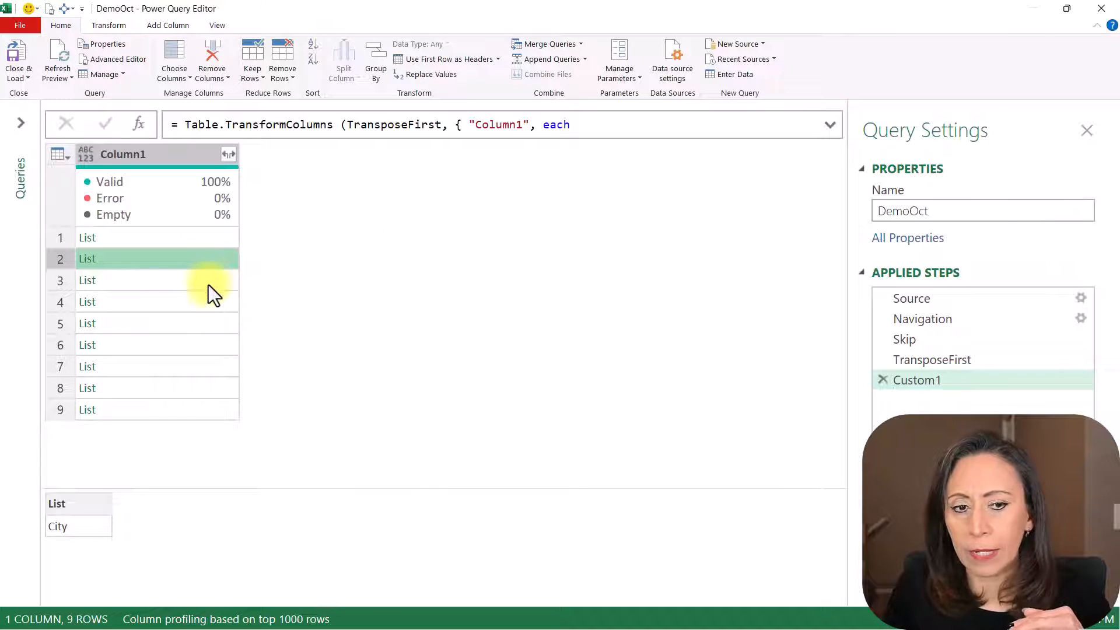
click(209, 280)
click(215, 236)
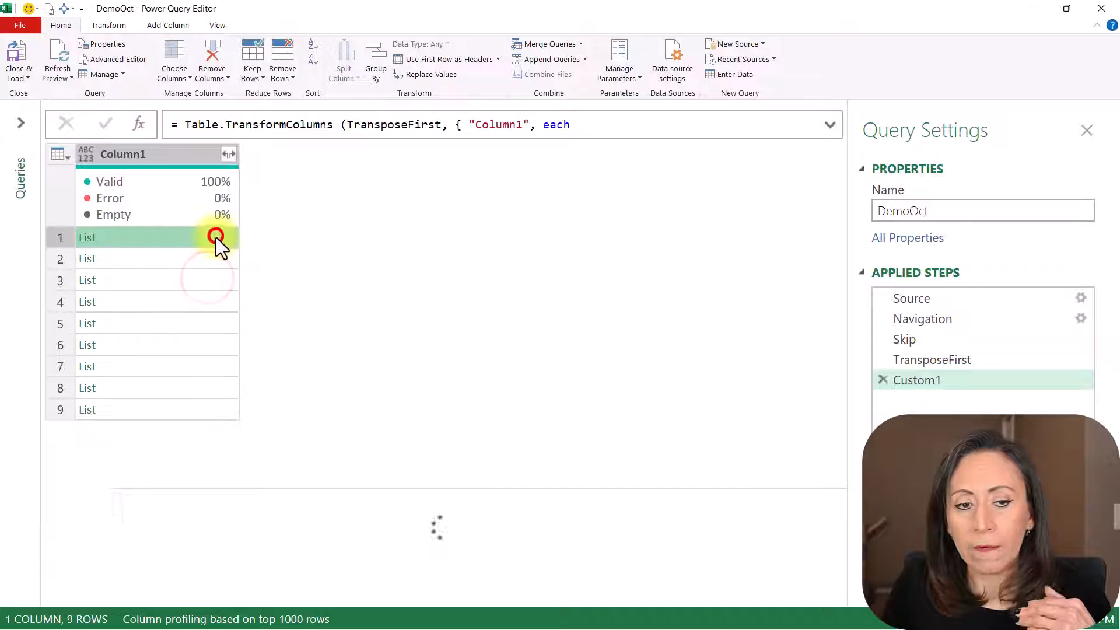
click(211, 255)
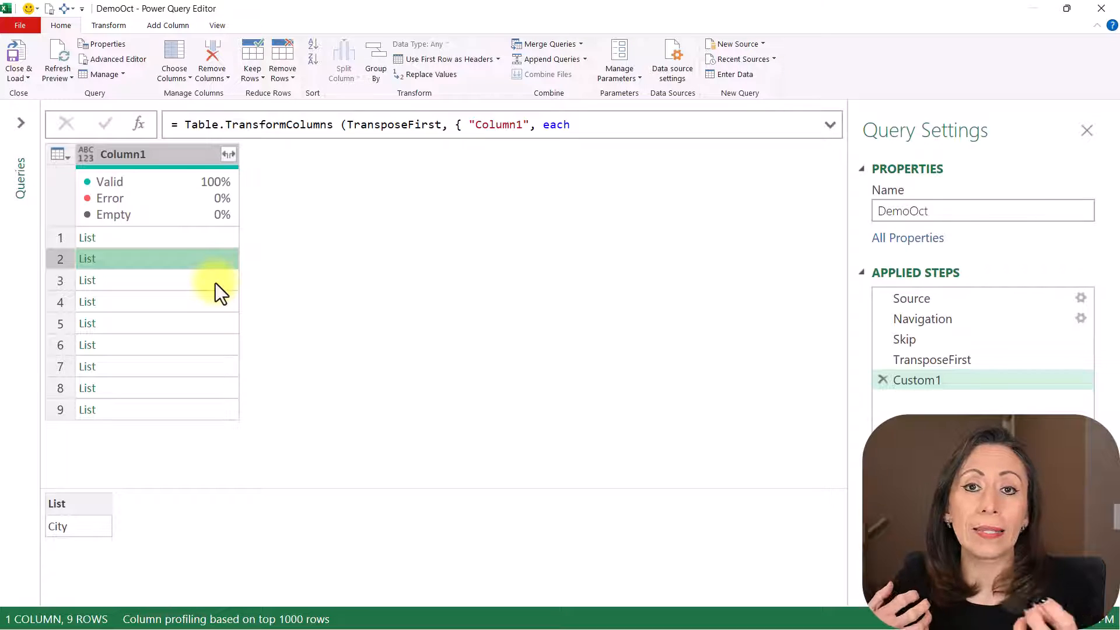
click(194, 280)
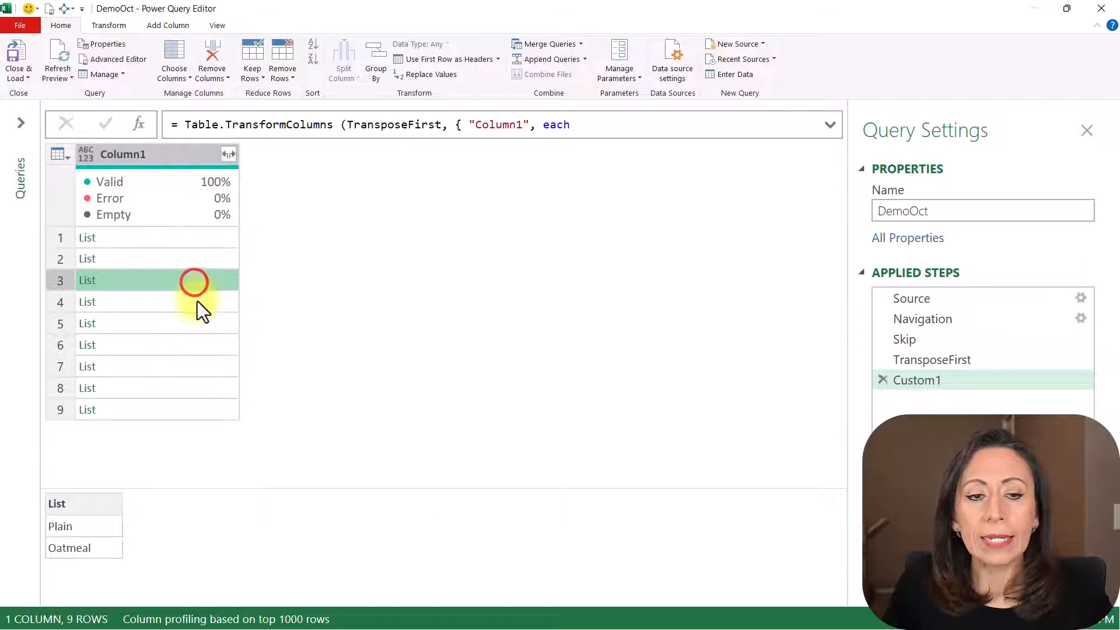
click(197, 300)
drag(416, 490, 406, 366)
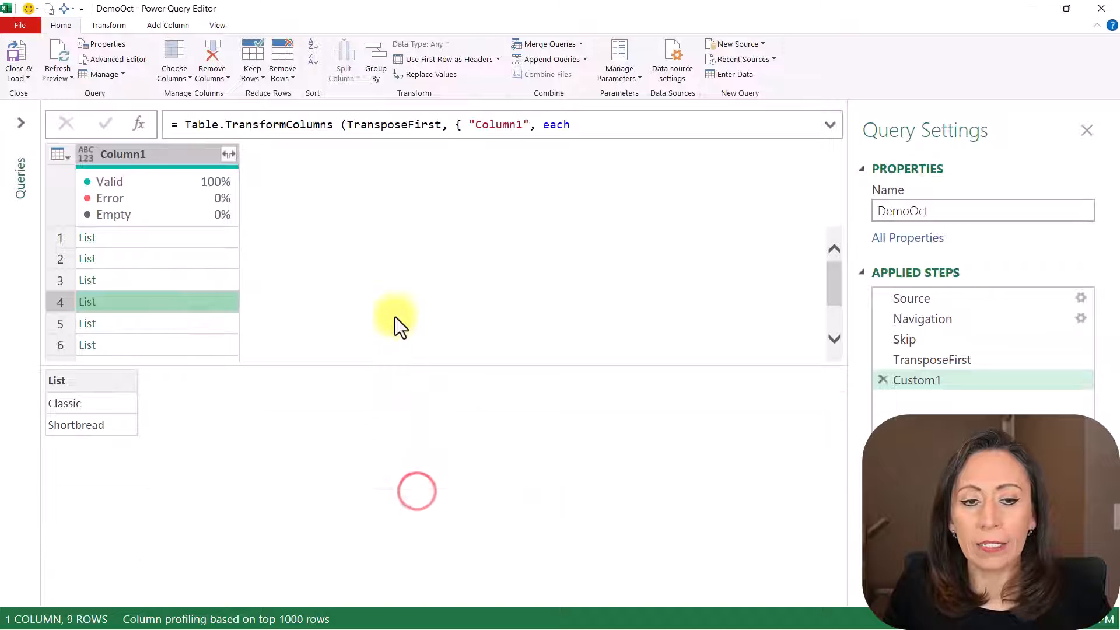
scroll(405, 270, down, 1)
click(201, 265)
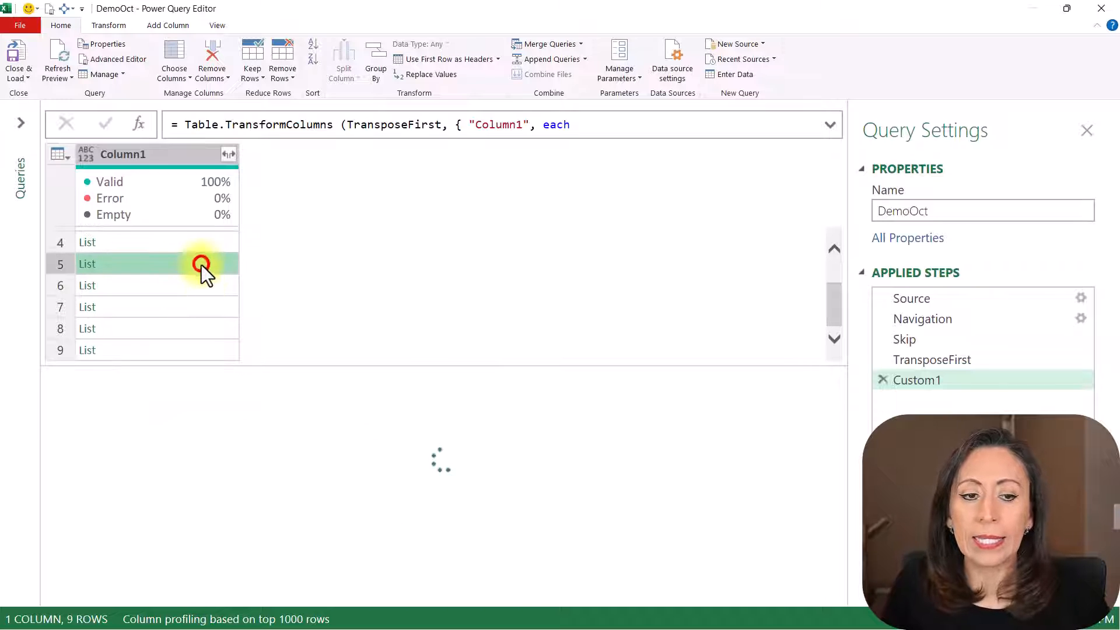
click(200, 286)
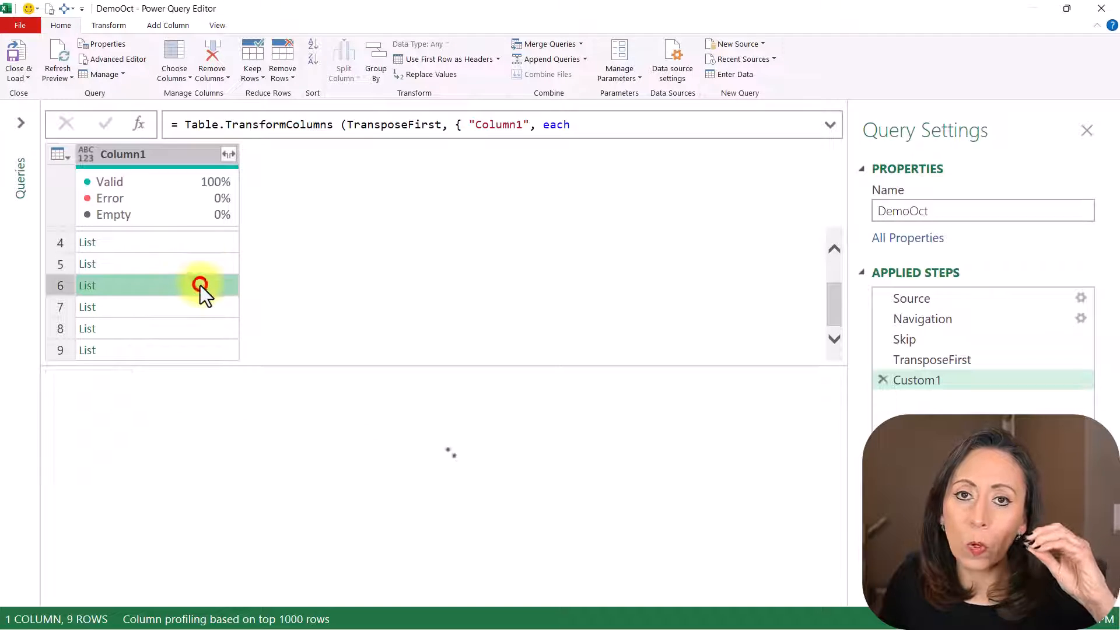
click(200, 303)
click(206, 329)
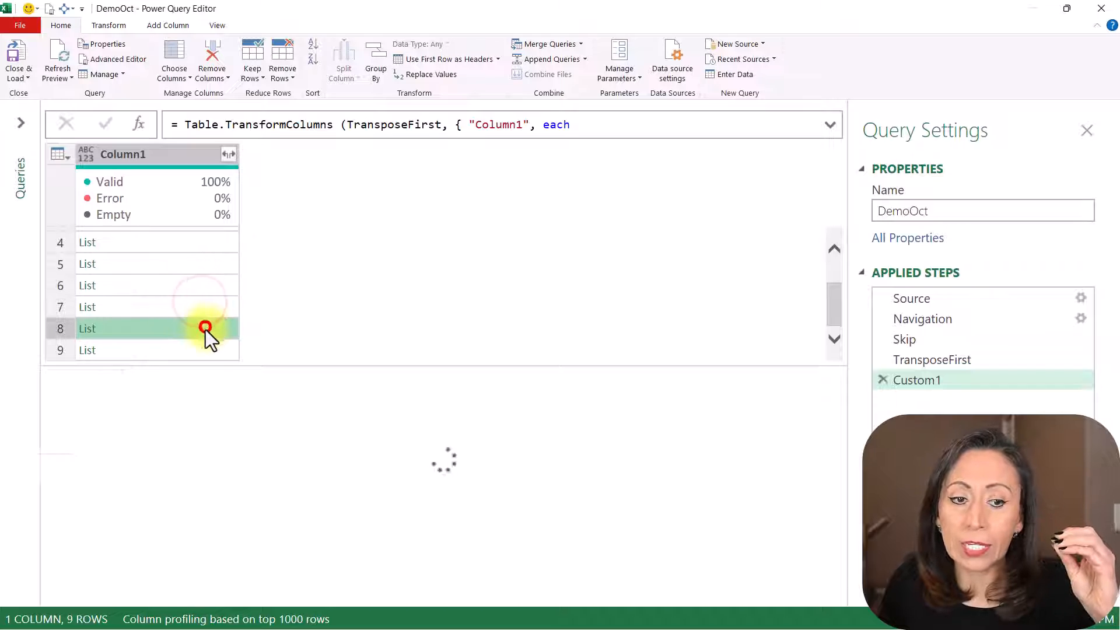
click(207, 348)
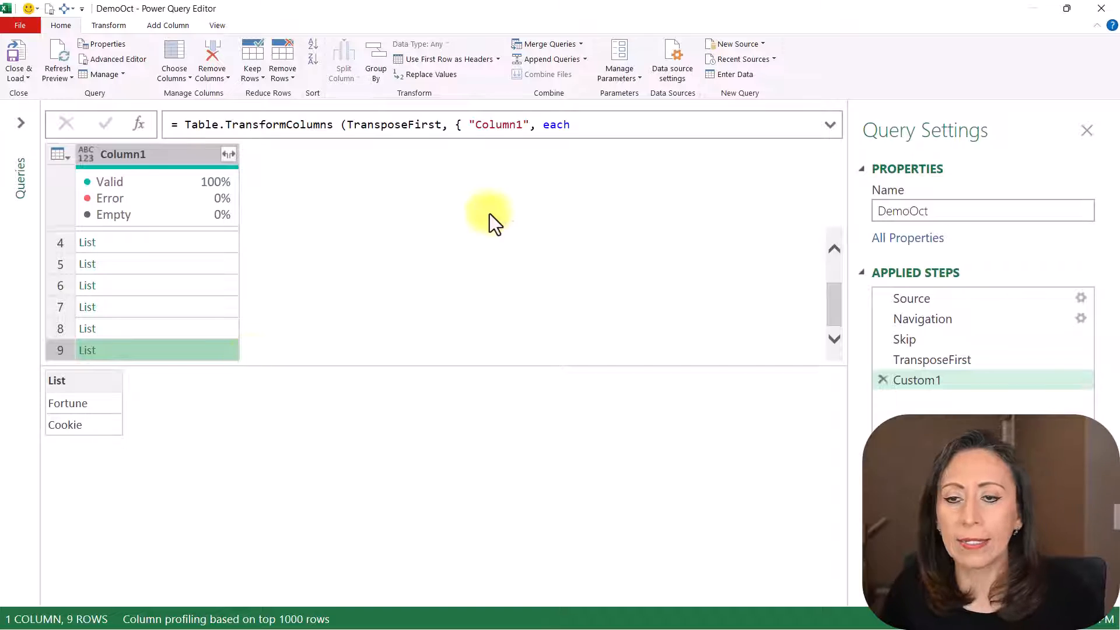
Expand the formula and lay out the record over several lines, with field a indented and a blank line before the closing bracket.
click(829, 125)
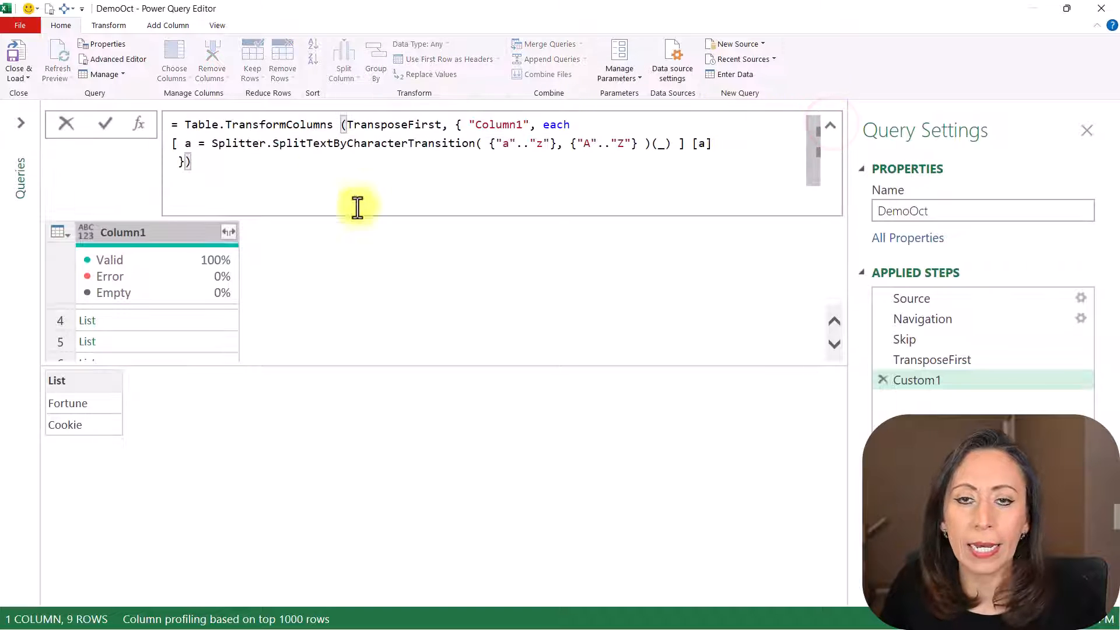
click(671, 145)
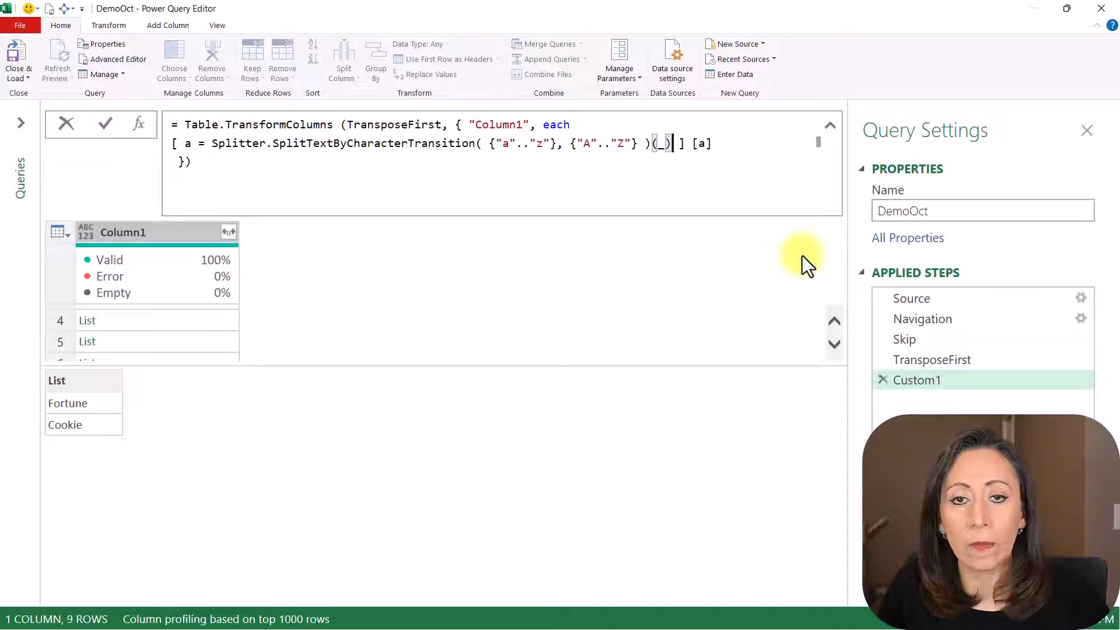
key(Return)
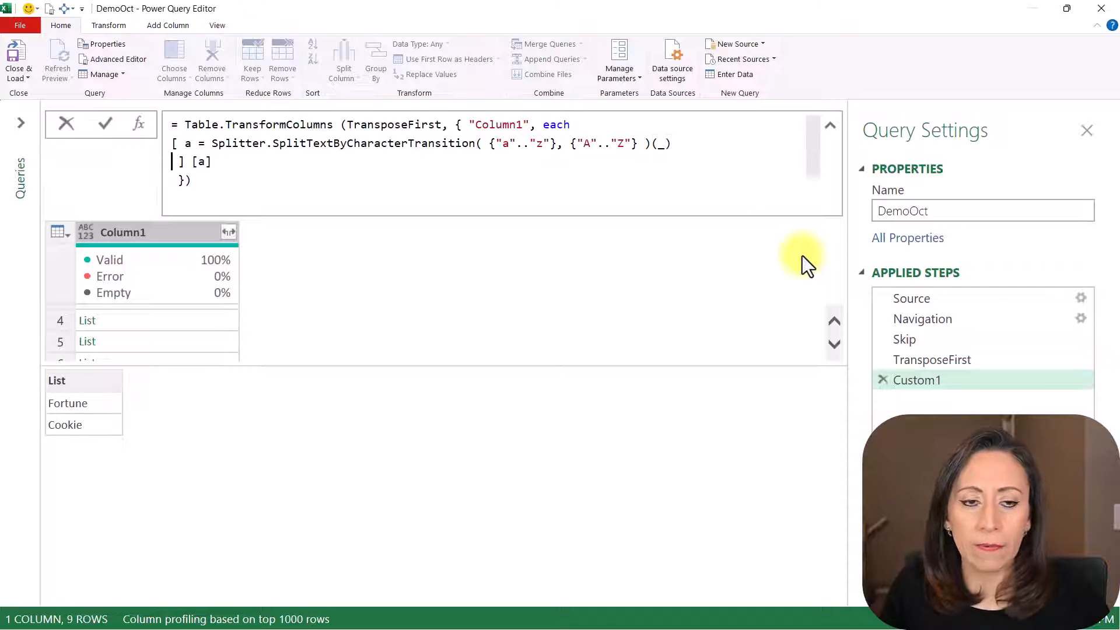
key(Return)
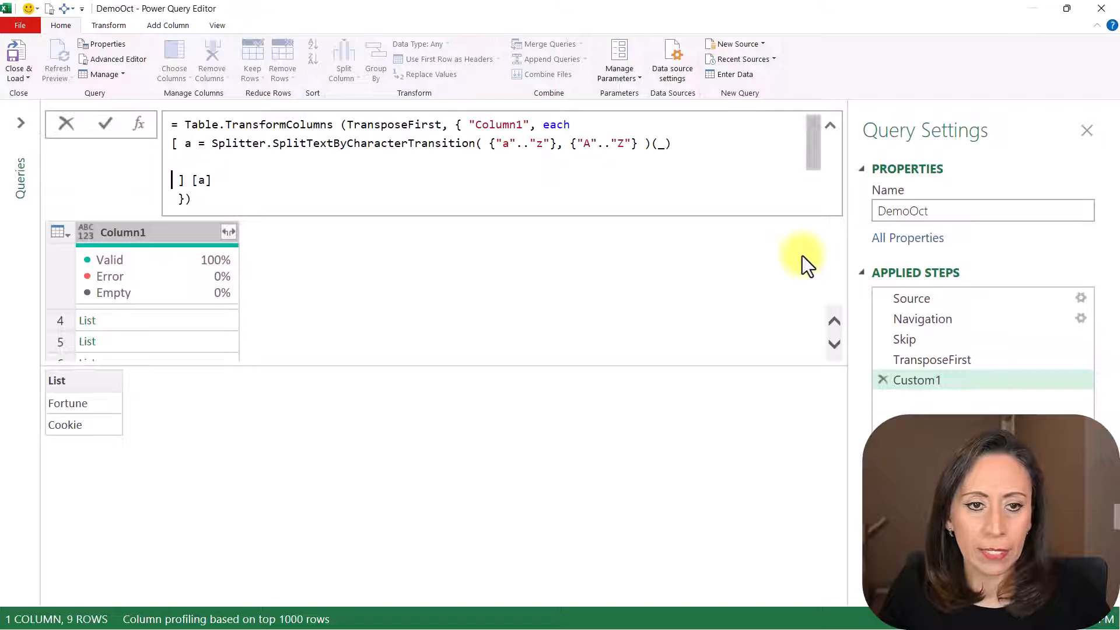
key(Up)
key(Up)
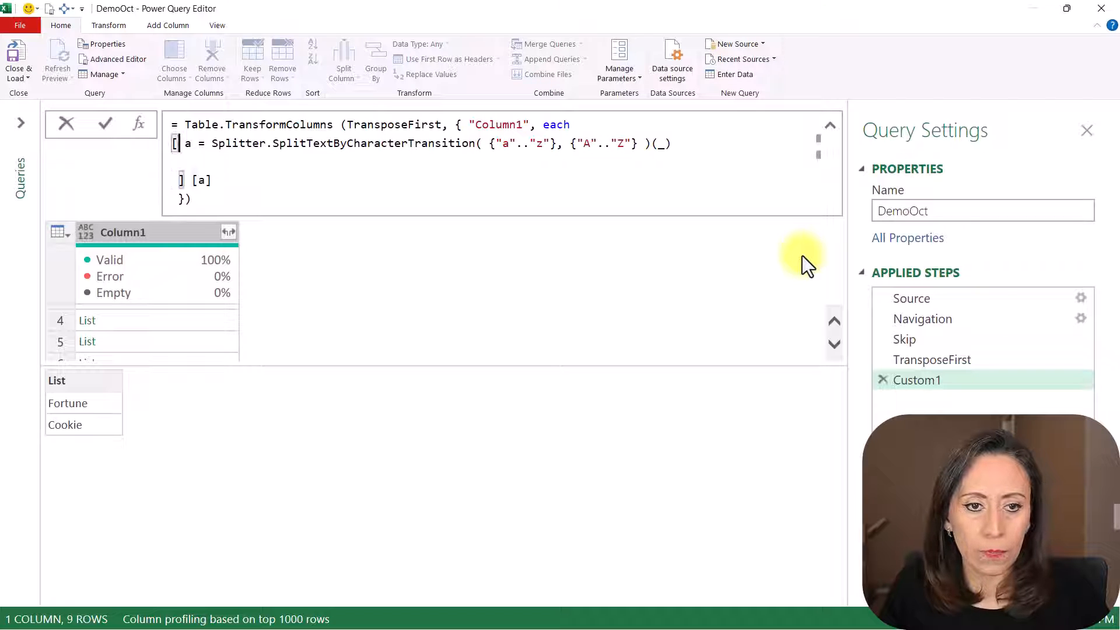
key(Right)
key(Right)
key(Return)
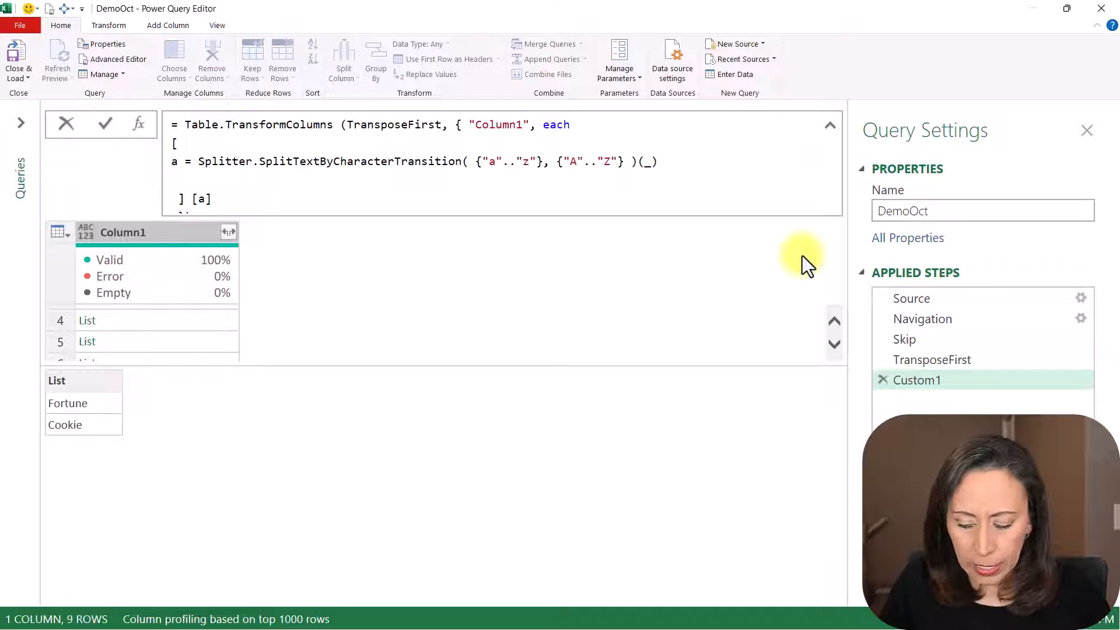
key(Tab)
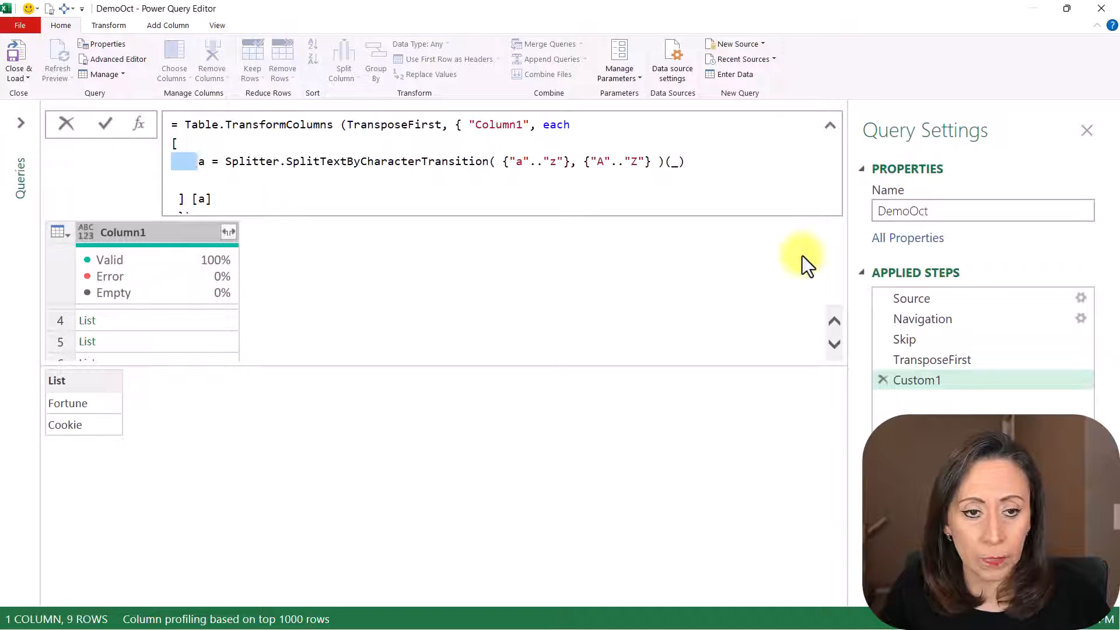
Define a second record field below field a as b = Text.Combine(a).
key(Down)
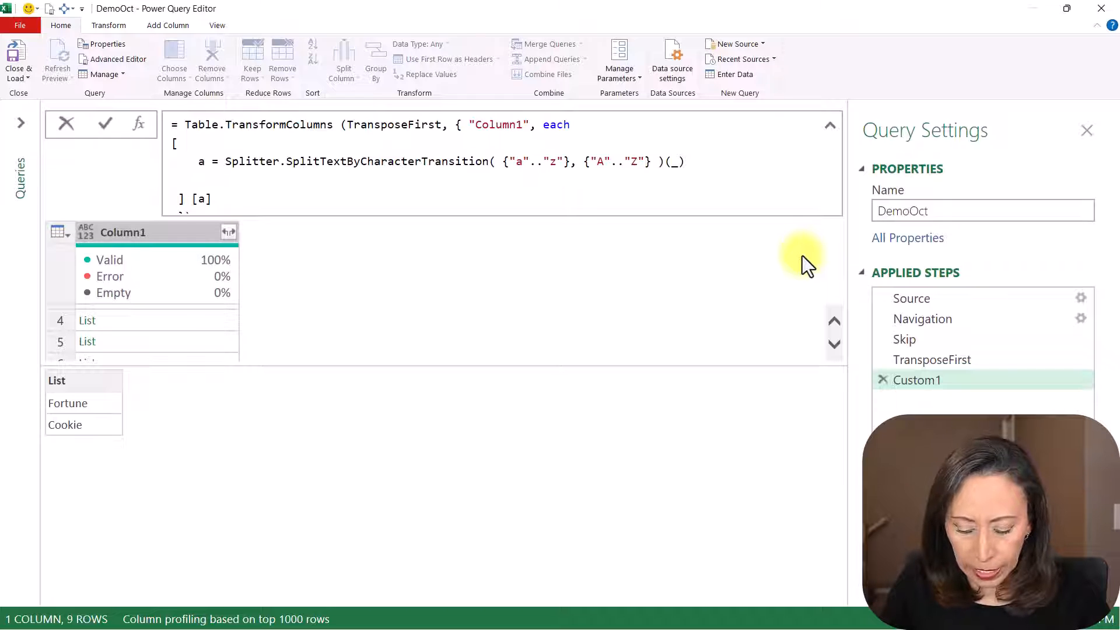
text(b)
key(Escape)
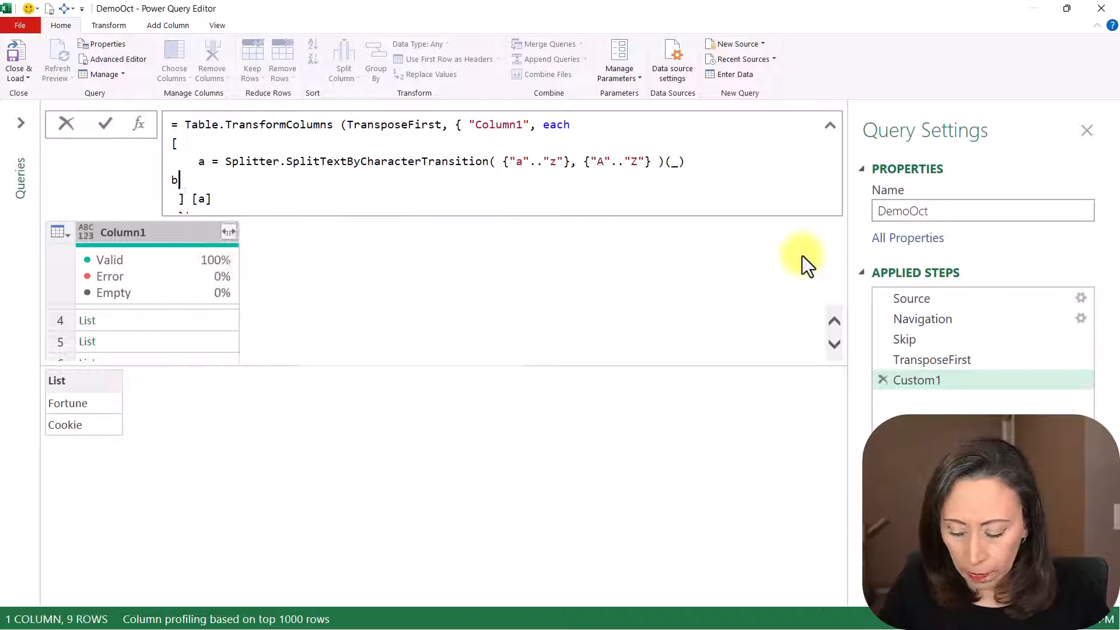
text(=)
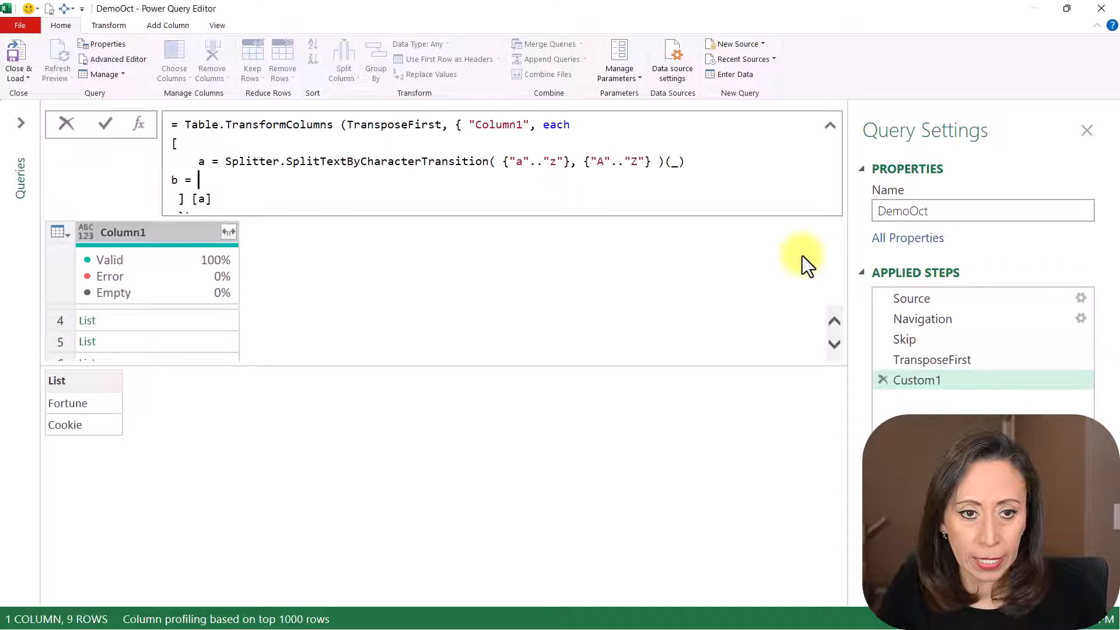
text( textcom)
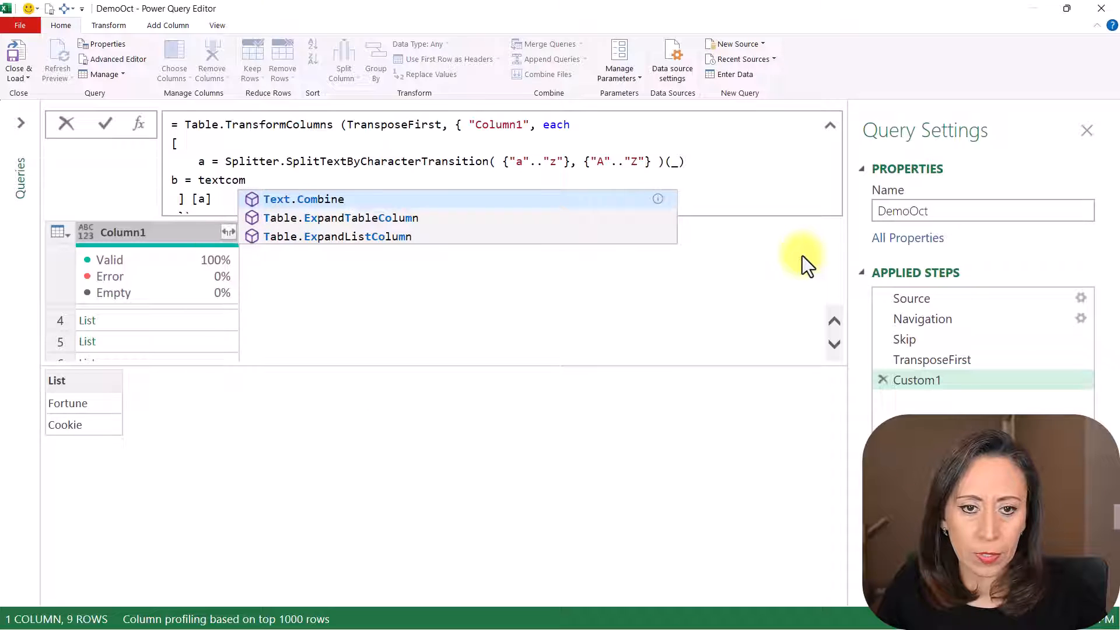
key(Tab)
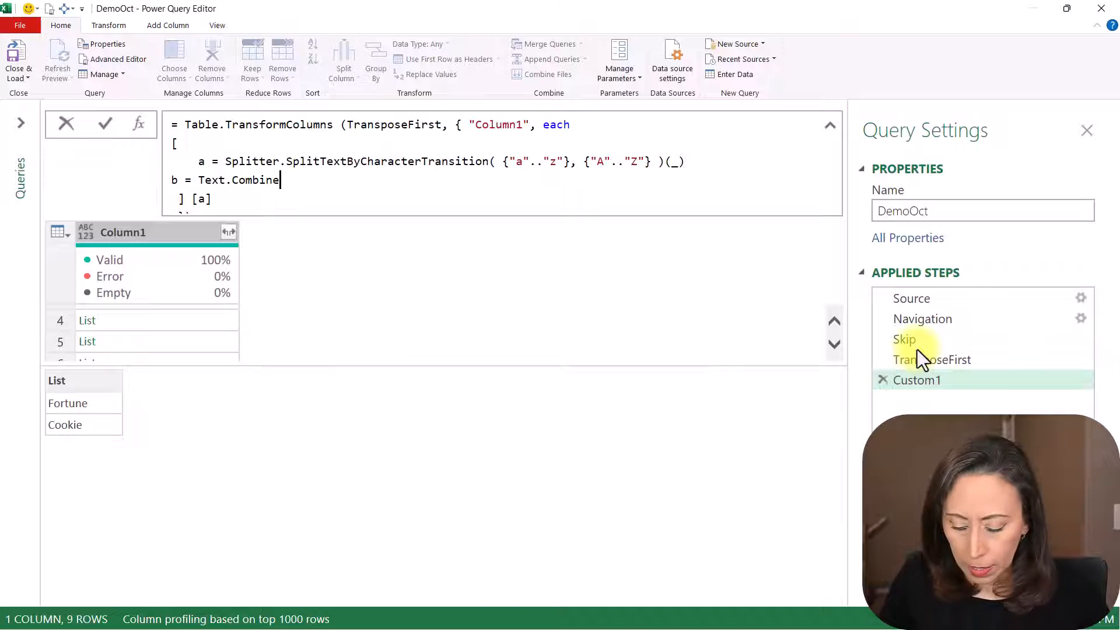
text(()
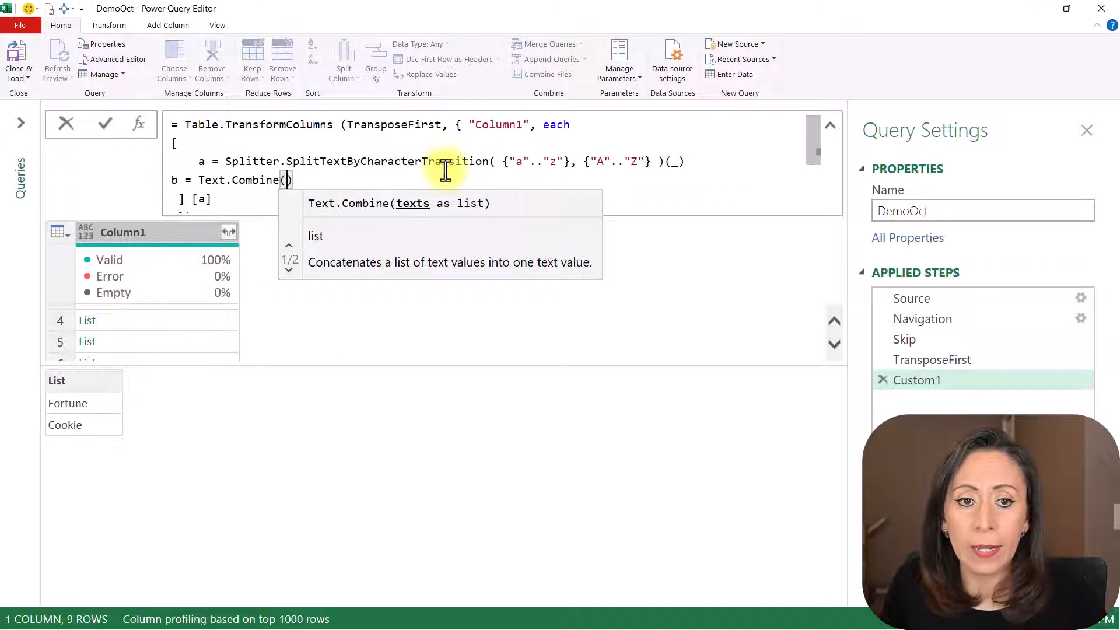
mouse_move(445, 170)
text(a)
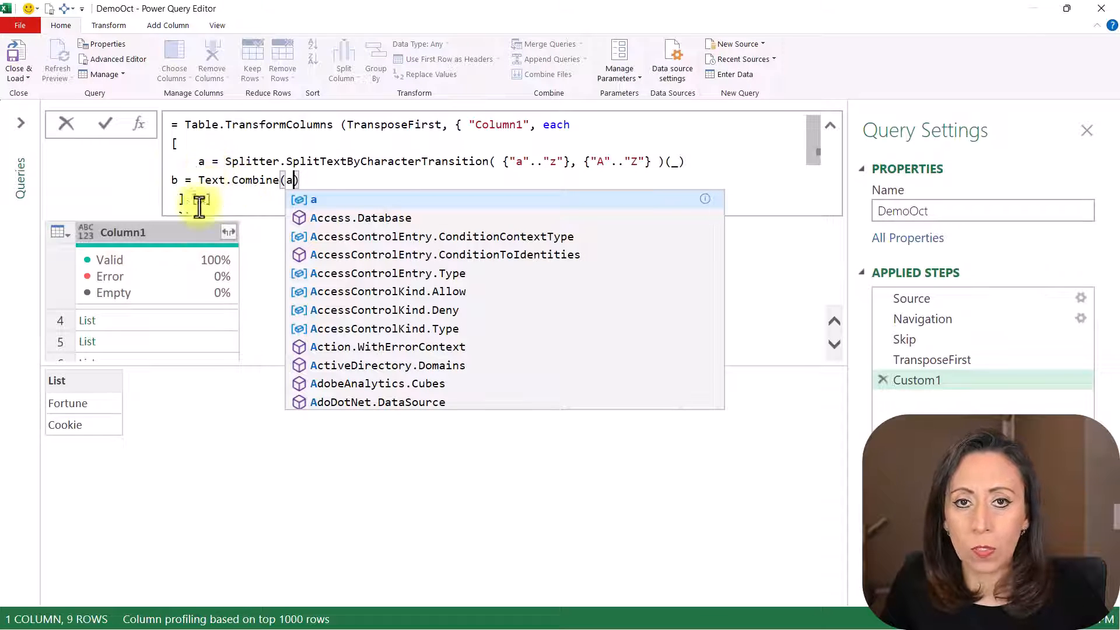
Indent the field b line so that it aligns with field a.
click(169, 176)
click(171, 181)
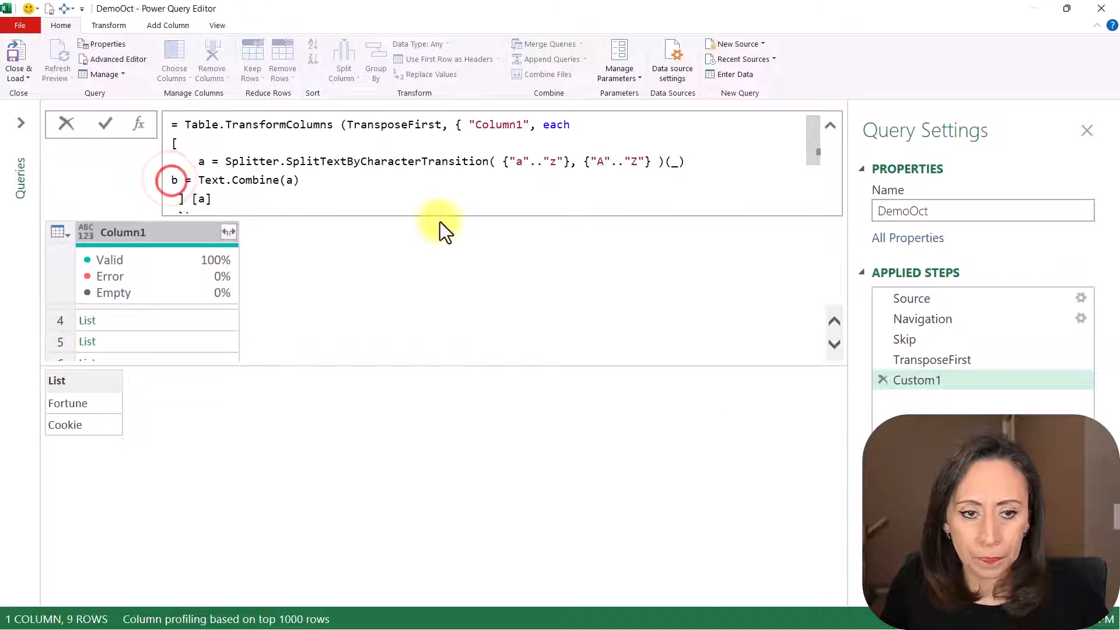
click(397, 185)
key(Escape)
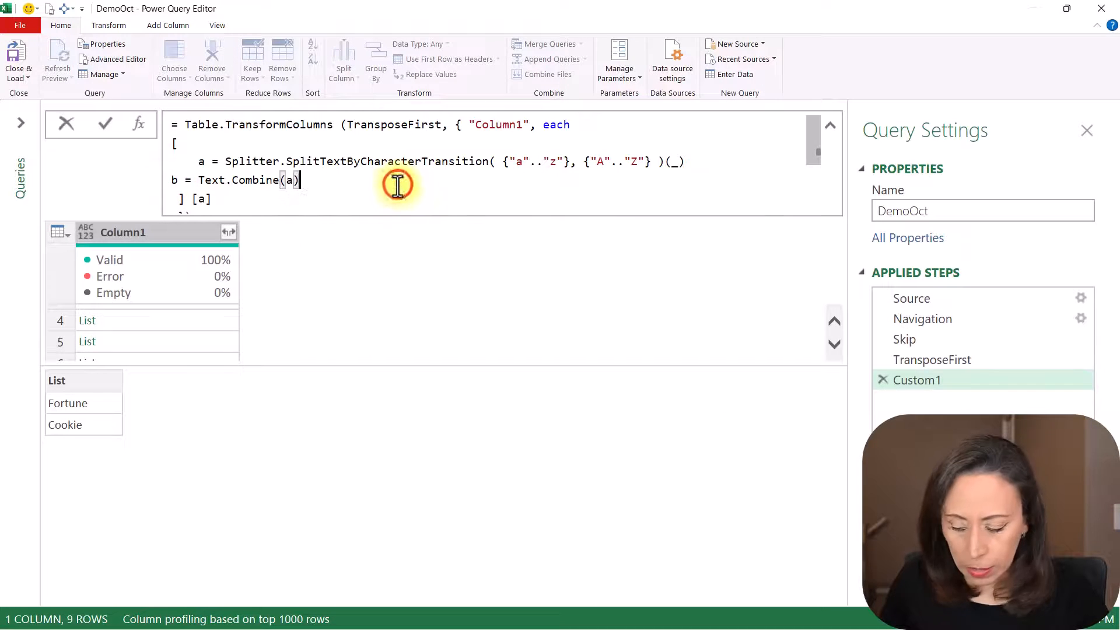
key(Home)
key(Tab)
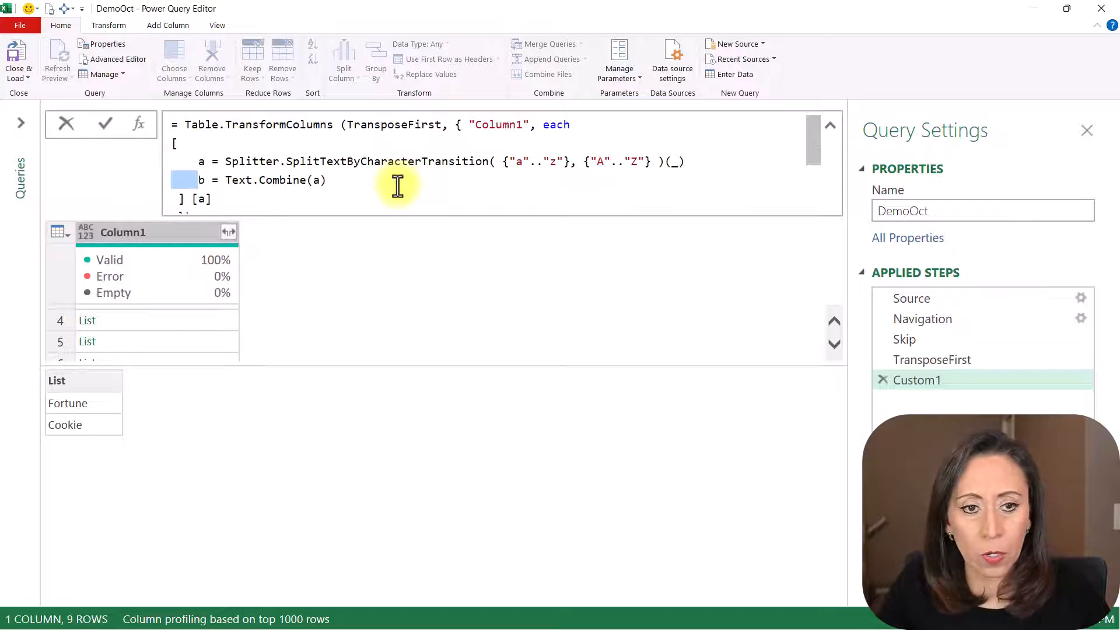
Add a comma after the Splitter call's (_) to separate field a from field b.
key(Up)
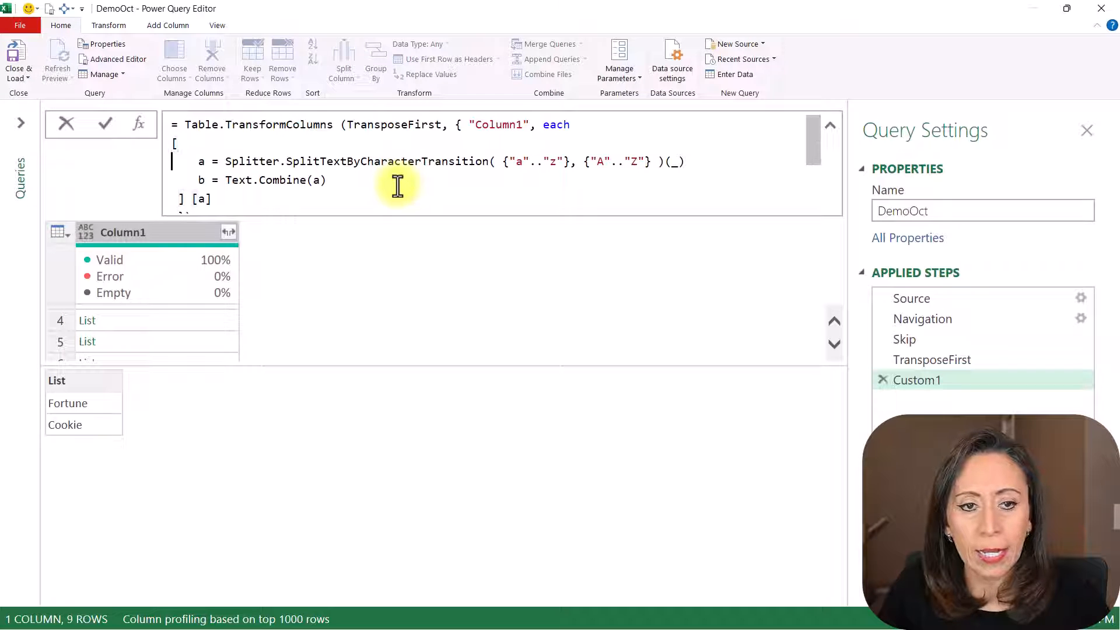
key(End)
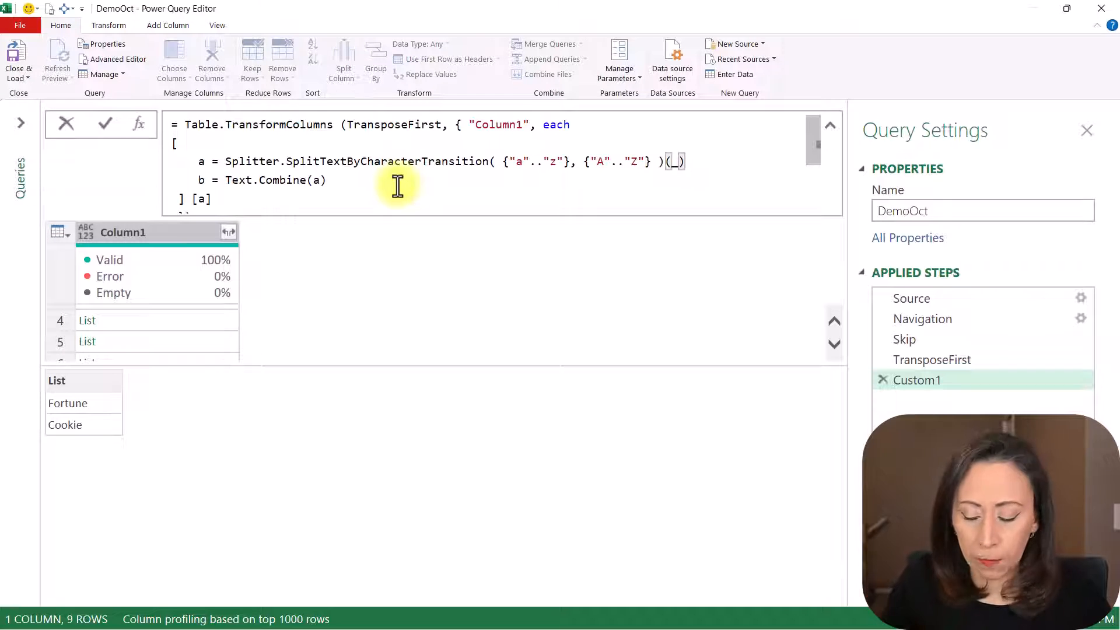
text(,)
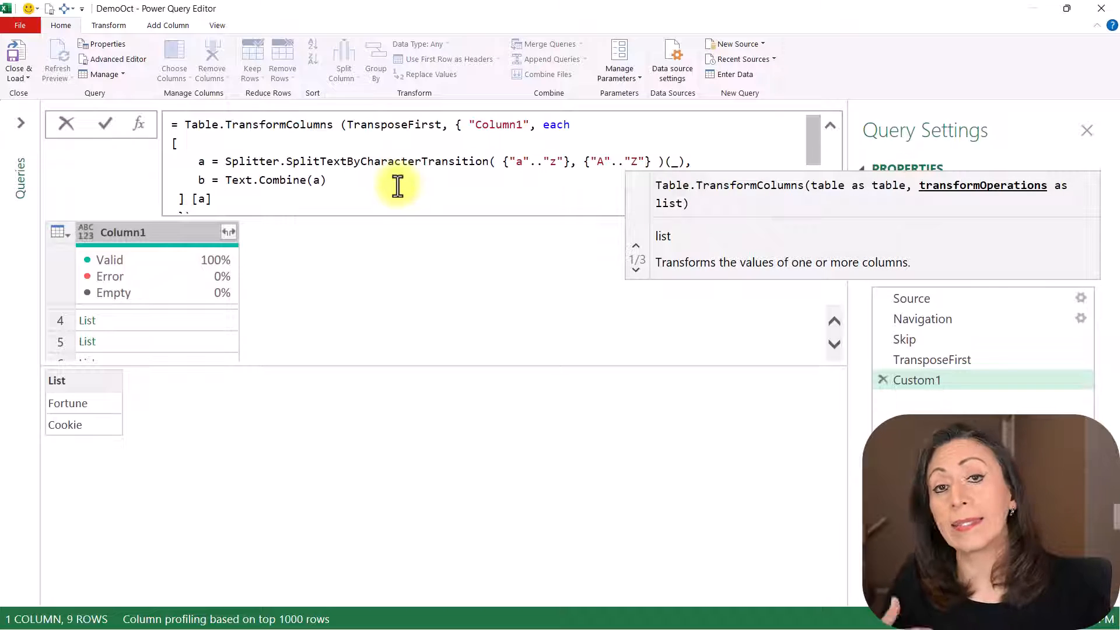
key(Down)
key(Down)
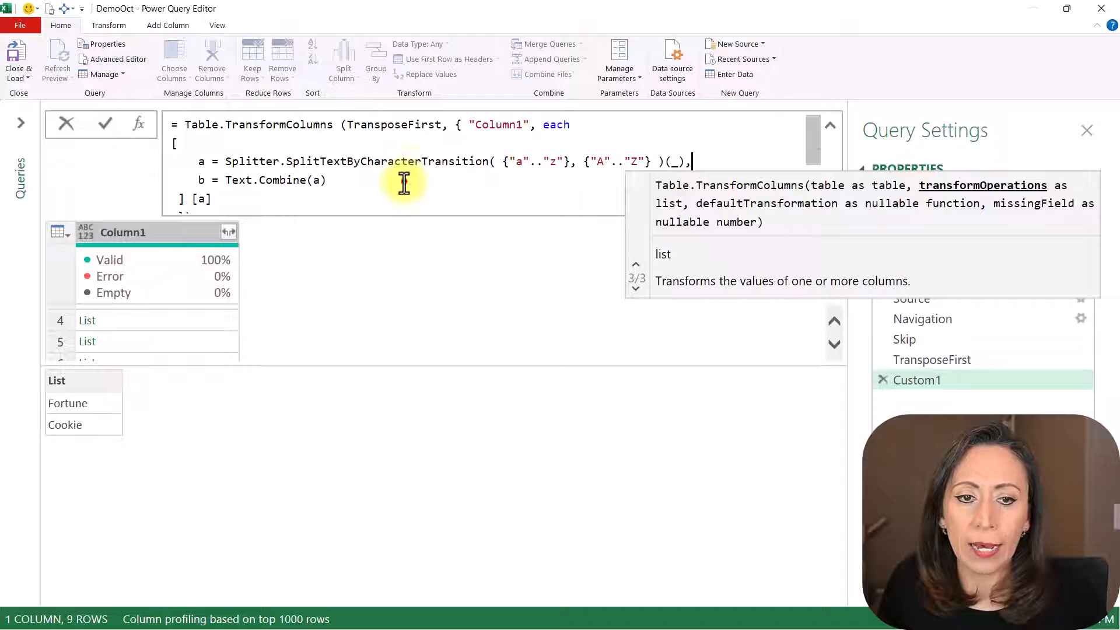
click(407, 180)
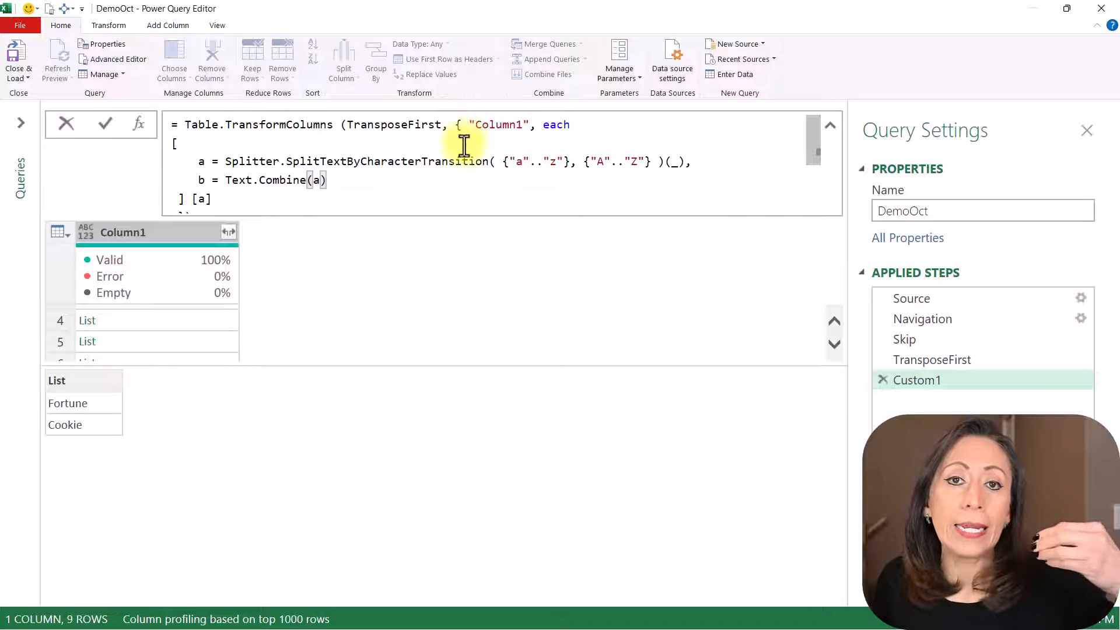
Replace [a] after the record's closing bracket with [b] and commit the formula.
drag(187, 199, 177, 196)
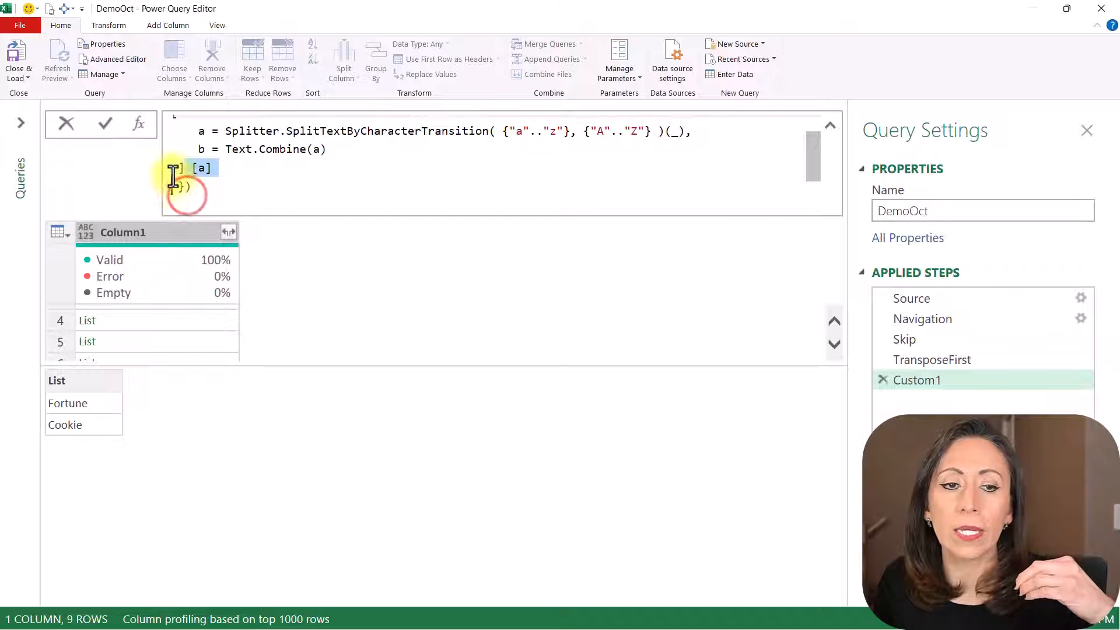
click(262, 170)
drag(241, 169, 192, 168)
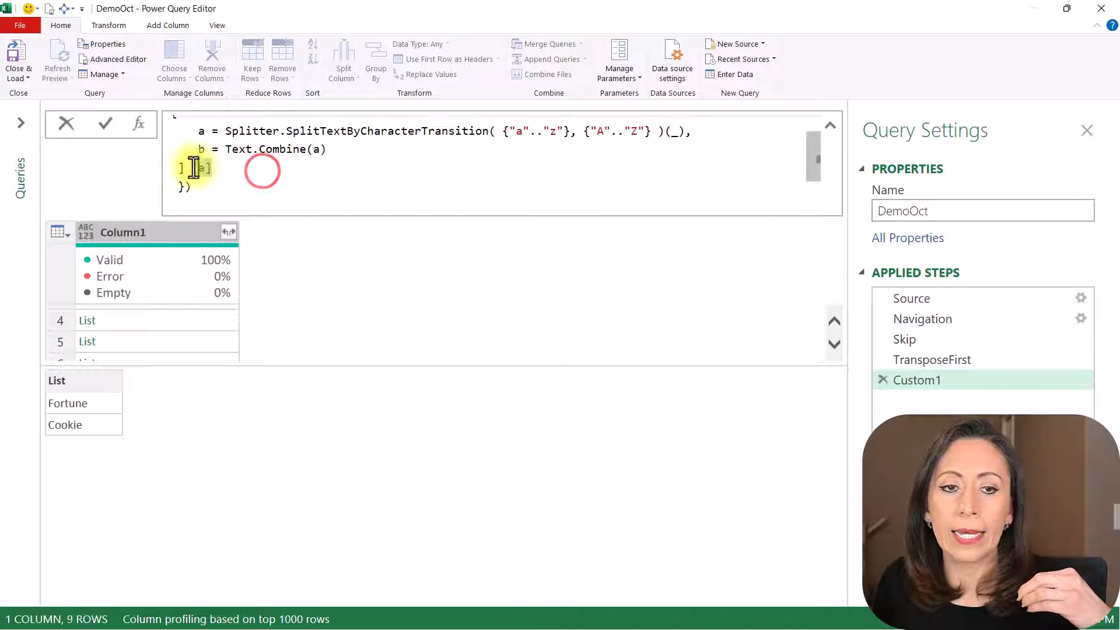
text([b])
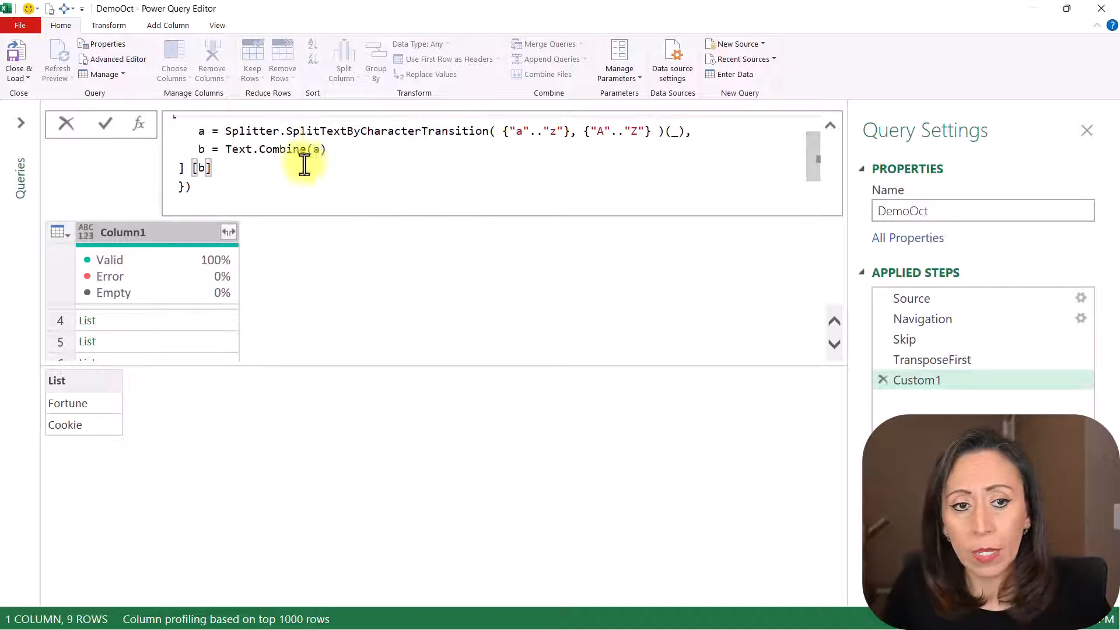
click(116, 125)
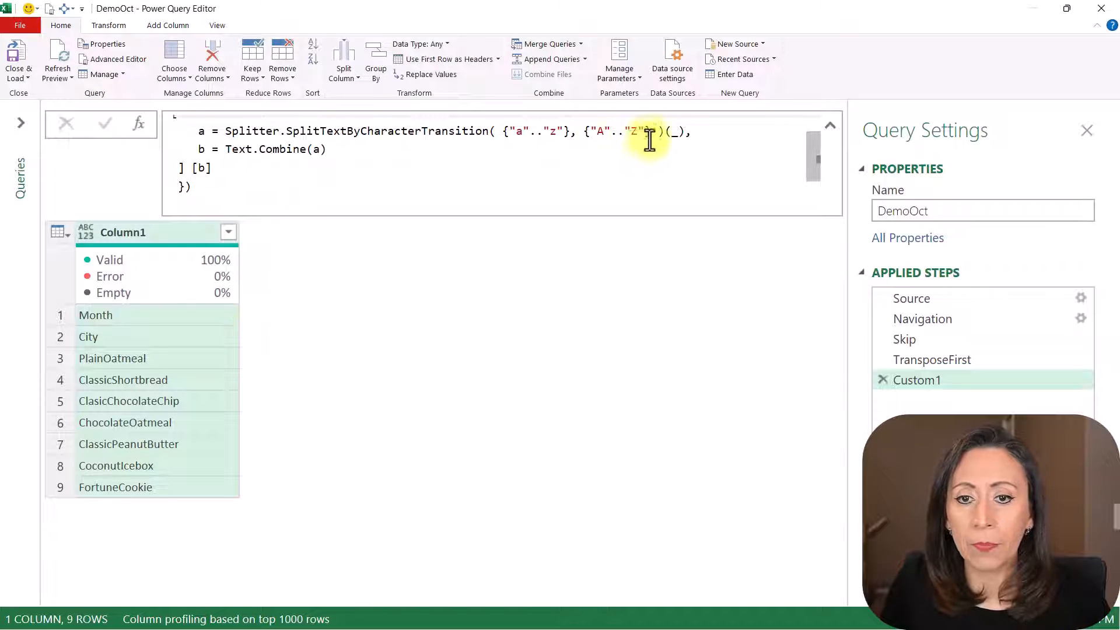
Give Text.Combine a second argument of two spaces in quotes as the separator and commit the formula.
click(321, 150)
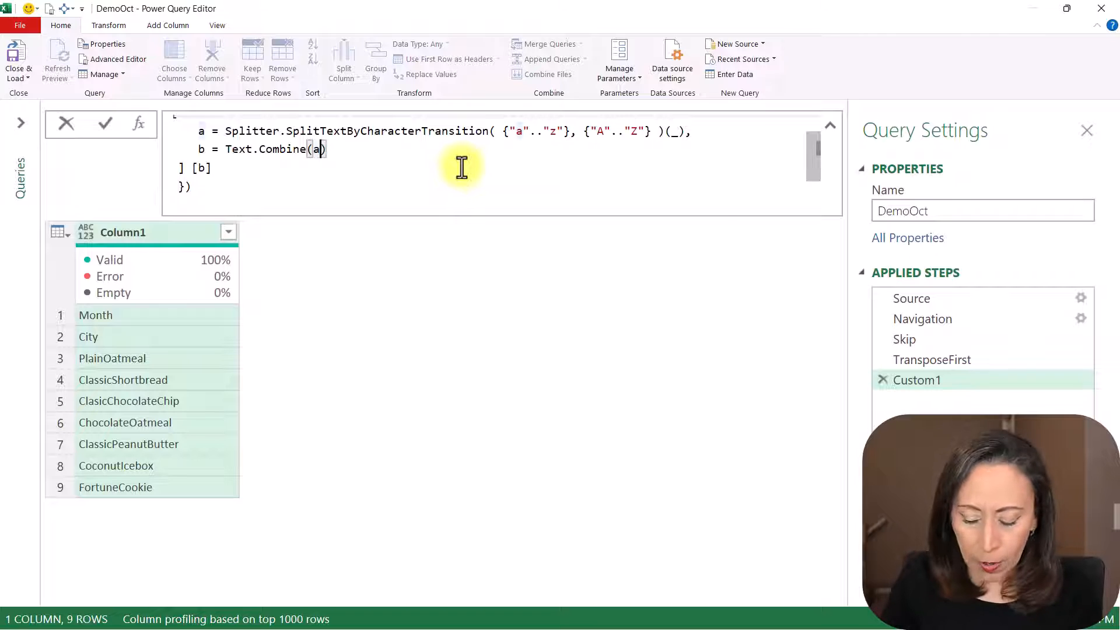
text(,)
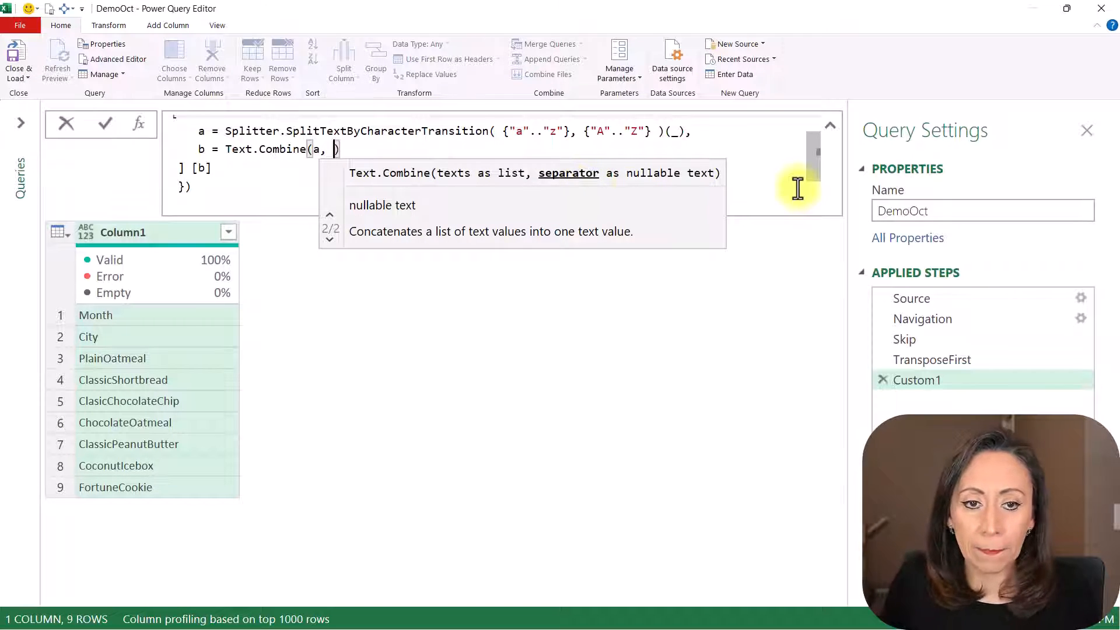
text( "")
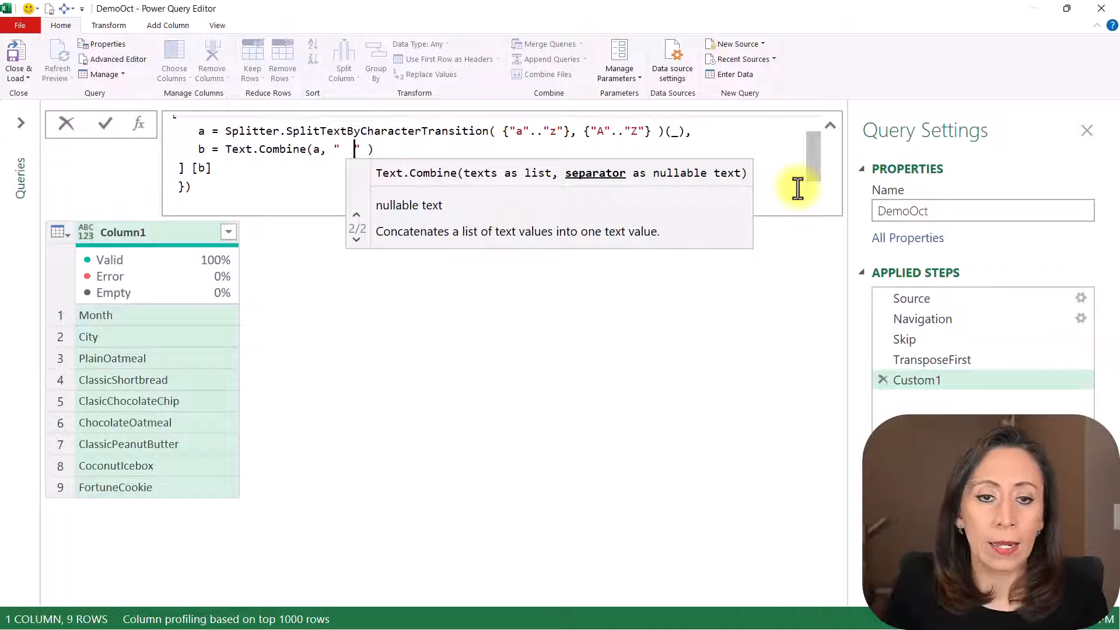
click(105, 126)
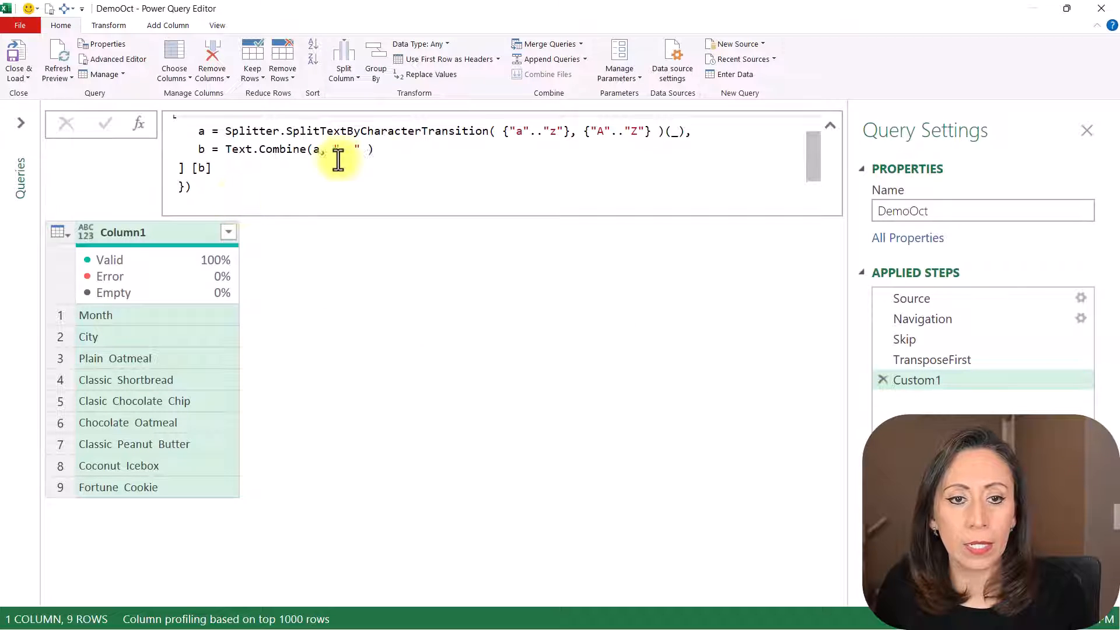
Rename the Custom1 query step as FixedText.
double_click(923, 382)
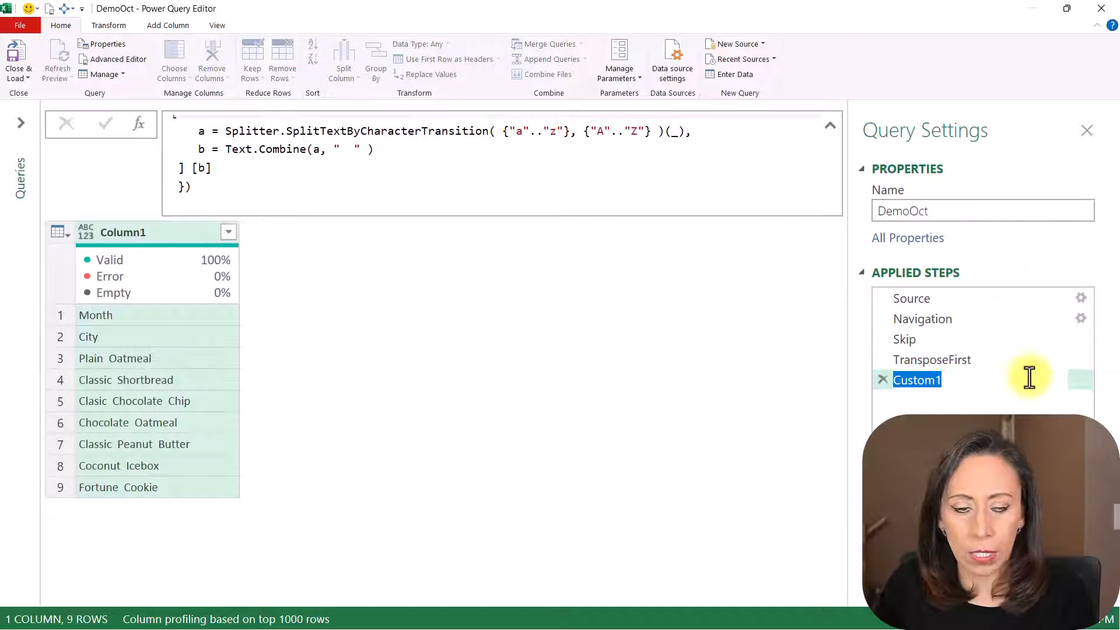
text(FixedText)
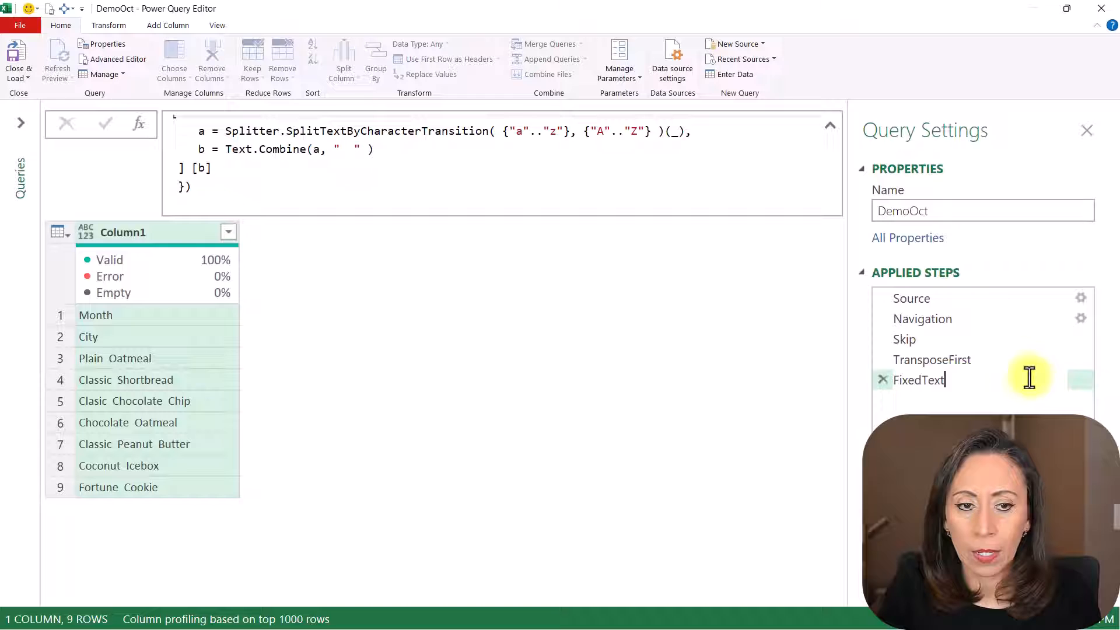
key(Return)
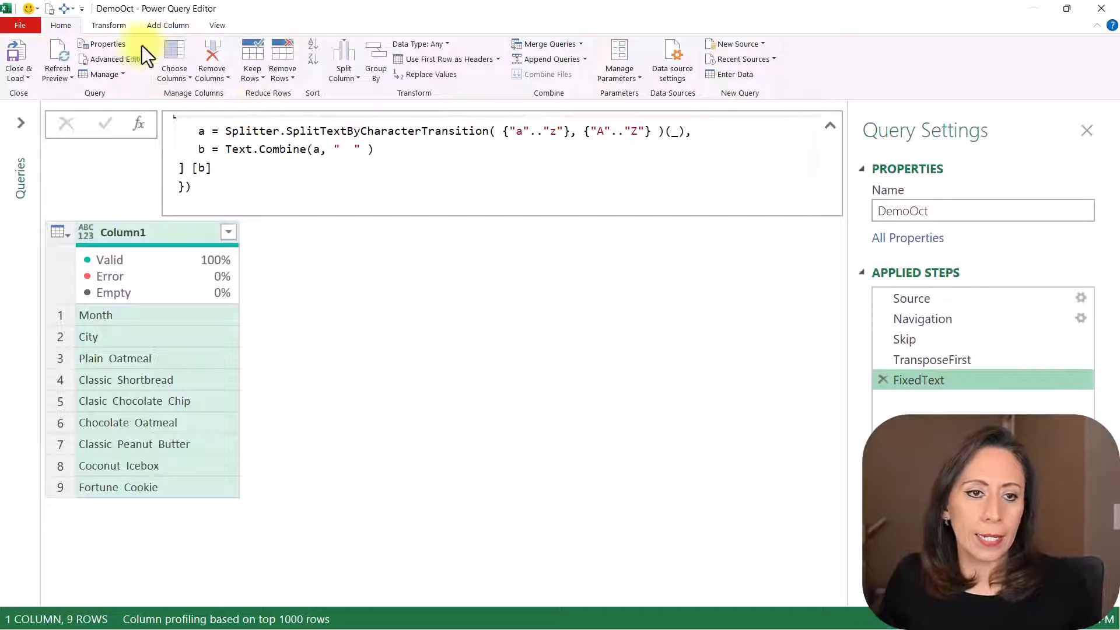
Transpose the FixedText table so that the corrected names run across columns.
scroll(215, 157, up, 1)
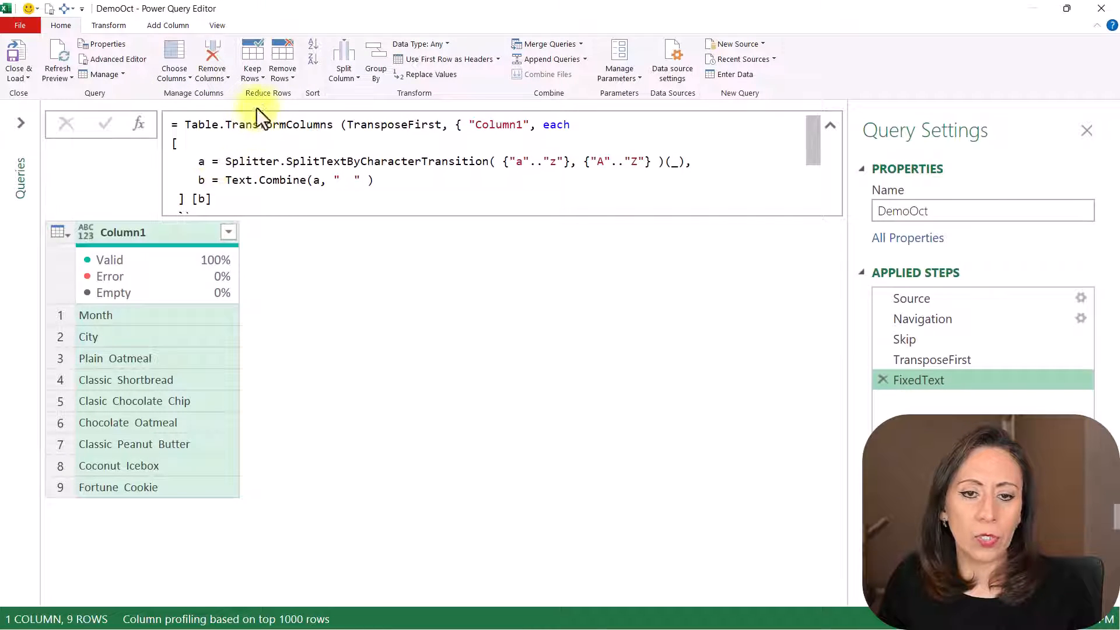
click(185, 125)
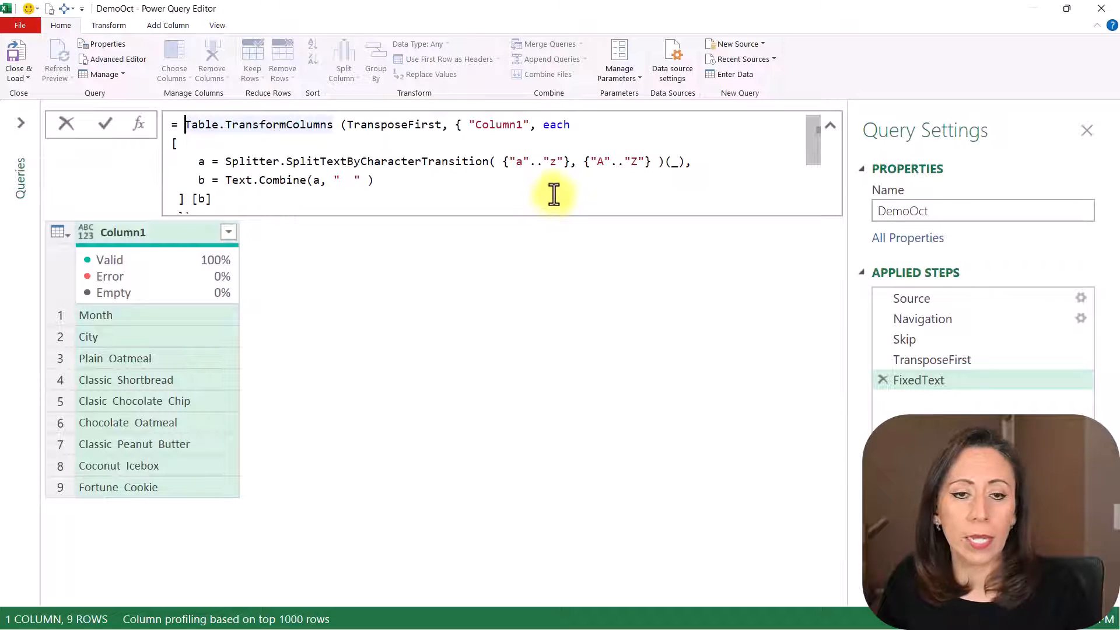
click(111, 26)
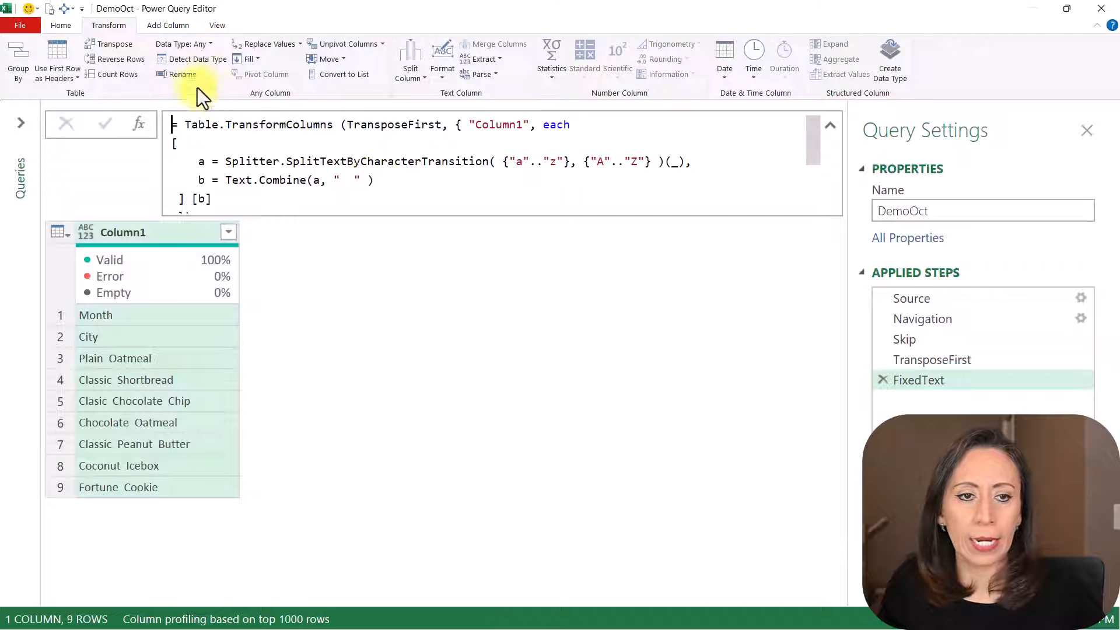
click(130, 44)
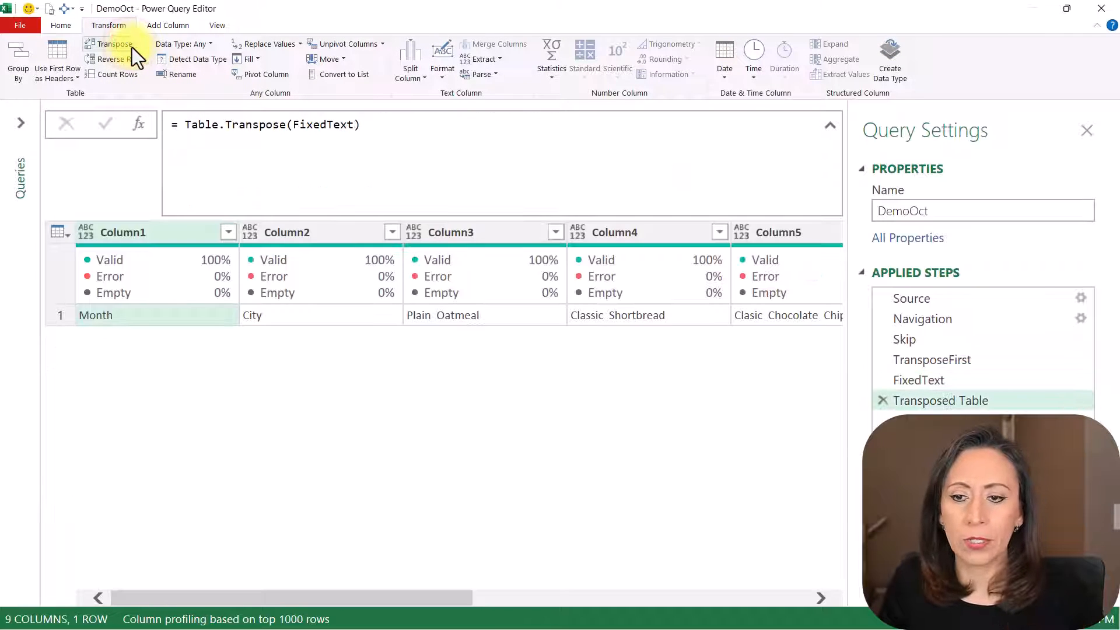
Collapse the formula display and rename the Transposed Table step as Transposed.
click(980, 402)
double_click(944, 400)
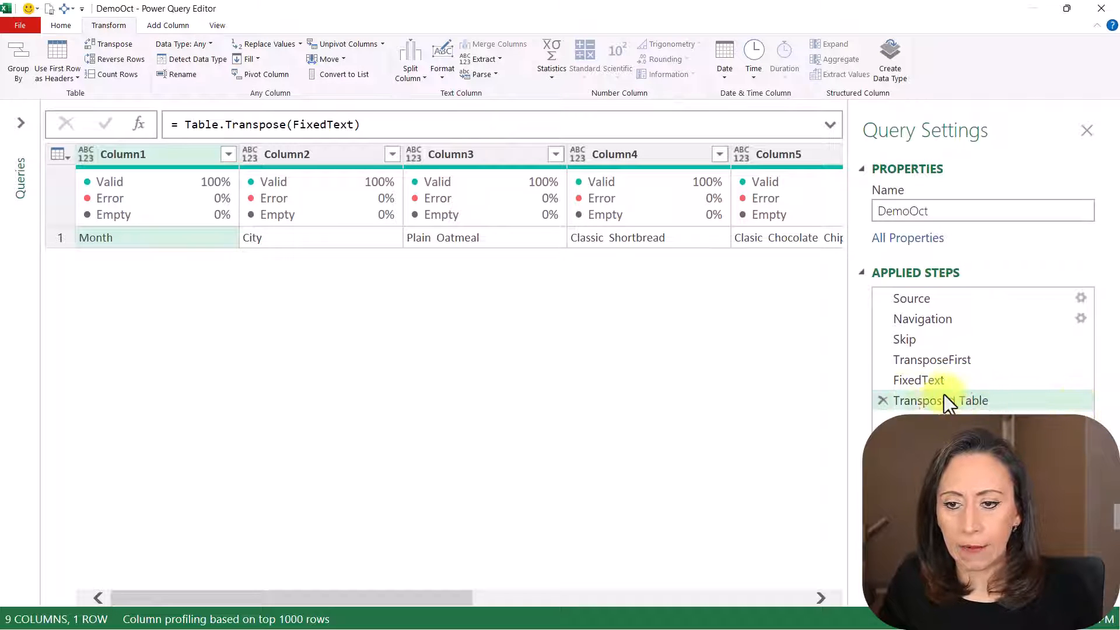
key(BackSpace)
key(BackSpace)
key(BackSpace)
key(BackSpace)
key(BackSpace)
key(BackSpace)
key(Return)
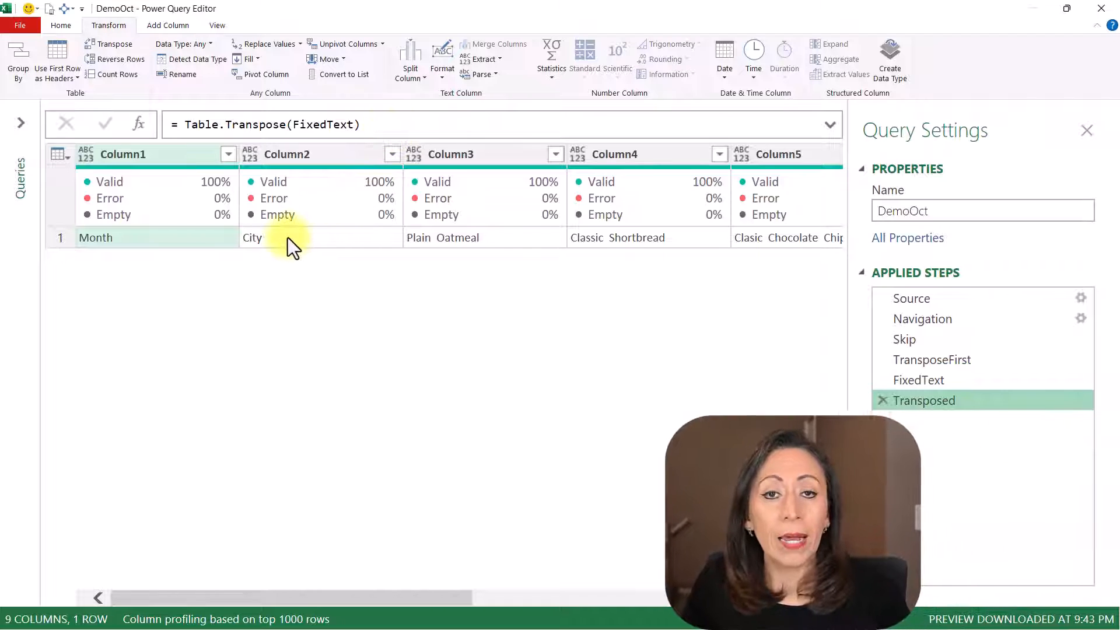
Examine the original header row in the Skip step and return to the Transposed step.
click(923, 337)
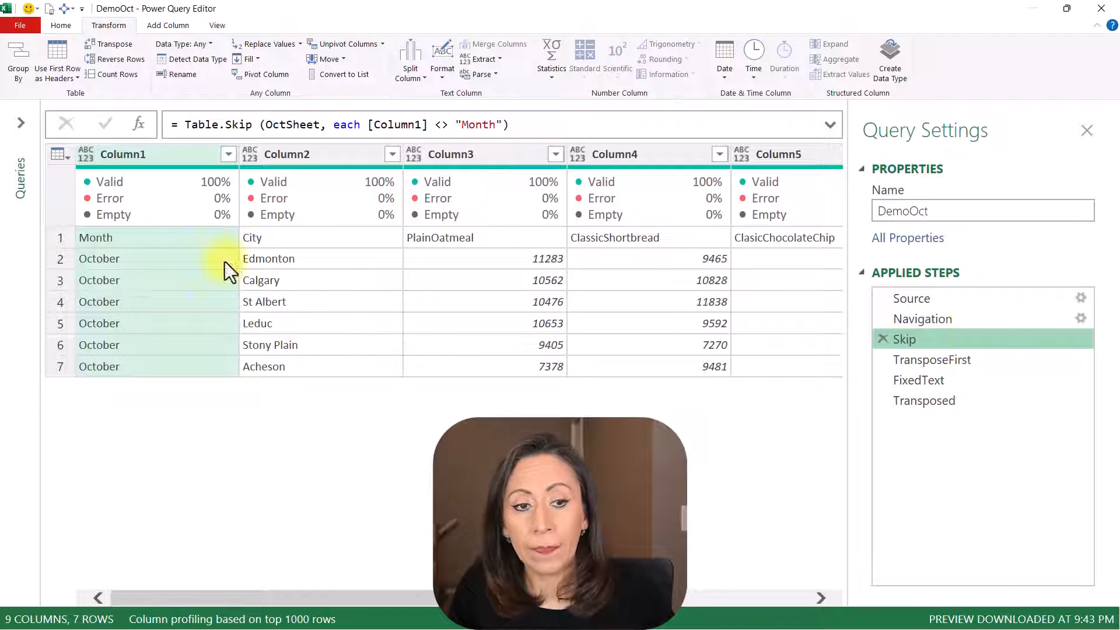
click(54, 238)
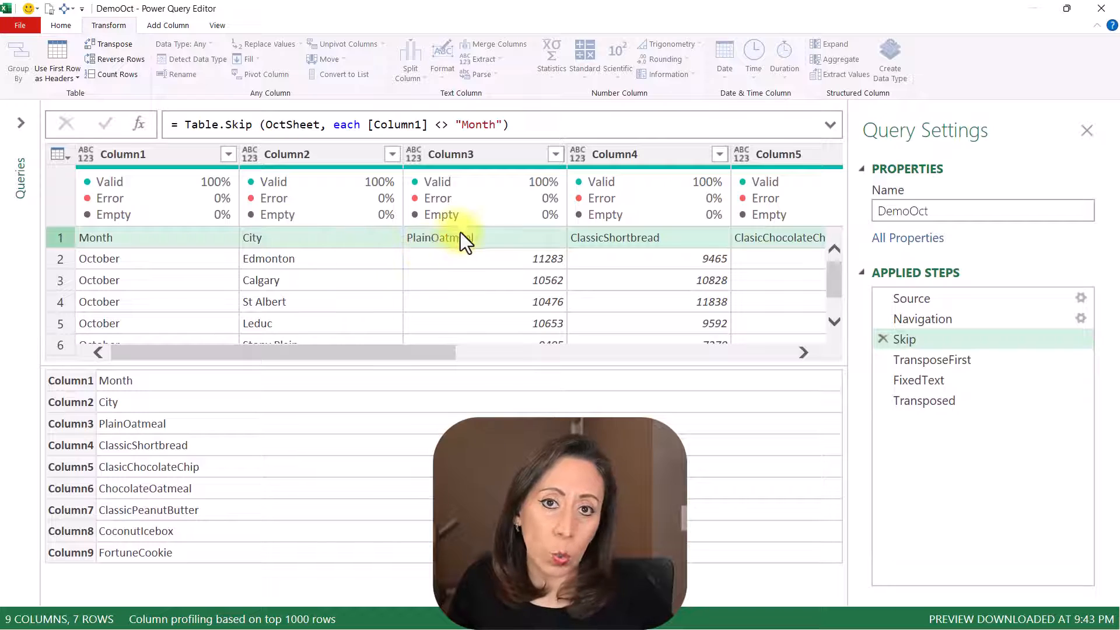
click(973, 399)
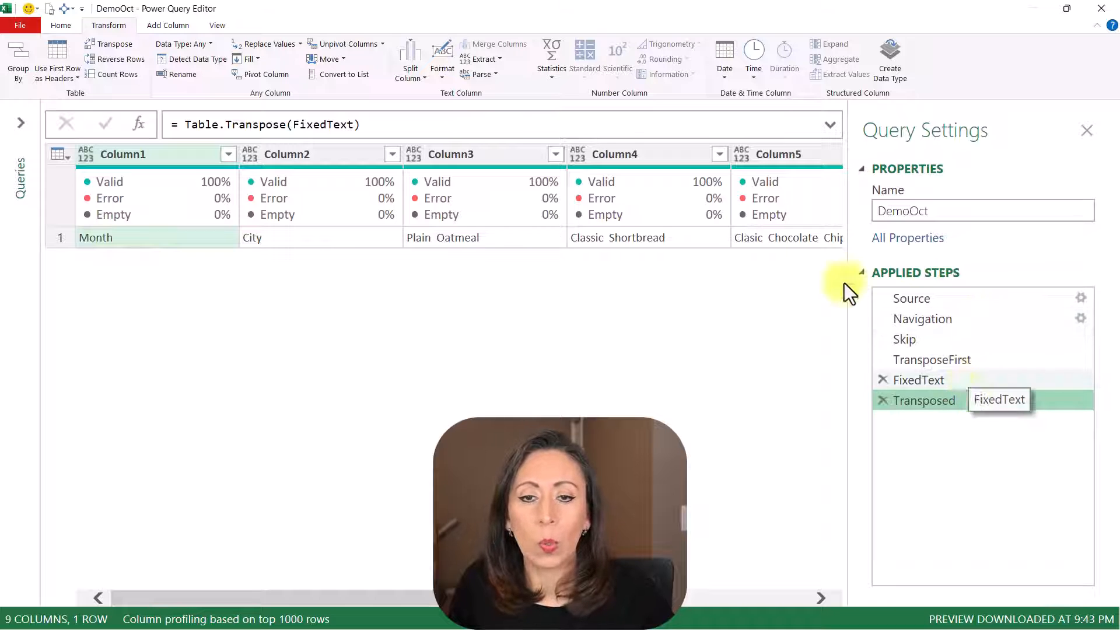
Append the Skip table below the transposed headers by extending the Transposed step's formula to = Table.Transpose(FixedText) & Skip.
click(464, 123)
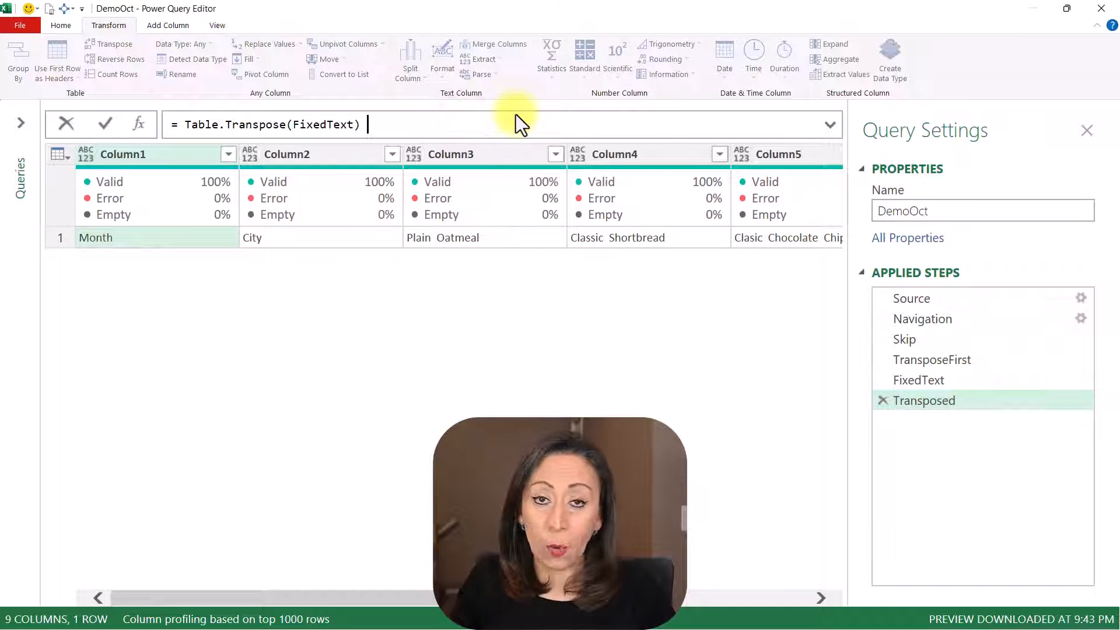
text(& )
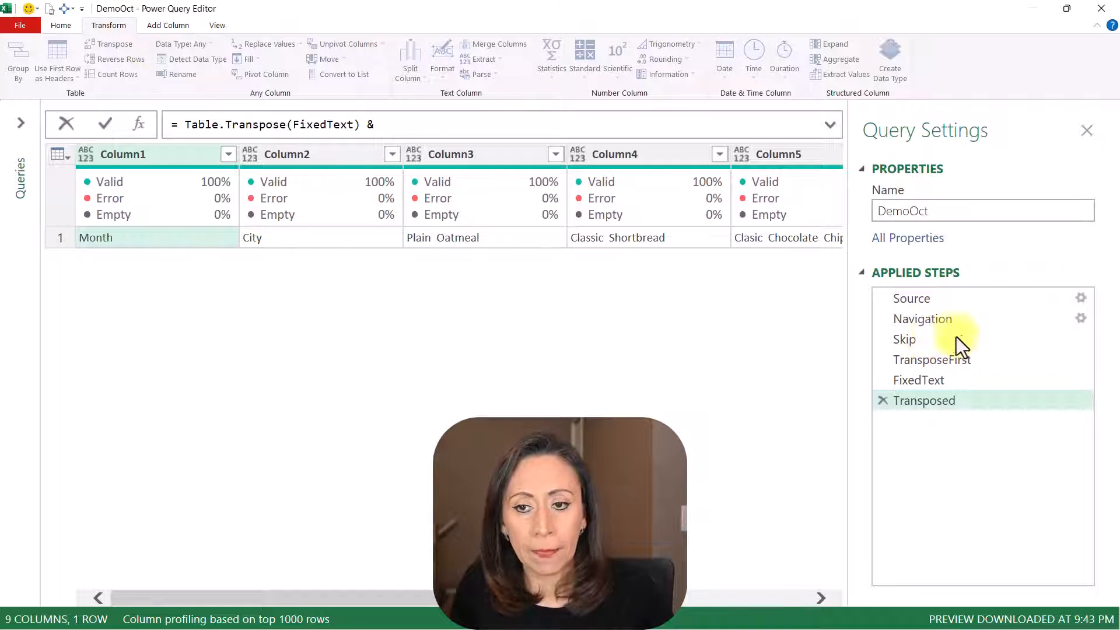
text(Skip)
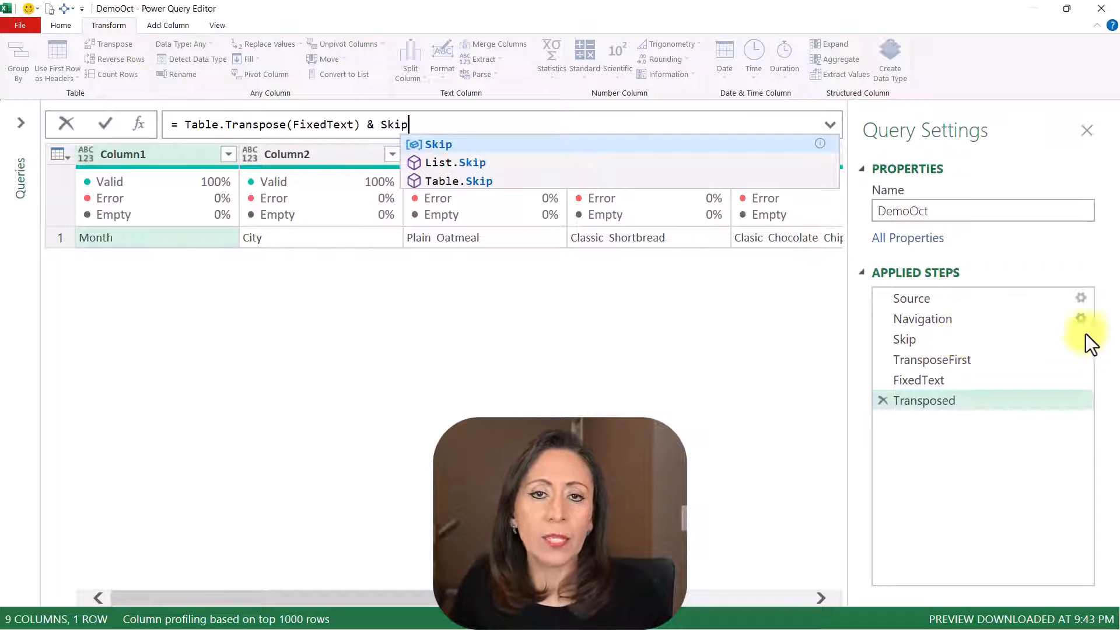
click(111, 127)
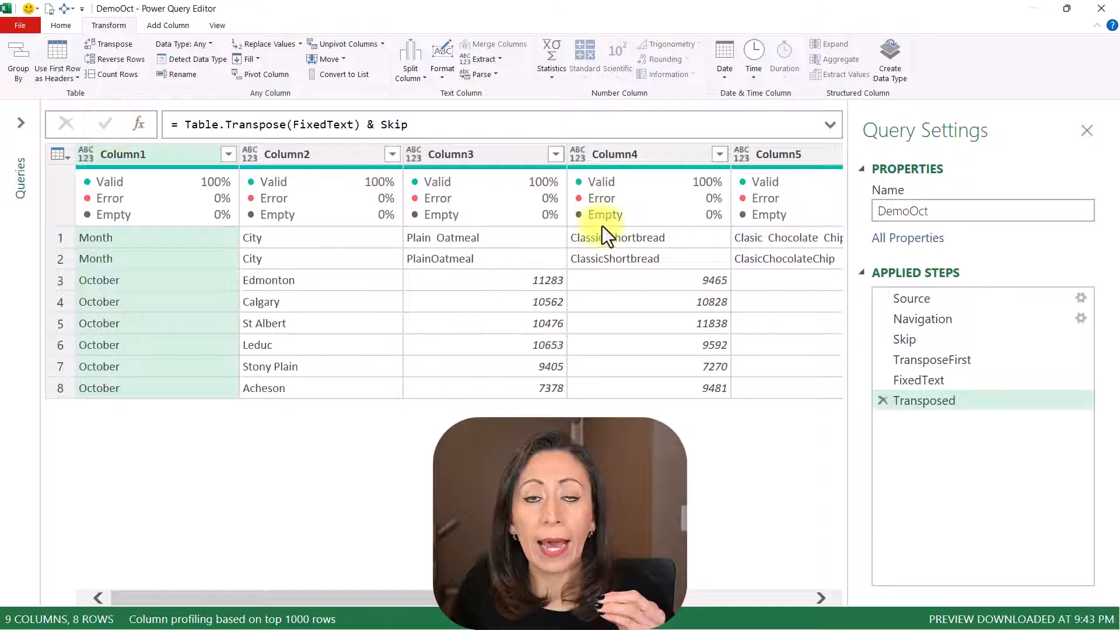
Compare the spaced header row with the original joined header row in the combined table, and view the Skip step again.
click(125, 281)
click(137, 307)
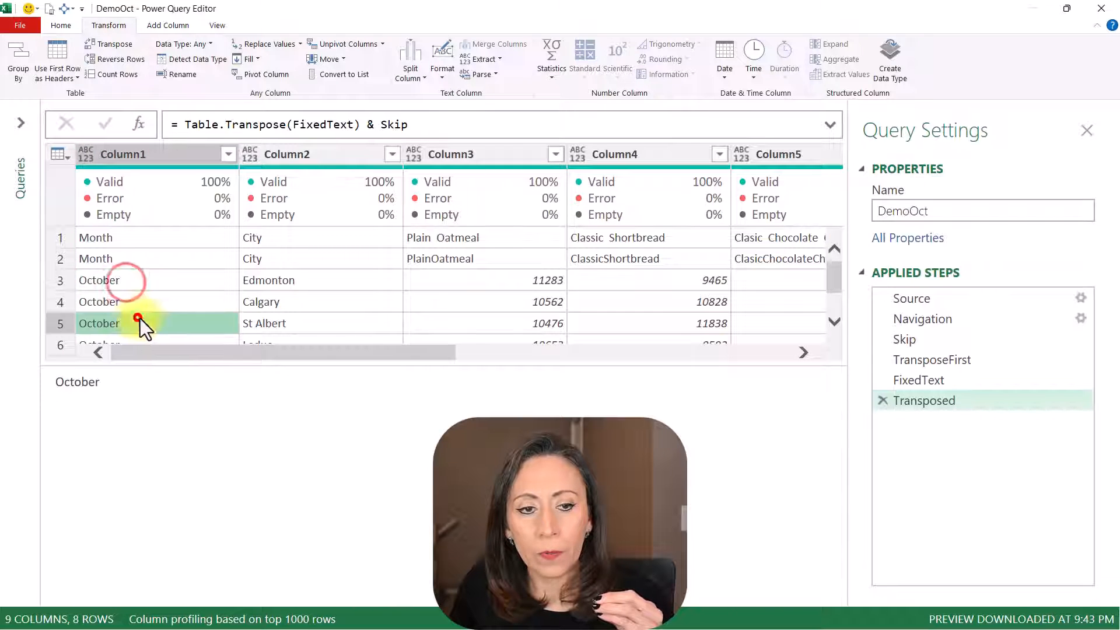
click(315, 308)
click(60, 258)
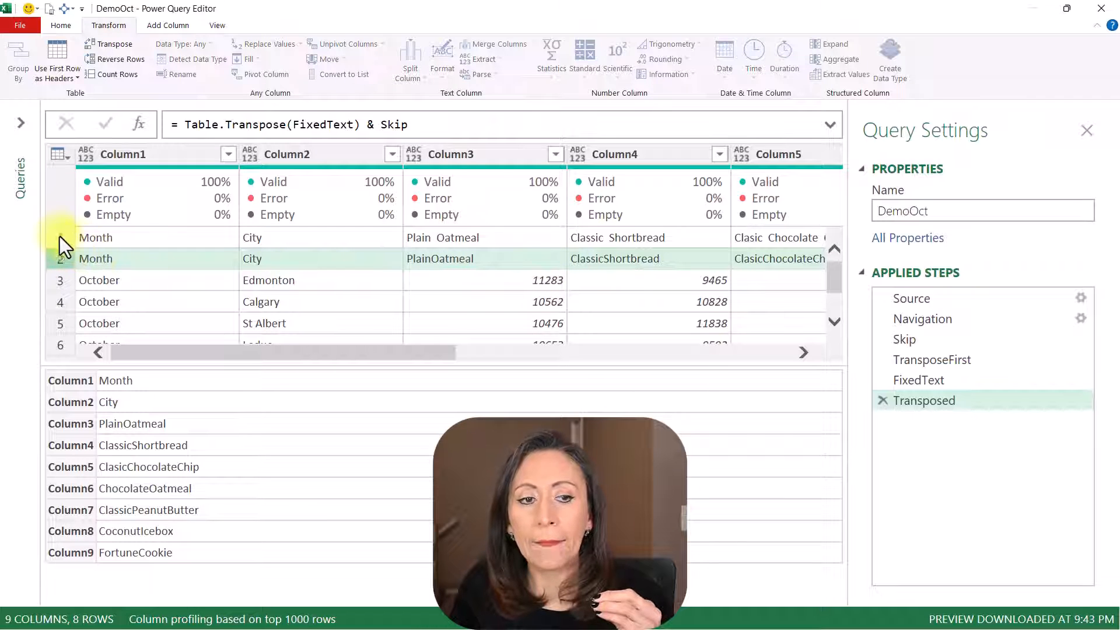
click(60, 237)
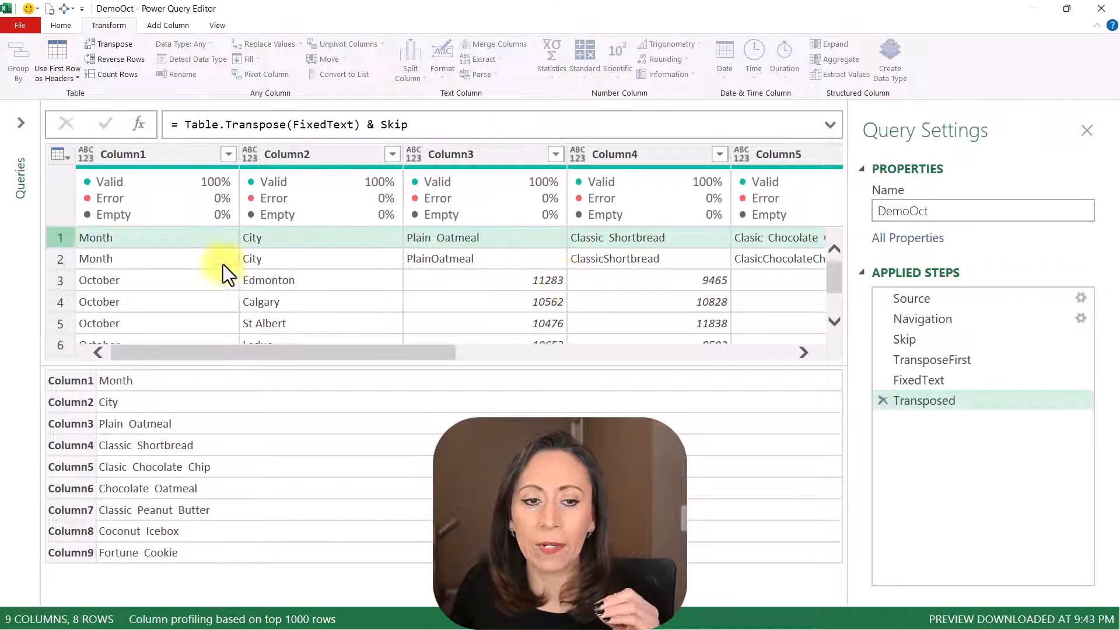
click(58, 257)
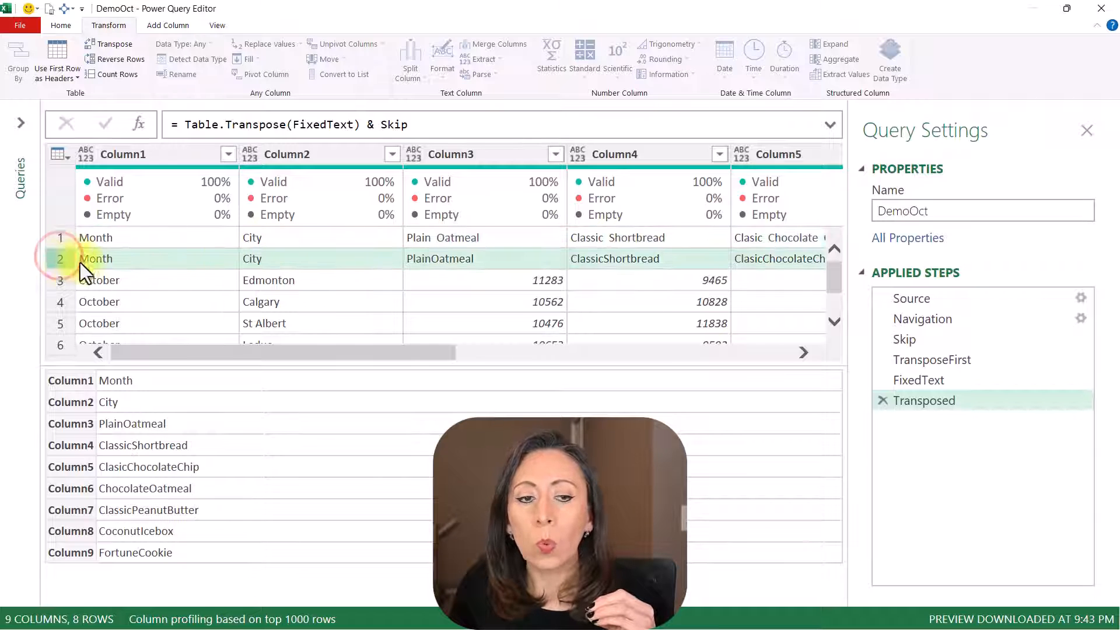
click(960, 338)
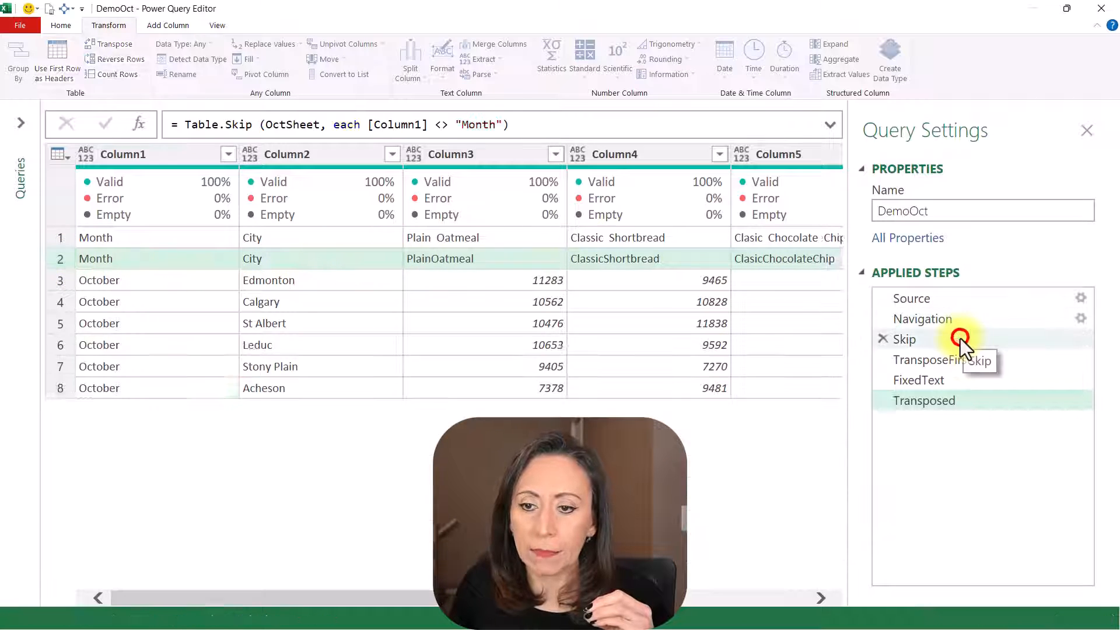
Edit the Transposed step's formula to append Table.Skip (Skip) instead of Skip, dropping the duplicate header row.
click(56, 238)
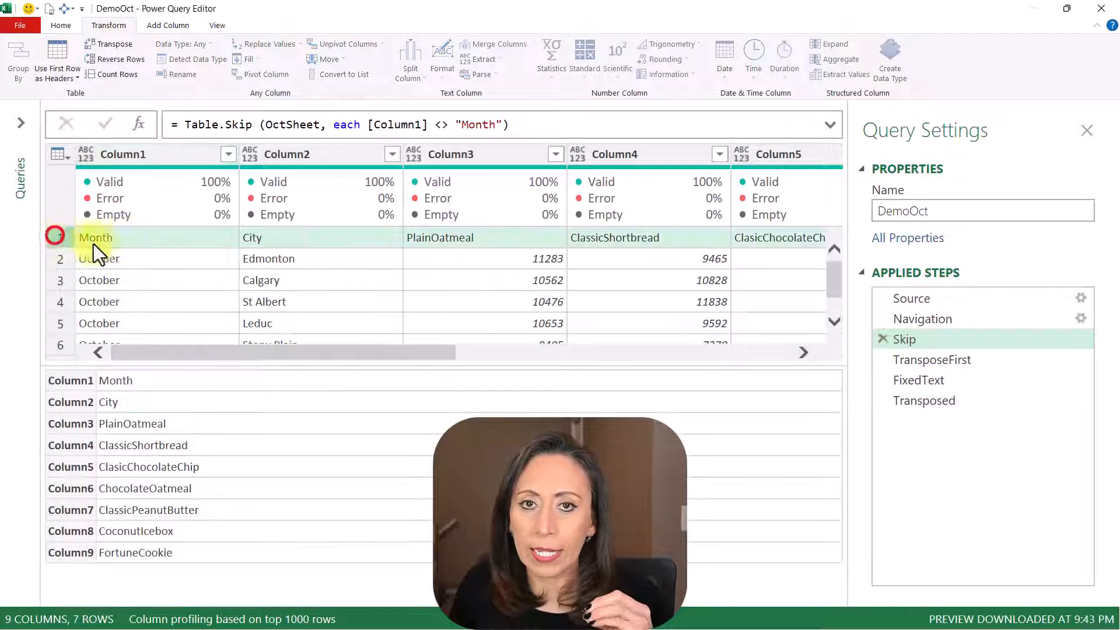
click(966, 401)
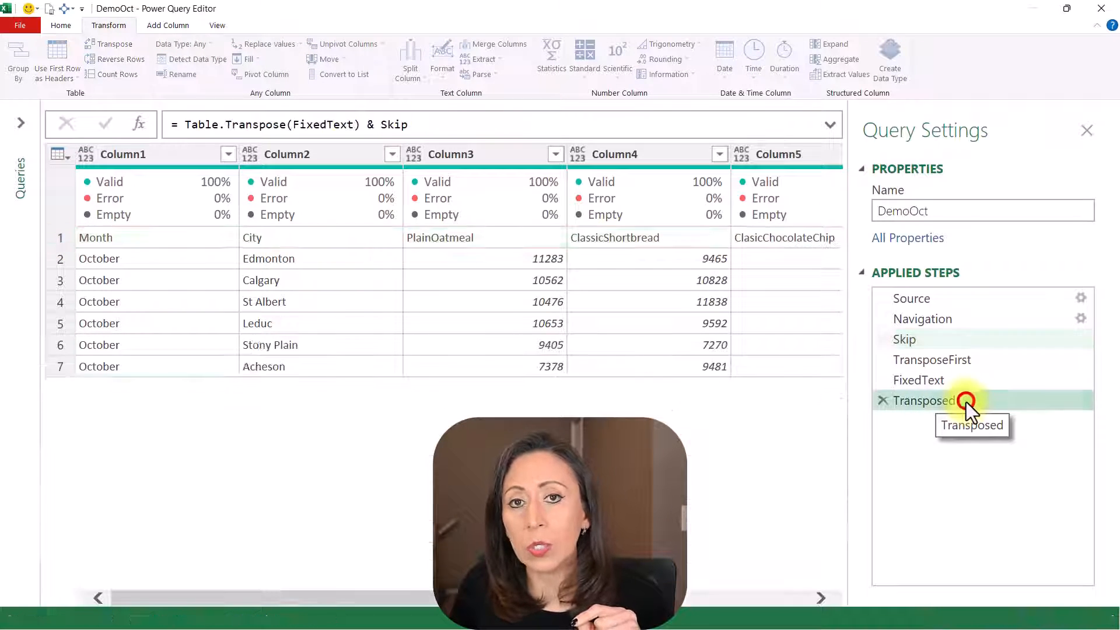
click(381, 123)
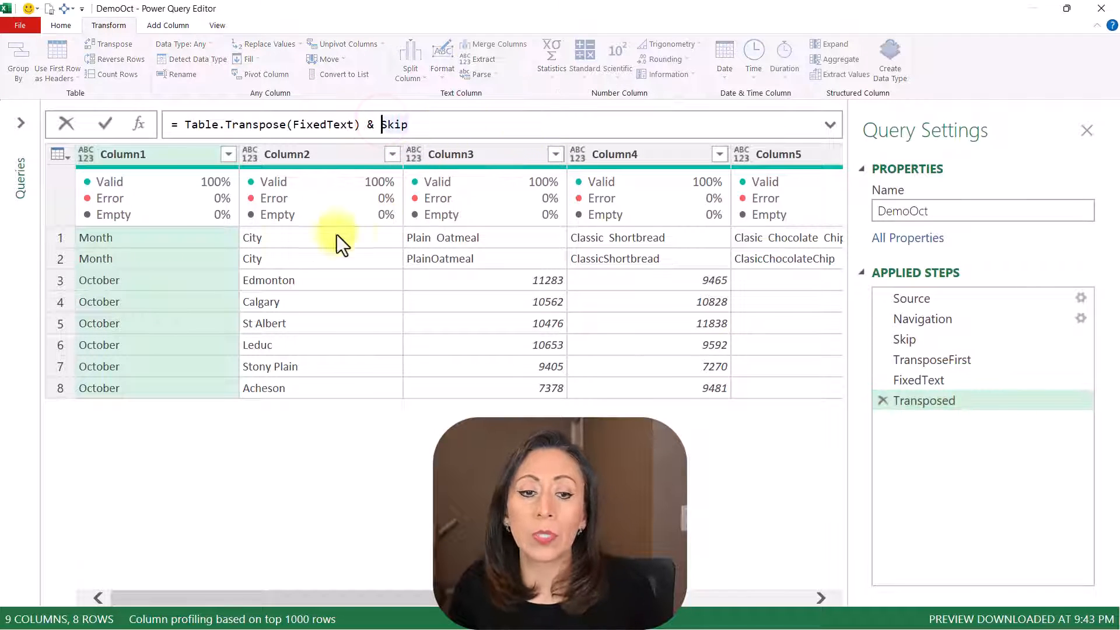
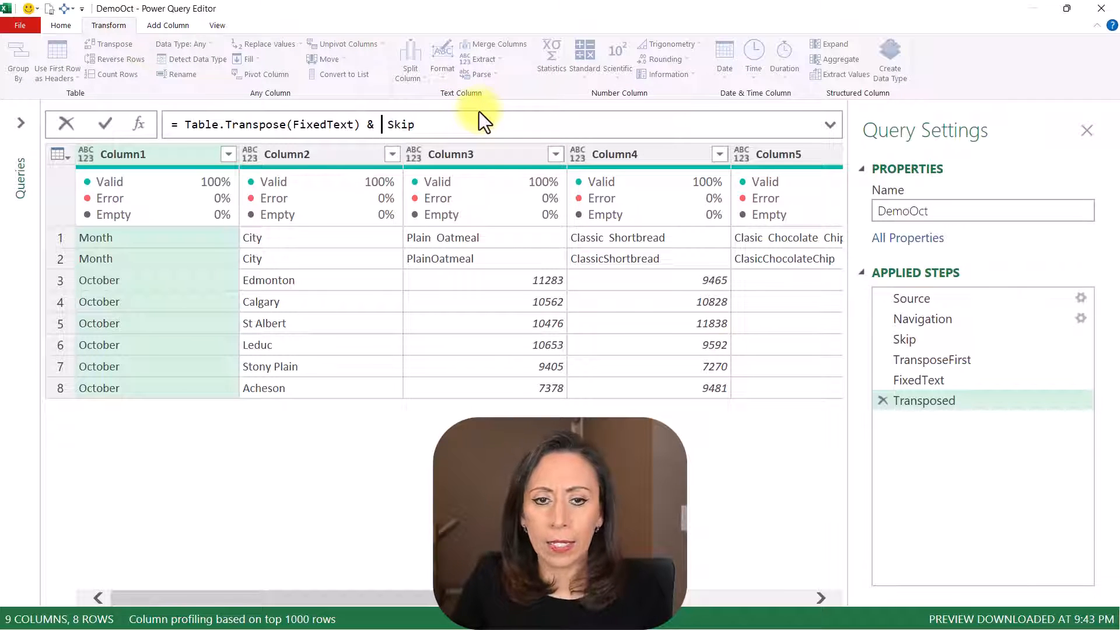
text(table )
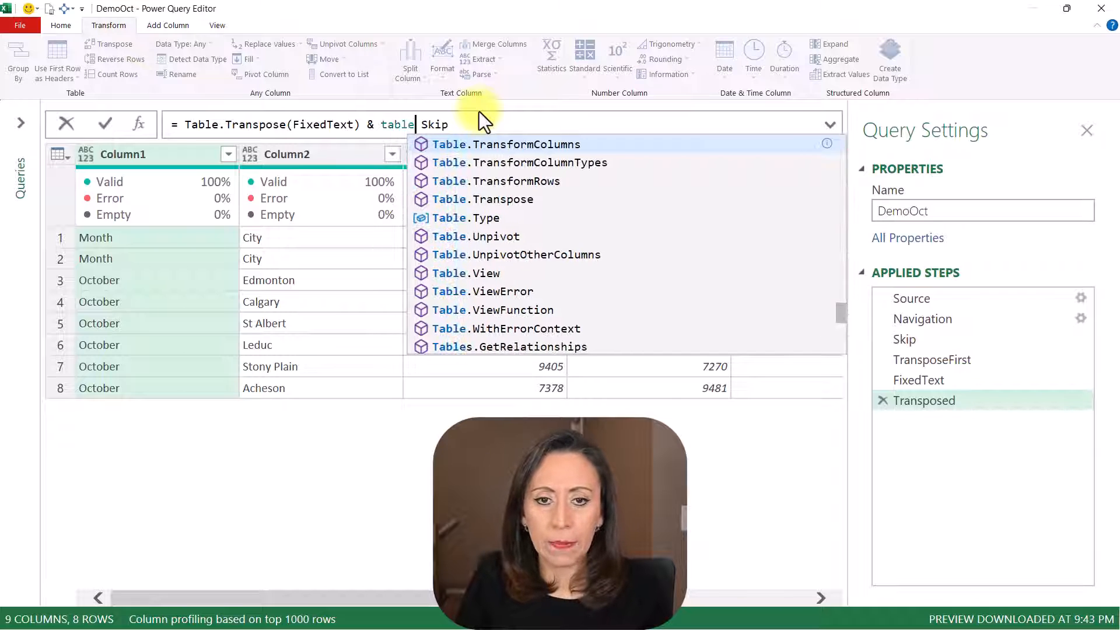
text(sk)
key(Tab)
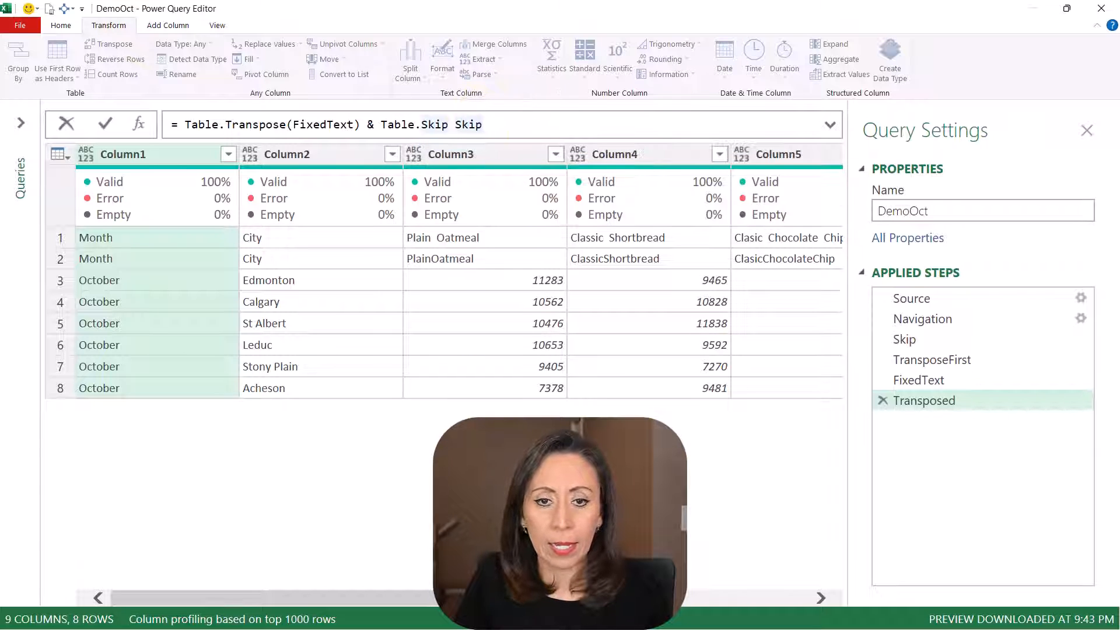
text((Skip)
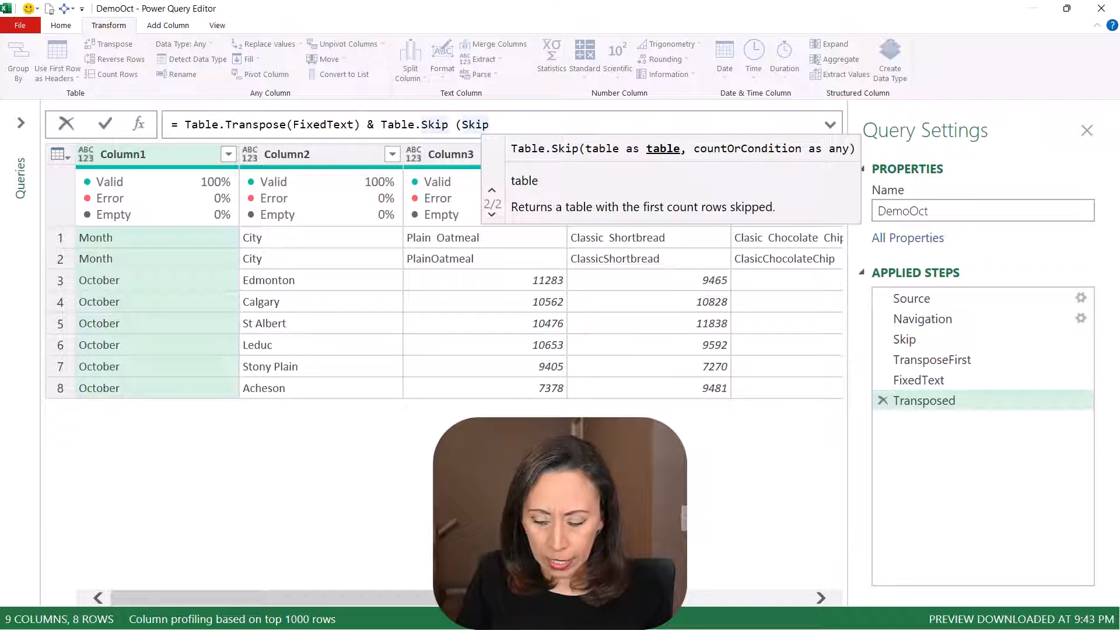
text())
key(Return)
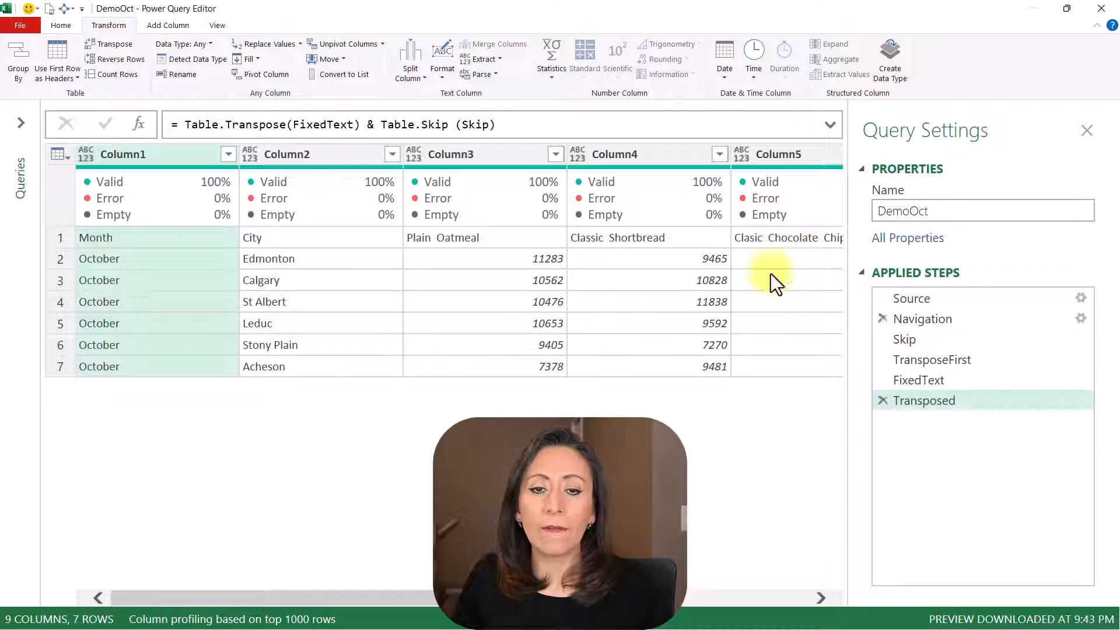
Wrap the whole Transposed formula in Table.PromoteHeaders so its first row becomes the column headers.
click(488, 124)
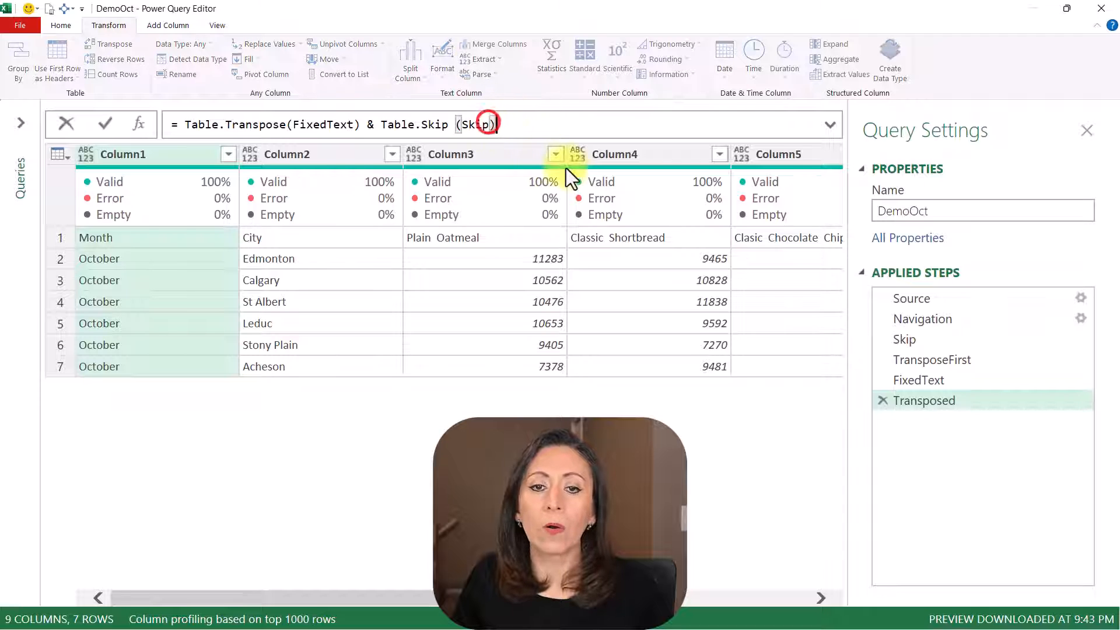
click(635, 113)
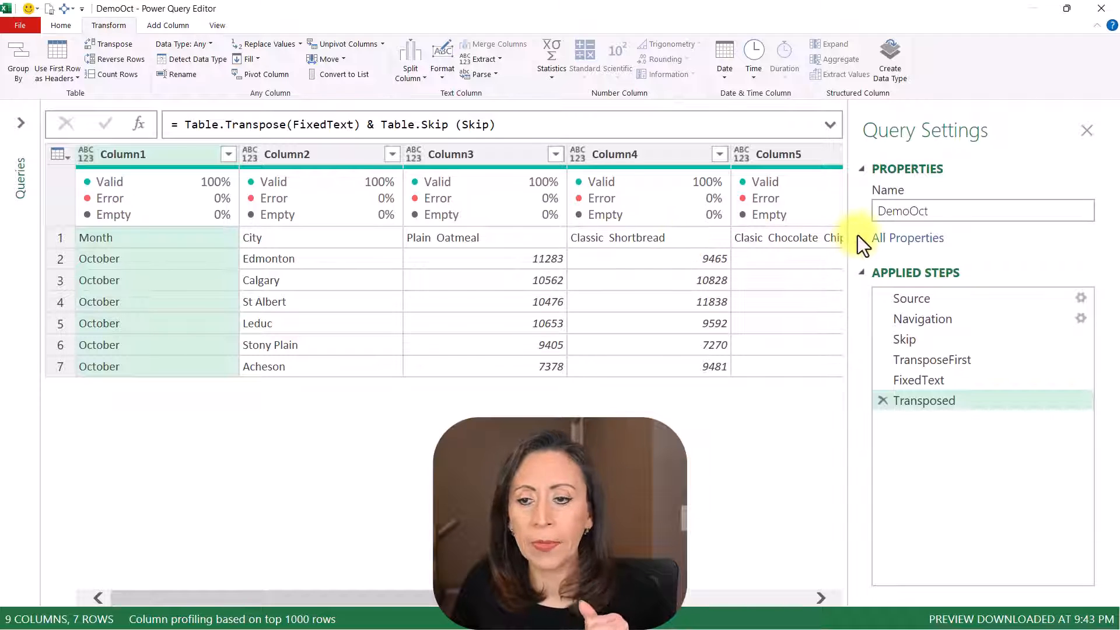
click(182, 124)
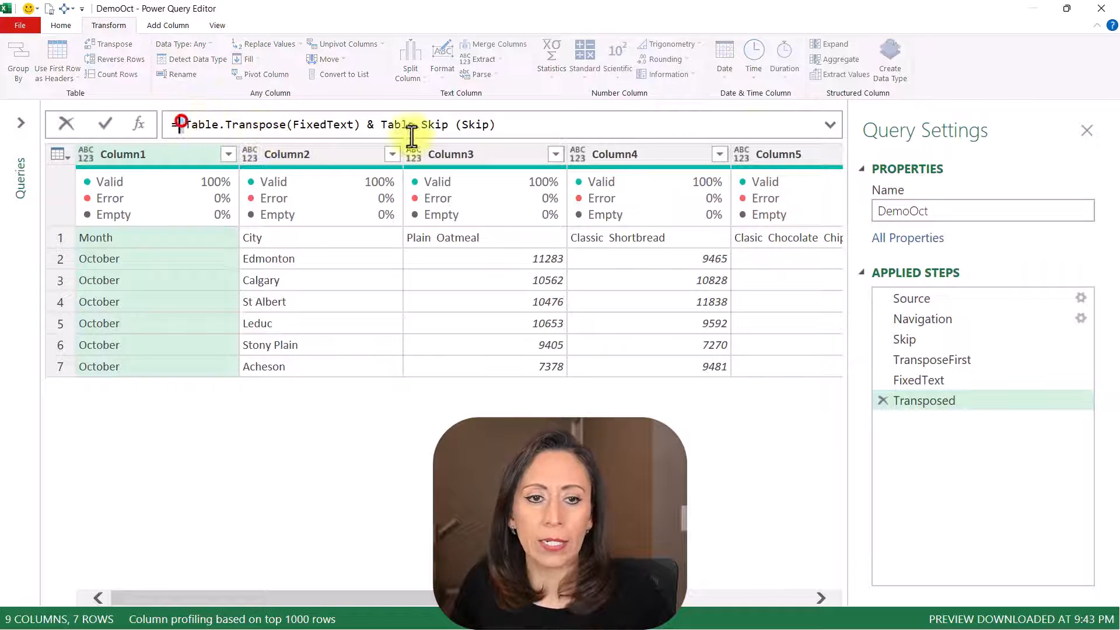
text(tab)
text(prom)
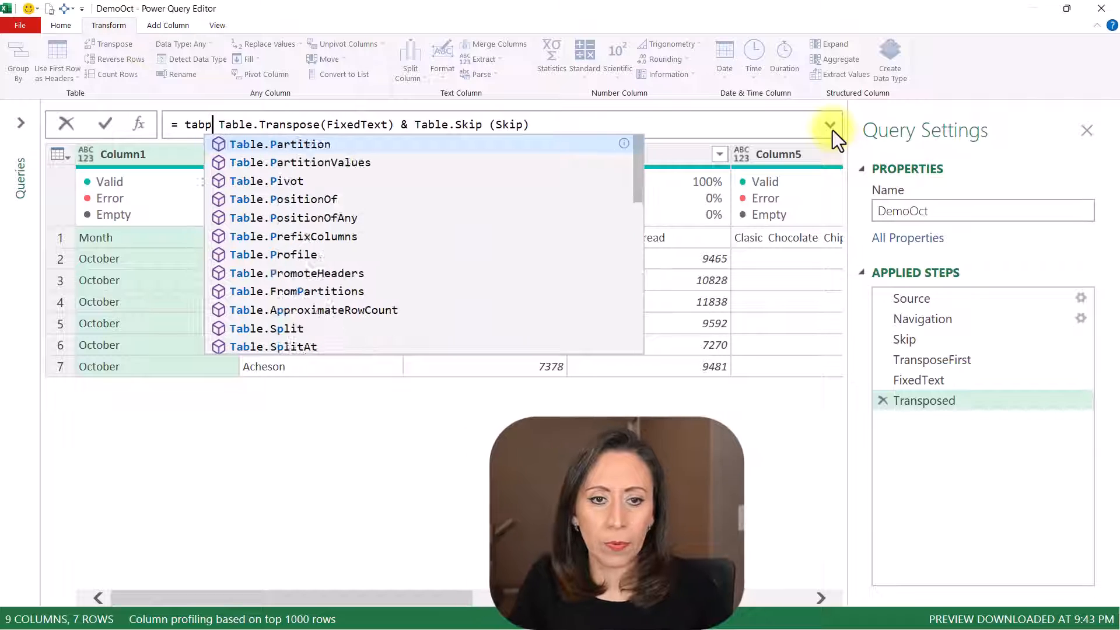
key(Tab)
text(()
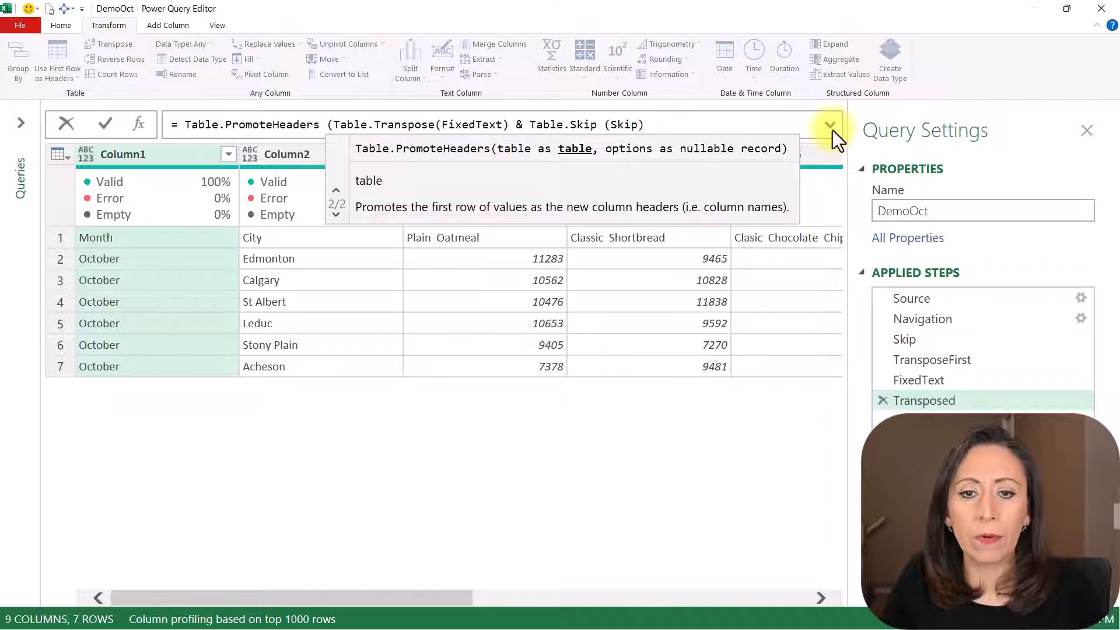
key(End)
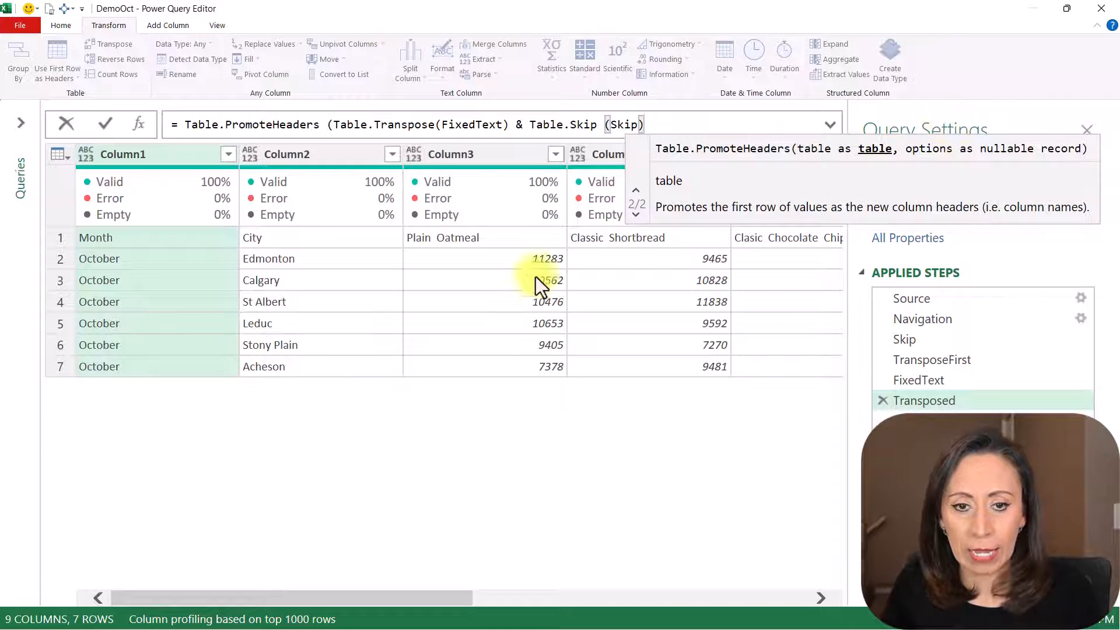
text())
key(Return)
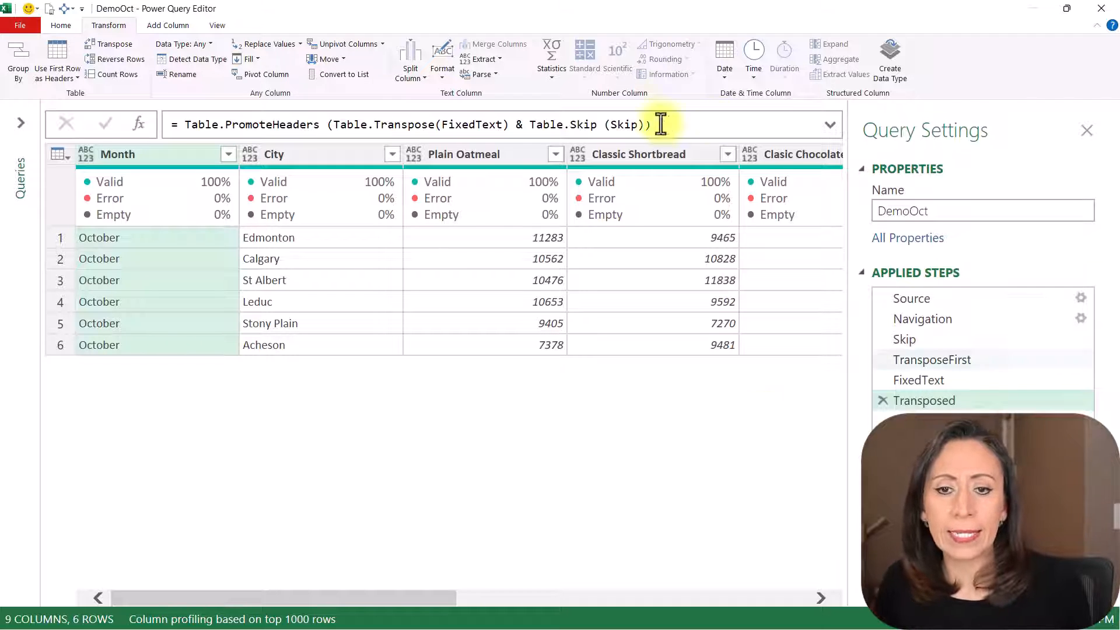
Unpivot all columns other than Month and City.
click(178, 156)
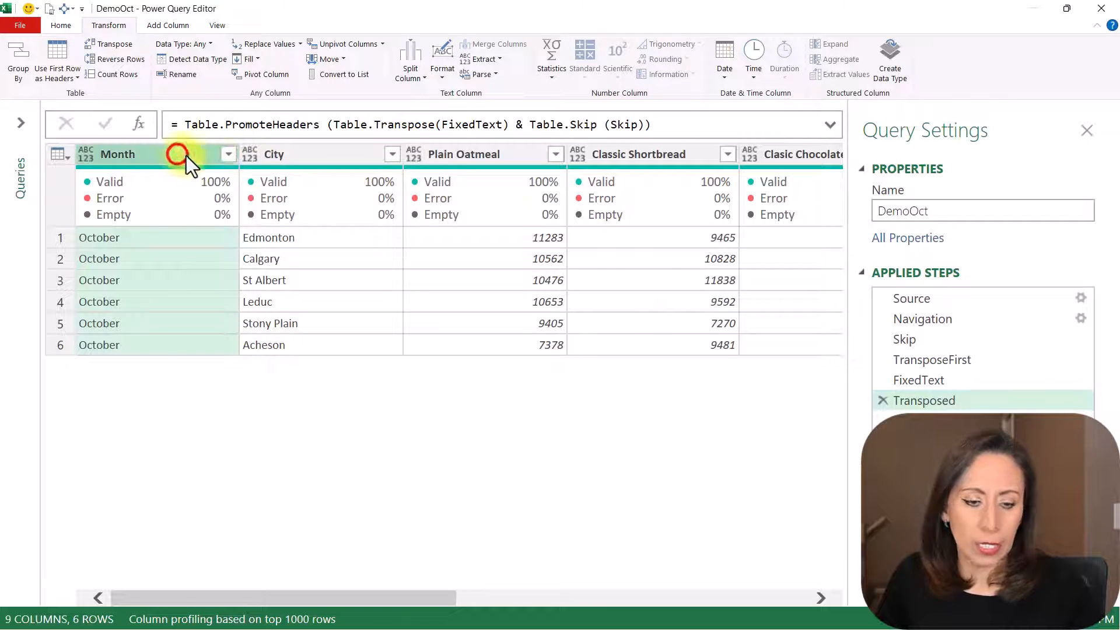
ctrl+click(300, 153)
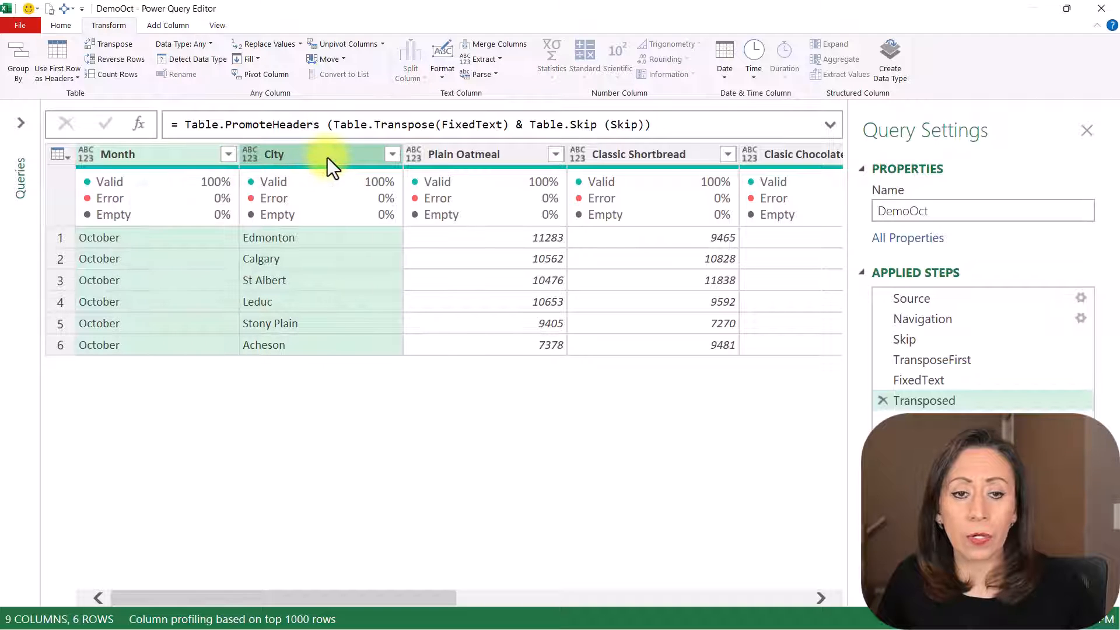
right_click(260, 155)
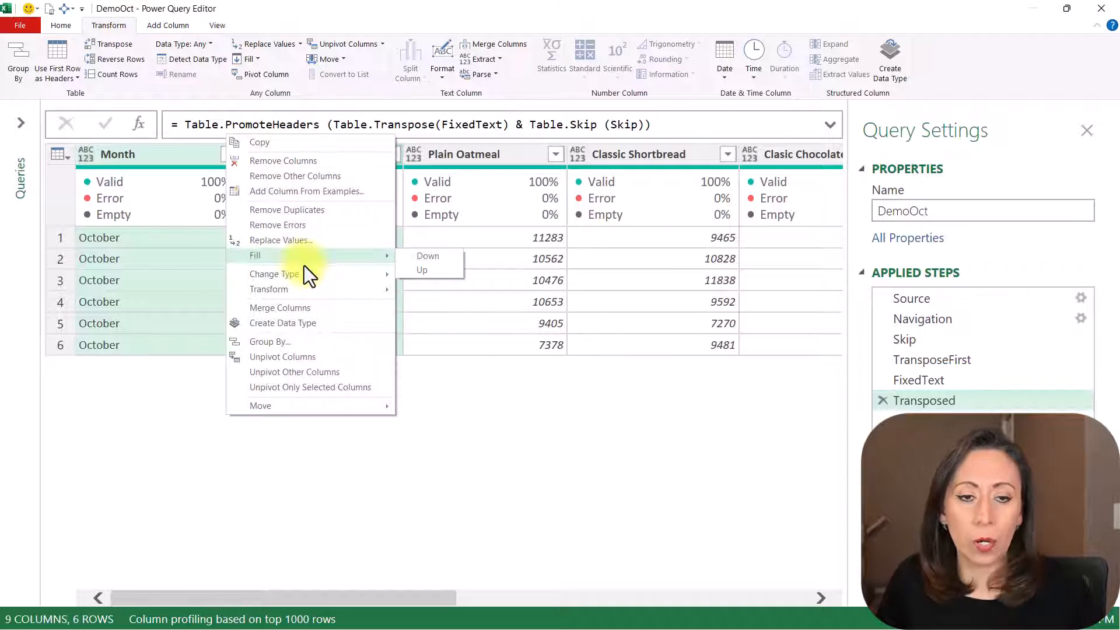
click(293, 372)
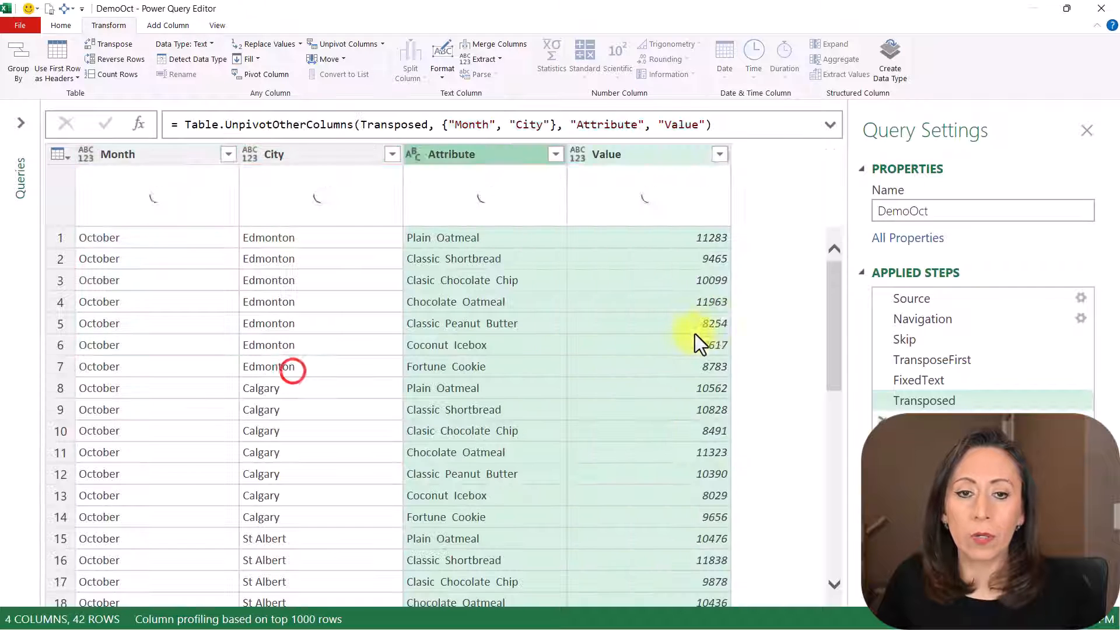
Replace the "Attribute" column name with "Flavour" inside the Table.UnpivotOtherColumns formula.
click(335, 156)
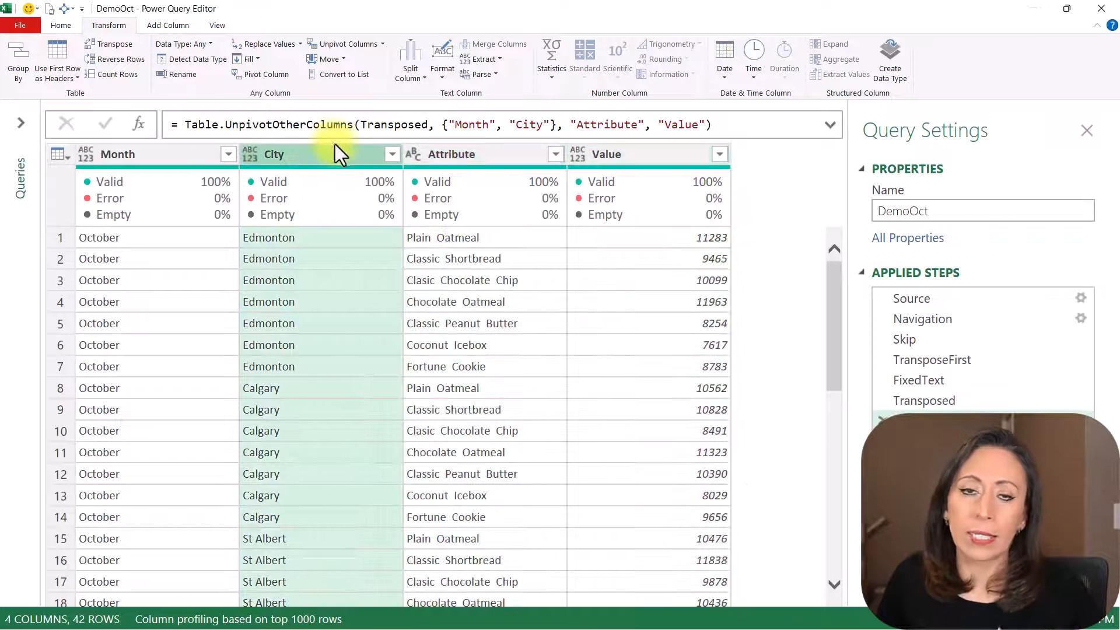
click(516, 156)
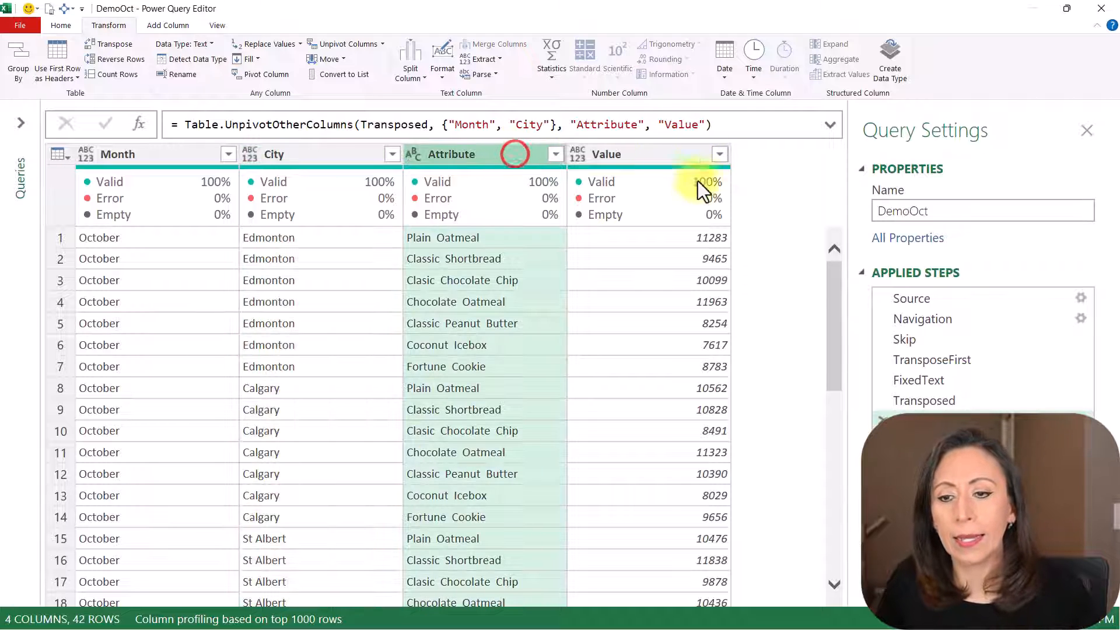
click(492, 161)
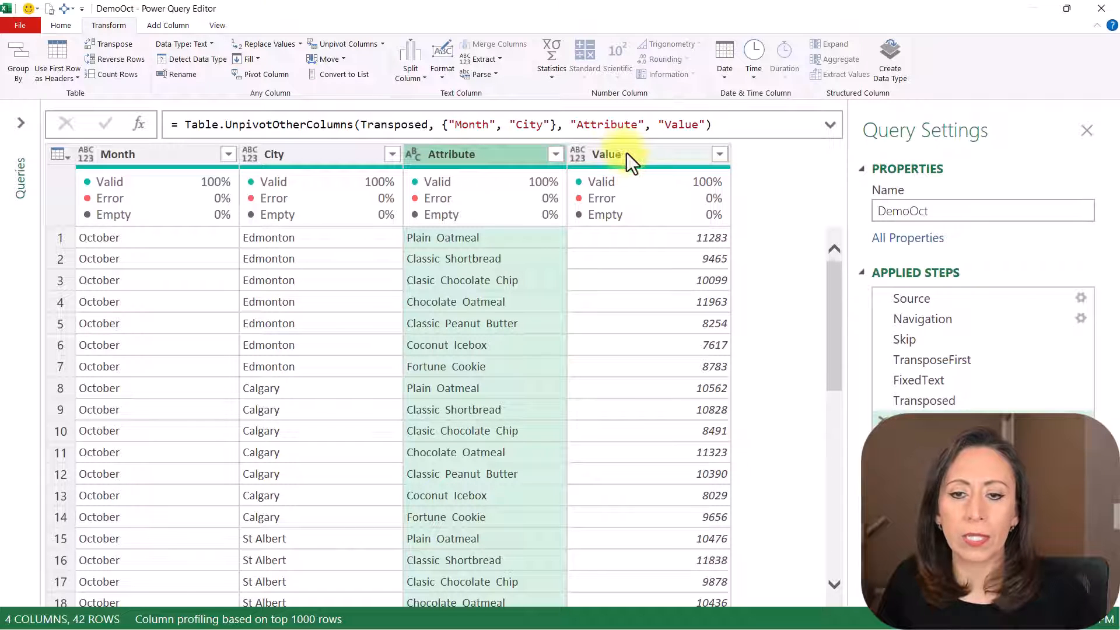
drag(578, 124, 638, 124)
double_click(432, 160)
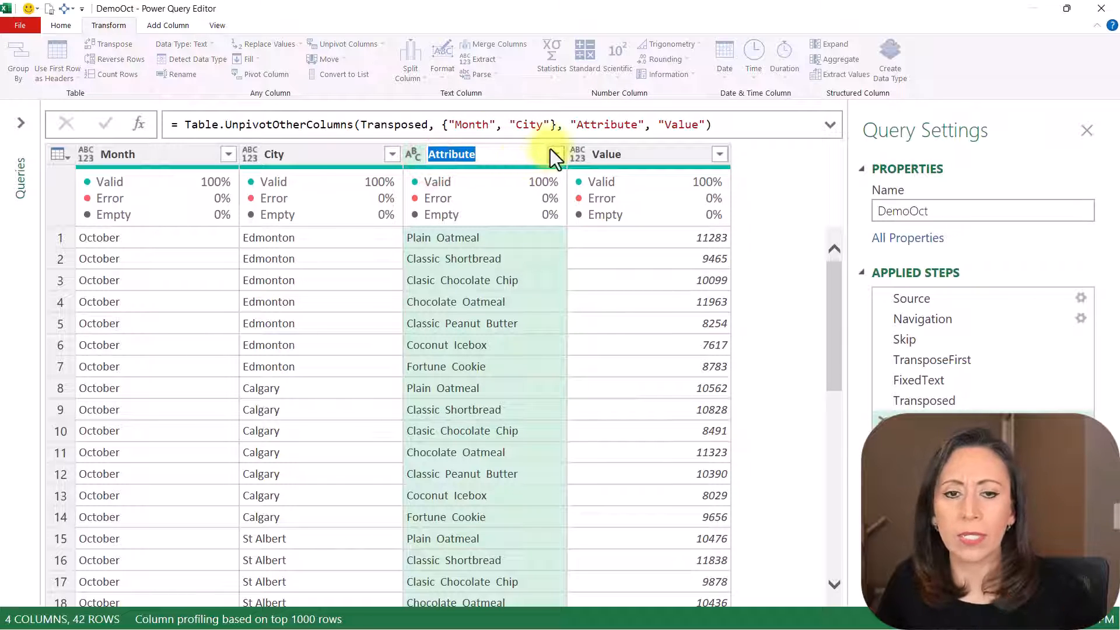
key(Escape)
click(587, 124)
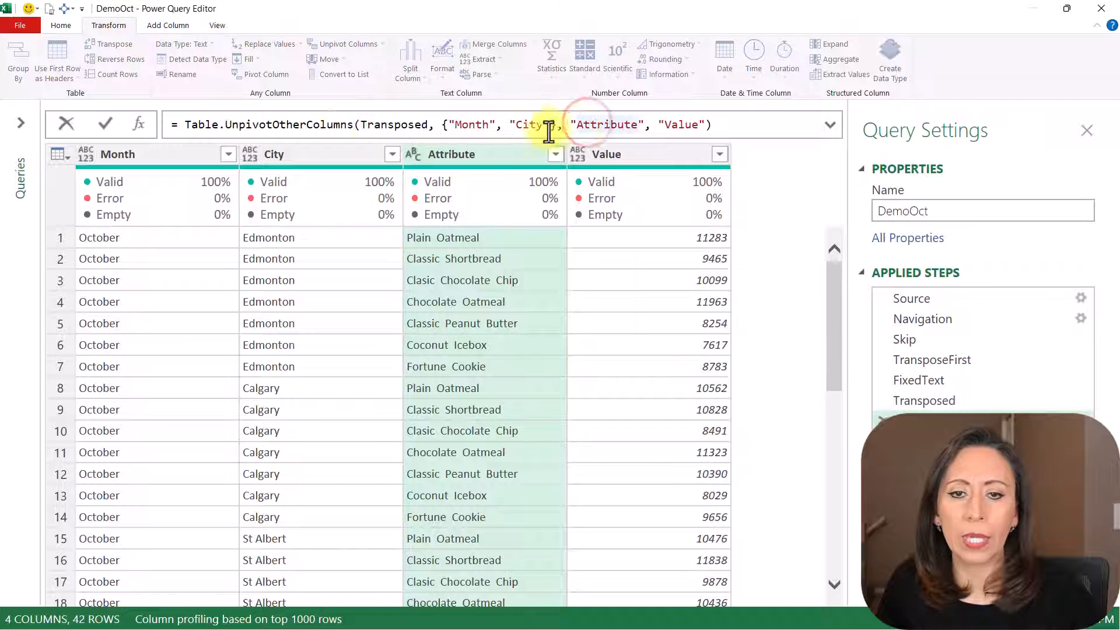
drag(577, 125, 642, 128)
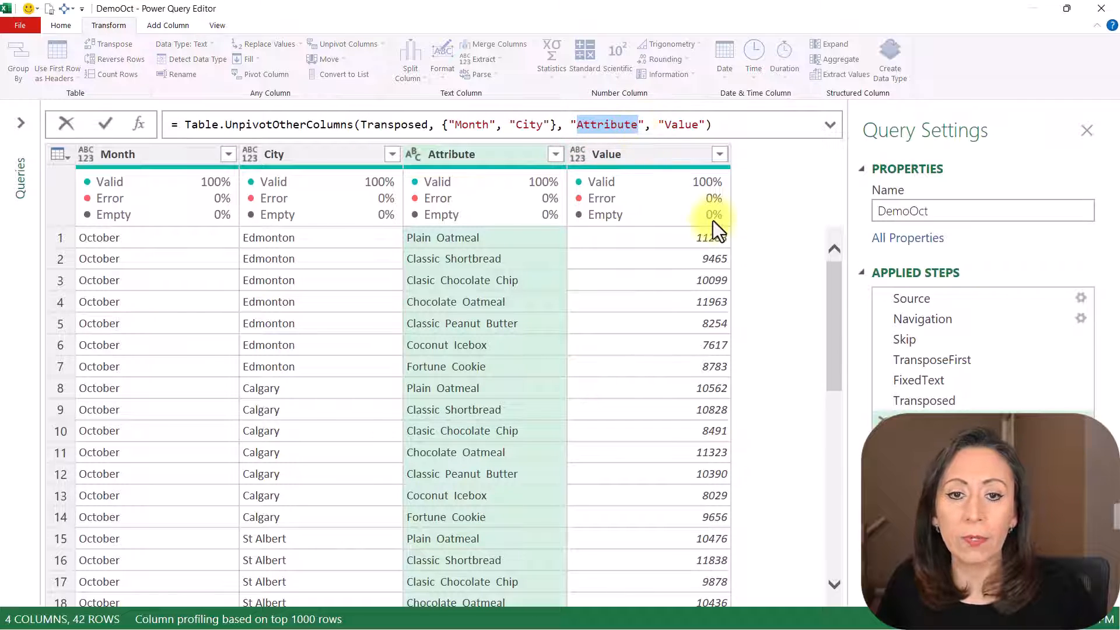
text(Flavour)
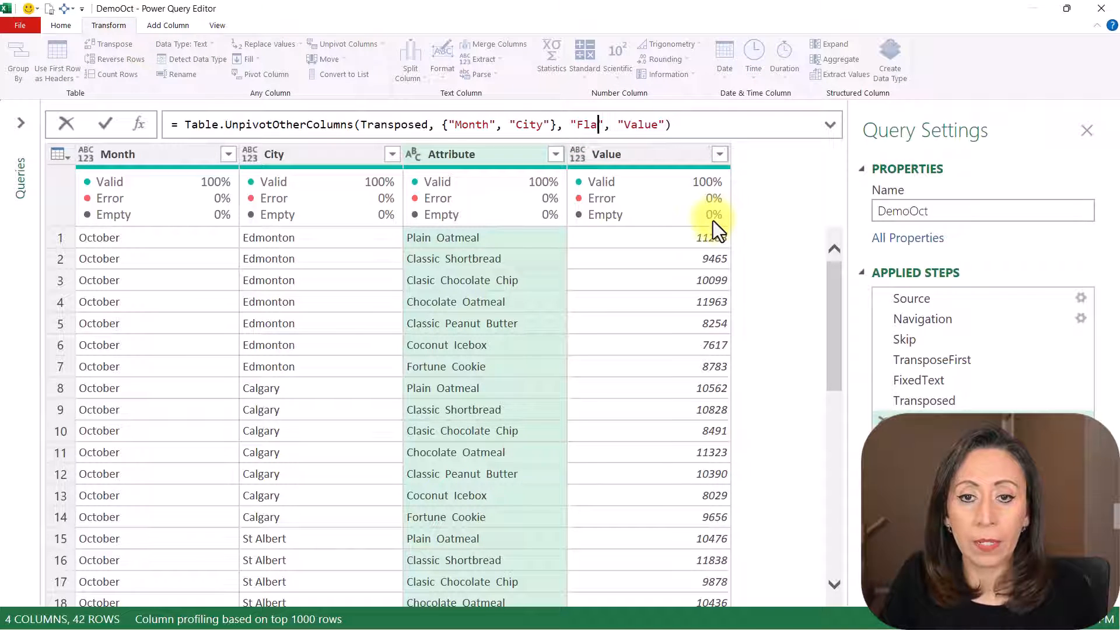
Replace the "Value" column name with "Amount" in the unpivot formula and apply the edited formula.
key(Right)
key(Right)
key(Right)
key(Right)
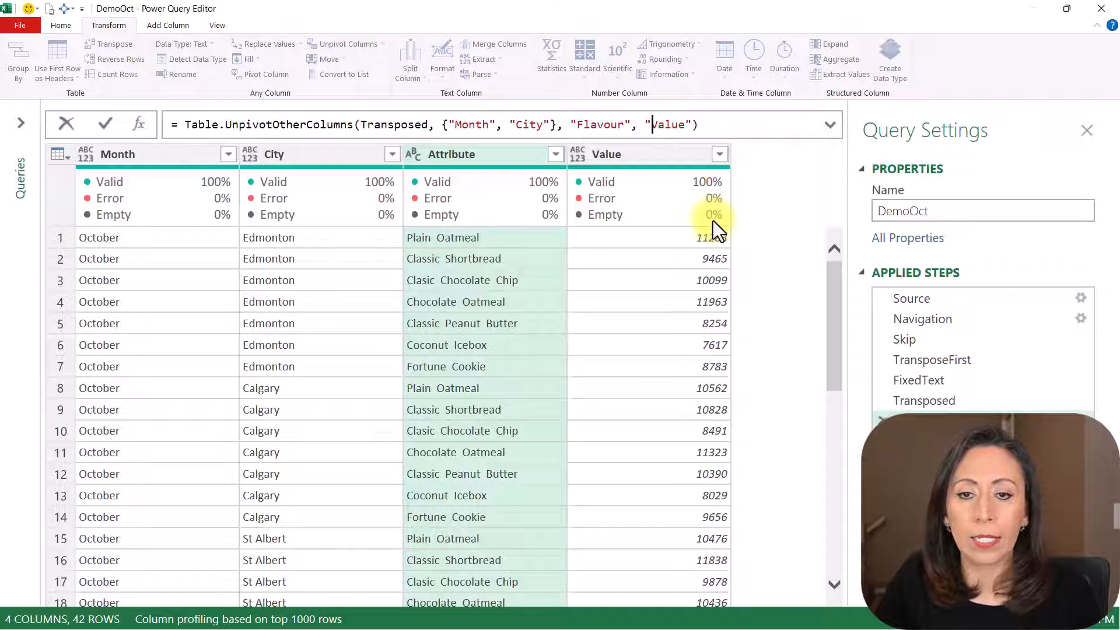
key(shift+Right)
key(shift+Right)
key(shift+Right)
key(shift+Right)
key(shift+Right)
text(Amount)
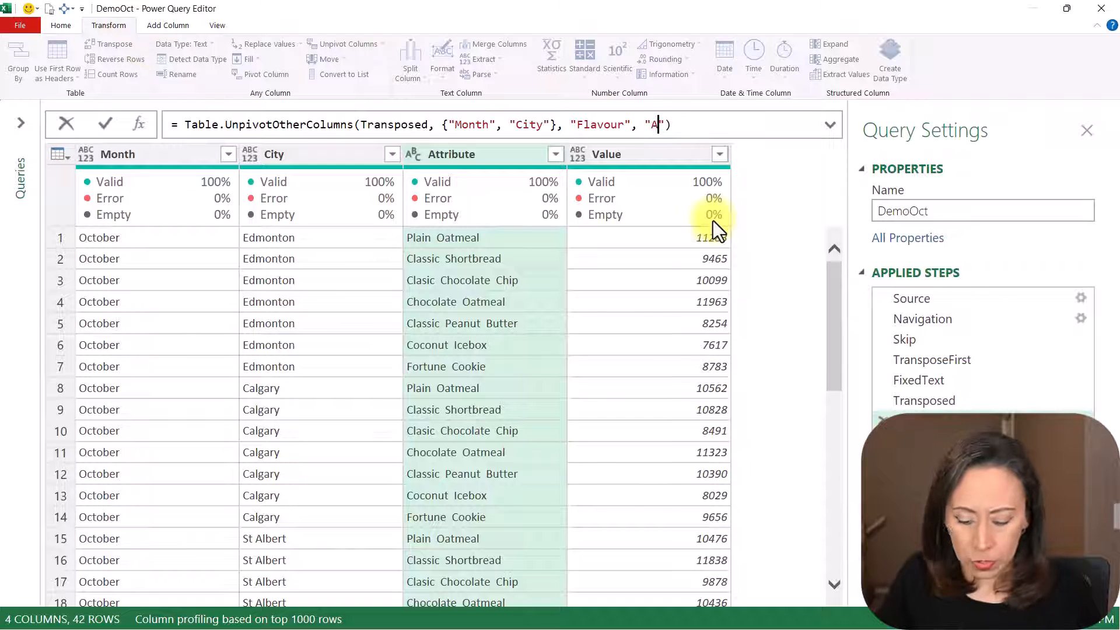
key(Return)
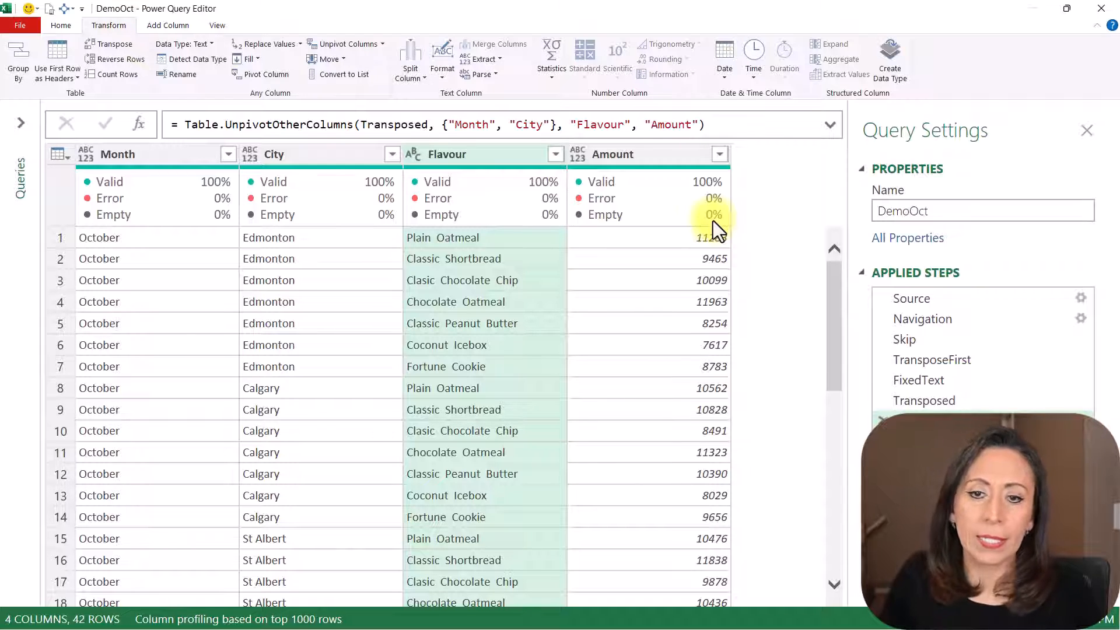
Rename the applied step that unpivots the flavour columns.
click(650, 155)
double_click(983, 417)
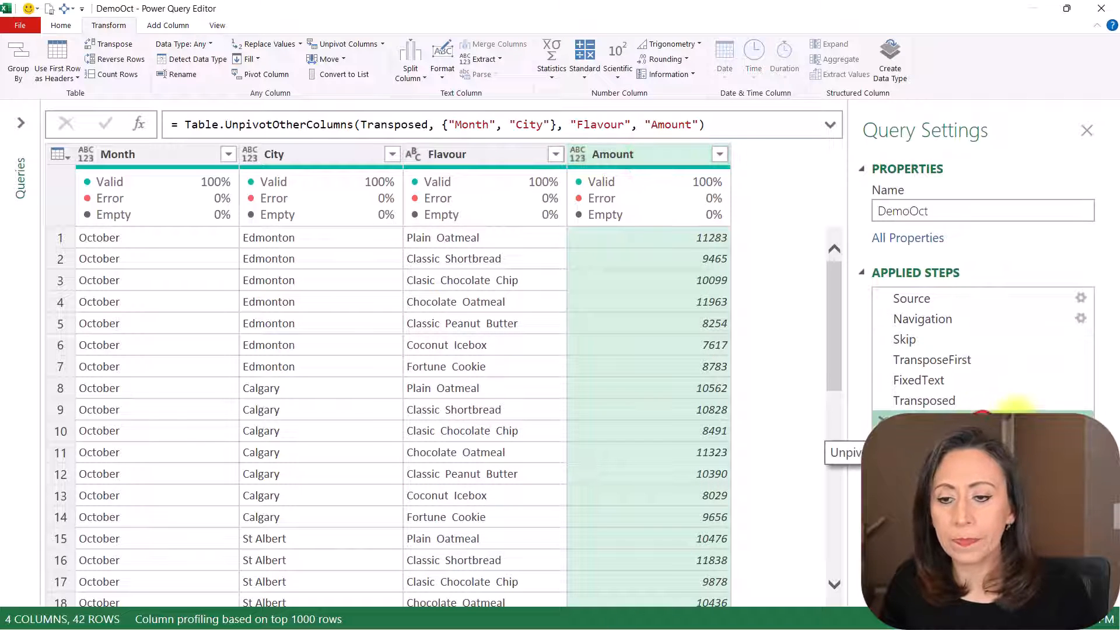
key(End)
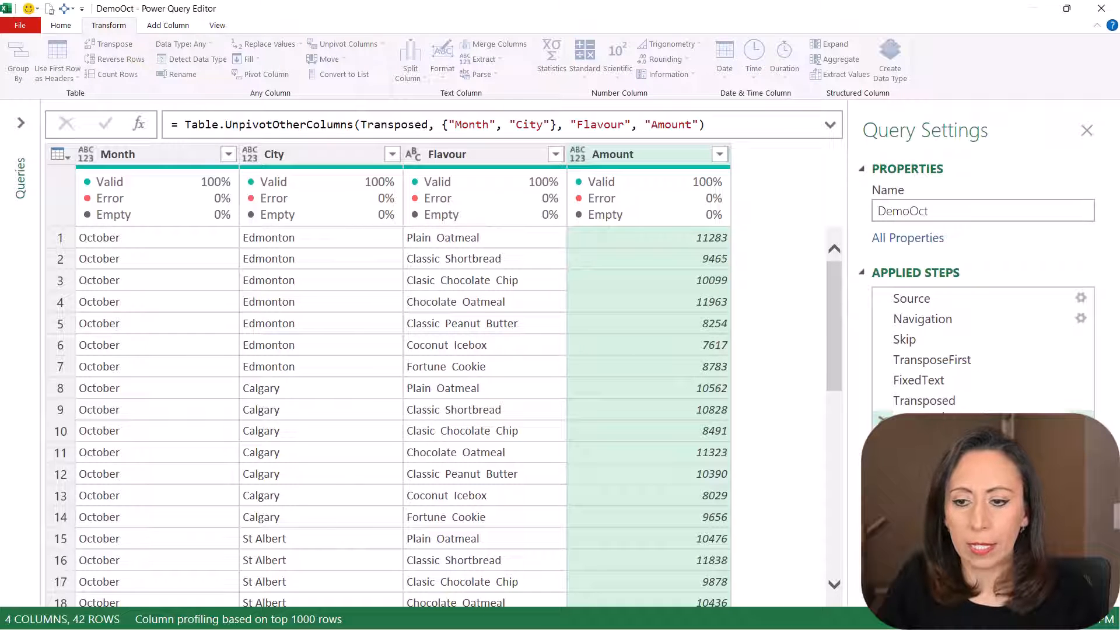
key(Return)
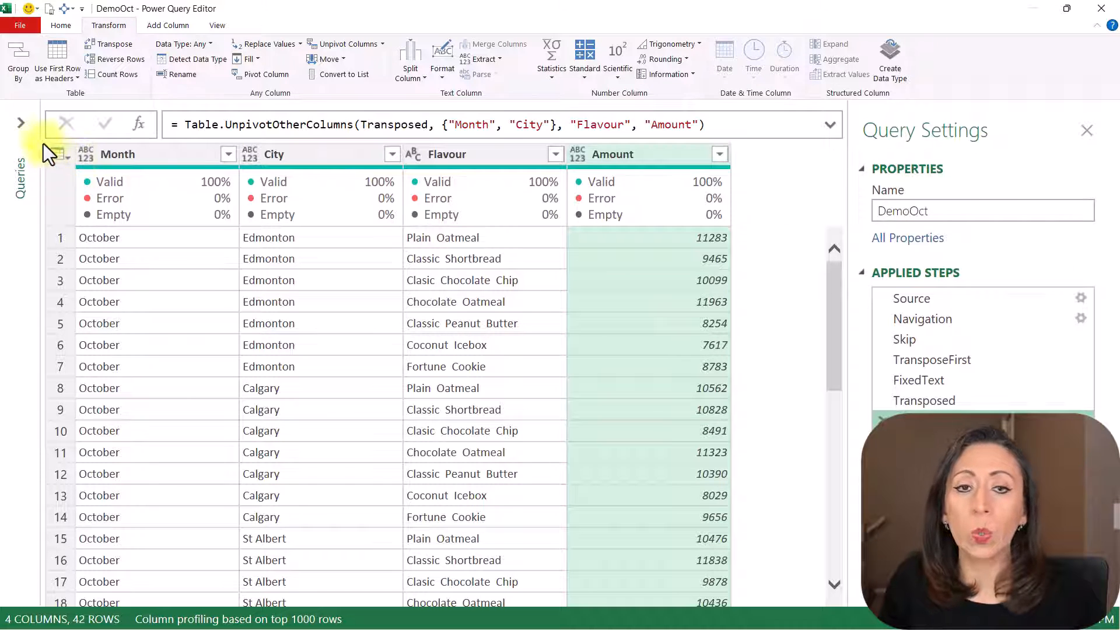
Check the list of queries and view the result of the TransposeFirst step.
click(20, 127)
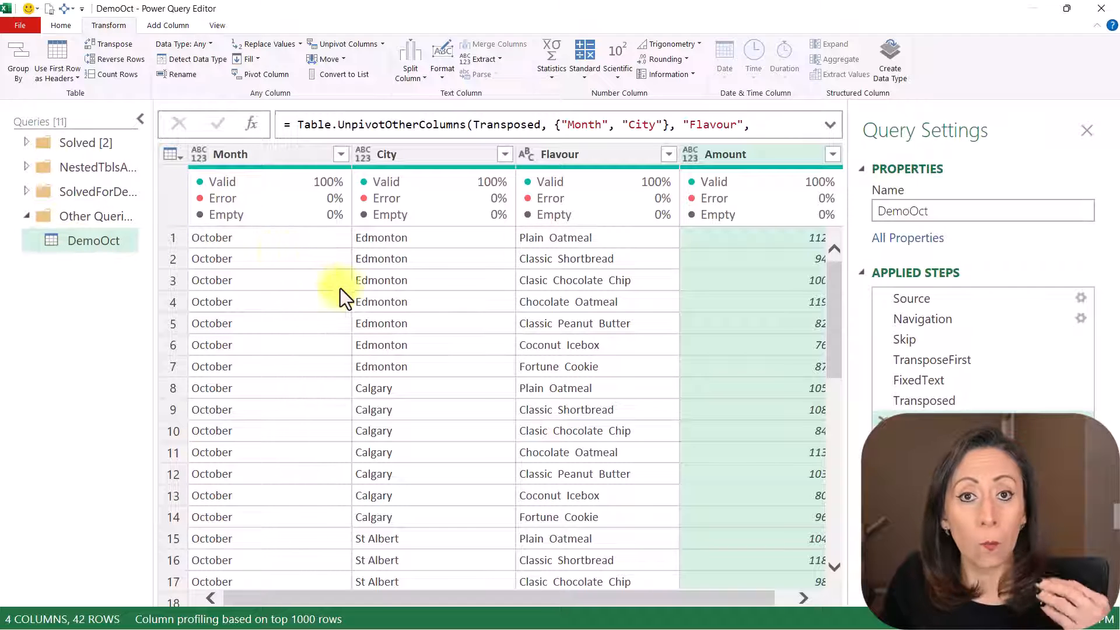
click(140, 121)
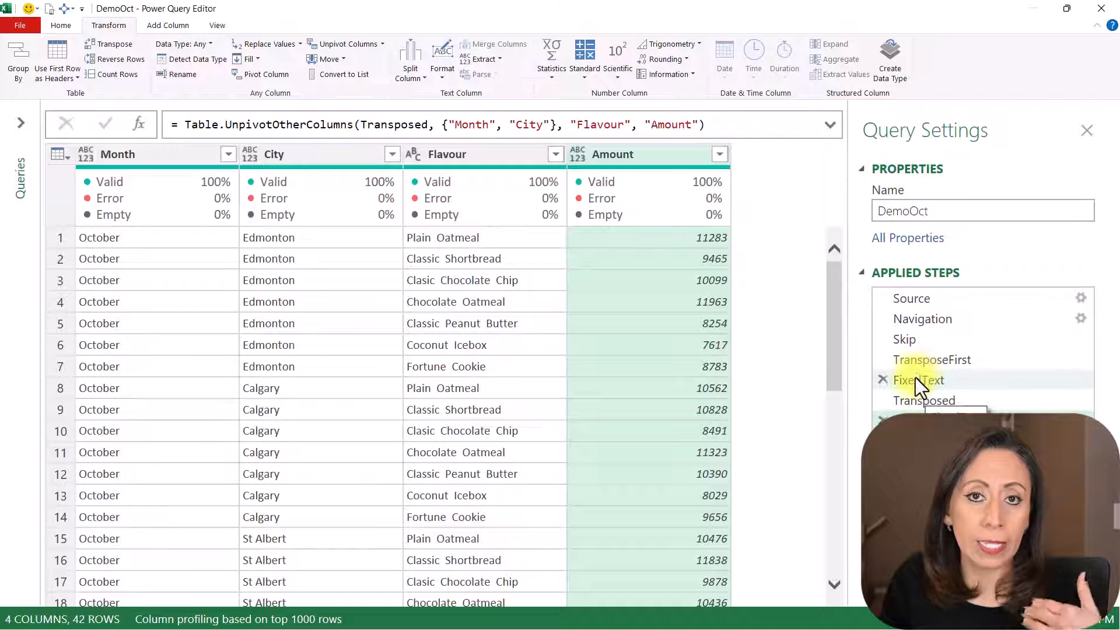
click(953, 363)
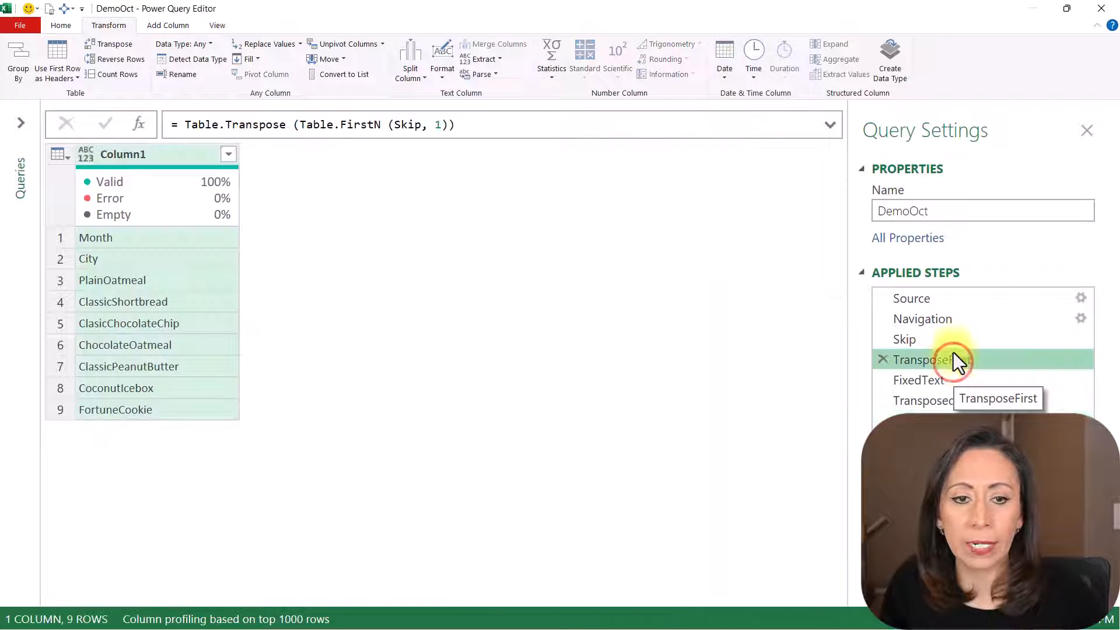
Review the DemoOct query's M code in the Advanced Editor, highlighting the lines from Skip through the end, and close it without changes.
click(953, 342)
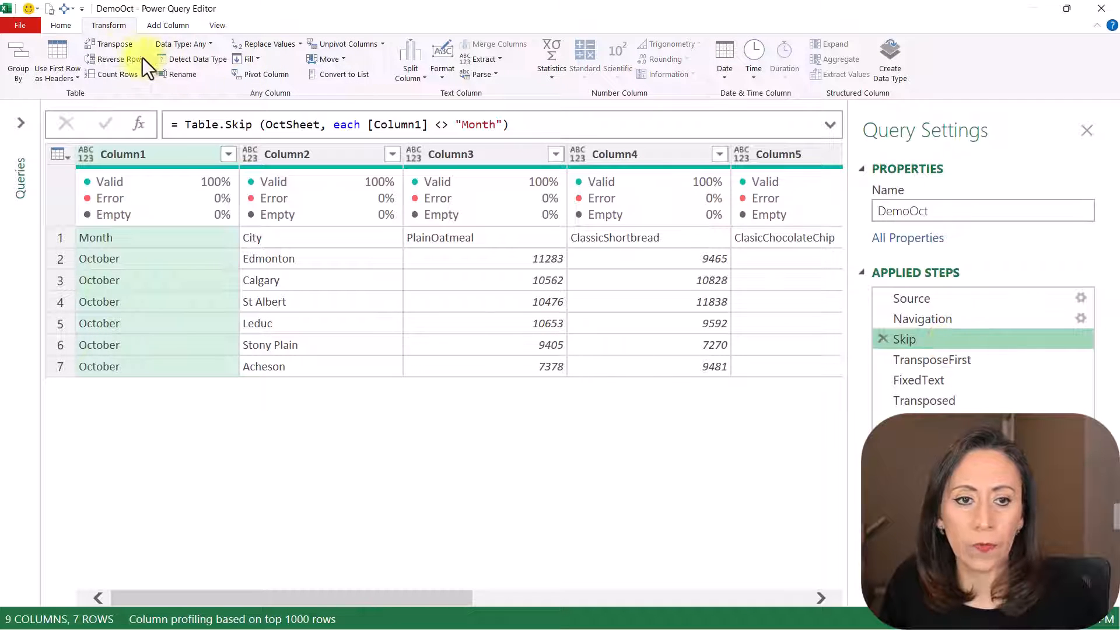
click(70, 24)
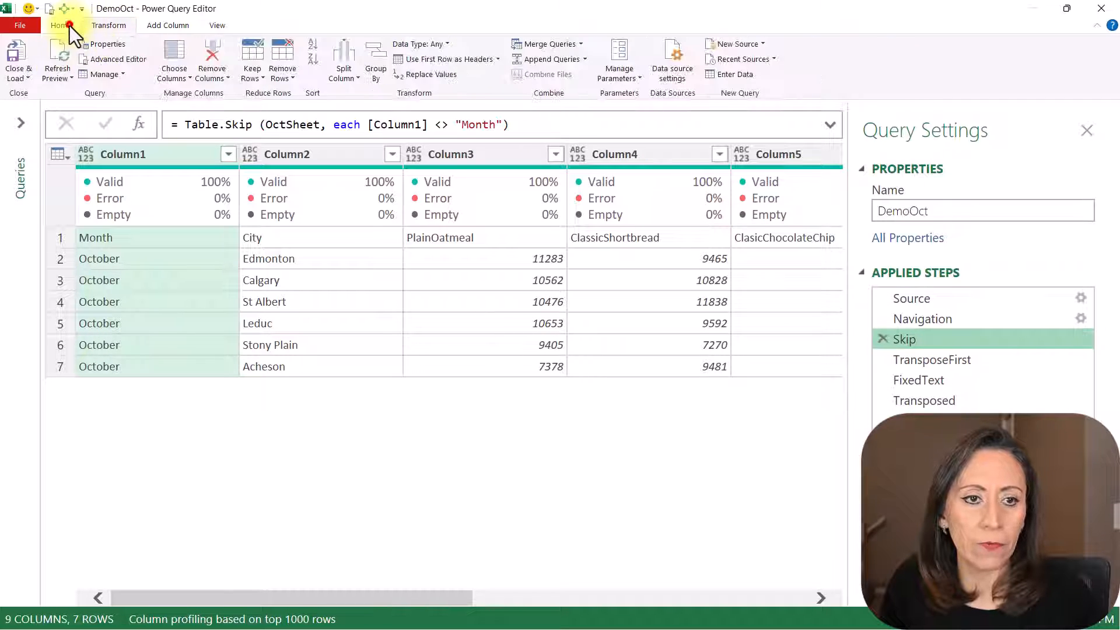
click(105, 57)
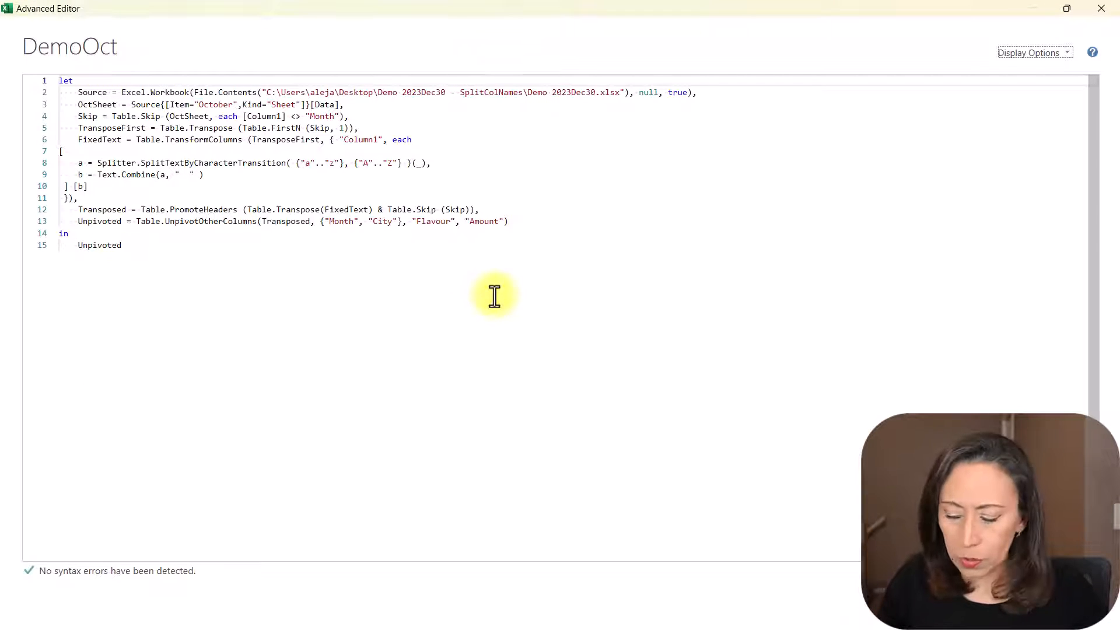
key(ctrl+shift+plus)
key(ctrl+shift+plus)
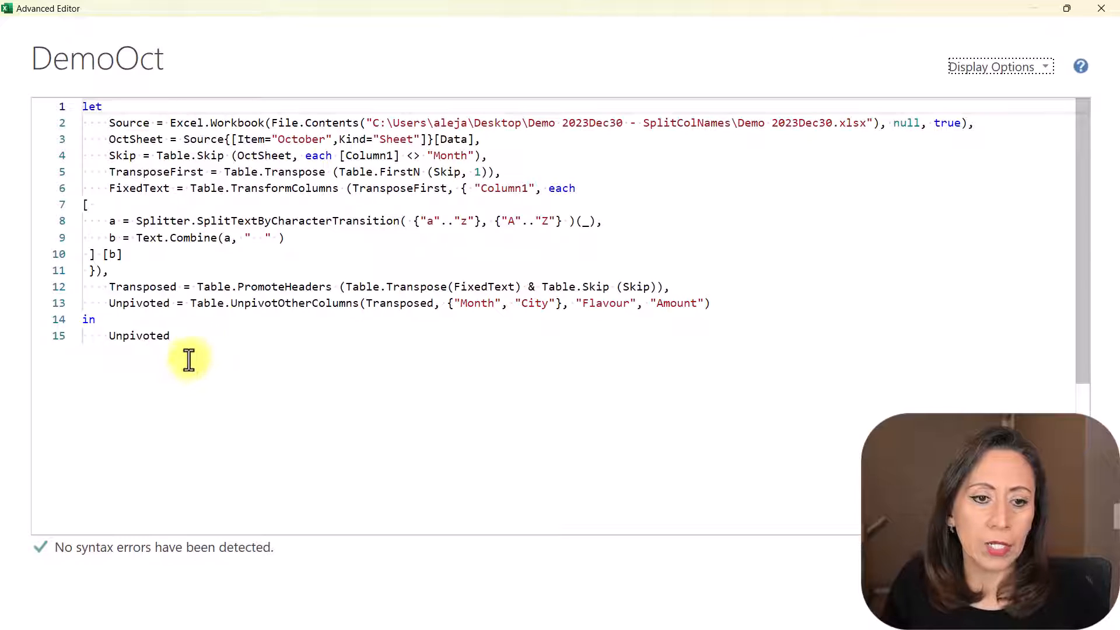
drag(187, 358, 45, 149)
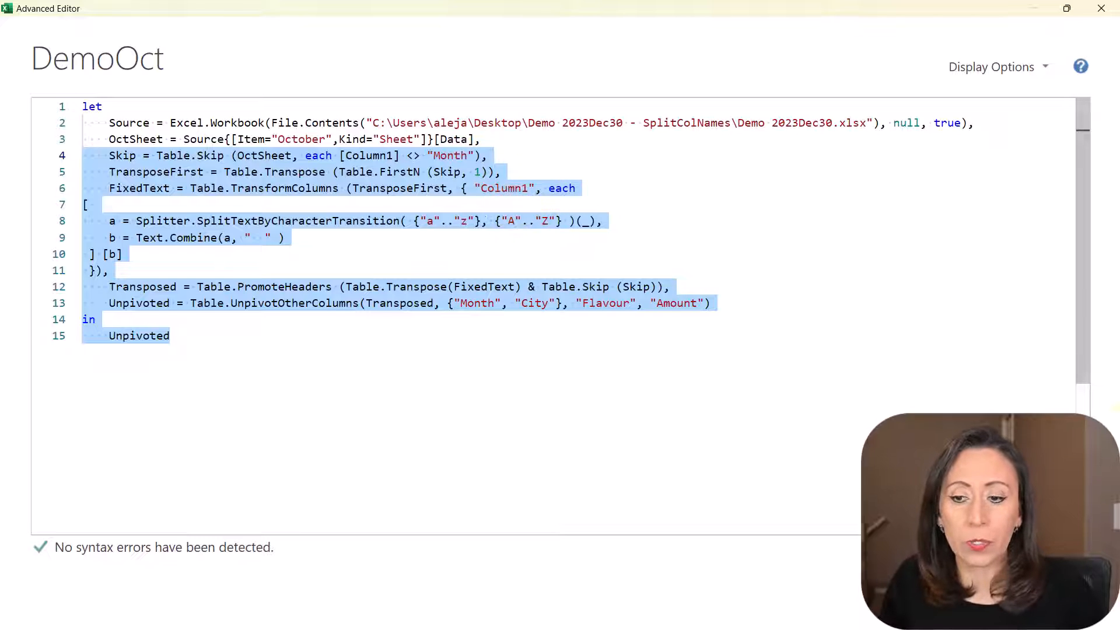
key(Escape)
key(Escape)
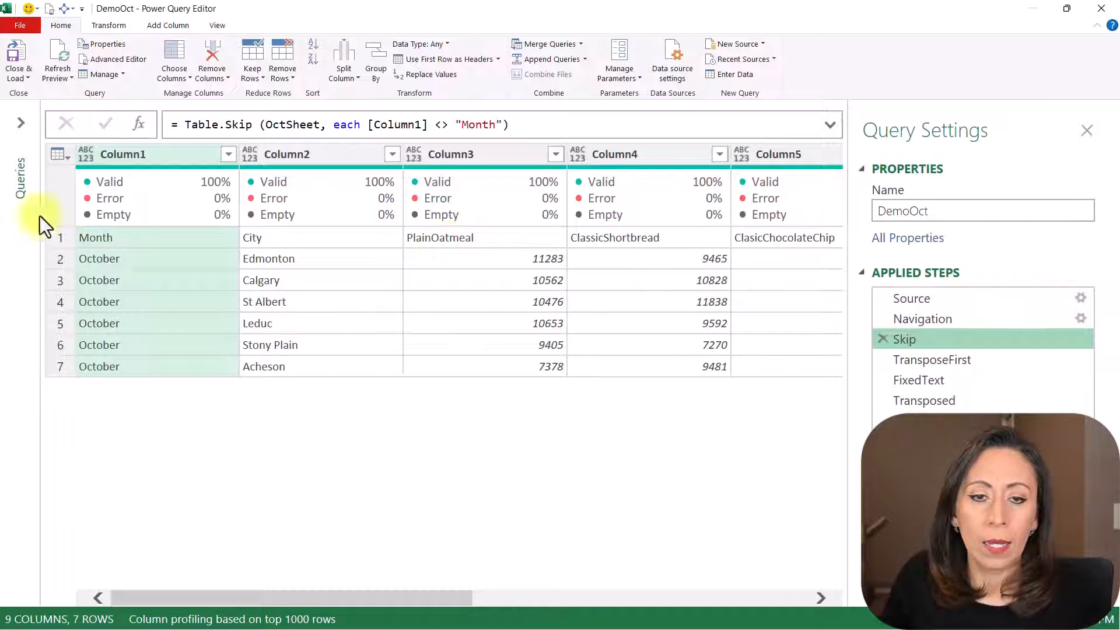
Duplicate the DemoOct query and rename the copy DemoNested.
click(19, 124)
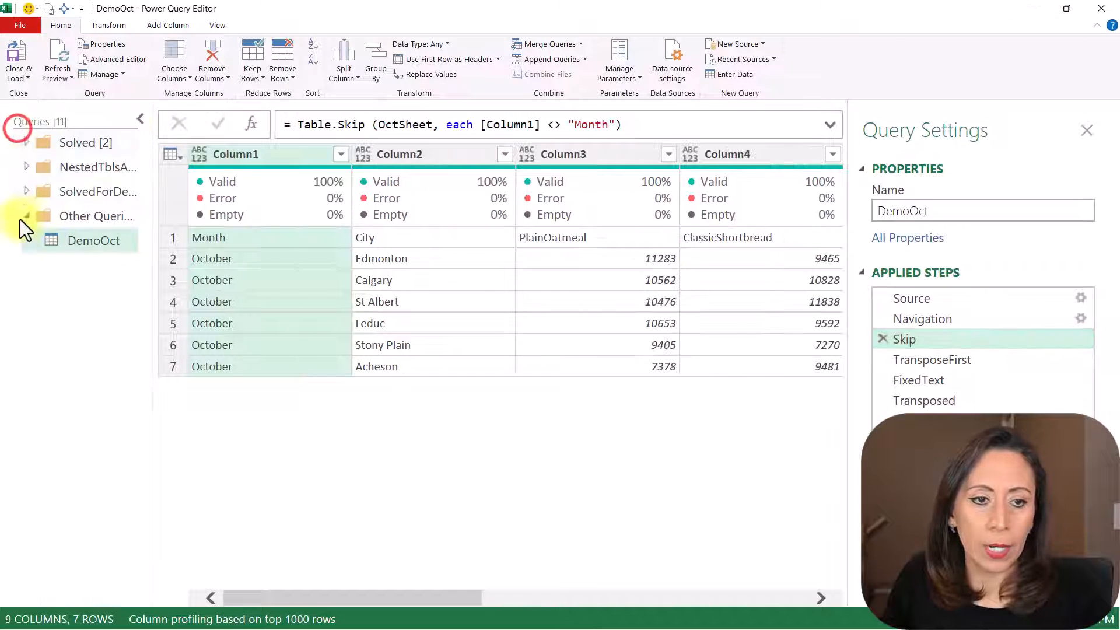
right_click(71, 241)
click(88, 272)
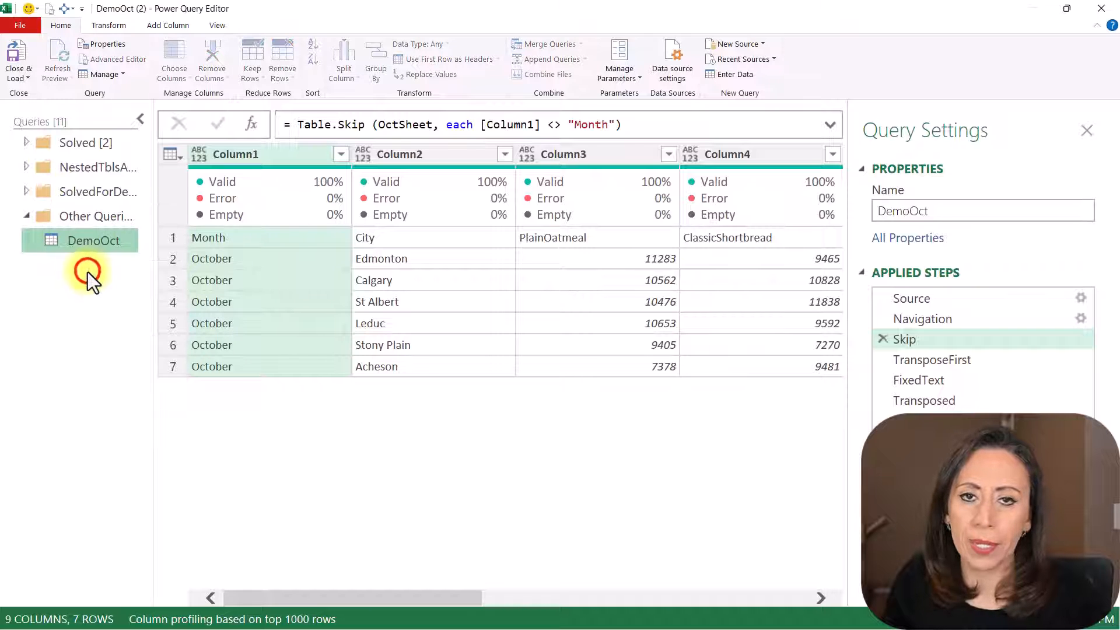
click(123, 268)
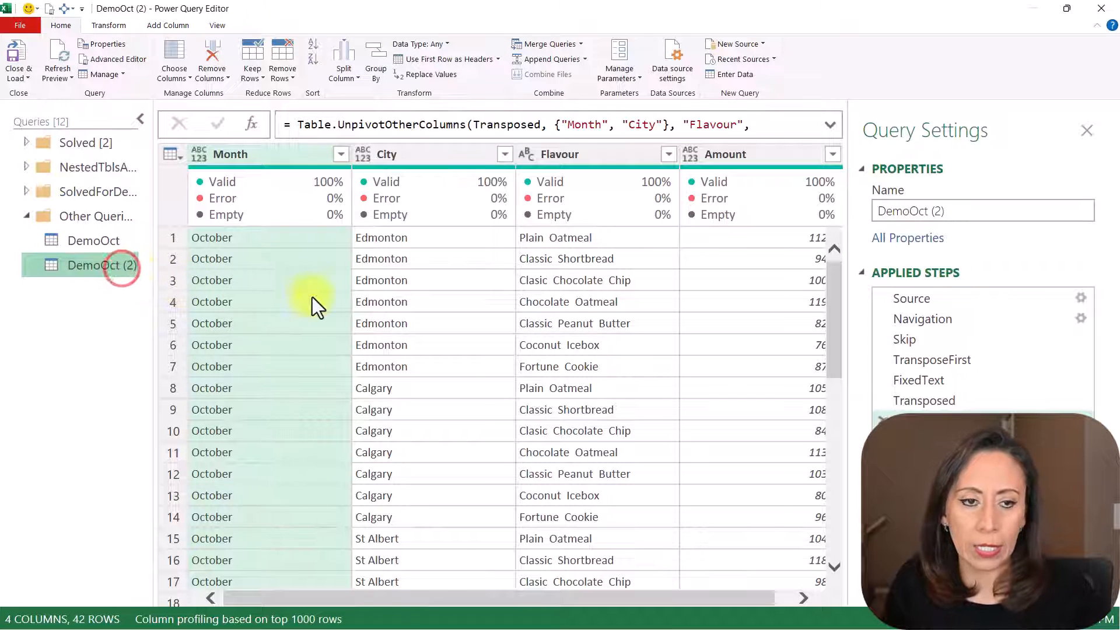
text(Dem)
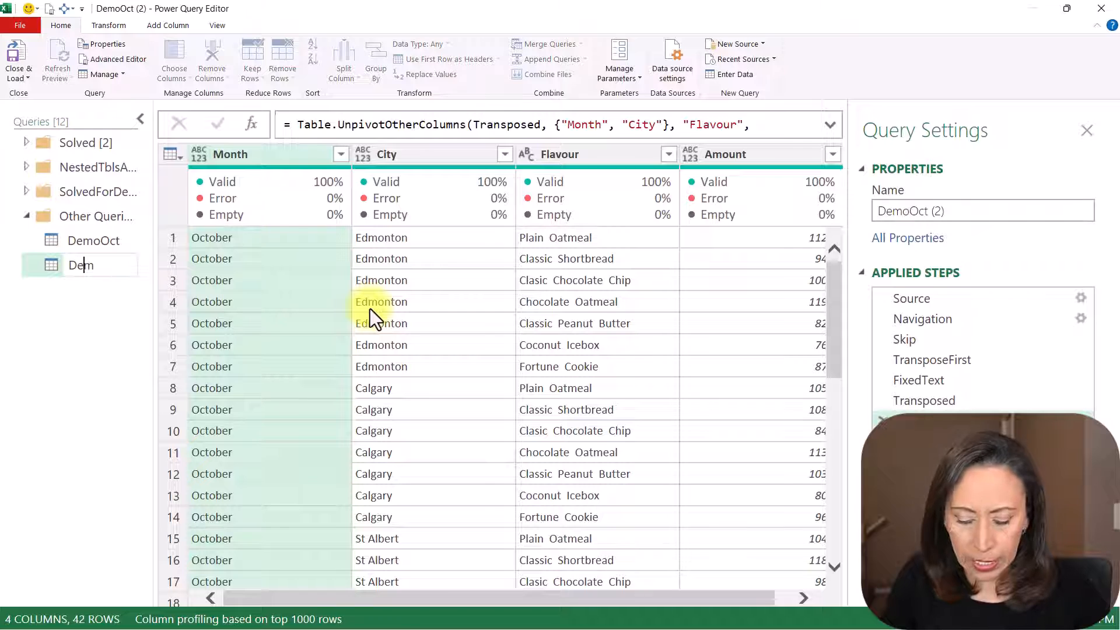
text(oNEew)
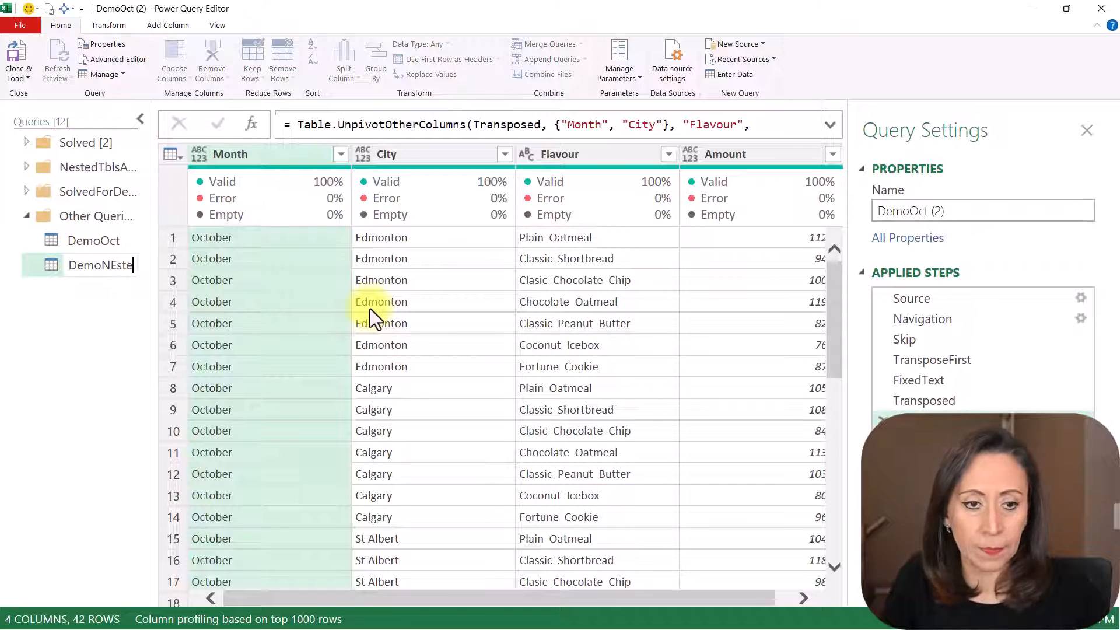
key(BackSpace)
key(BackSpace)
text(sted)
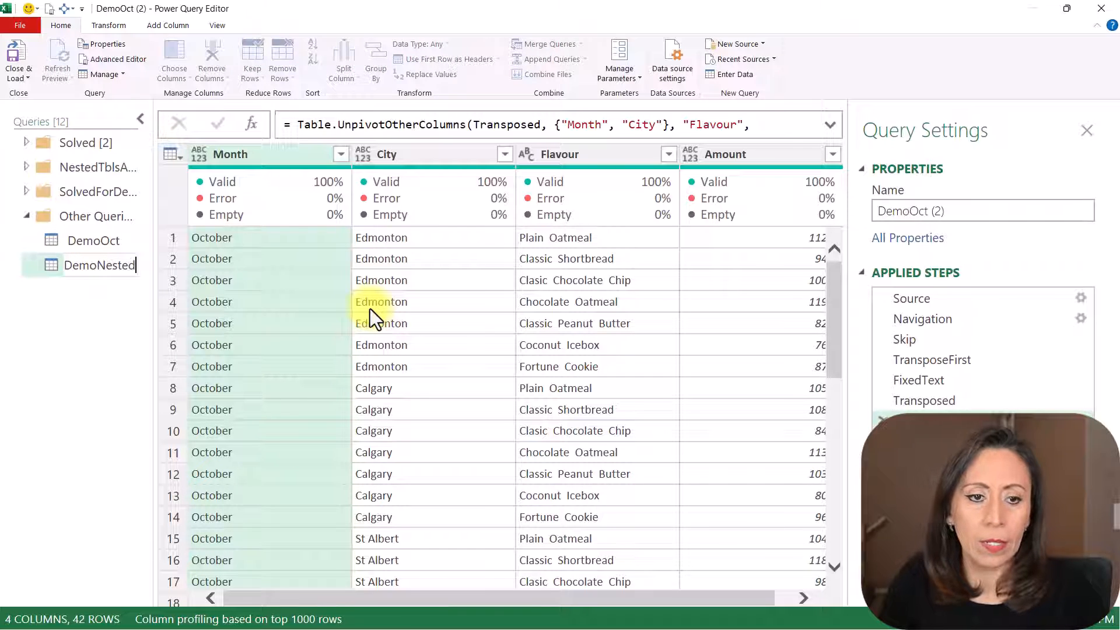
key(Return)
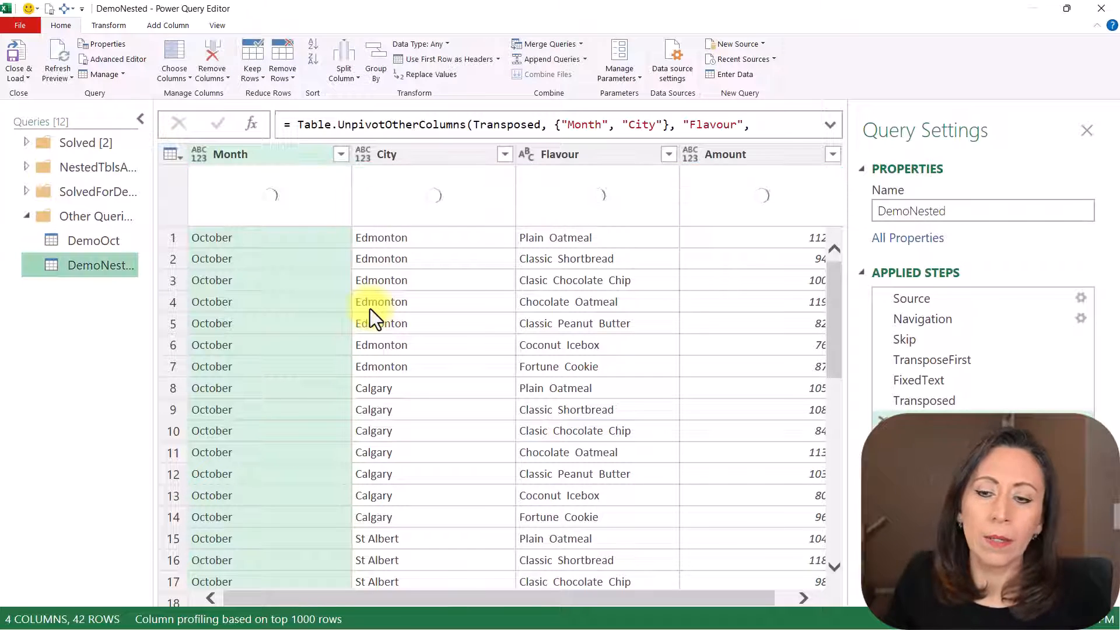
Delete the Navigation step and all steps after it from DemoNested, keeping only Source.
click(930, 316)
click(957, 299)
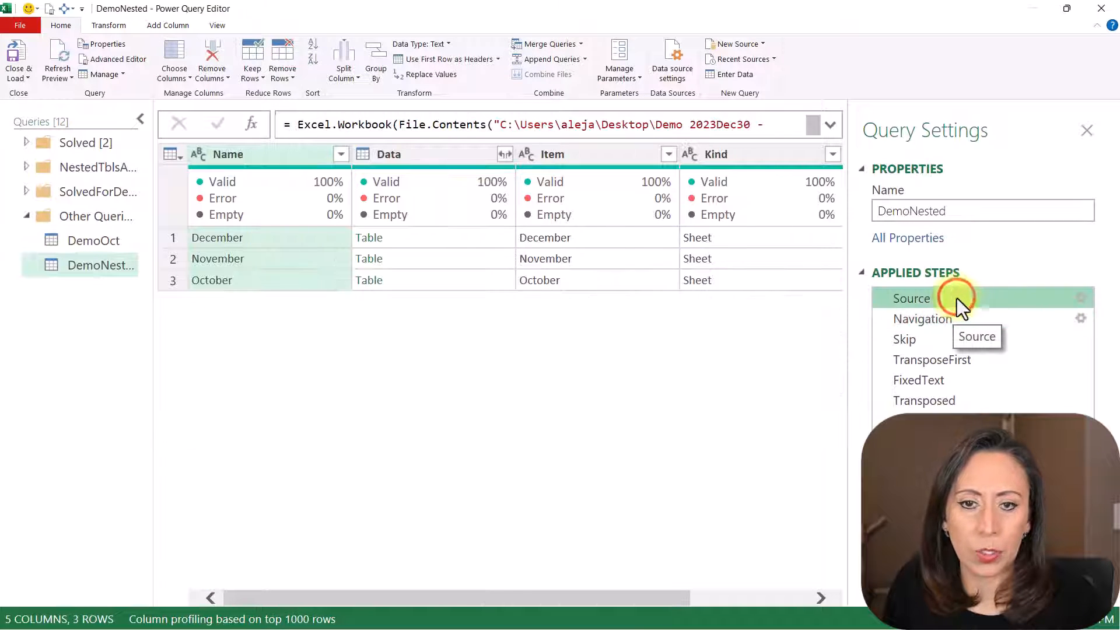
click(957, 318)
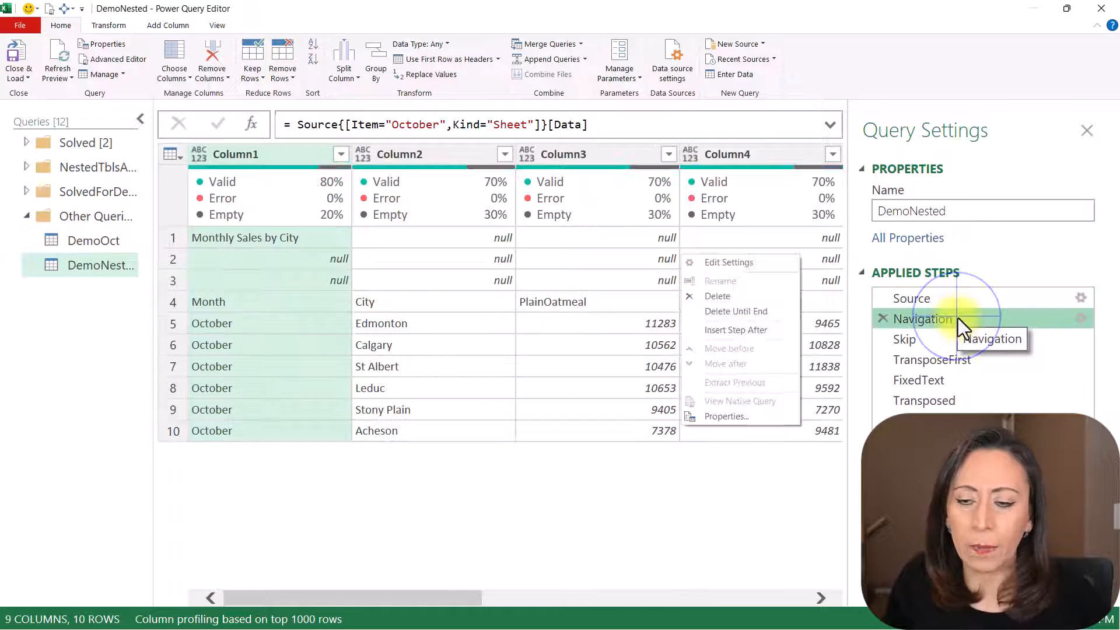
click(744, 311)
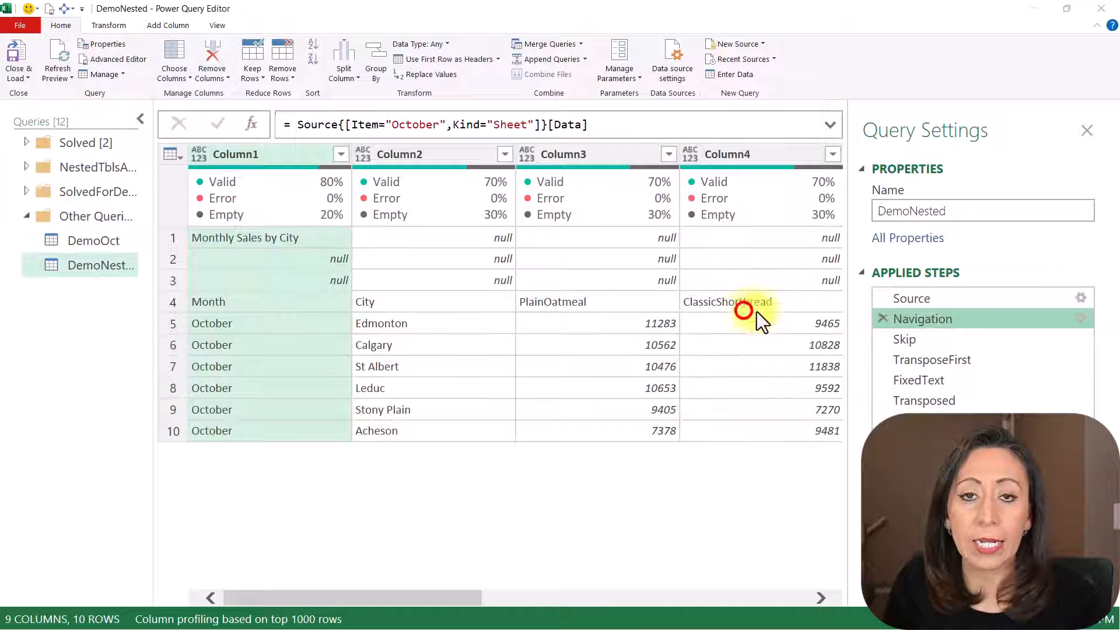
click(630, 353)
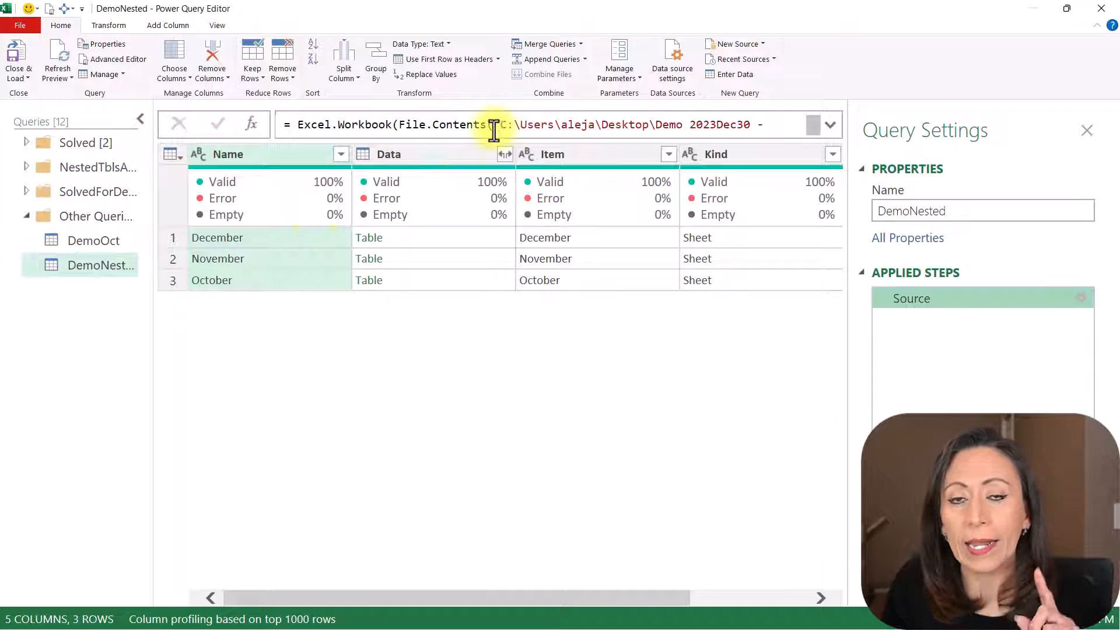
Start a new parameter named DemoDirectory with the type set to Text.
click(58, 27)
click(617, 78)
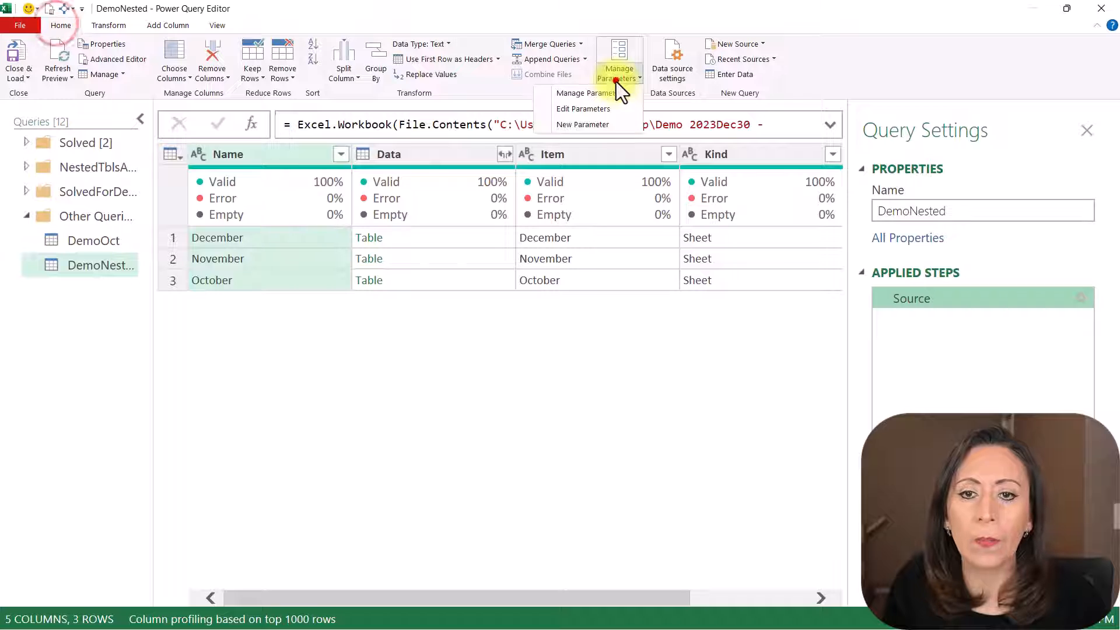
click(591, 126)
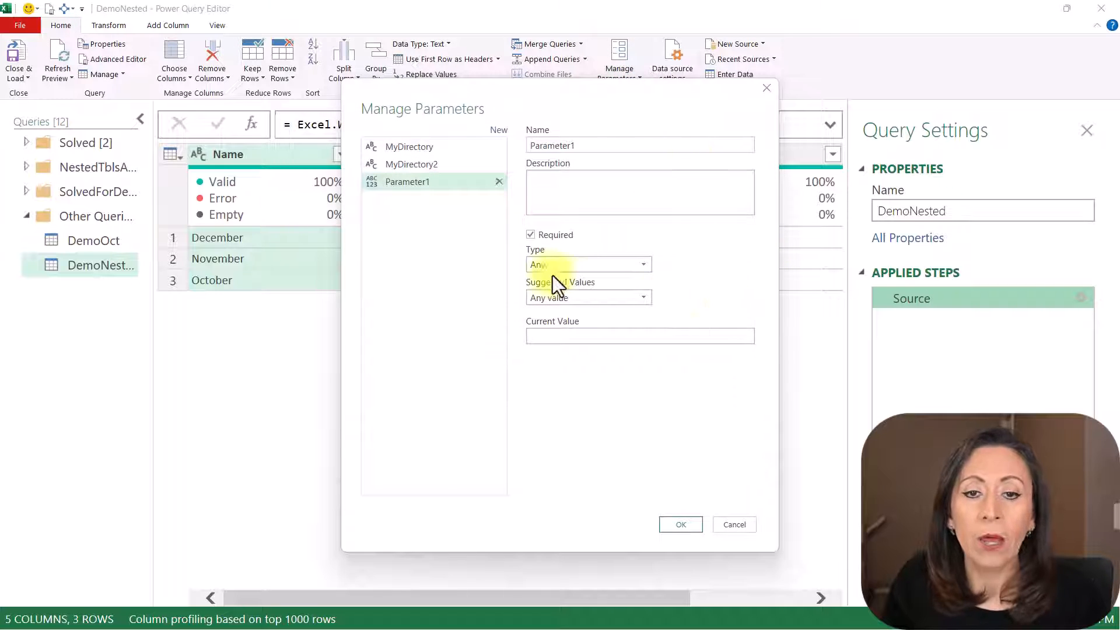
double_click(628, 146)
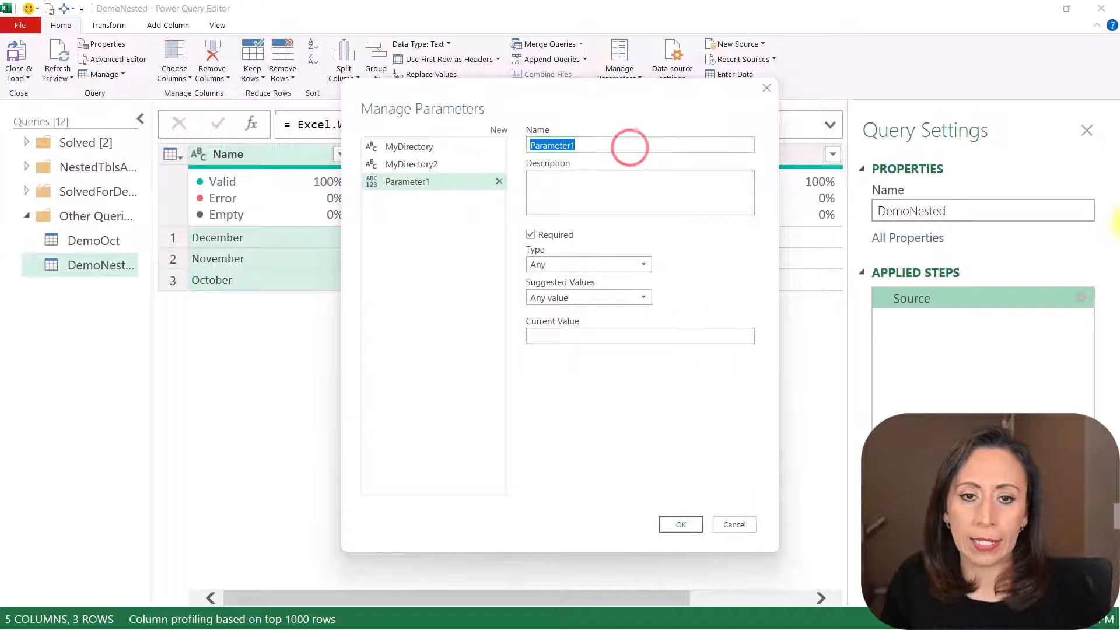
text(DemoDirectory)
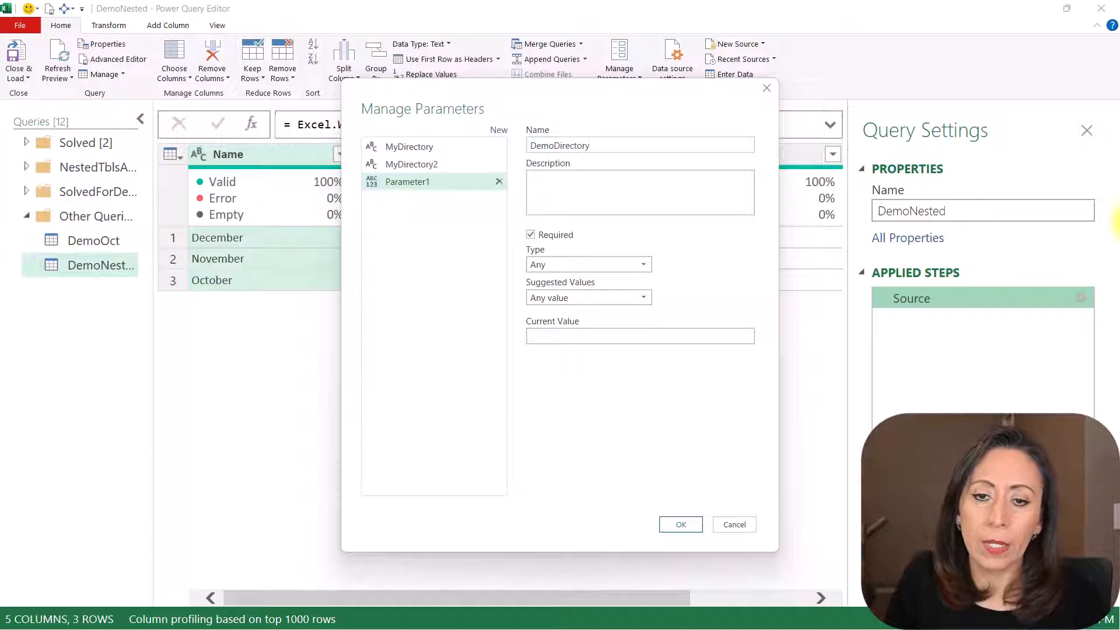
click(650, 265)
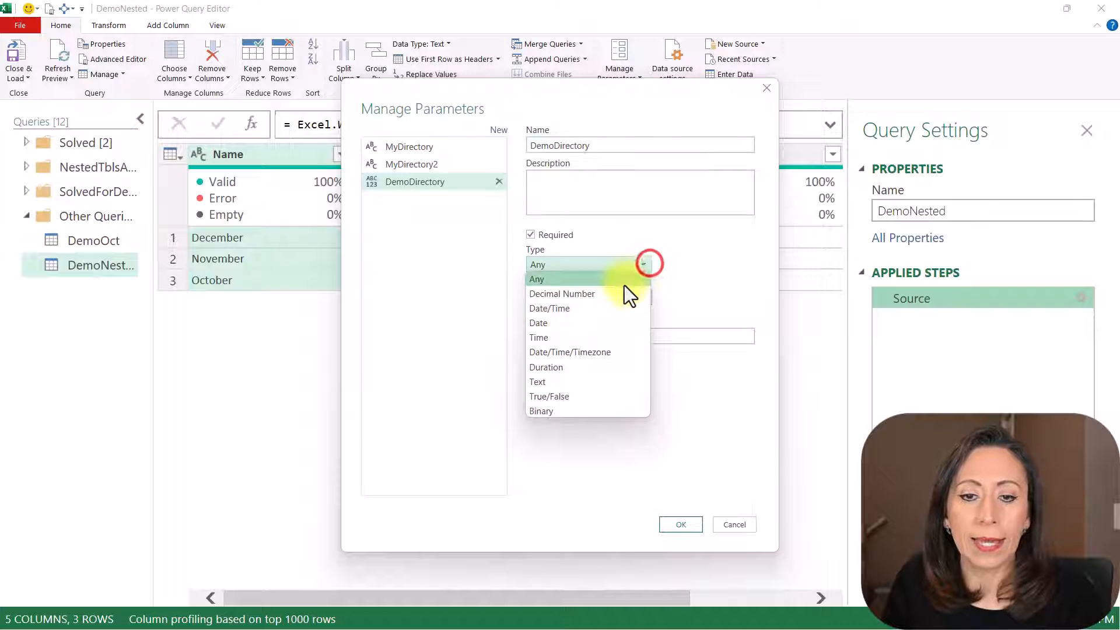
click(584, 382)
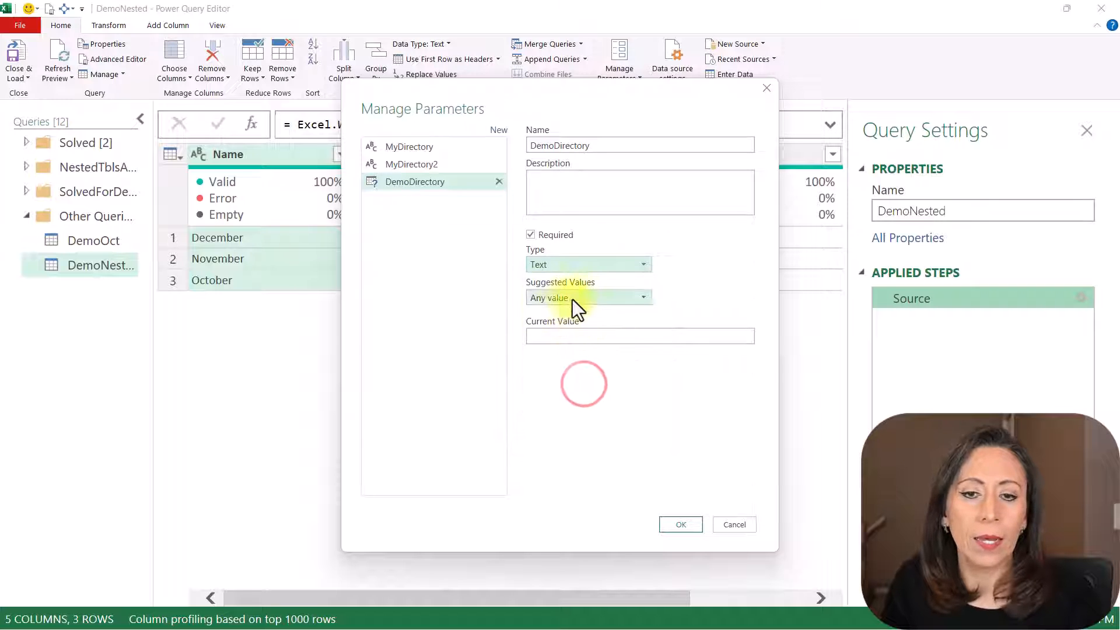
Set the parameter's current value to the full path of Demo 2023Dec30.xlsx in the SplitColNames desktop folder and create the parameter.
click(575, 336)
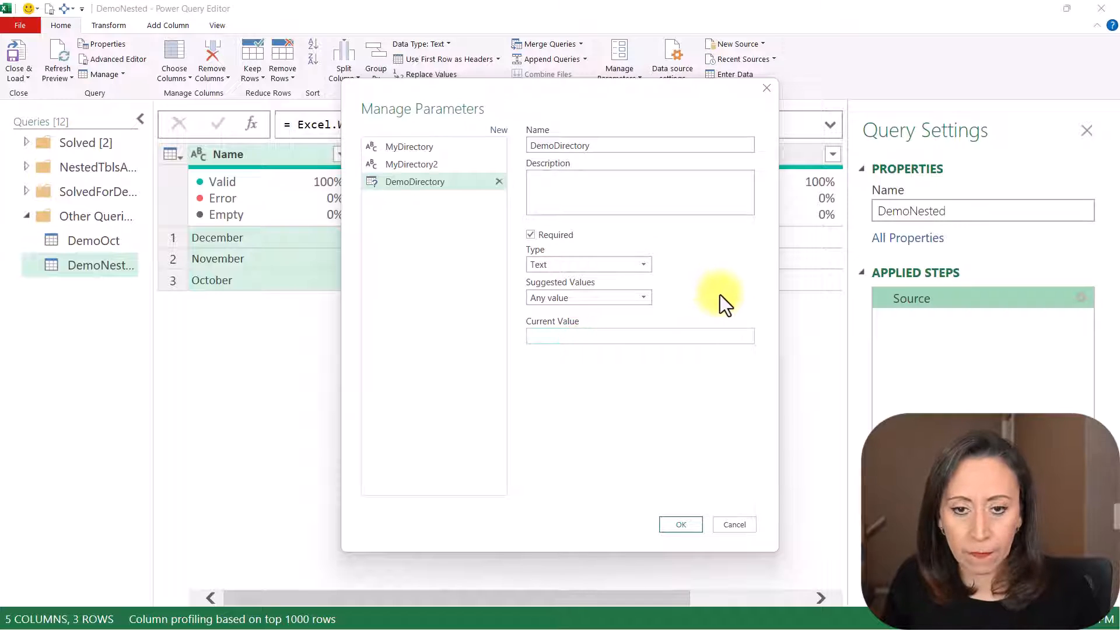
click(571, 335)
text(C:\Users\aleja\Desktop\Demo 2023Dec30 - SplitColNames)
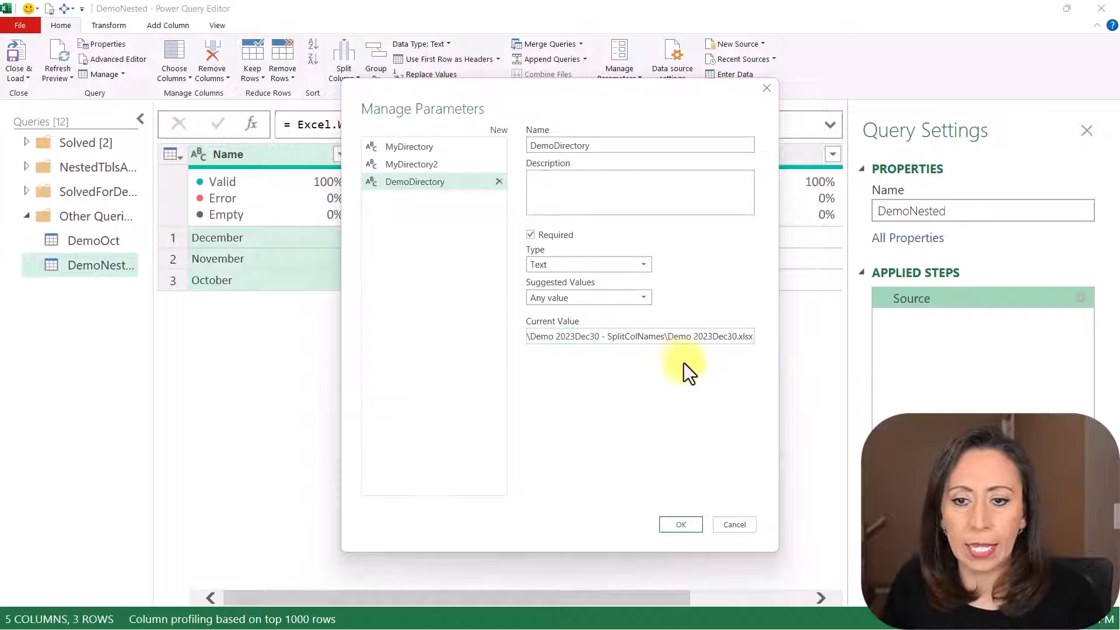
click(695, 525)
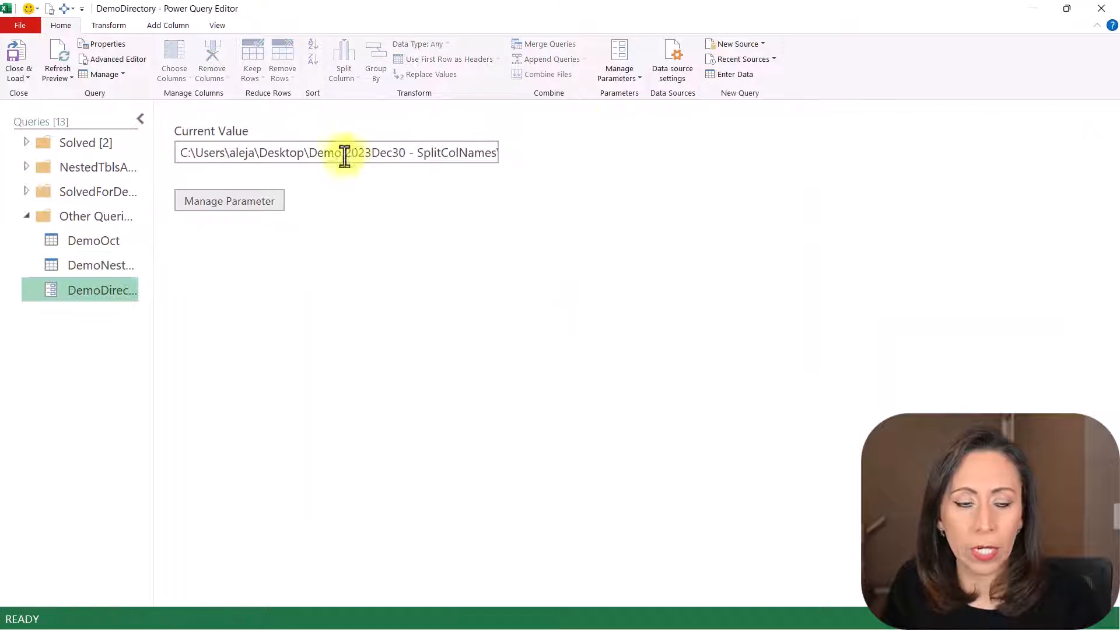
Replace the hard-coded file path in DemoNested's Source formula with the DemoDirectory parameter.
click(97, 269)
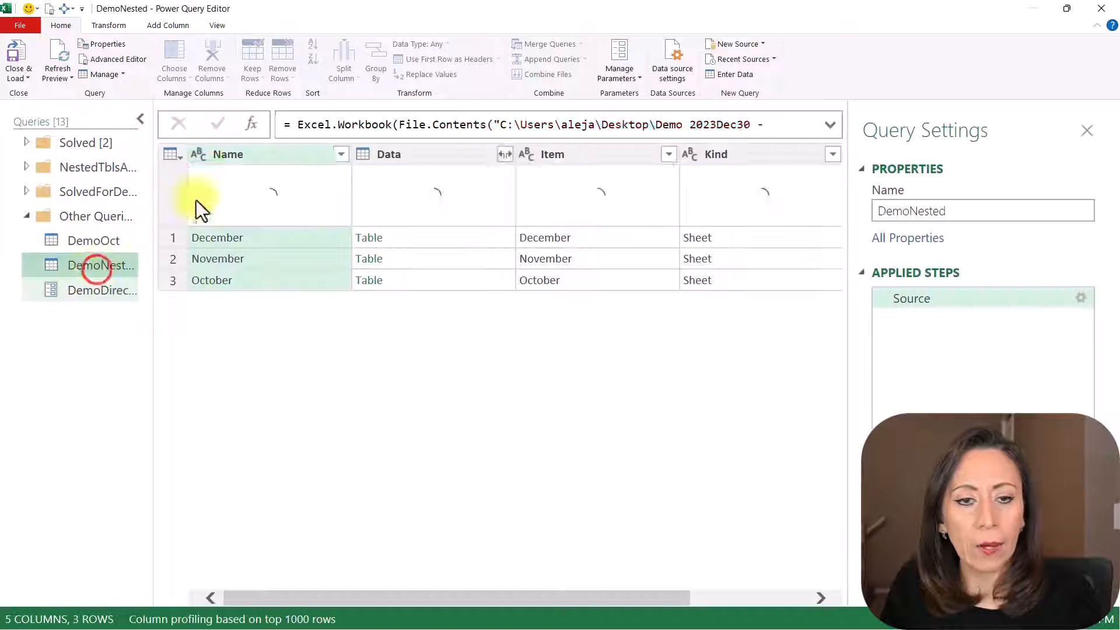
drag(490, 125, 542, 125)
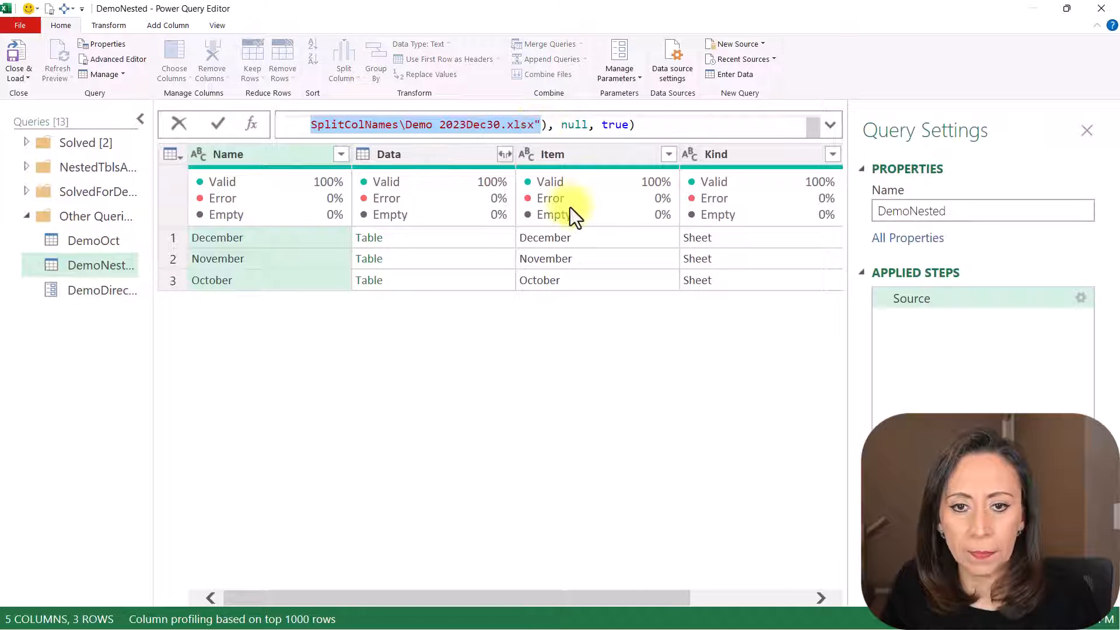
text(Demo)
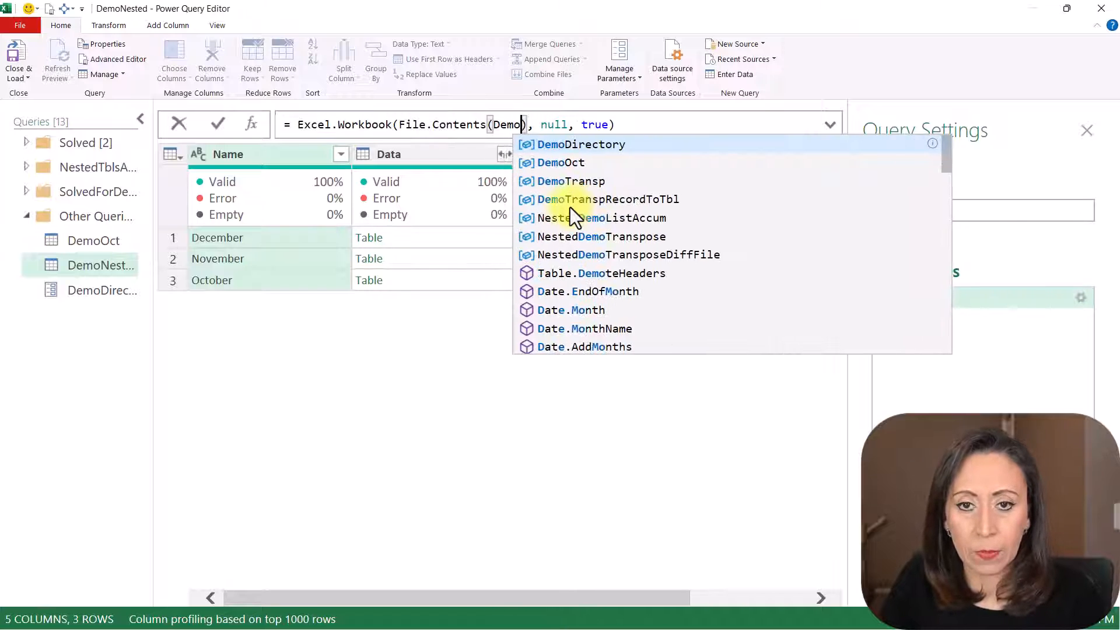
key(Tab)
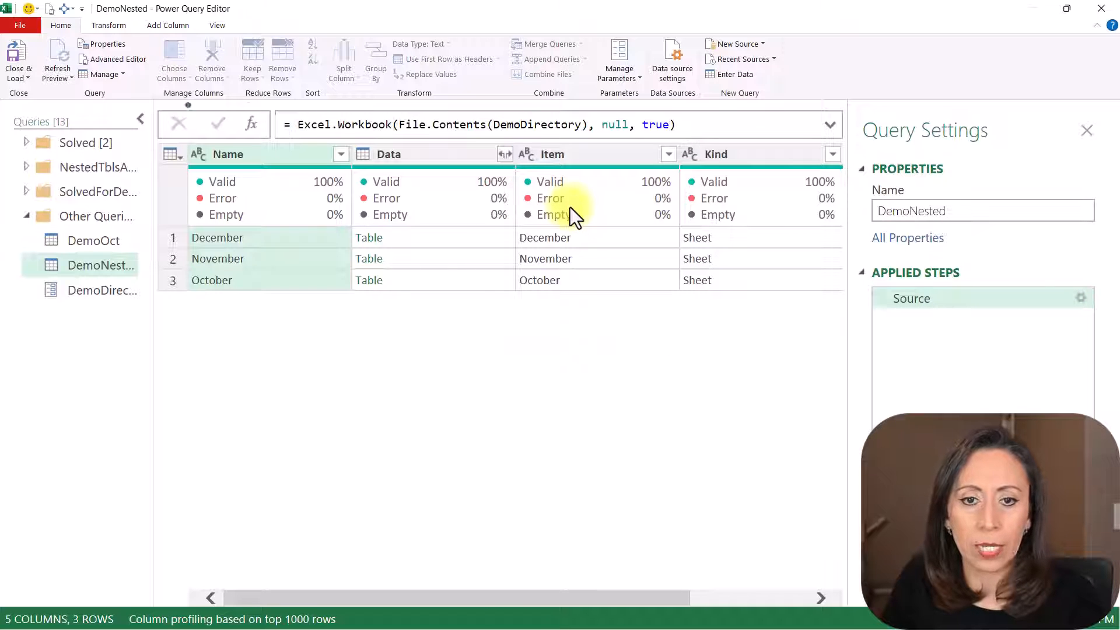
key(Return)
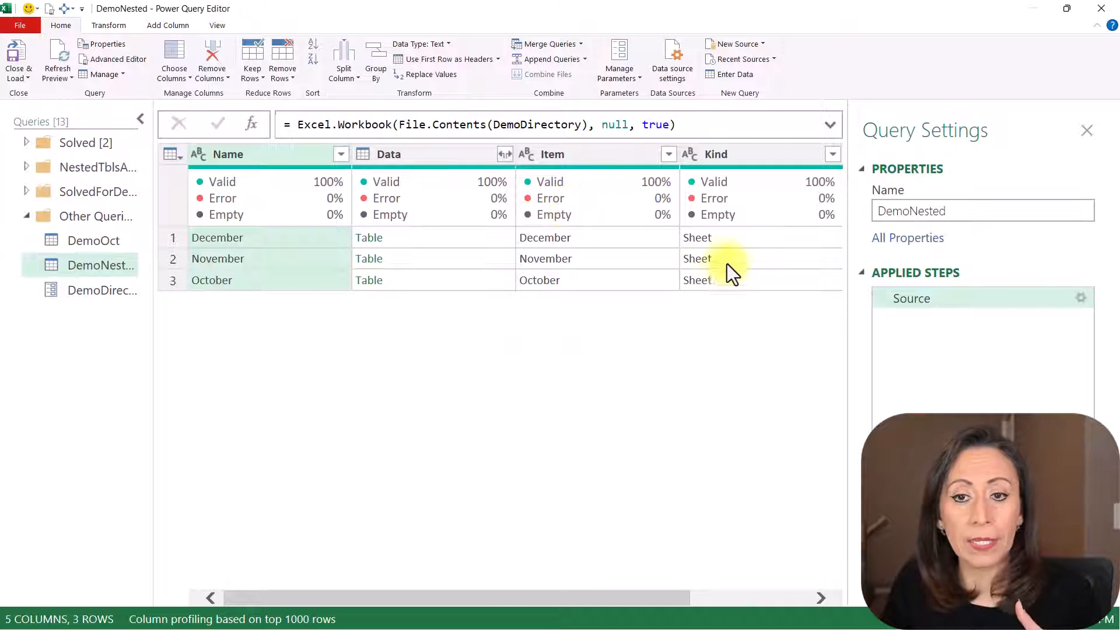
Replace the hard-coded file path in DemoOct's Source formula with the DemoDirectory parameter.
click(547, 125)
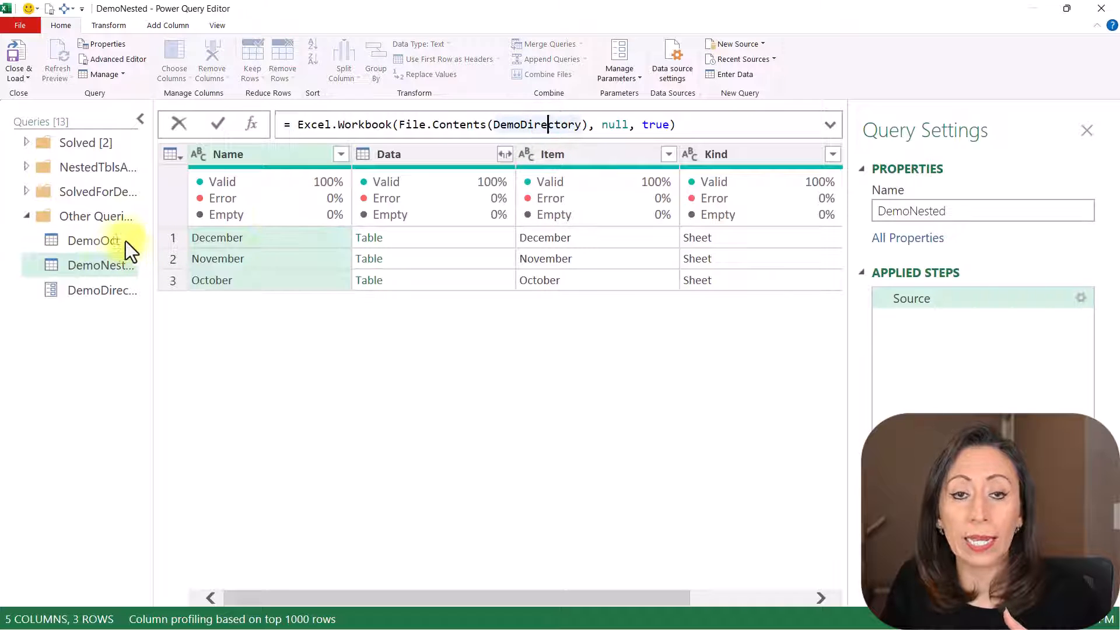
click(99, 242)
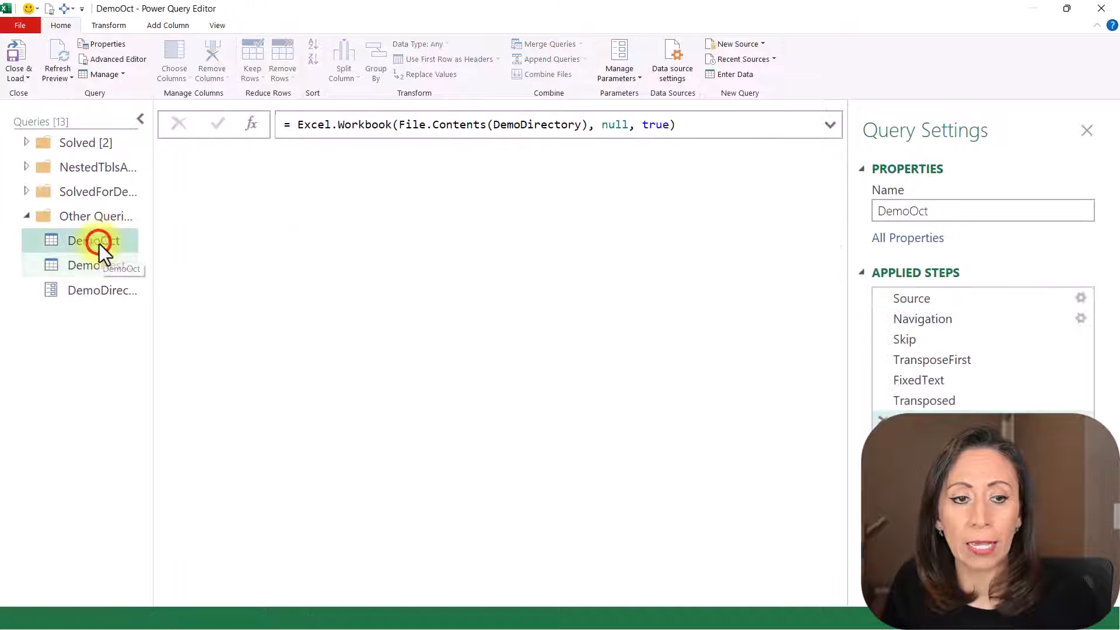
click(925, 298)
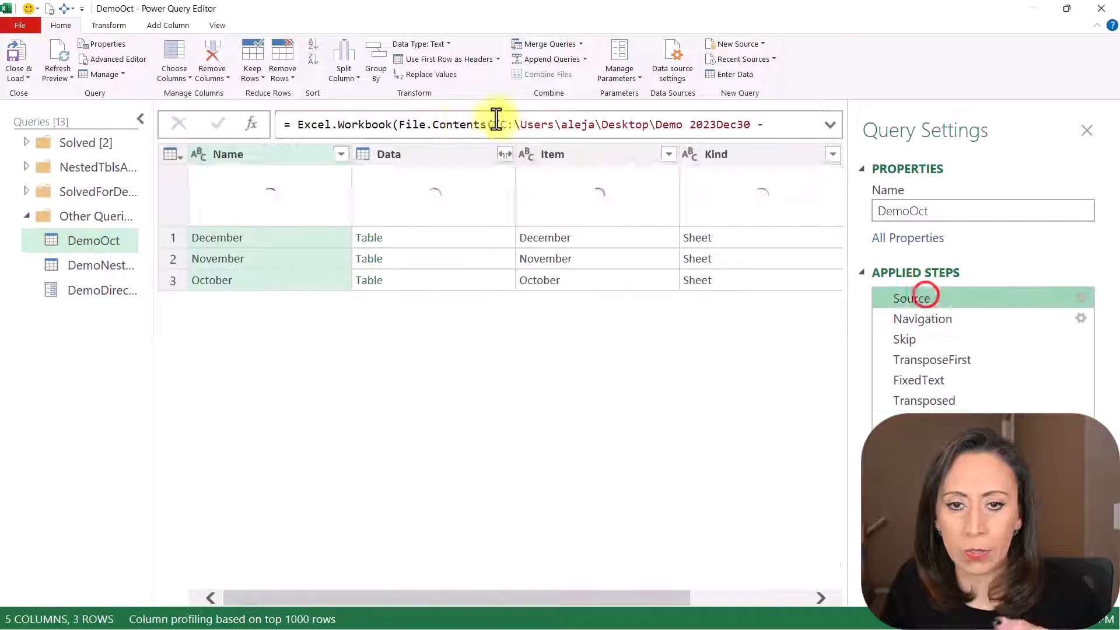
click(826, 121)
drag(494, 123, 541, 143)
key(BackSpace)
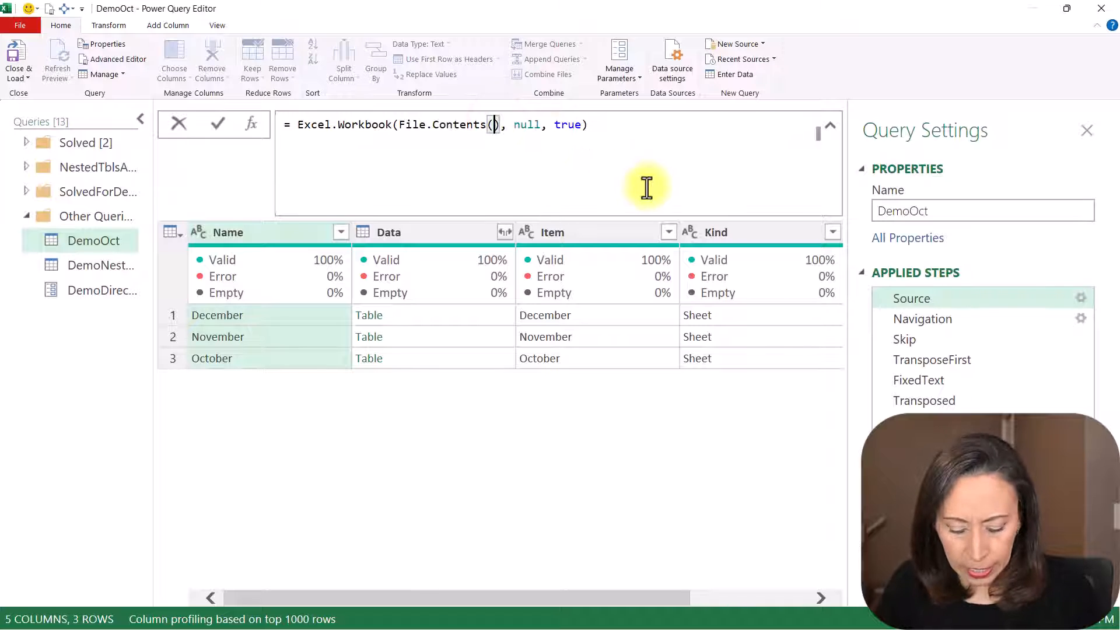
text(Demo)
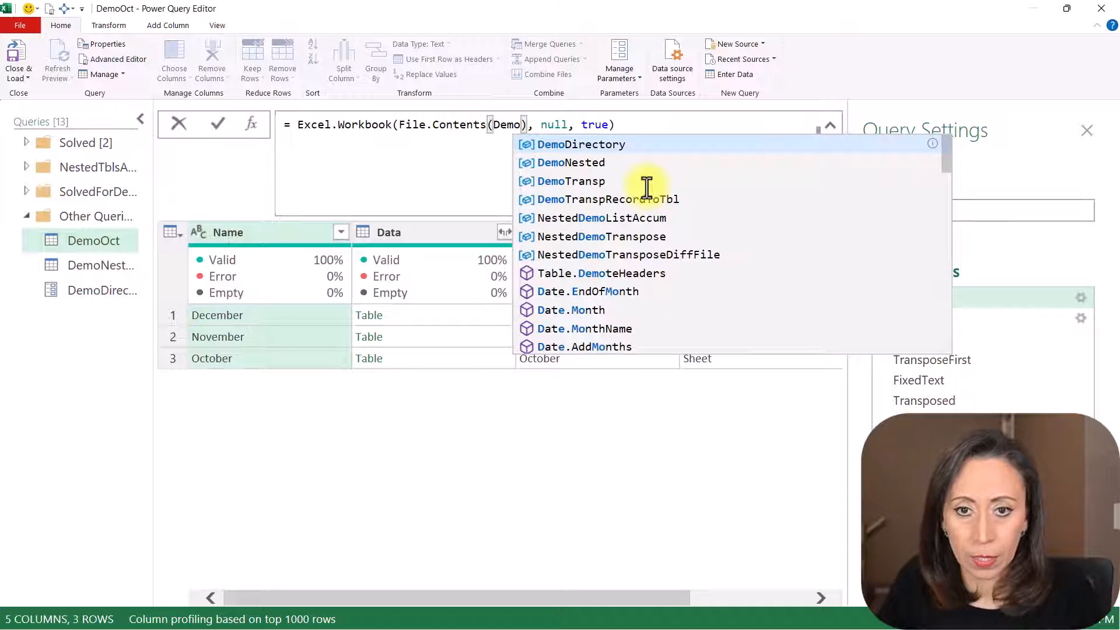
key(Tab)
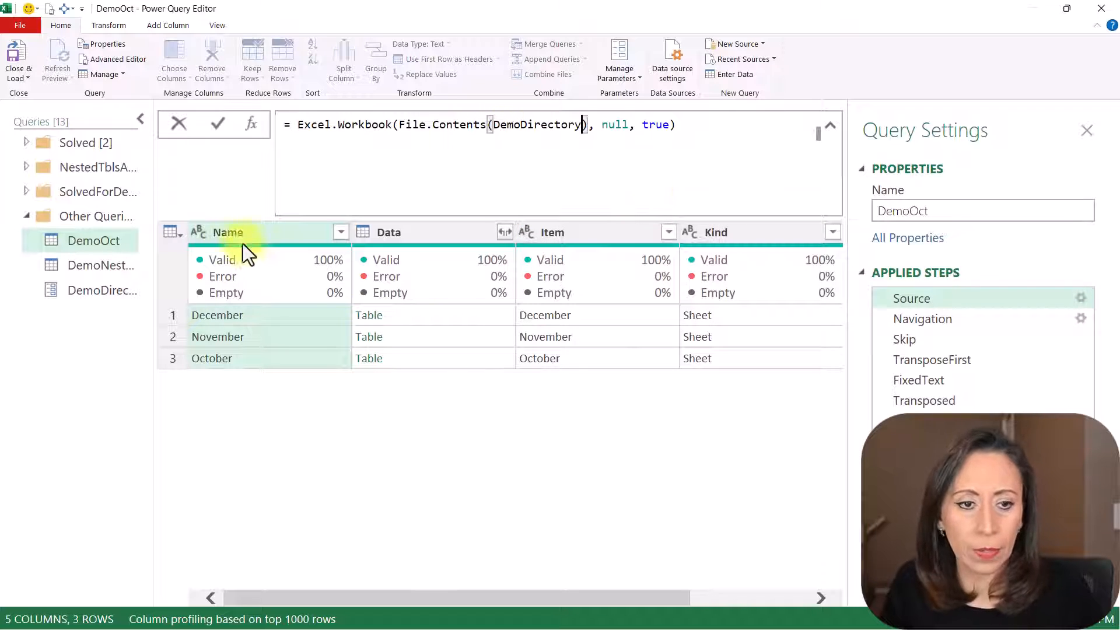
click(116, 285)
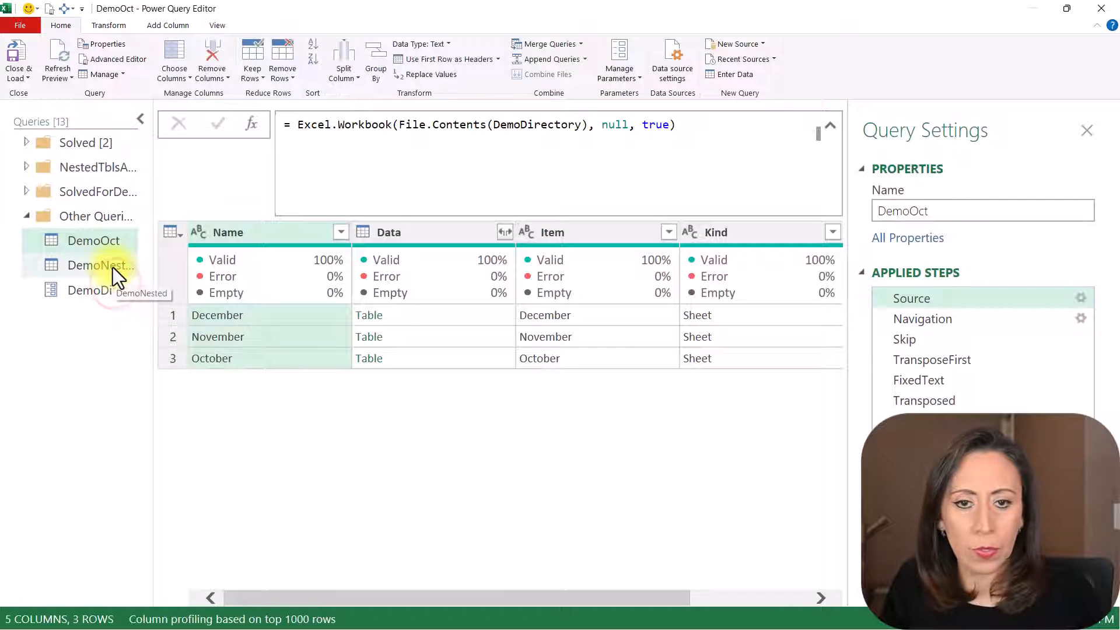
Return to DemoNested, collapse the query list and preview the nested tables for December and November.
click(113, 266)
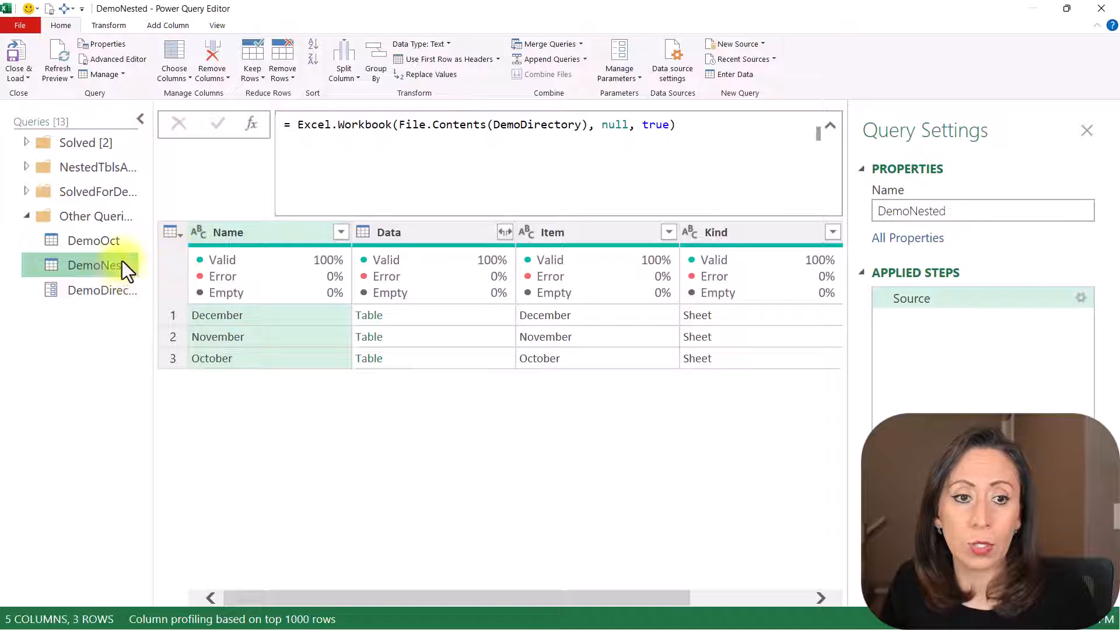
click(112, 246)
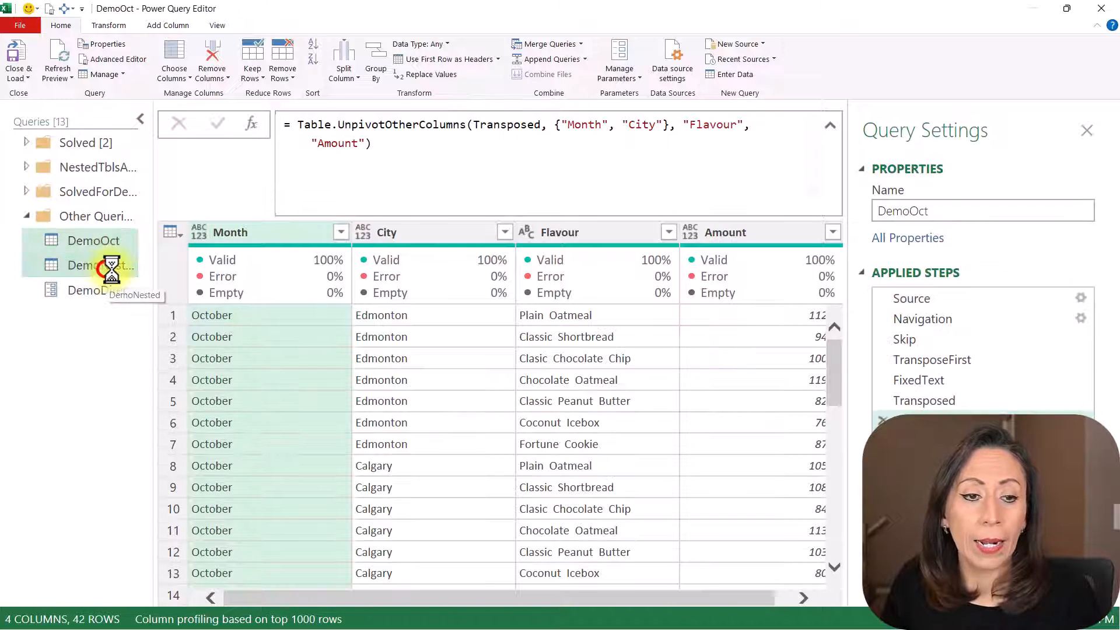
drag(151, 268, 222, 261)
click(218, 119)
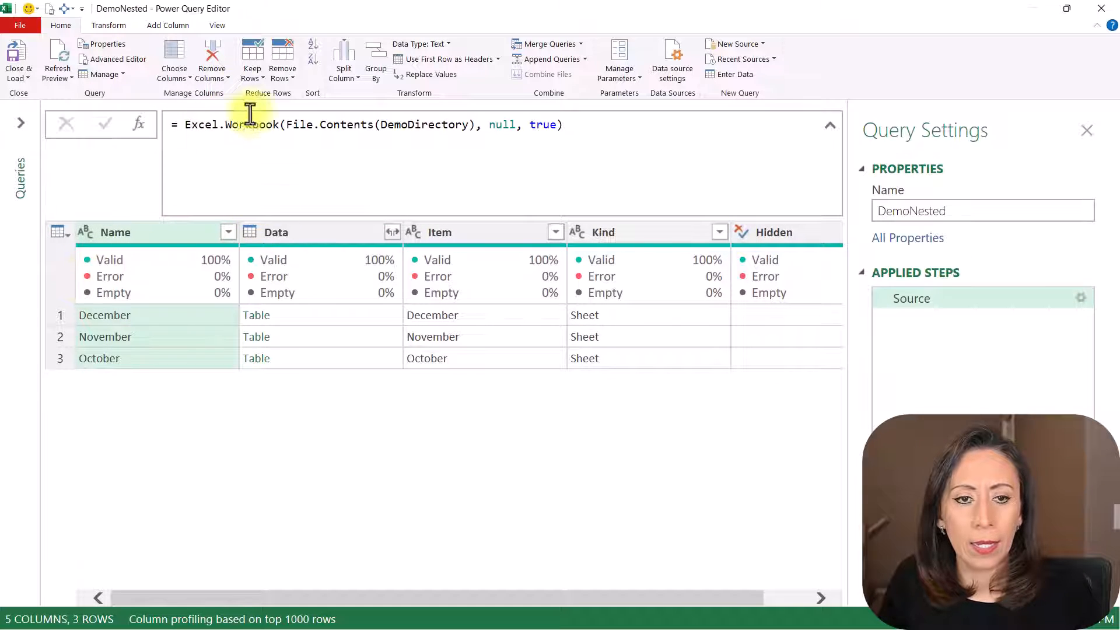
click(325, 325)
click(319, 335)
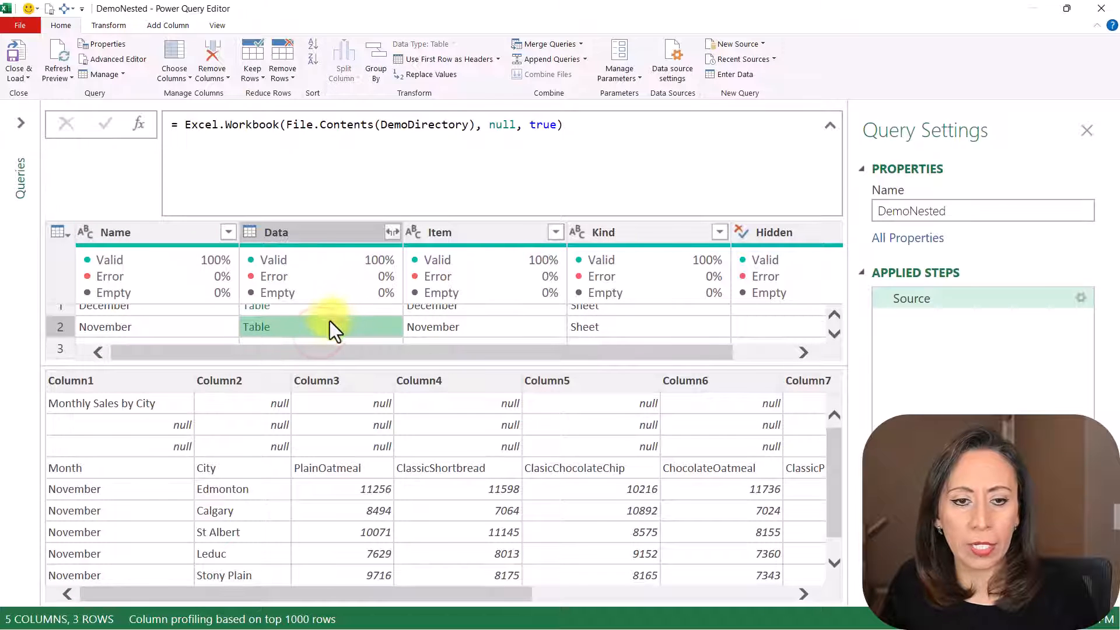
Append [[Data]] to DemoNested's Source formula to keep only the Data column, and preview its nested tables.
click(628, 119)
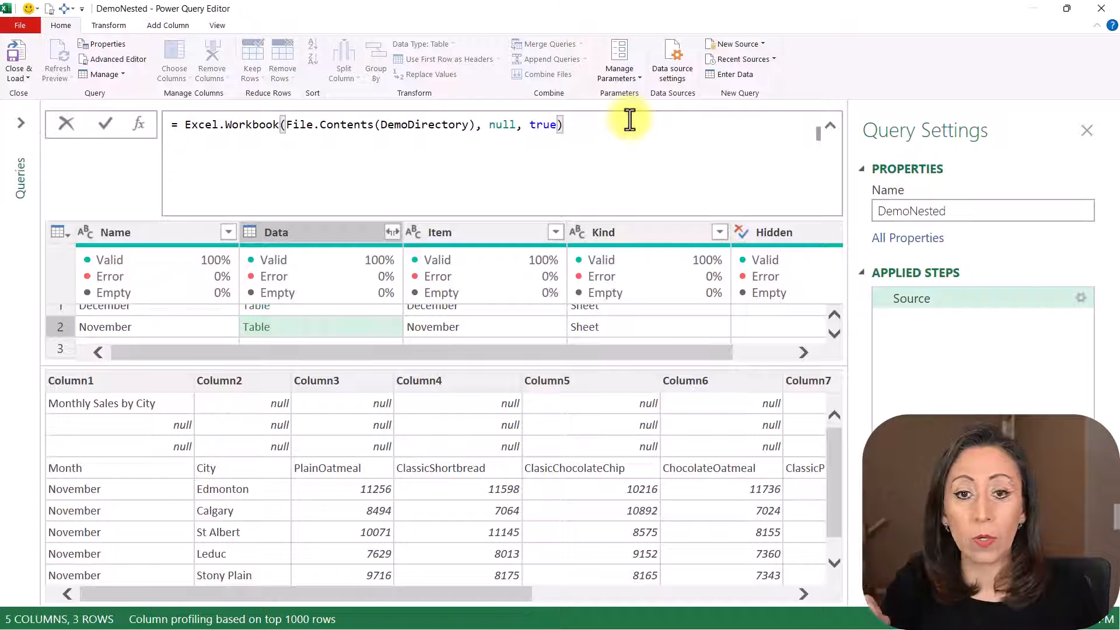
text([[)
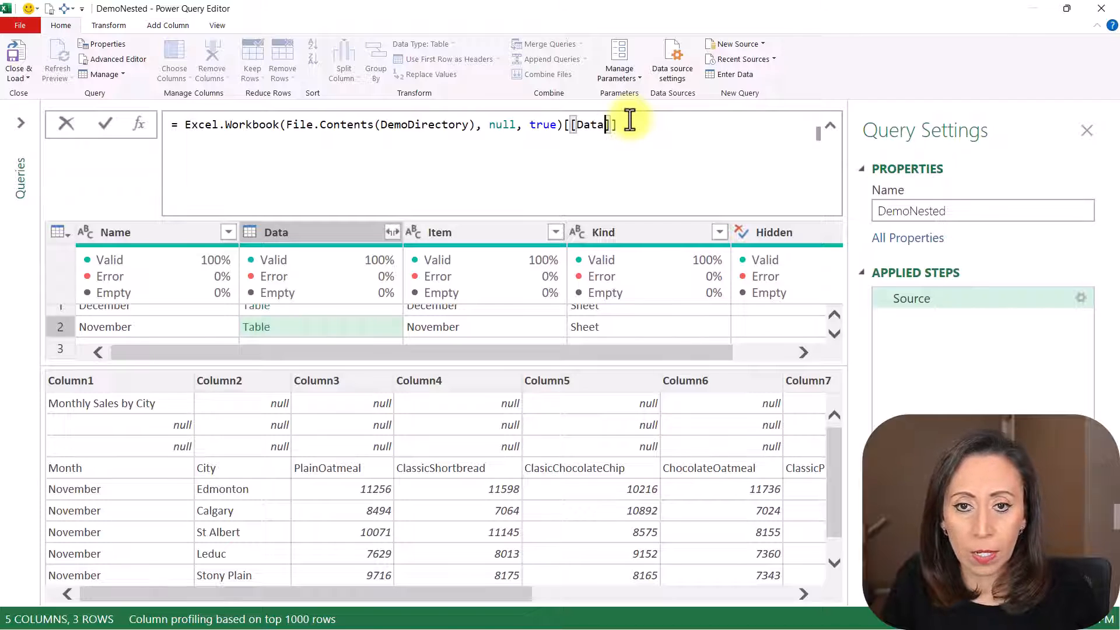
text(Data]])
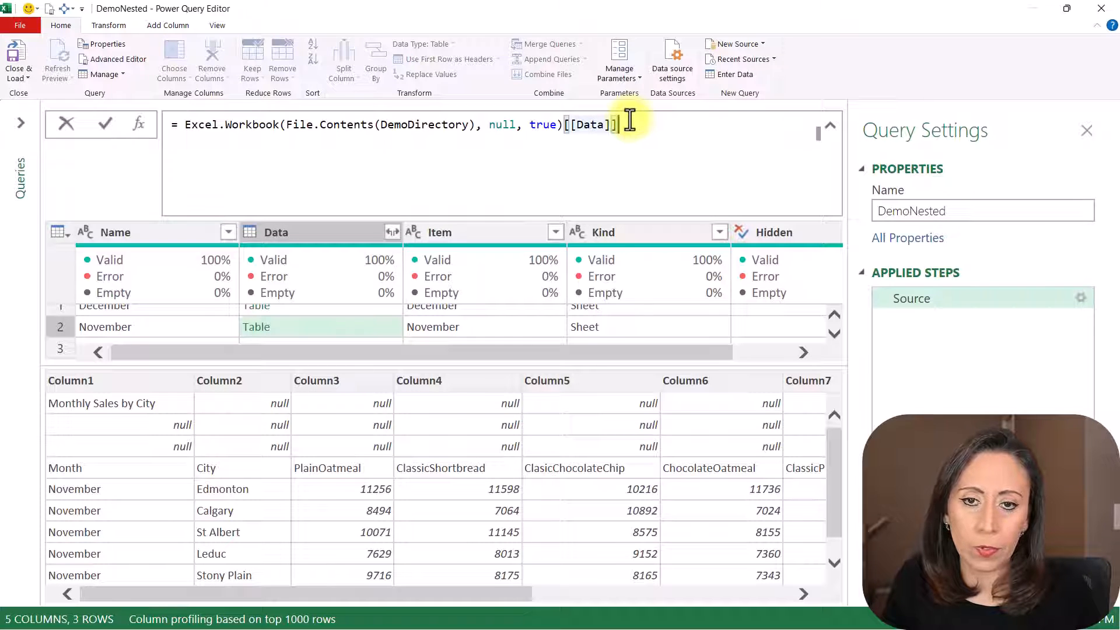
key(Return)
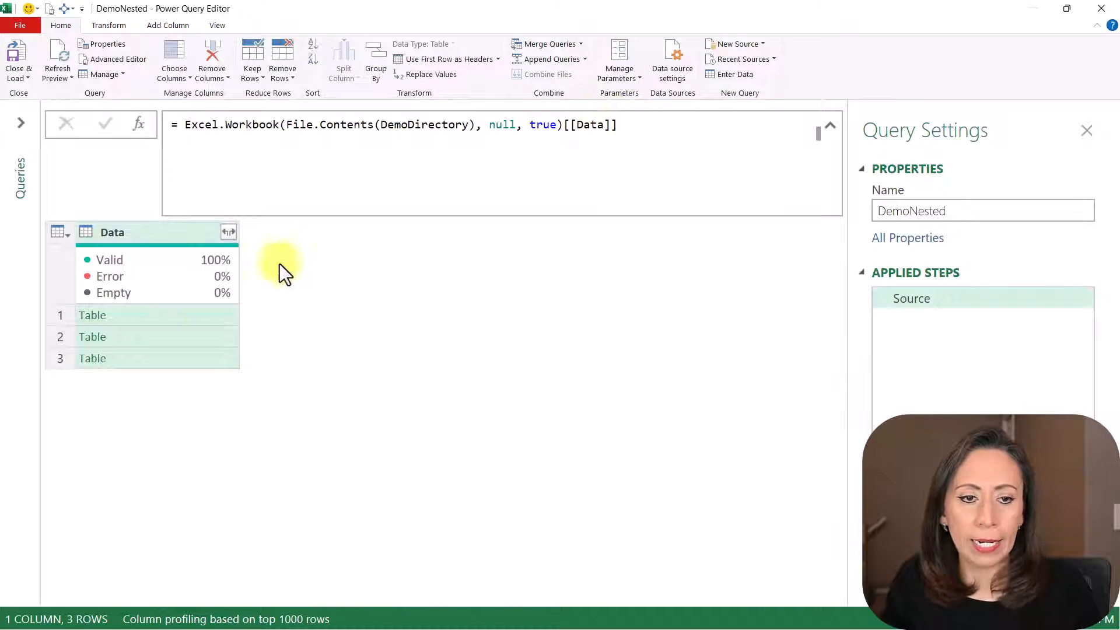
click(207, 317)
click(212, 337)
click(217, 352)
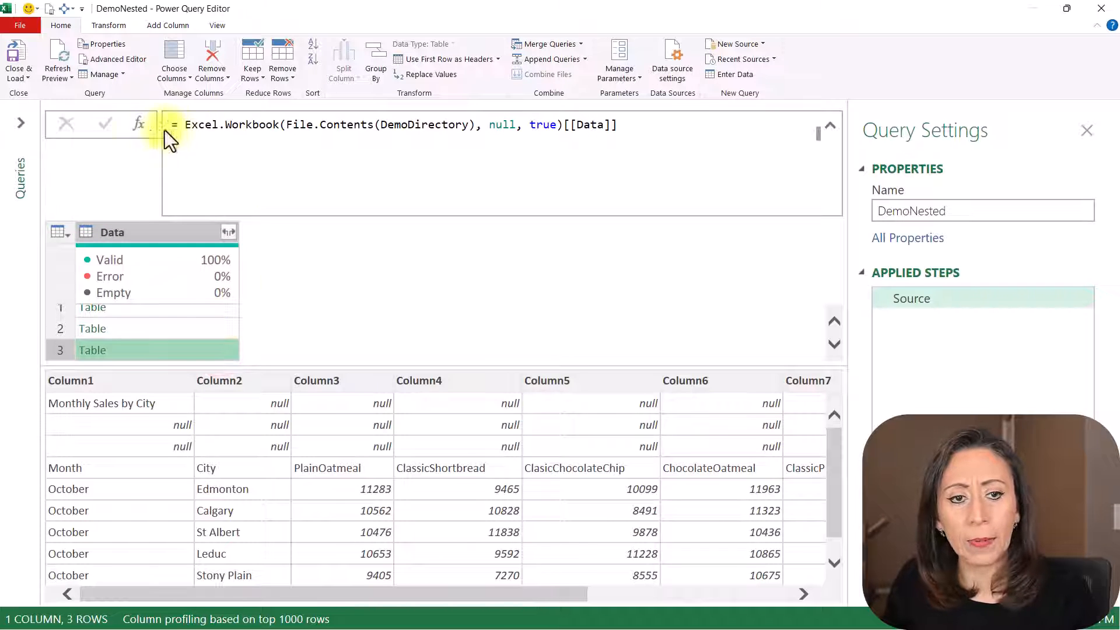
Add a custom step after Source in DemoNested that references Source.
click(137, 124)
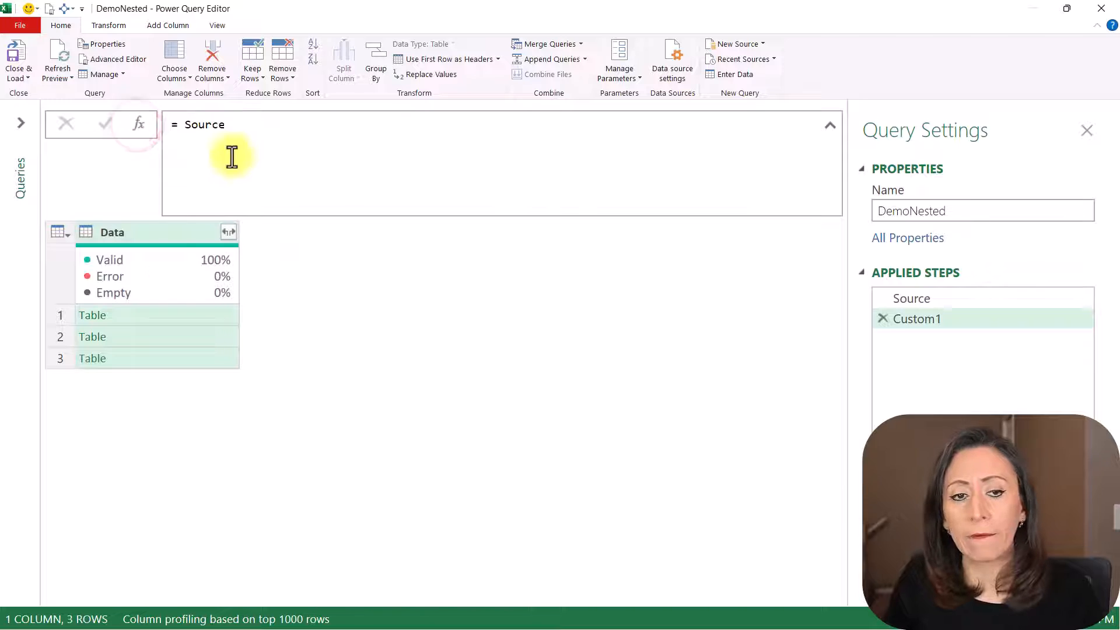
click(179, 130)
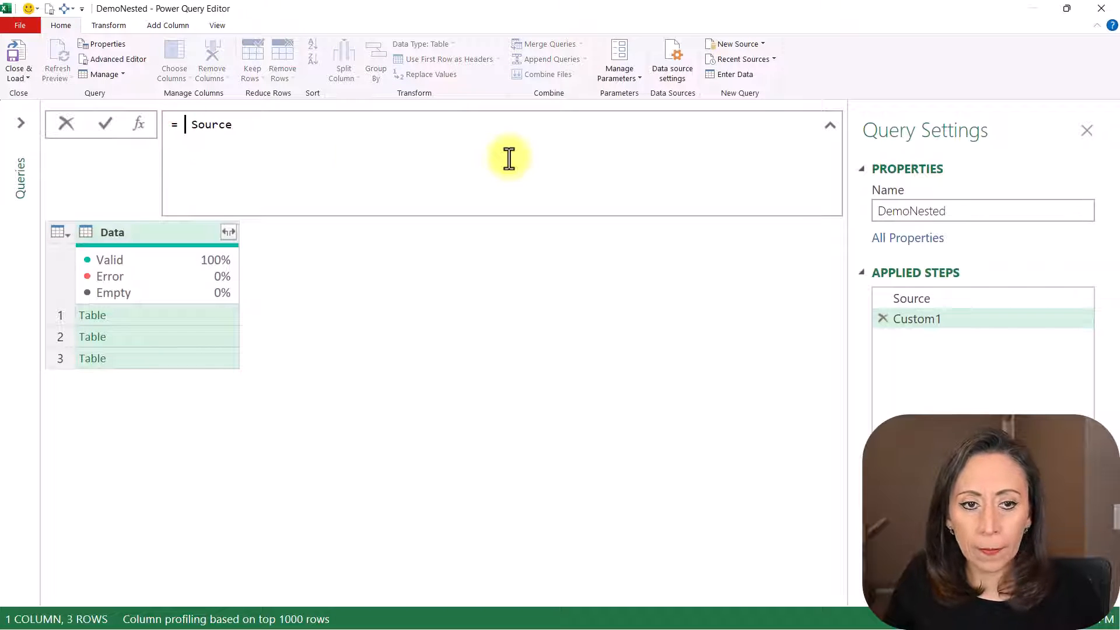
text(table)
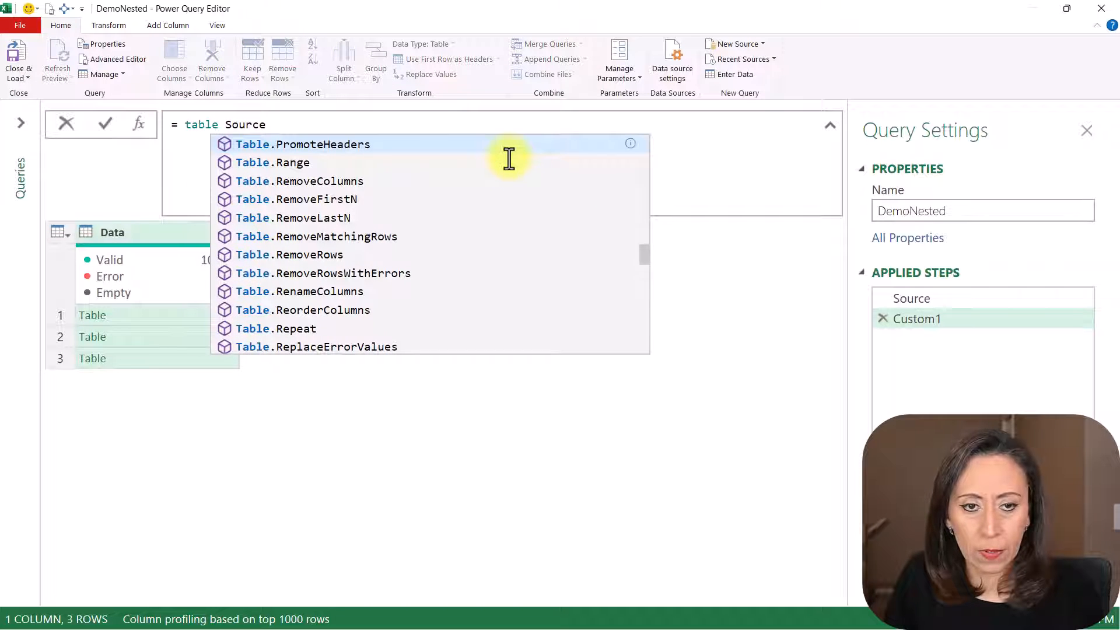
key(BackSpace)
key(BackSpace)
key(BackSpace)
key(BackSpace)
key(BackSpace)
key(BackSpace)
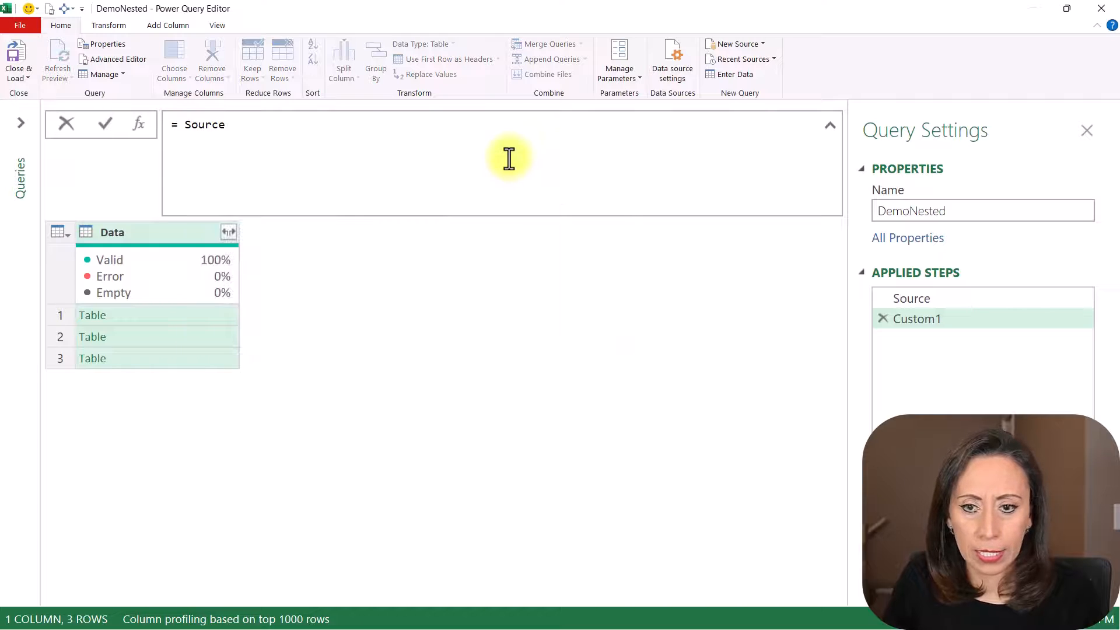
click(98, 115)
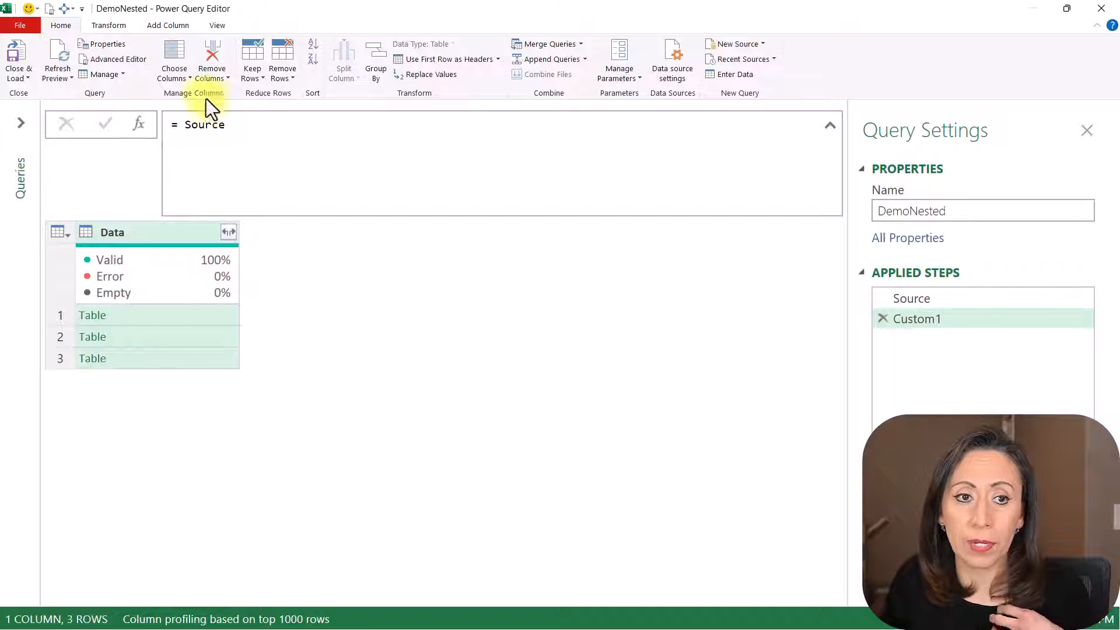
In DemoNested's Advanced Editor, change the Custom1 expression to start a Table.TransformColumns call with Source as its first argument.
click(118, 60)
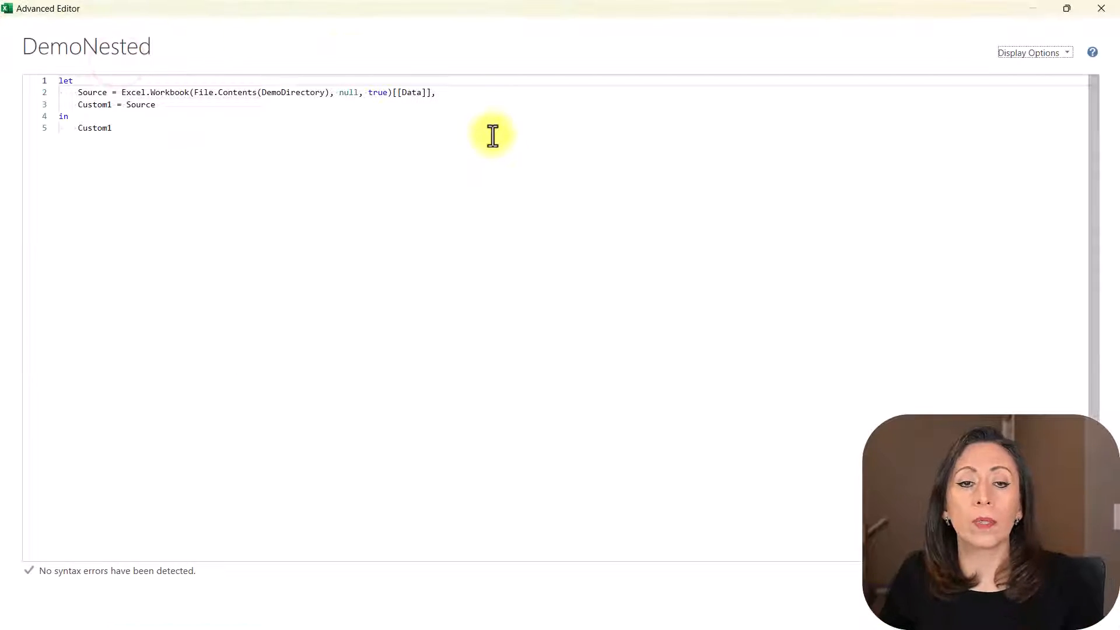
scroll(493, 136, up, 4)
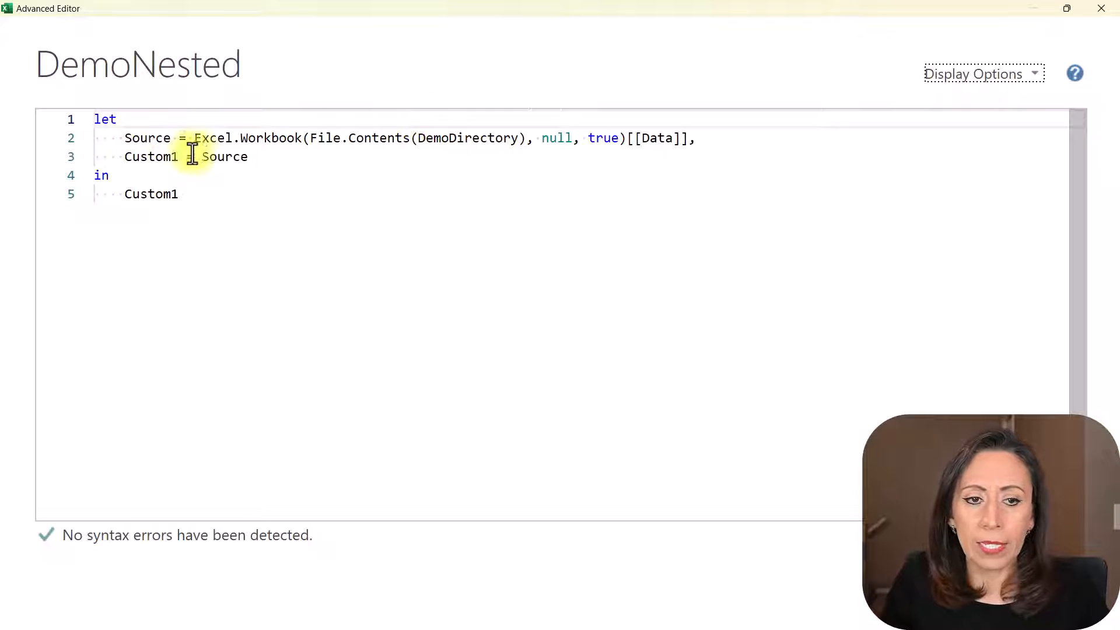
drag(202, 157, 251, 156)
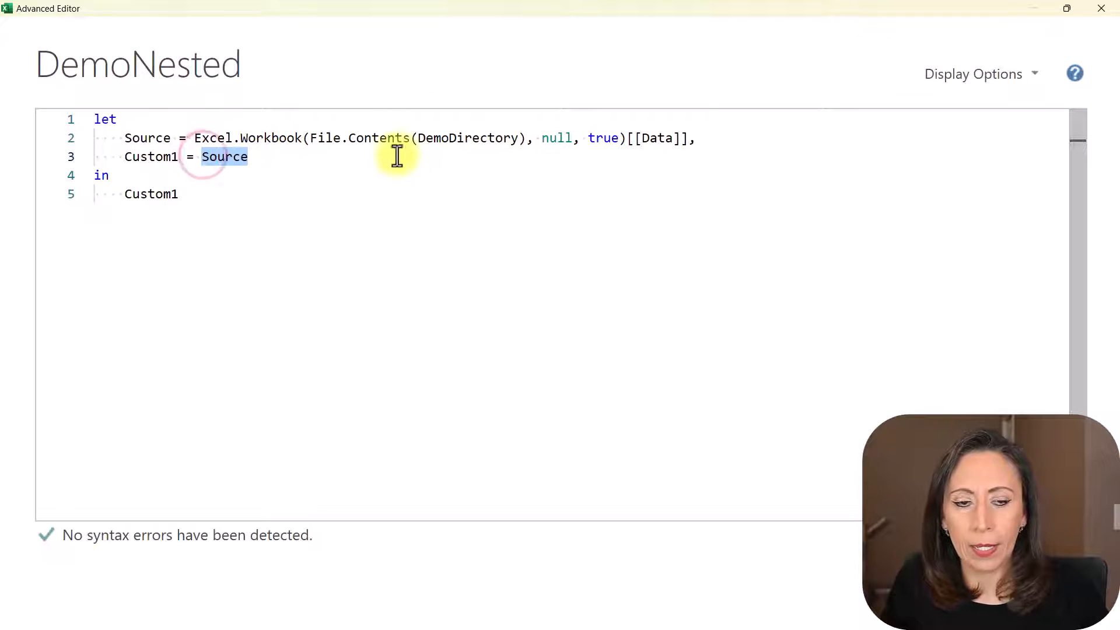
key(Left)
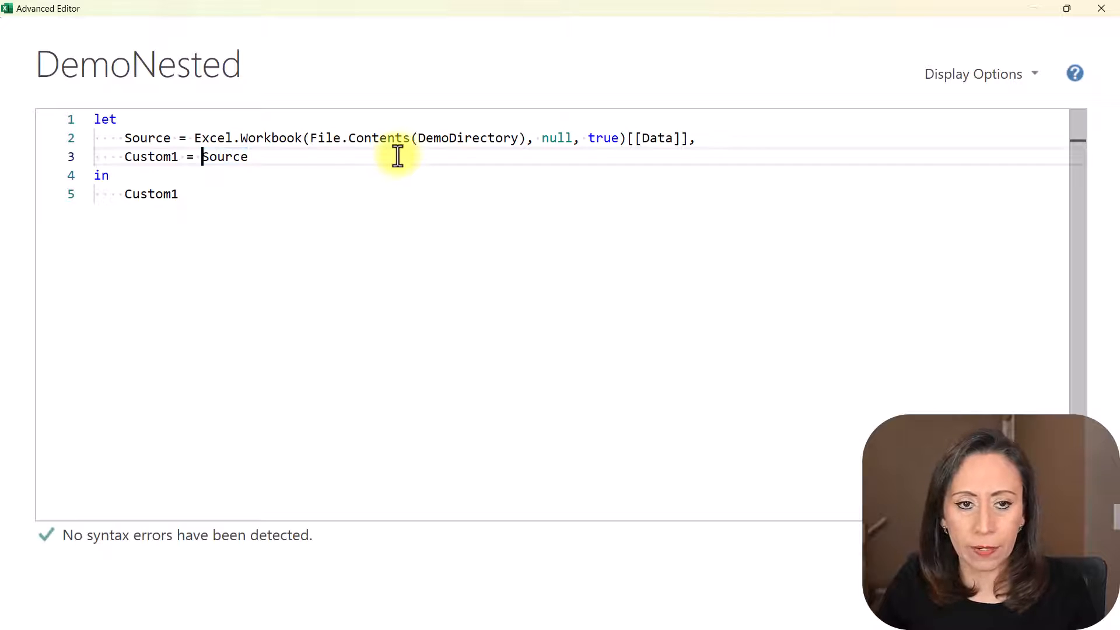
text(ta)
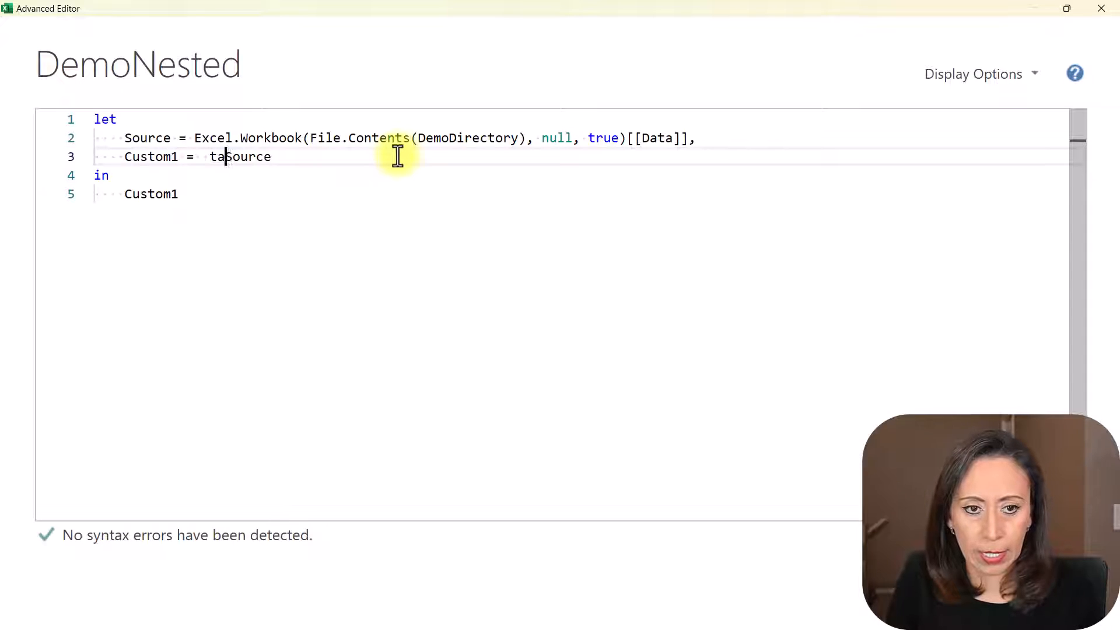
text(b)
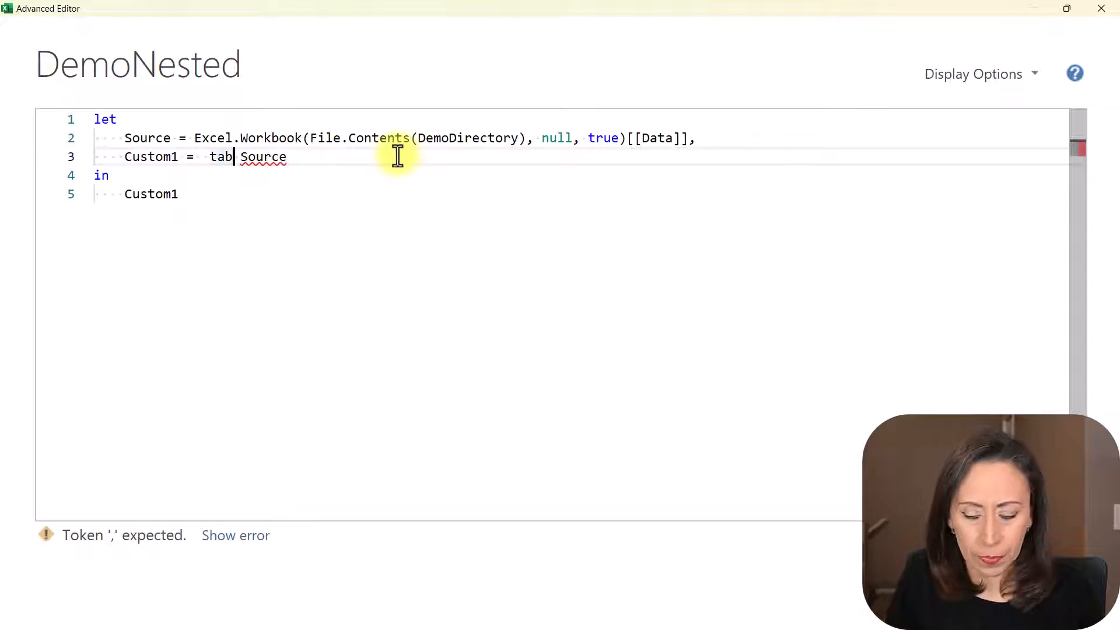
text( tr)
key(Down)
key(Tab)
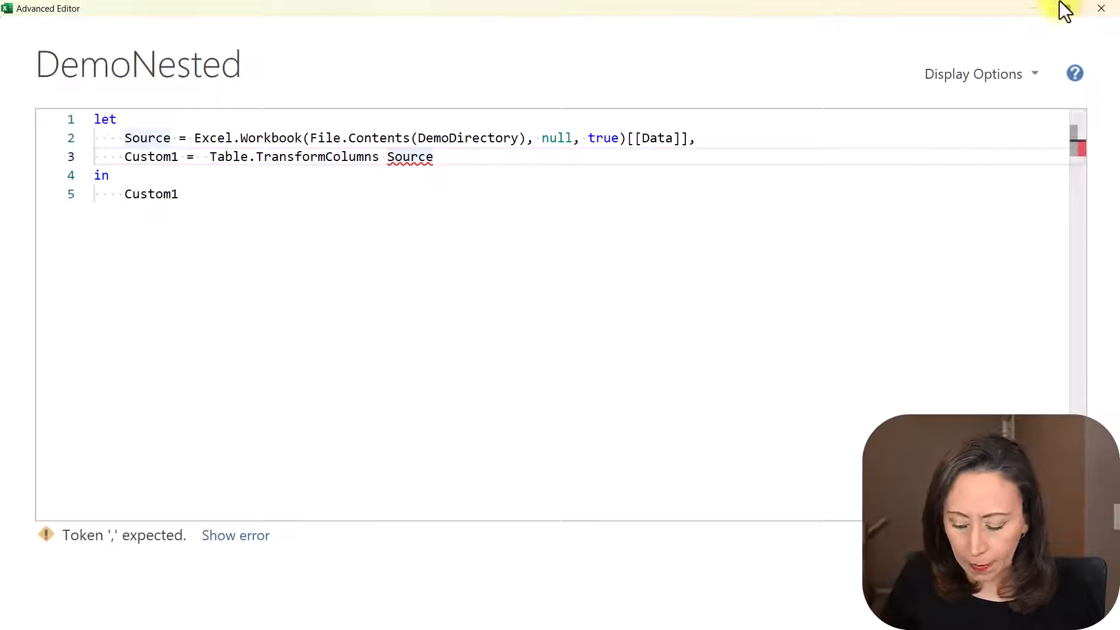
text(()
key(End)
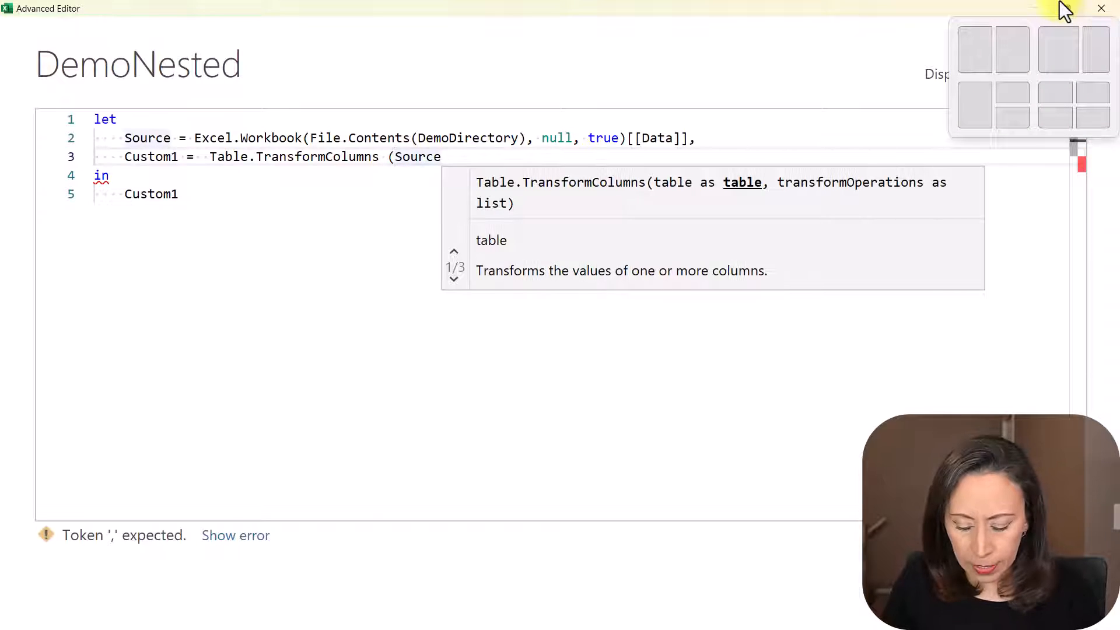
Add a transformation list to the Table.TransformColumns call with "Data" and each, leaving blank space before the closing brace.
text(, )
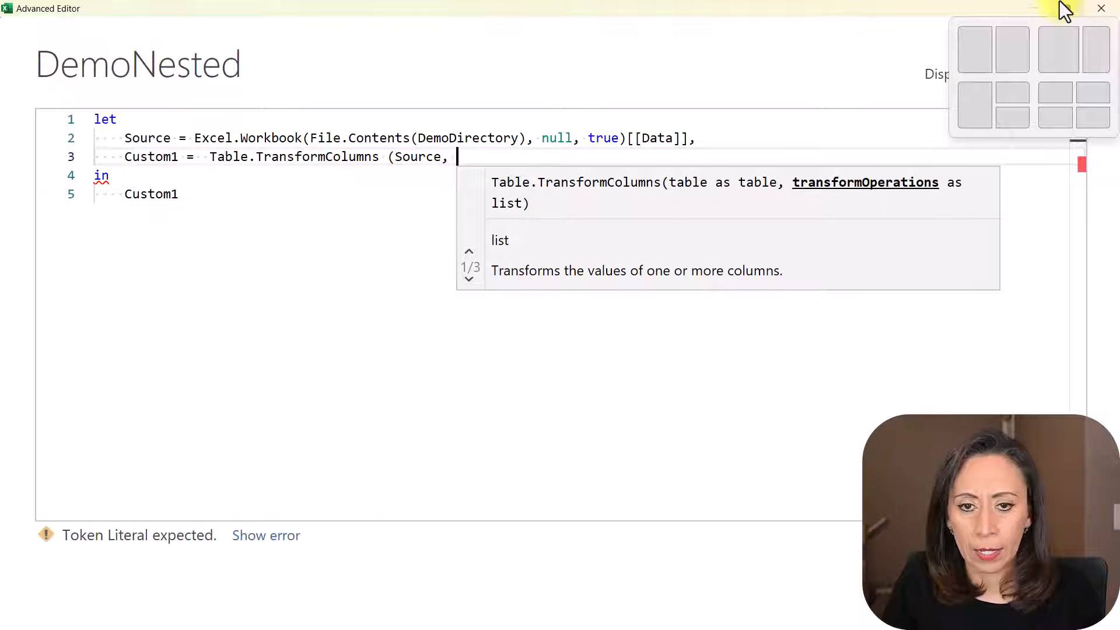
text({)
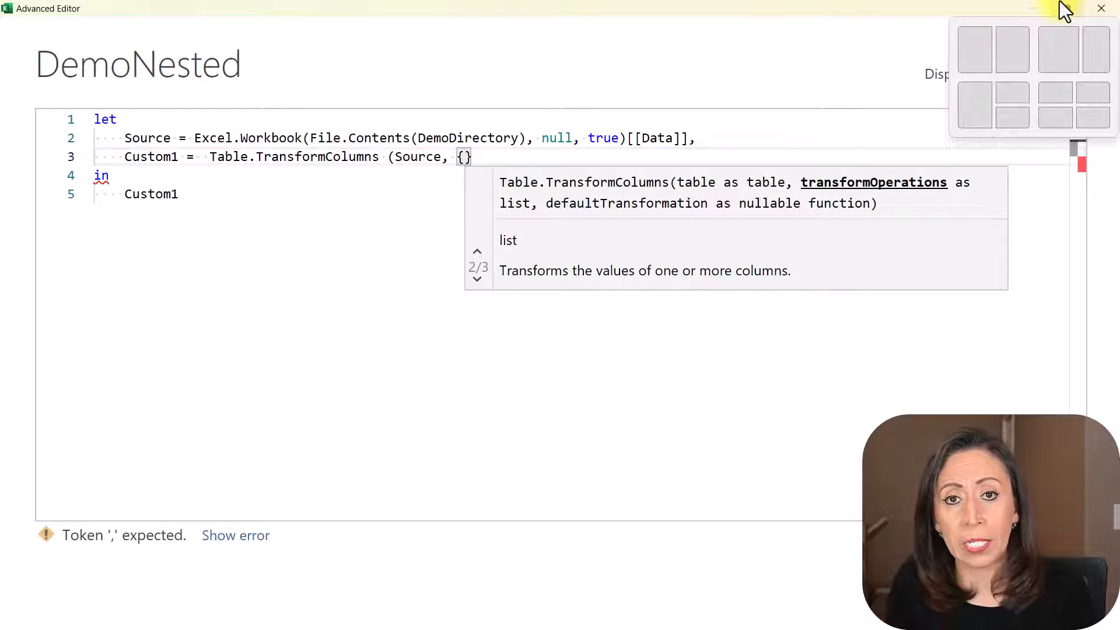
text(")
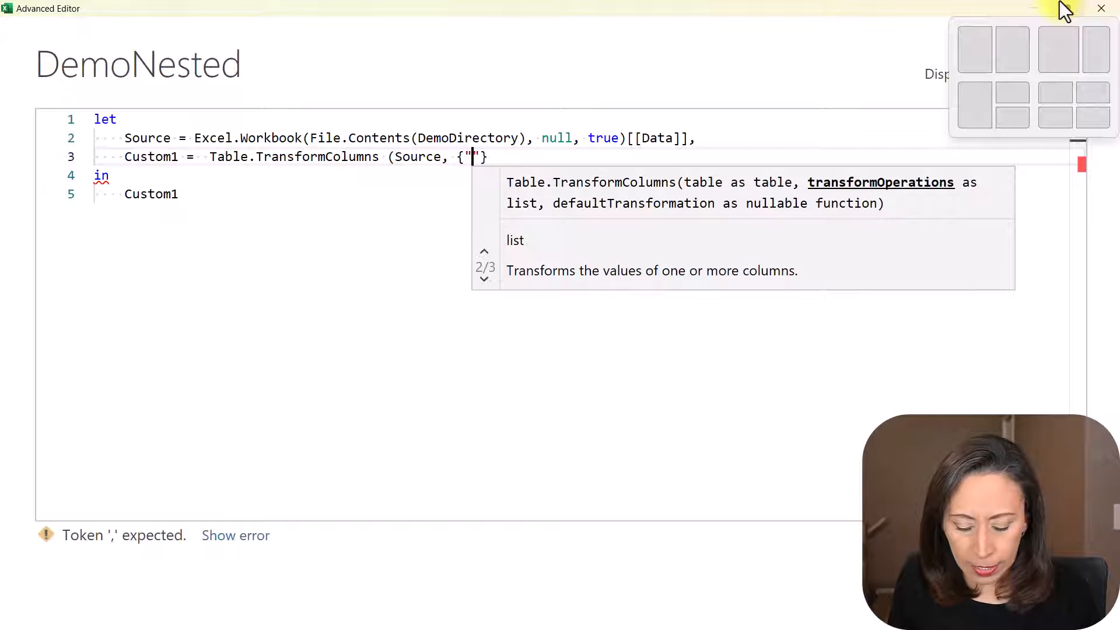
text(Data)
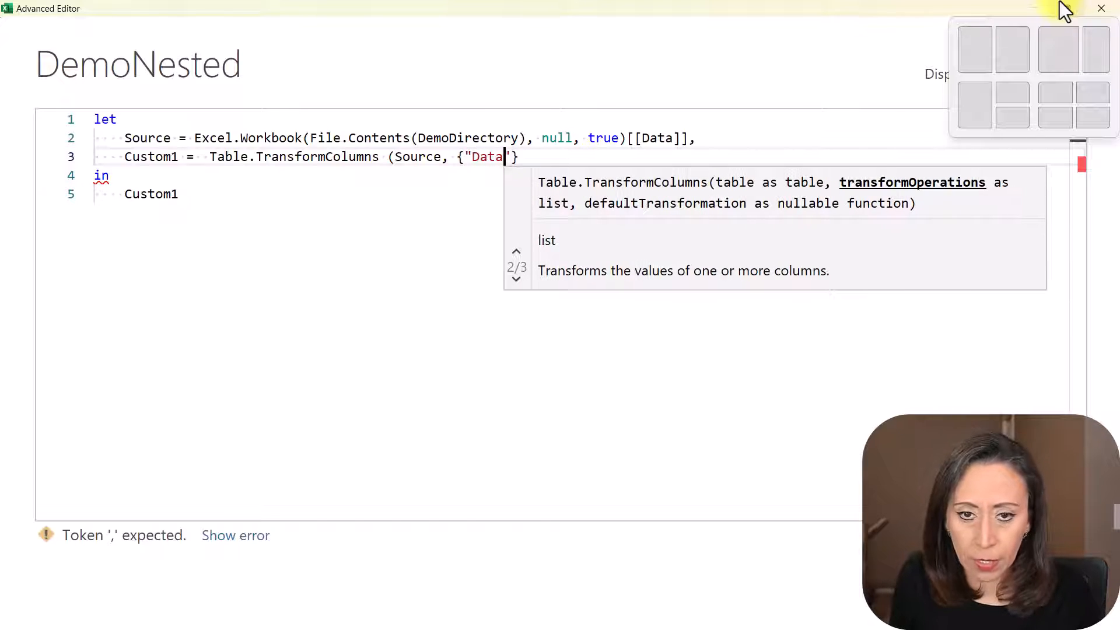
key(Right)
text(,)
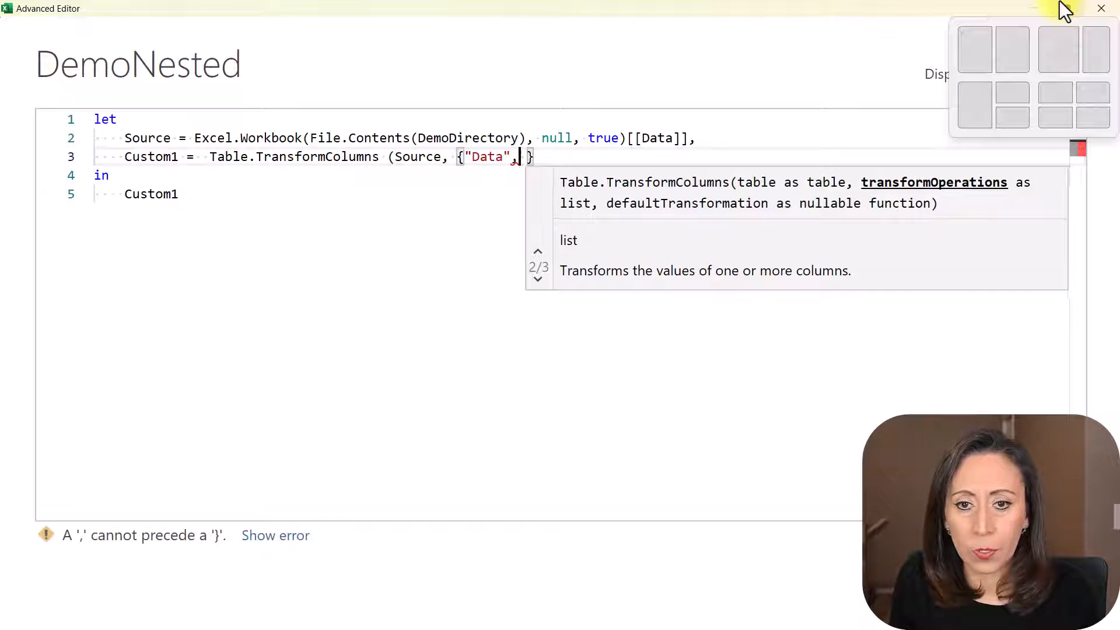
key(Left)
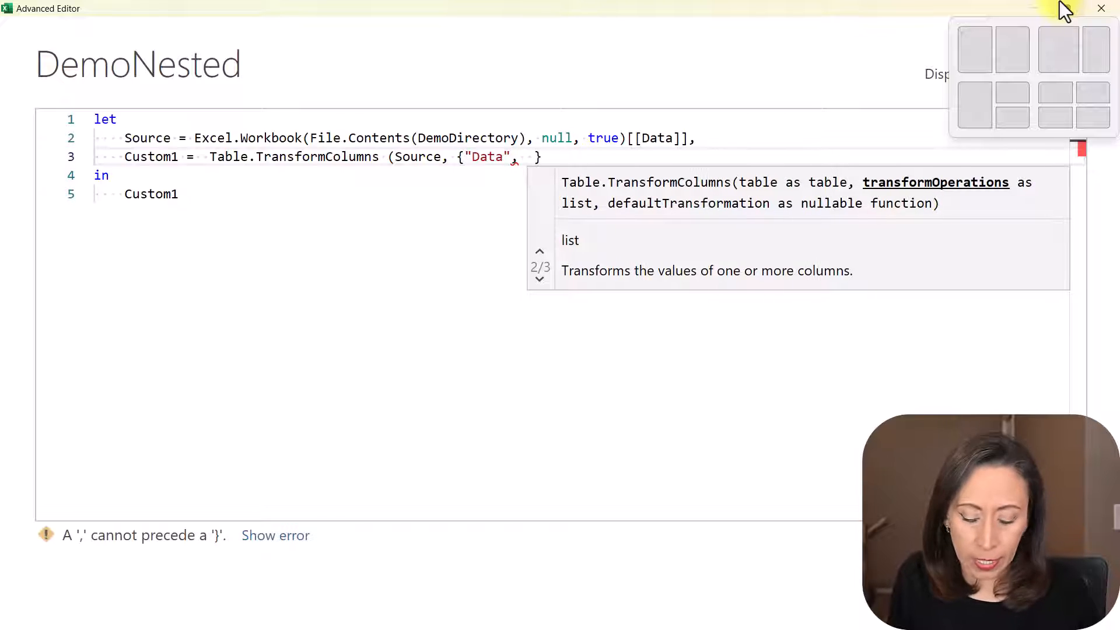
text(each)
key(Return)
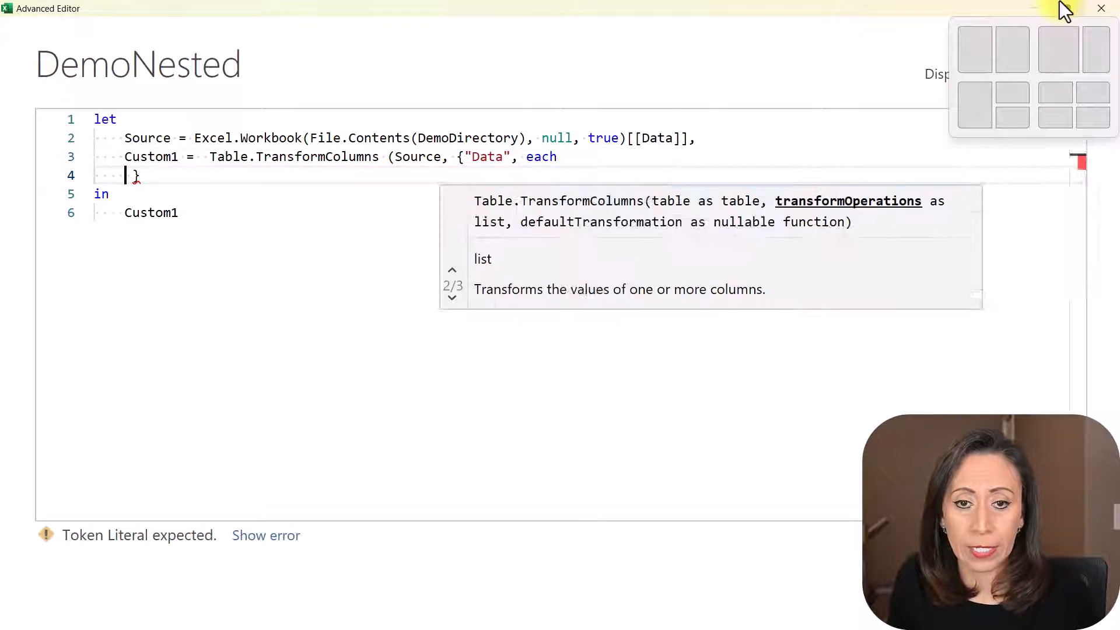
key(Return)
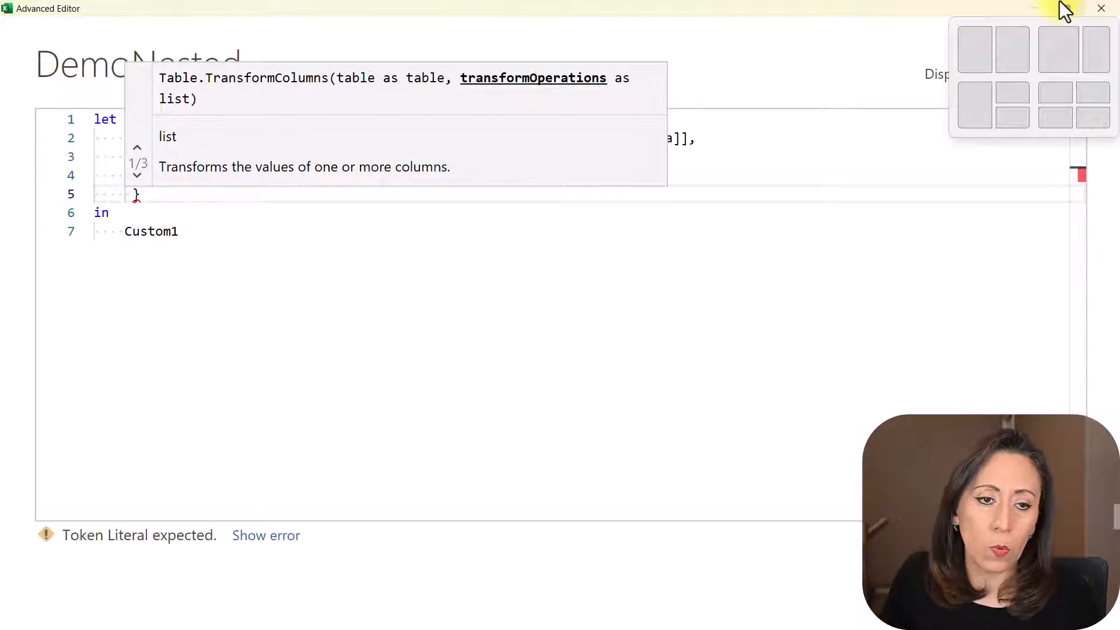
Start a nested let expression on the empty line below each.
click(600, 302)
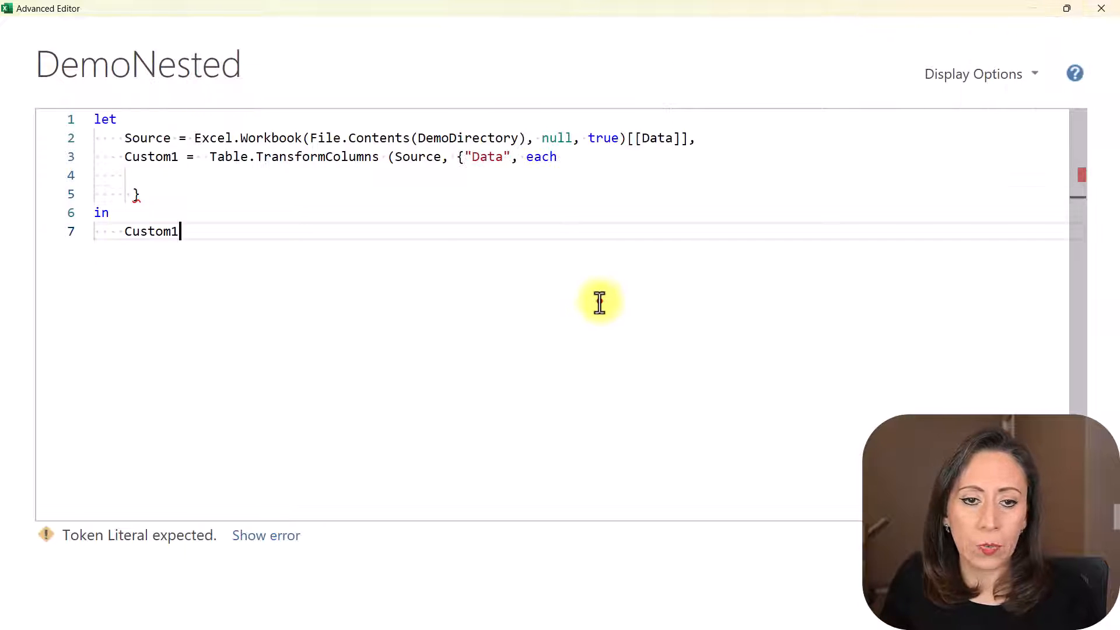
click(143, 155)
click(135, 175)
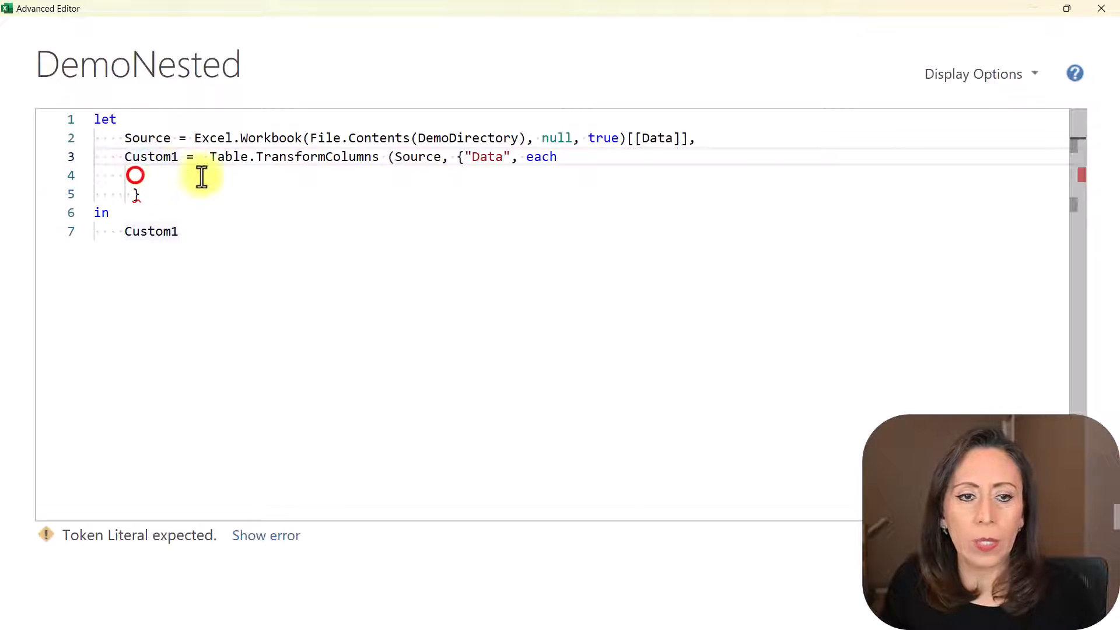
click(124, 177)
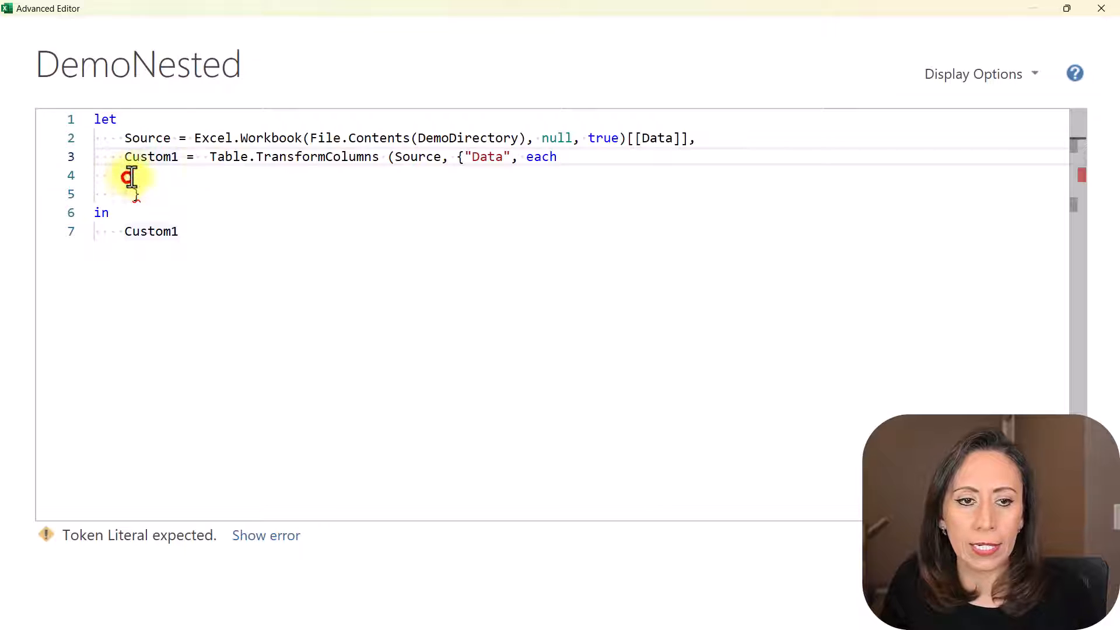
click(570, 153)
key(Down)
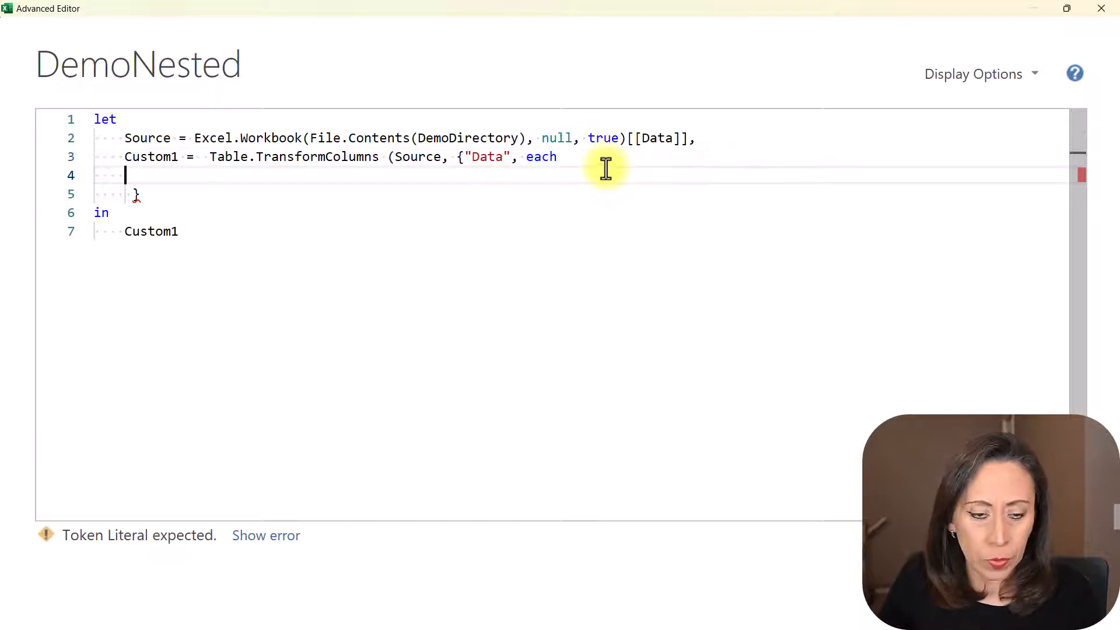
text(lete)
key(BackSpace)
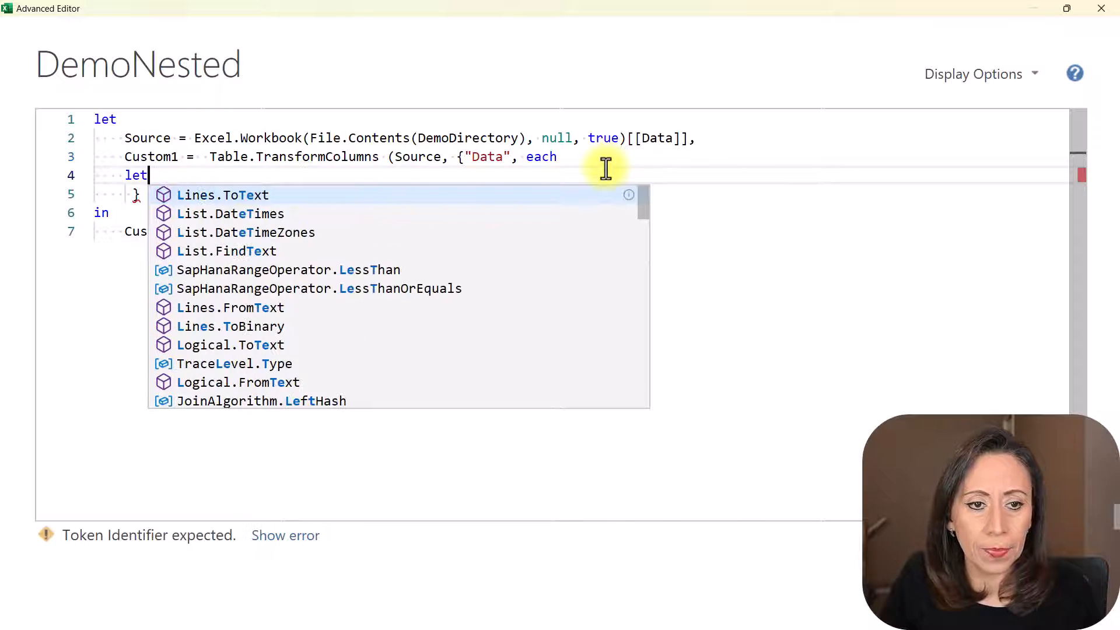
key(Escape)
Declare a variable m inside the nested let and insert several blank lines after its equals sign.
key(Down)
key(Home)
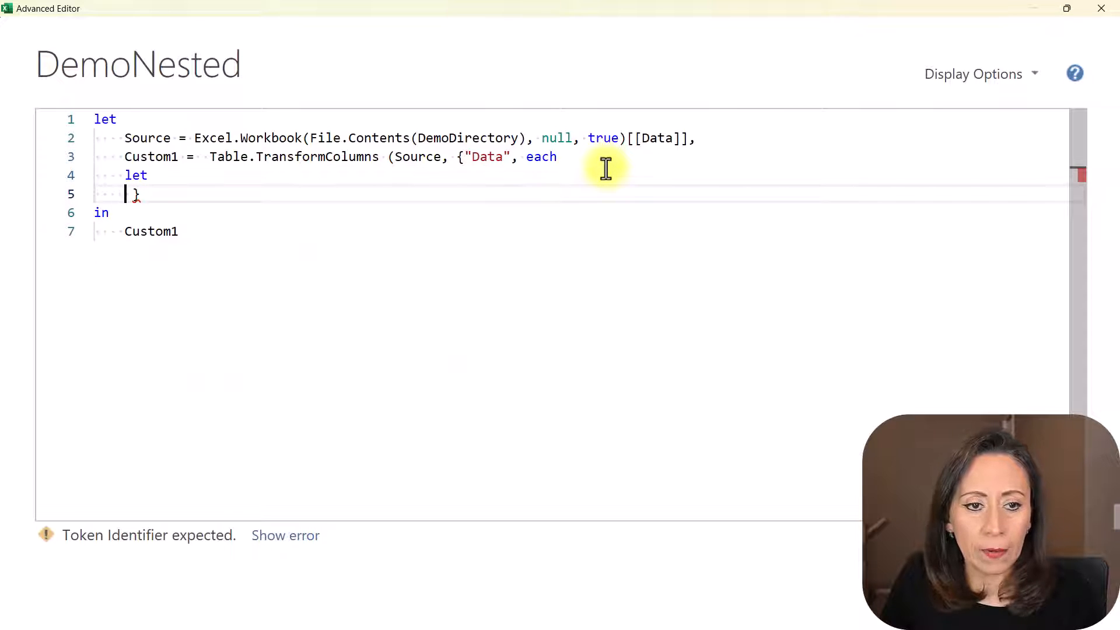
text(m)
key(Escape)
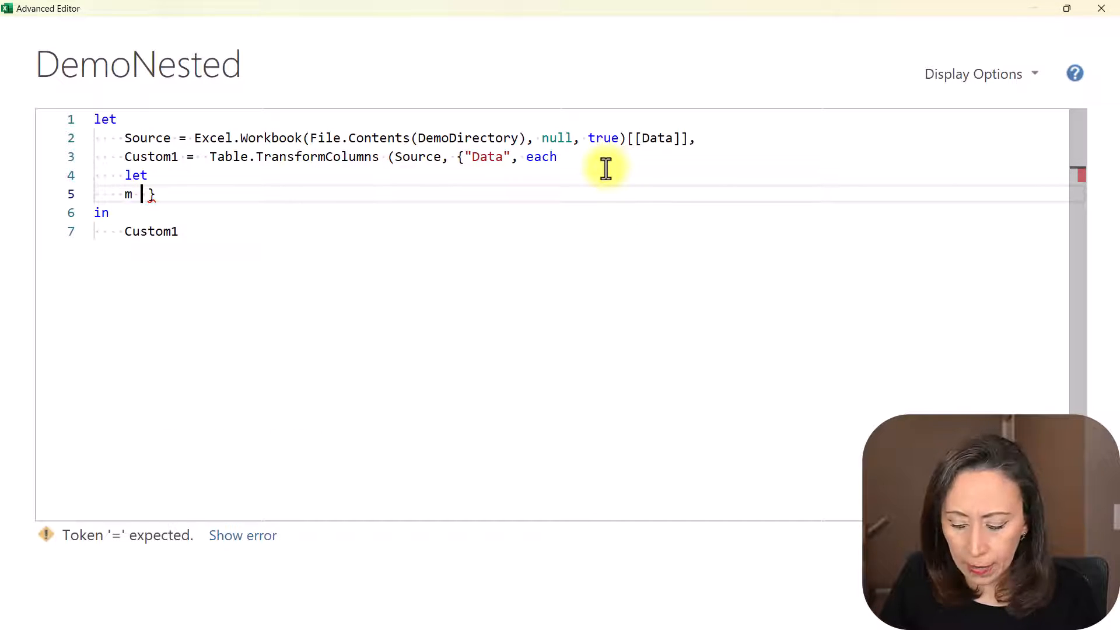
text(=)
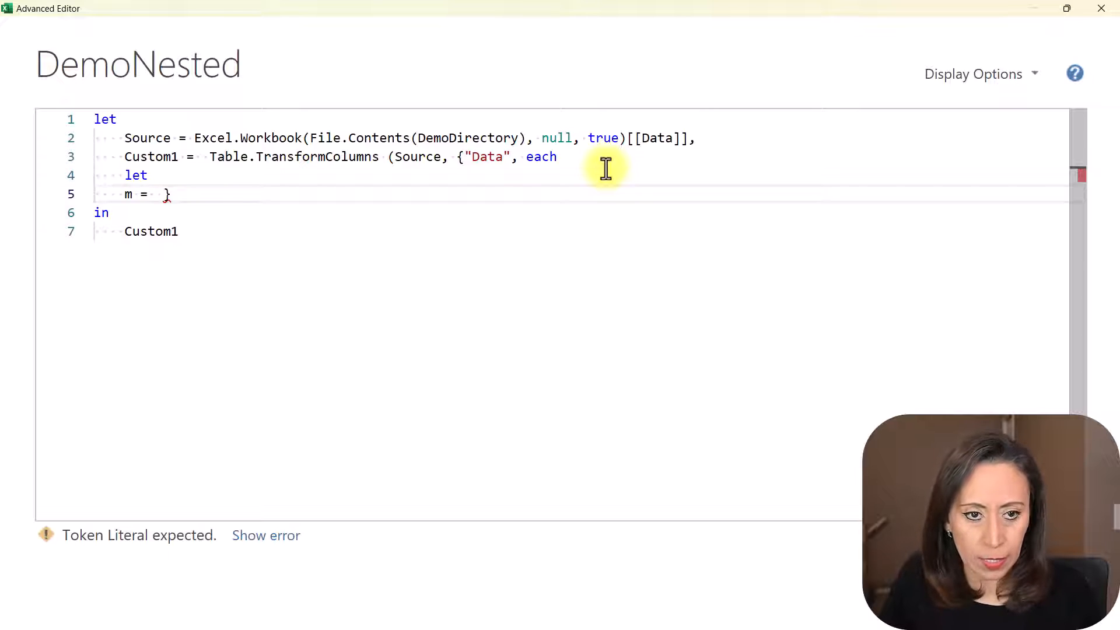
key(Return)
key(Return)
key(Return)
key(Return)
key(Return)
key(Return)
Paste the copied DemoOct cleaning steps, from Skip through the final Unpivoted, into the blank lines below m.
key(Up)
key(Up)
key(Up)
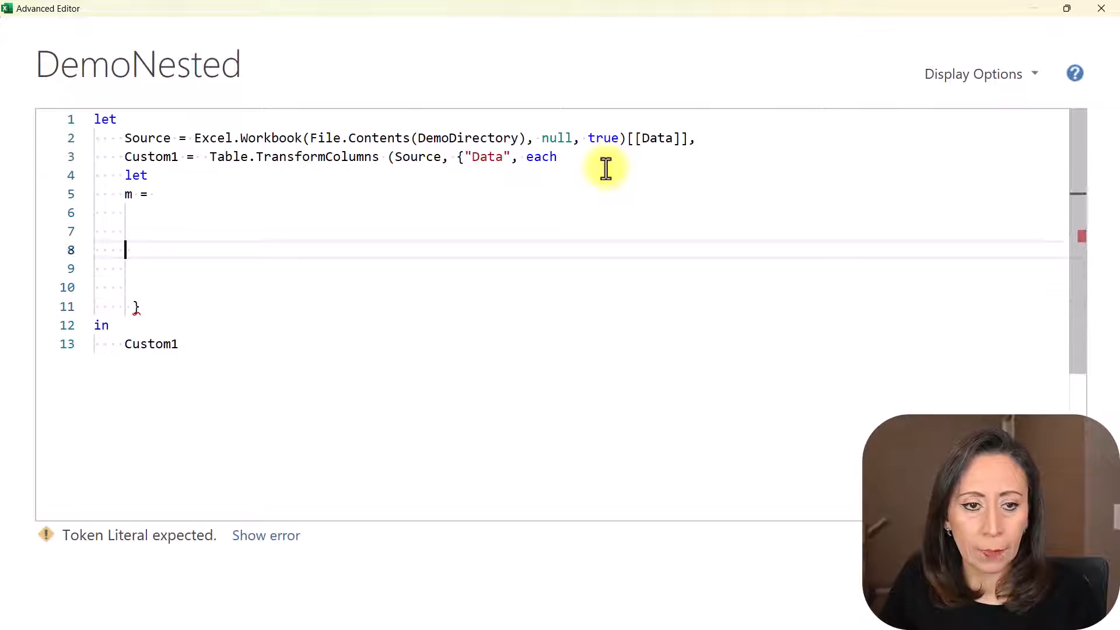
key(Up)
key(Up)
key(Down)
key(ctrl+v)
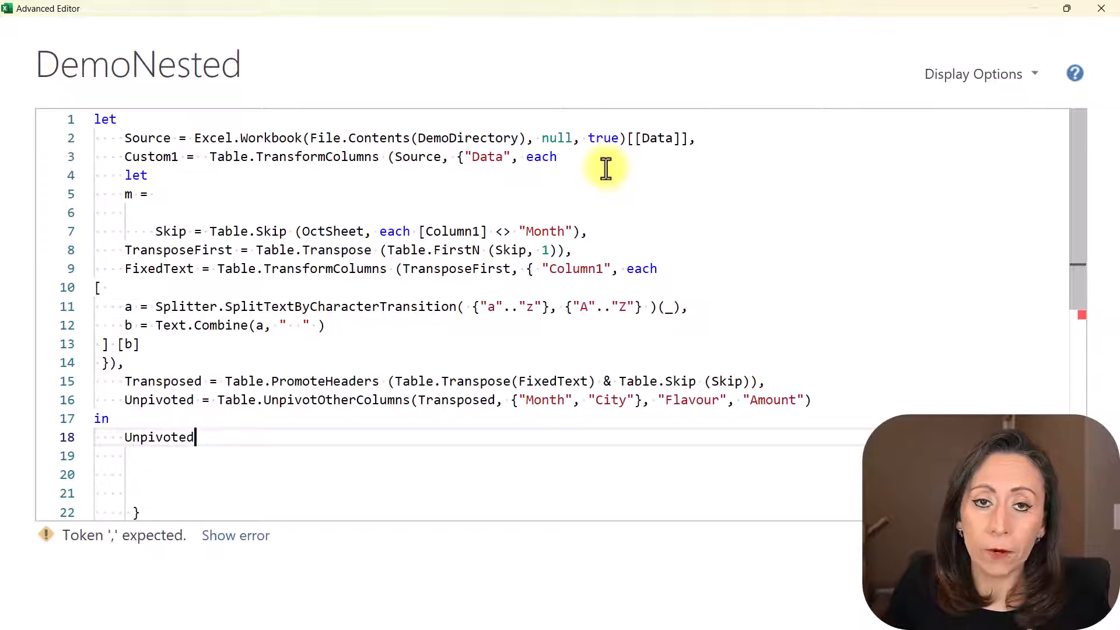
Remove the pasted Skip assignment and the extra line breaks so that m directly equals the Table.Skip expression.
click(214, 227)
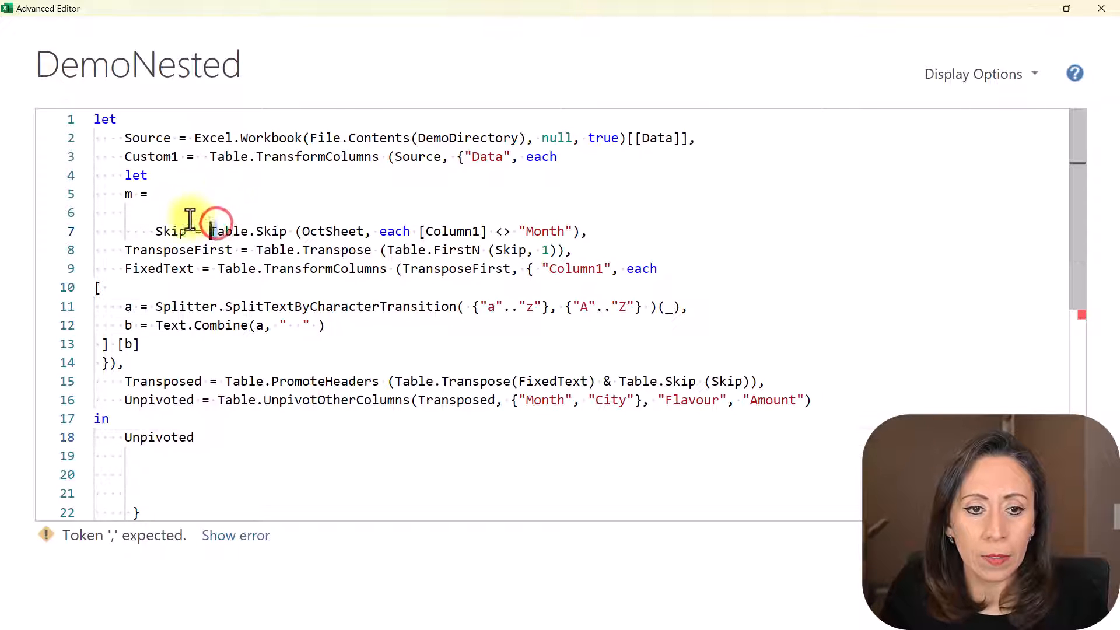
key(shift+Home)
key(shift+Home)
key(Delete)
key(Delete)
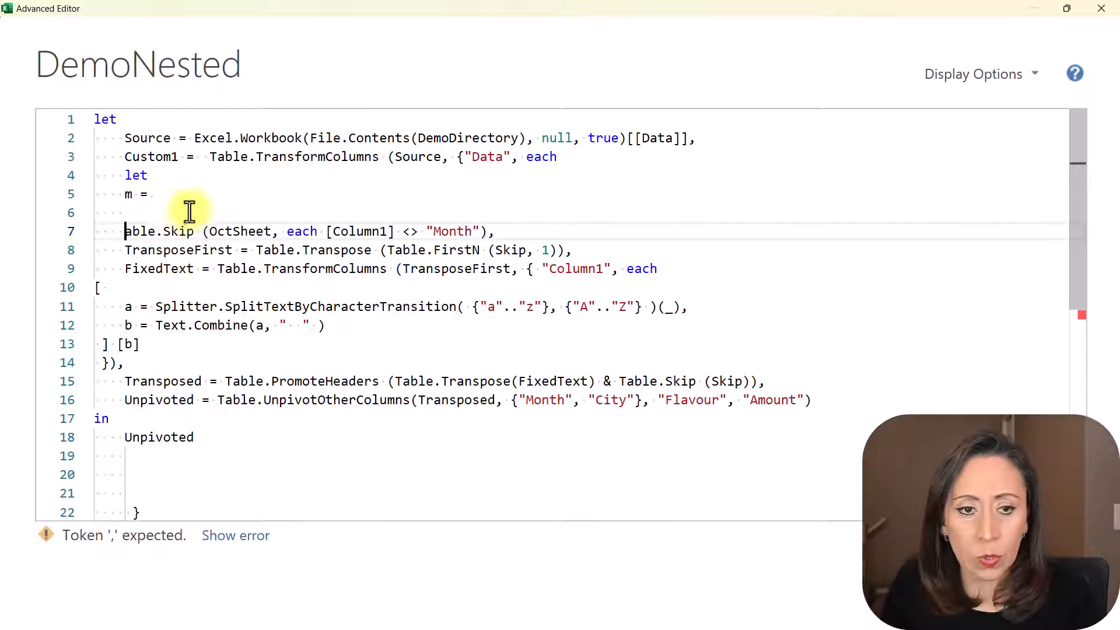
text(T)
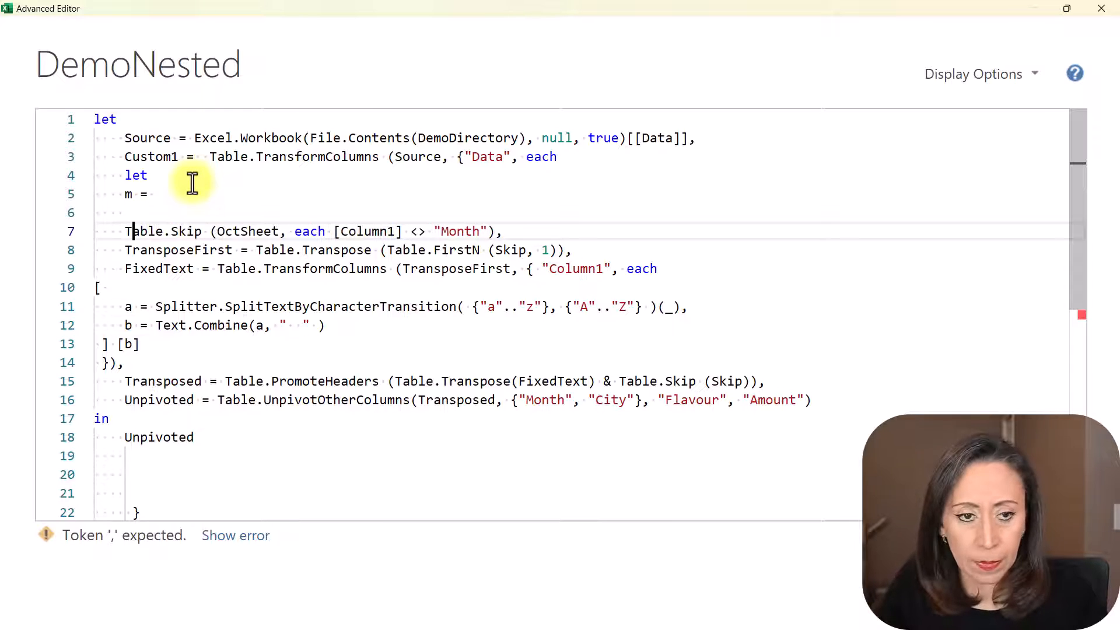
click(153, 194)
key(Delete)
key(Delete)
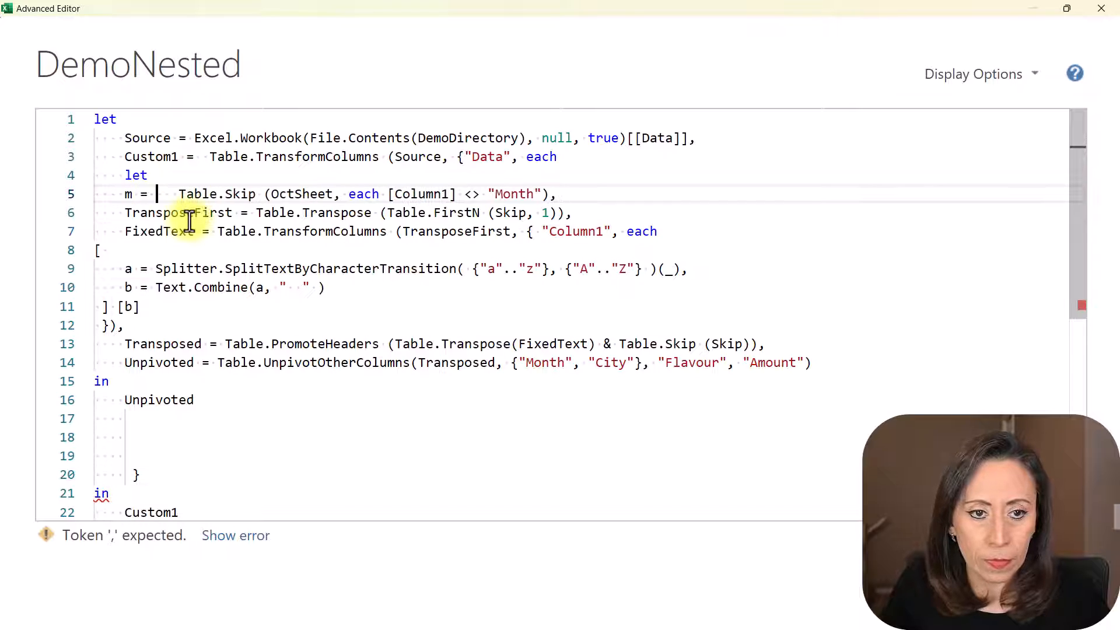
key(Delete)
key(Delete)
key(Delete)
key(Delete)
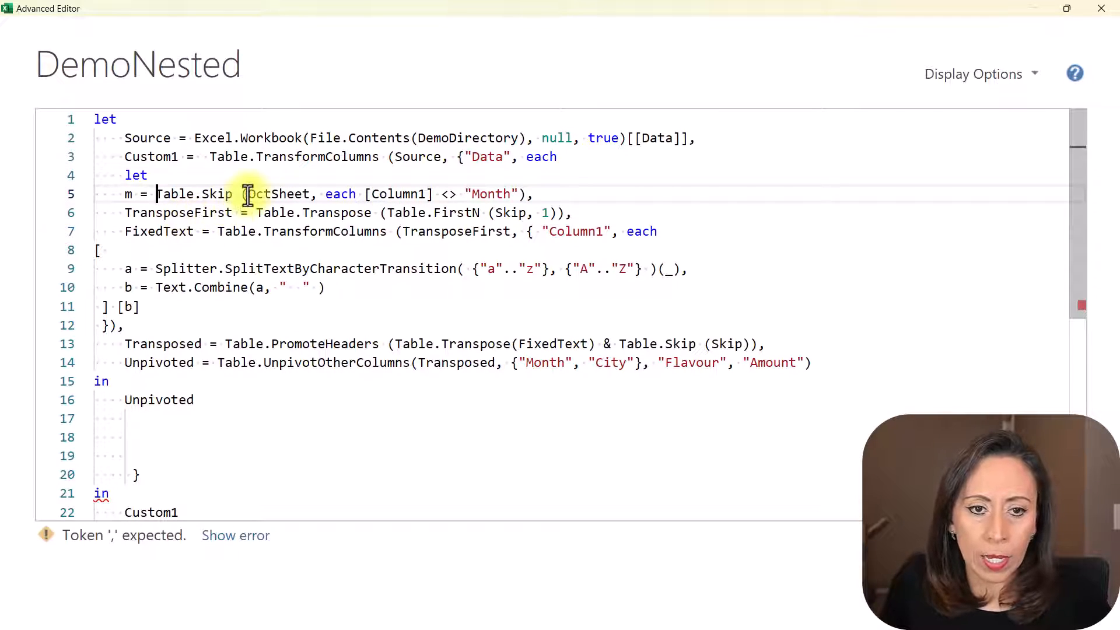
Replace OctSheet with an underscore as the first argument of the nested Table.Skip.
drag(250, 194, 310, 194)
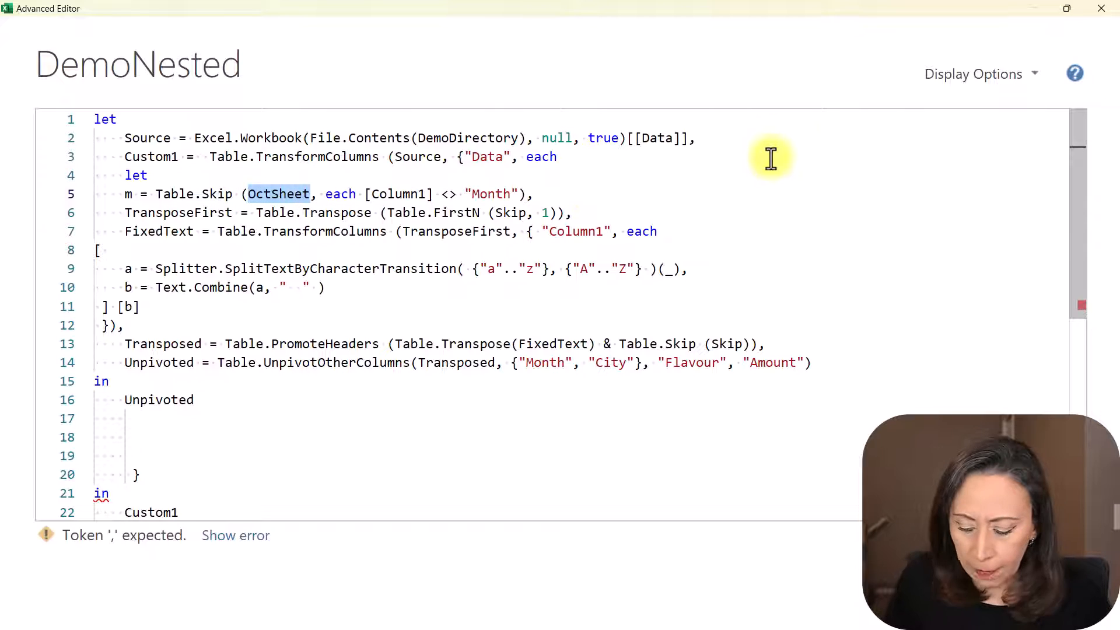
text(_)
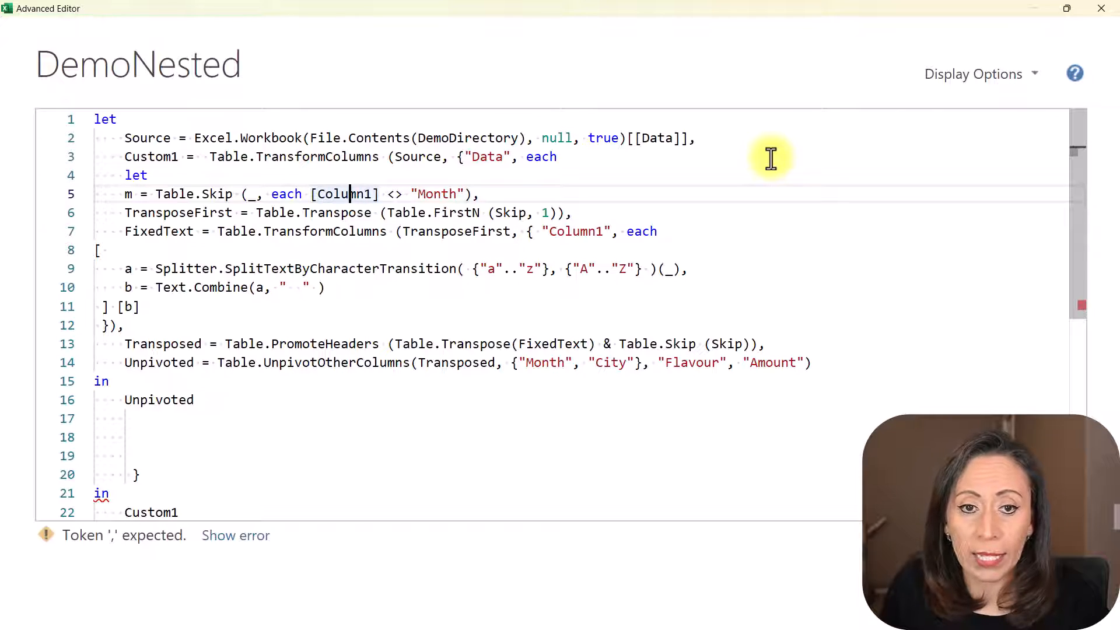
key(Right)
key(Right)
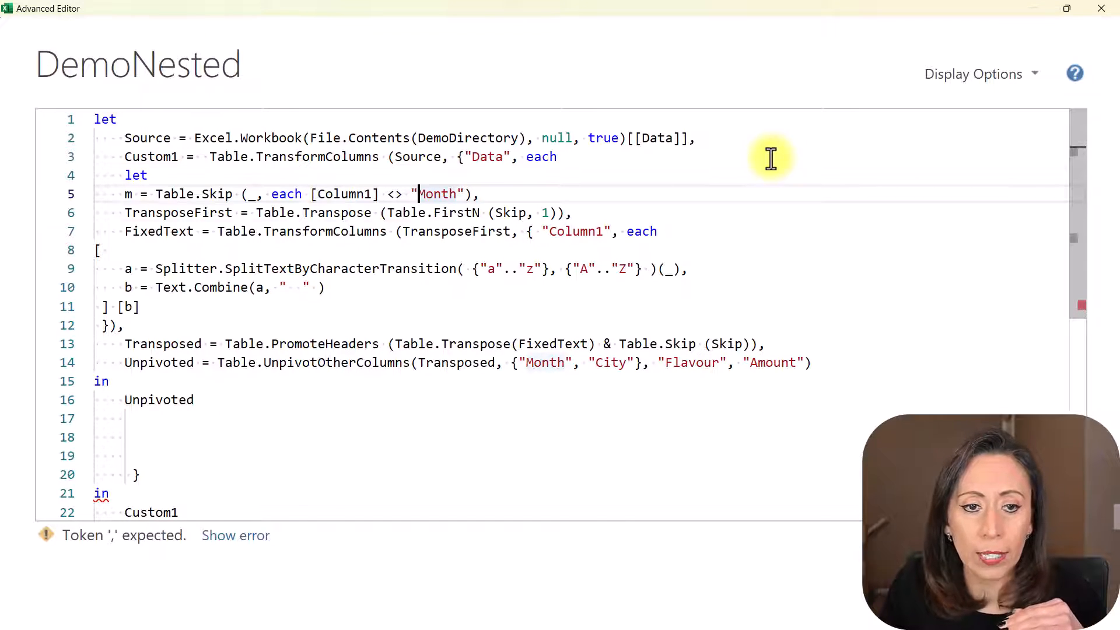
Rename the nested variable m as Skip.
key(Down)
key(Home)
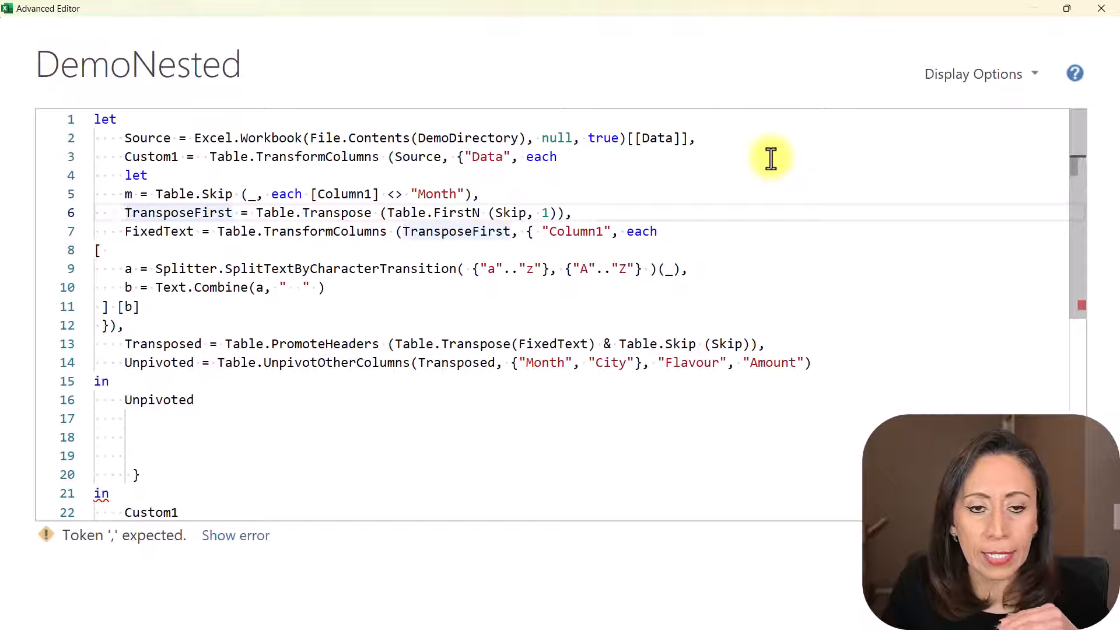
key(Up)
key(Delete)
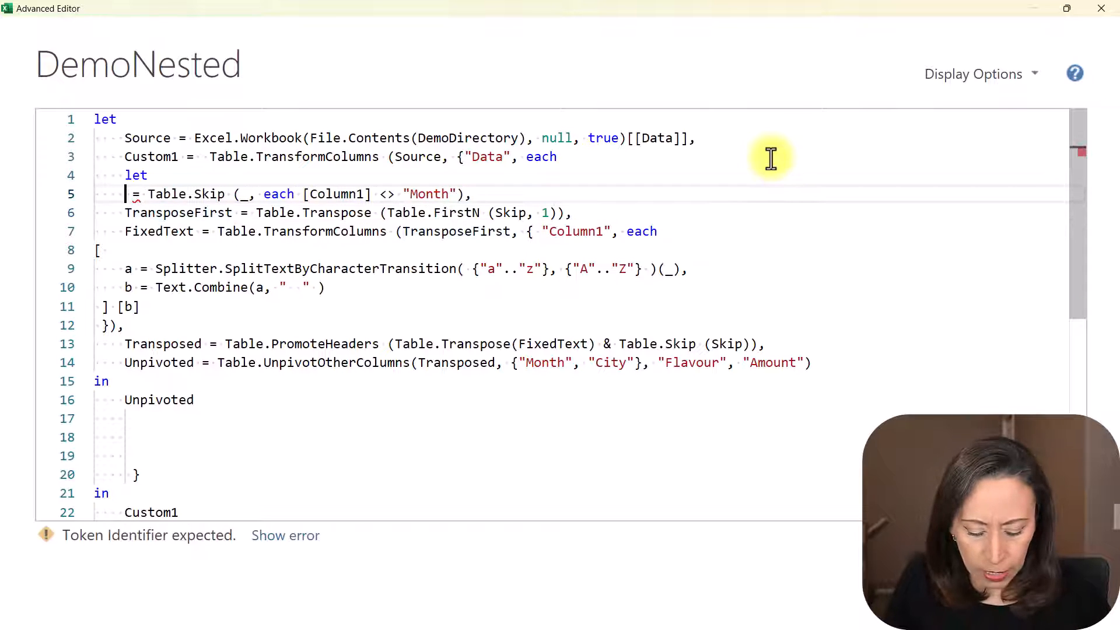
text(s)
key(BackSpace)
text(Ski)
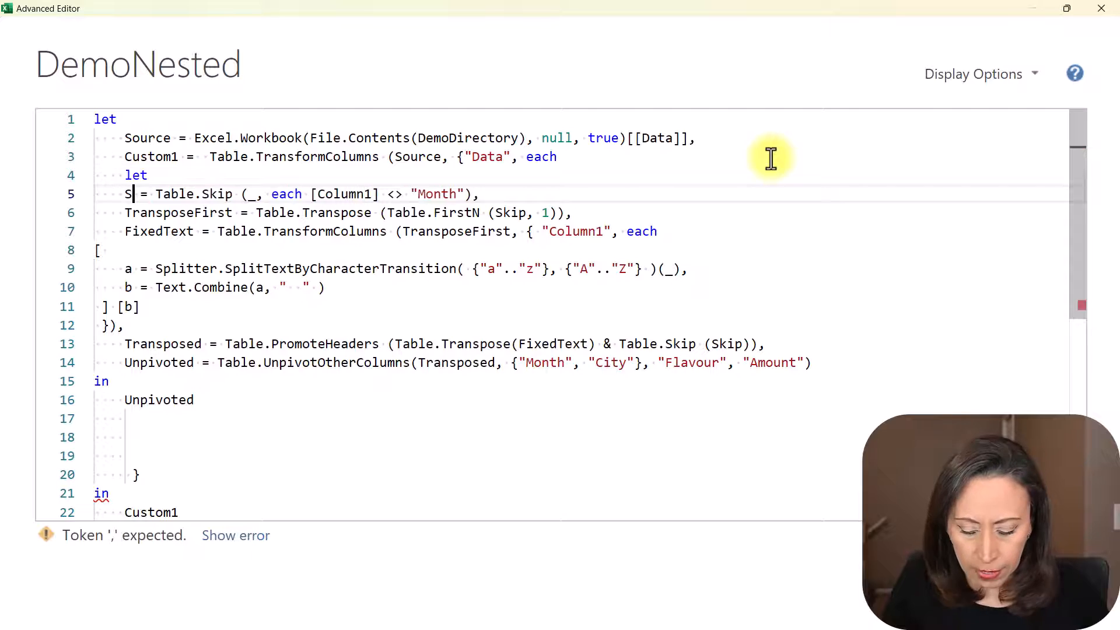
text(p)
key(Escape)
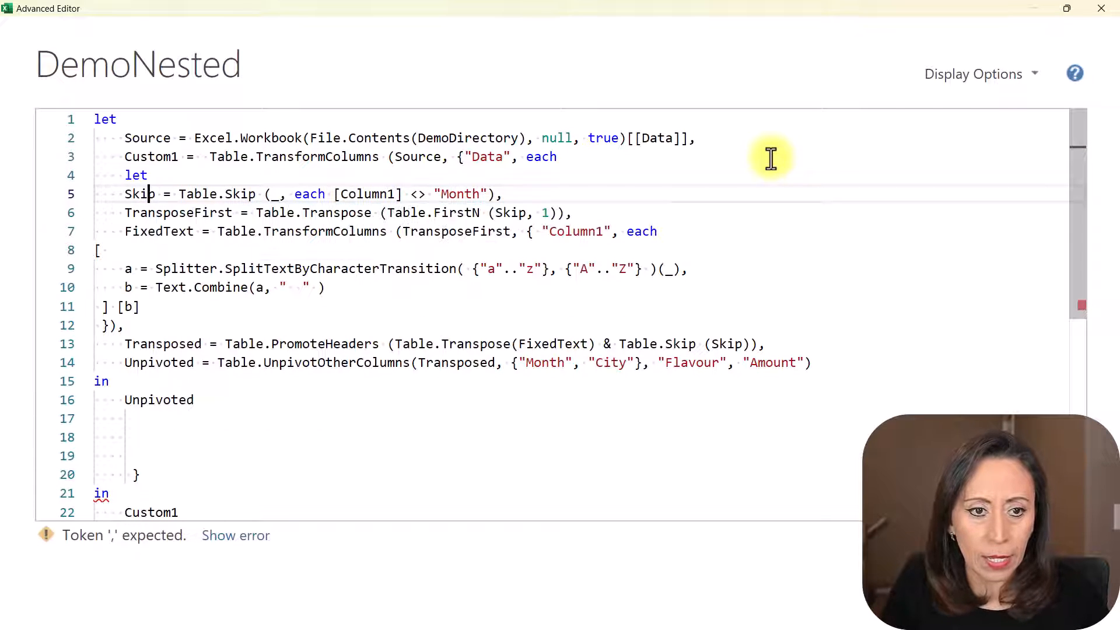
Close the Table.TransformColumns call with a brace and parenthesis after the nested Unpivoted and delete the leftover closing brace below it.
key(Down)
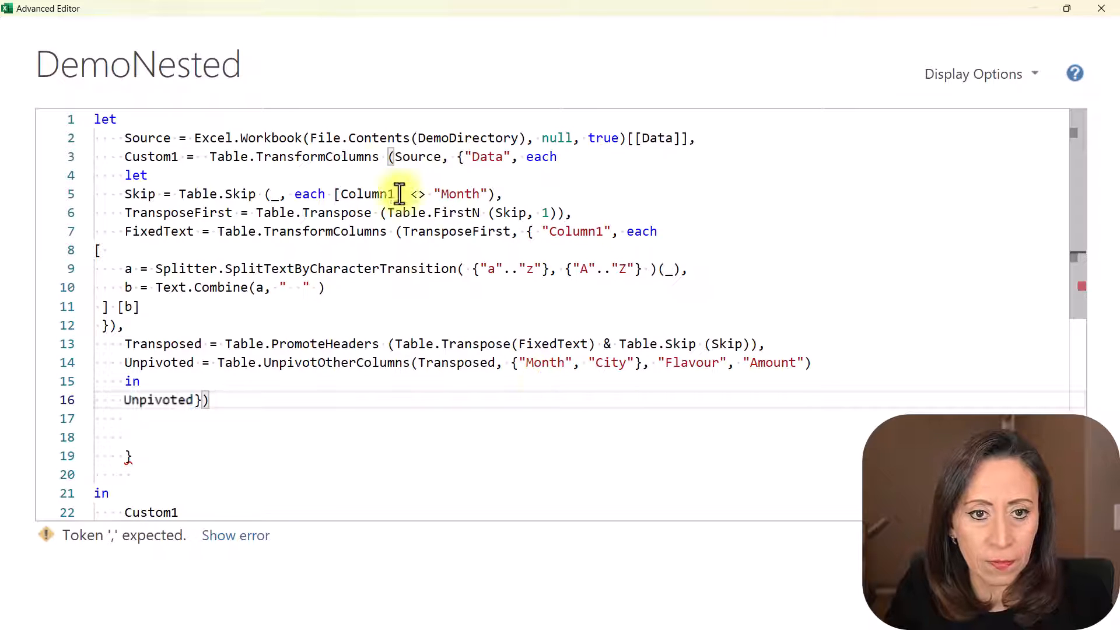
click(132, 455)
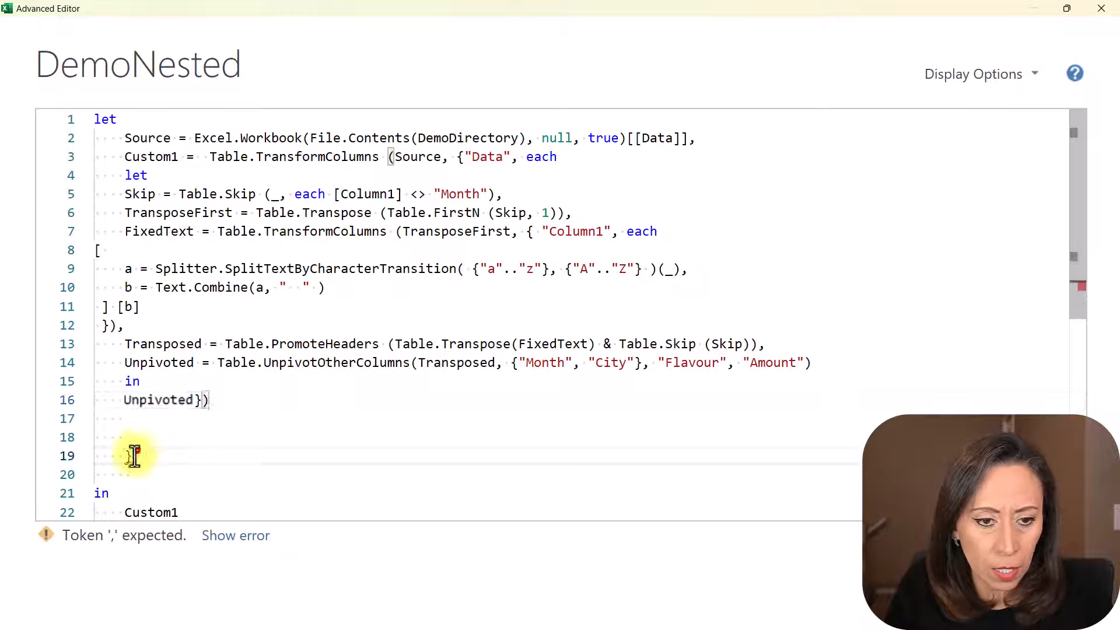
key(BackSpace)
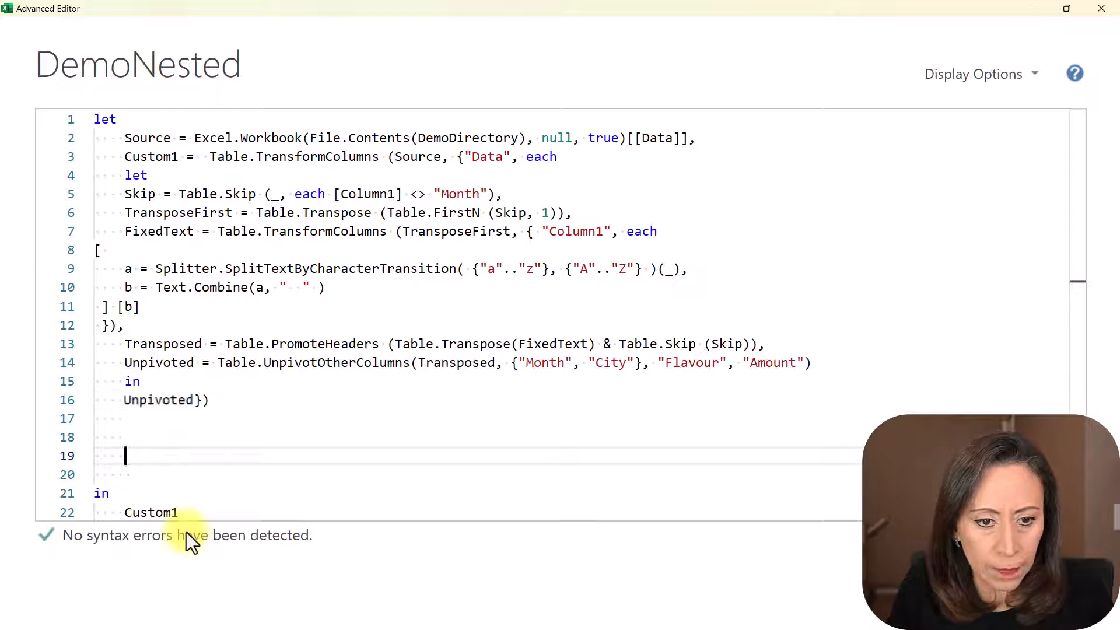
Delete the surplus blank lines between the nested Unpivoted result line and the outer in.
key(Up)
key(Up)
key(Delete)
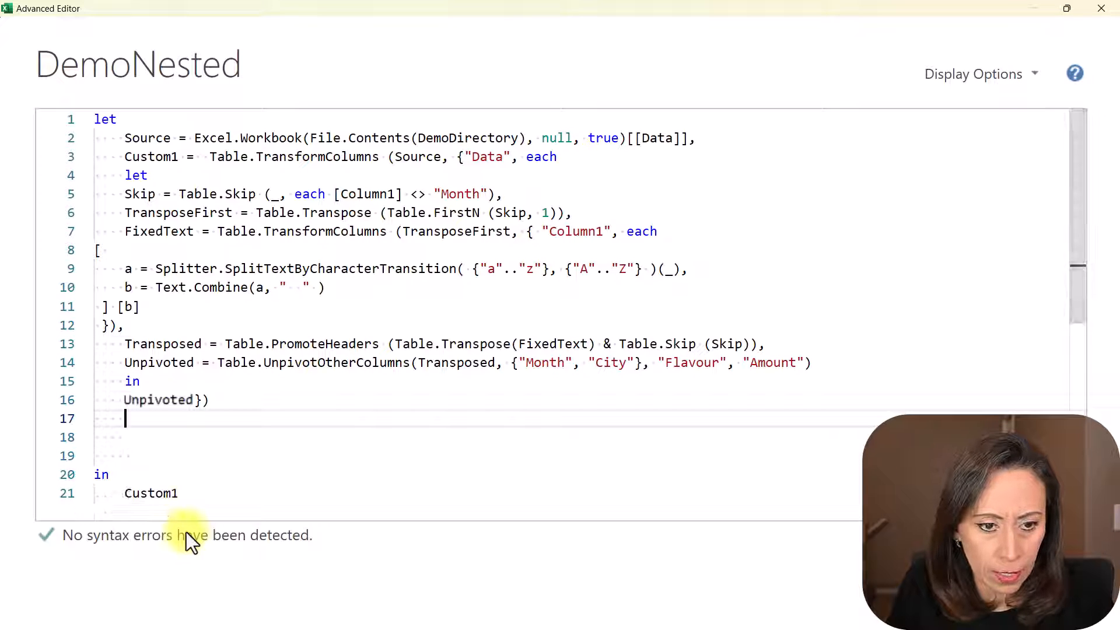
key(Home)
key(shift+Down)
key(shift+Down)
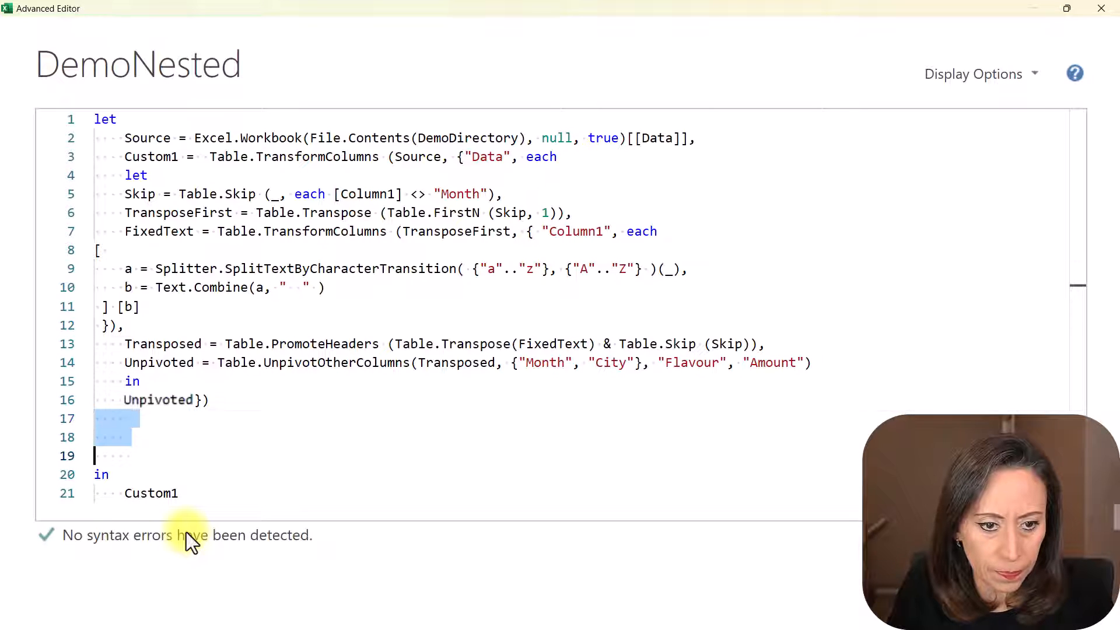
key(Delete)
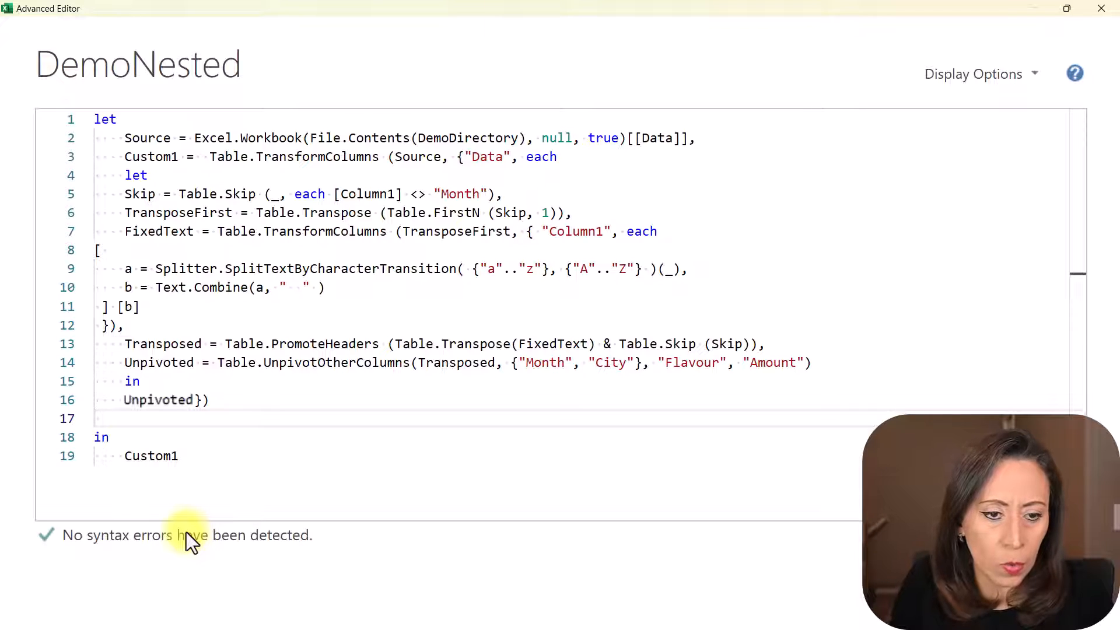
Check that the nested and outer let keywords each pair with their own in, and apply the edited DemoNested code.
click(152, 383)
double_click(132, 382)
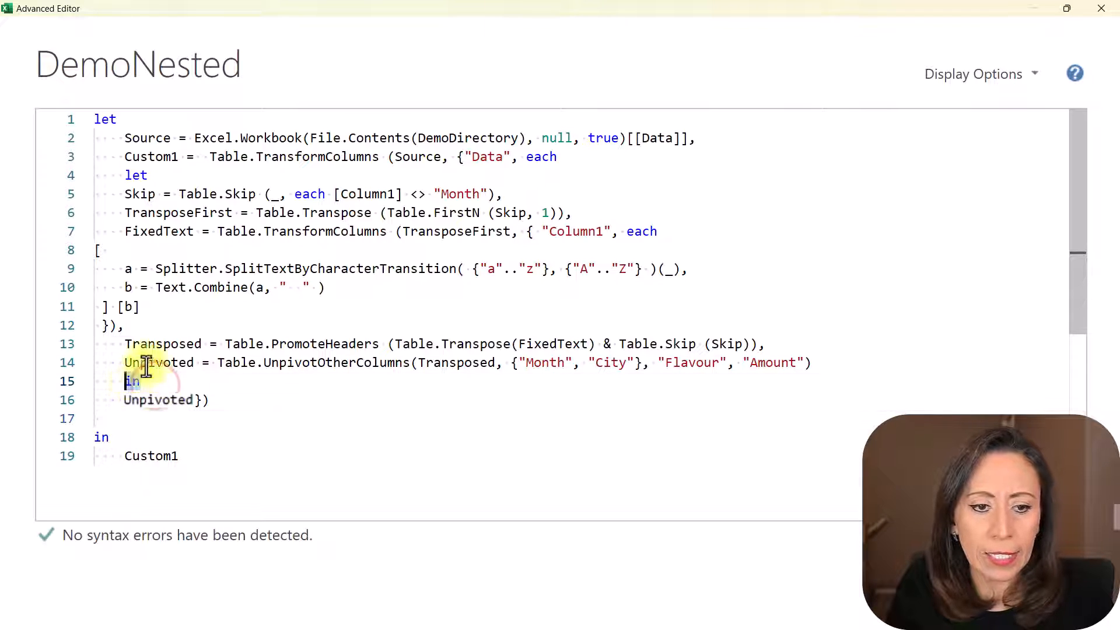
drag(147, 175, 133, 175)
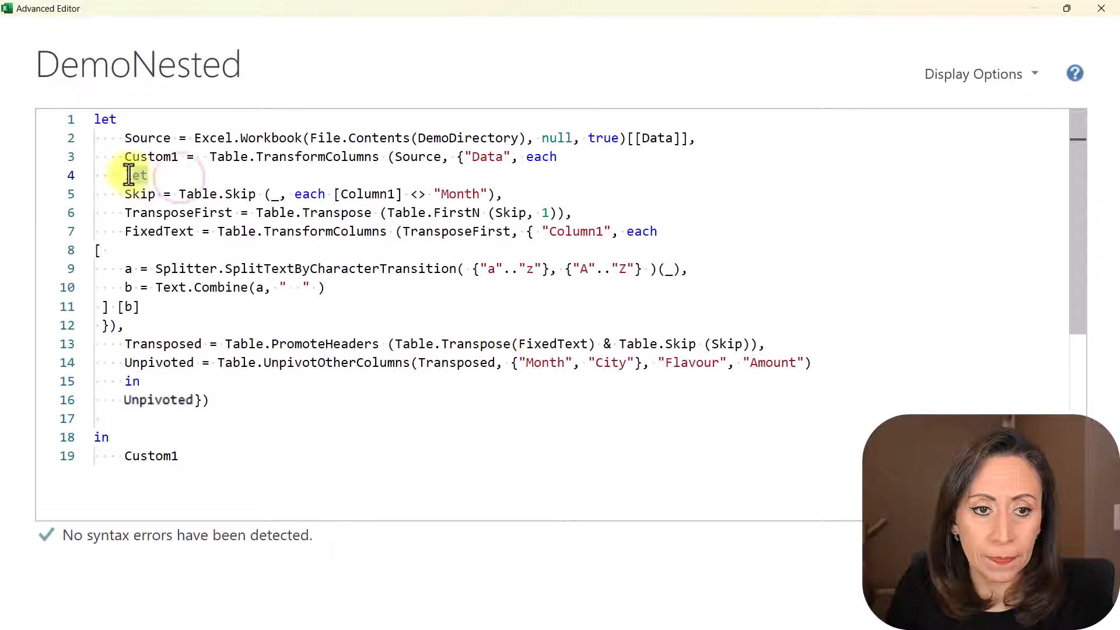
double_click(100, 437)
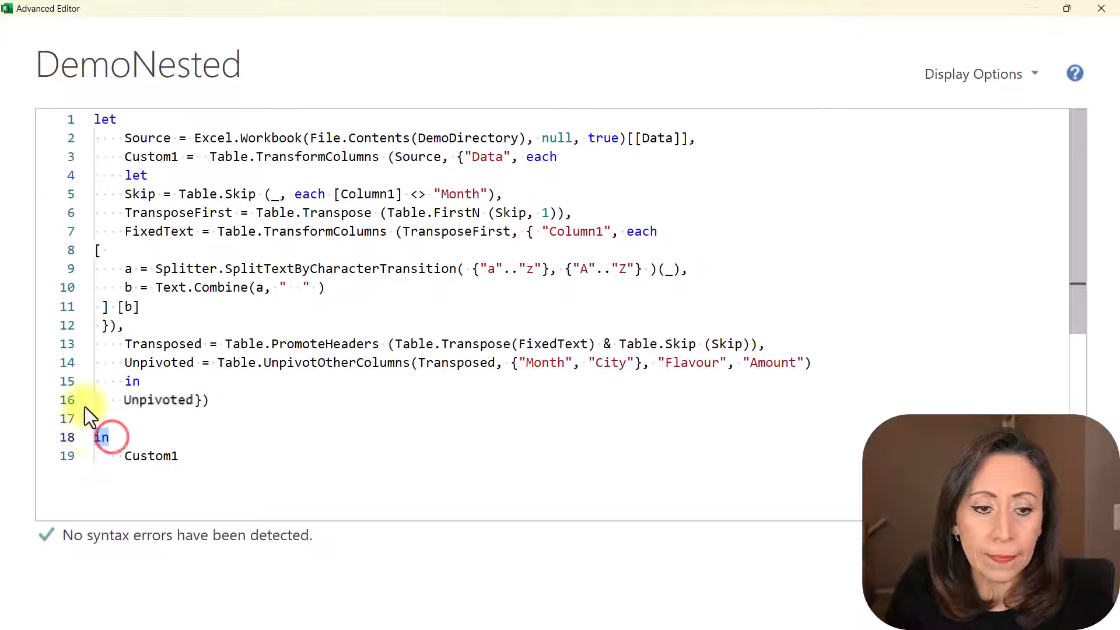
double_click(102, 119)
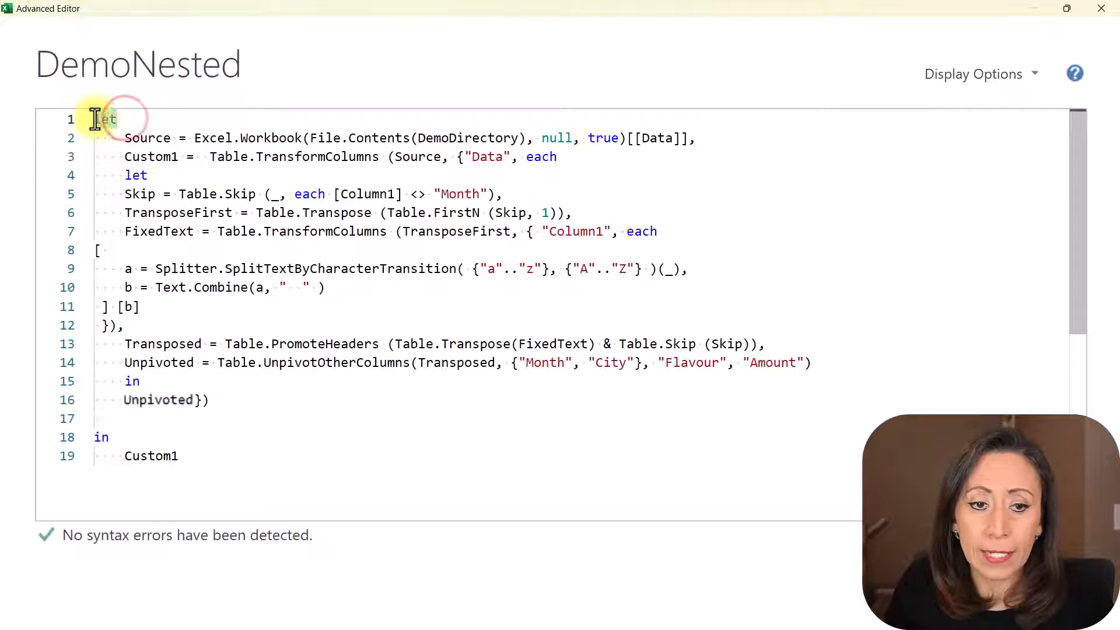
double_click(183, 458)
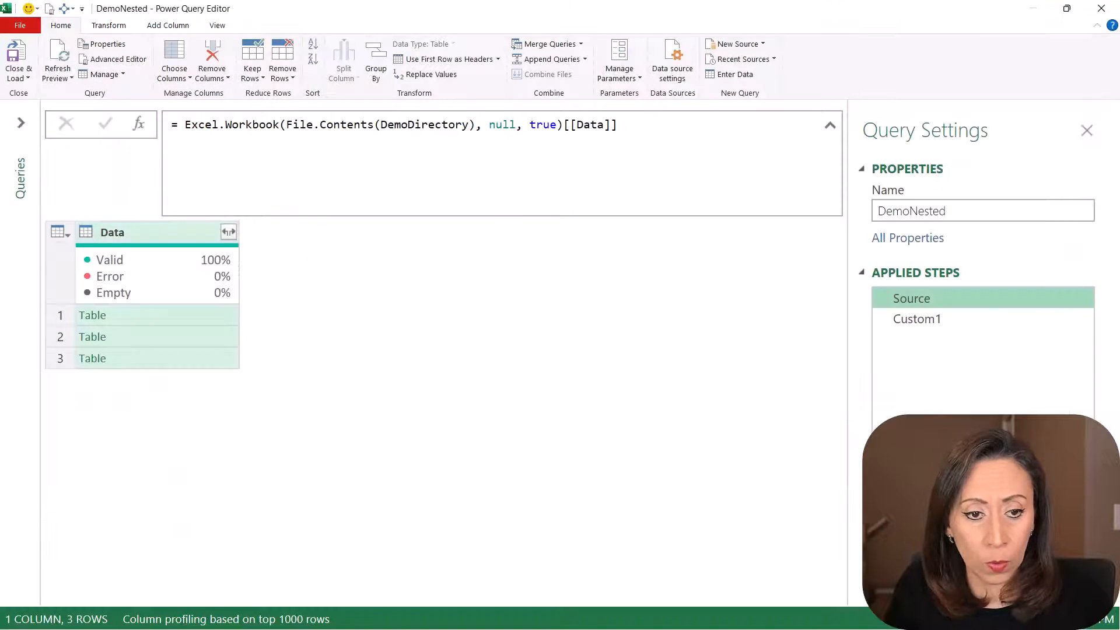
Preview the first two nested tables of the Custom1 step, collapsing the formula and enlarging the preview area.
click(916, 318)
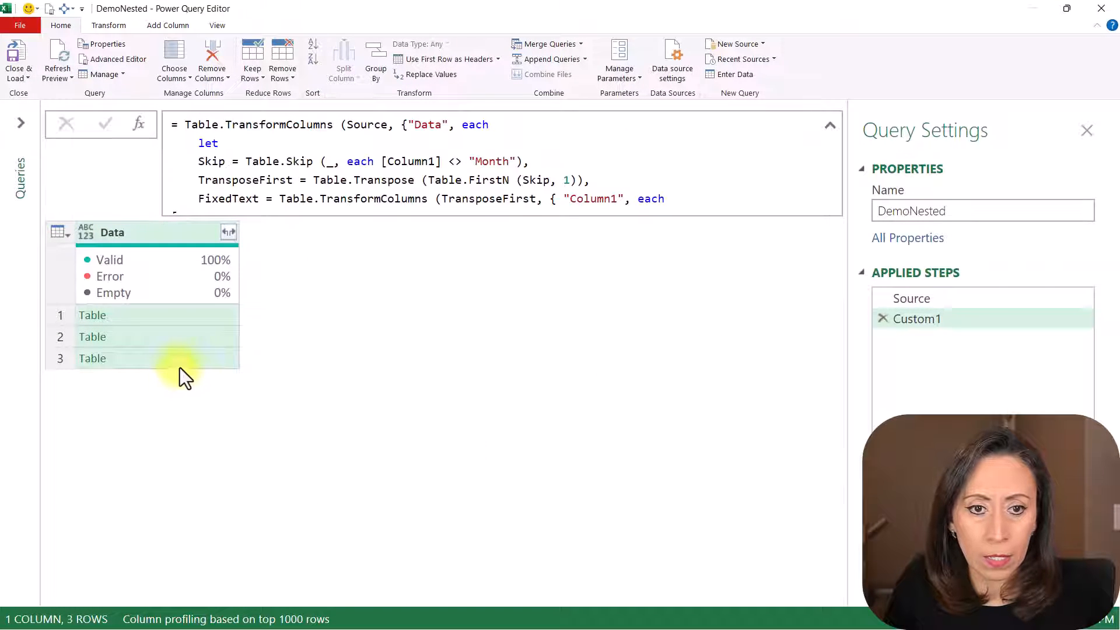
click(230, 315)
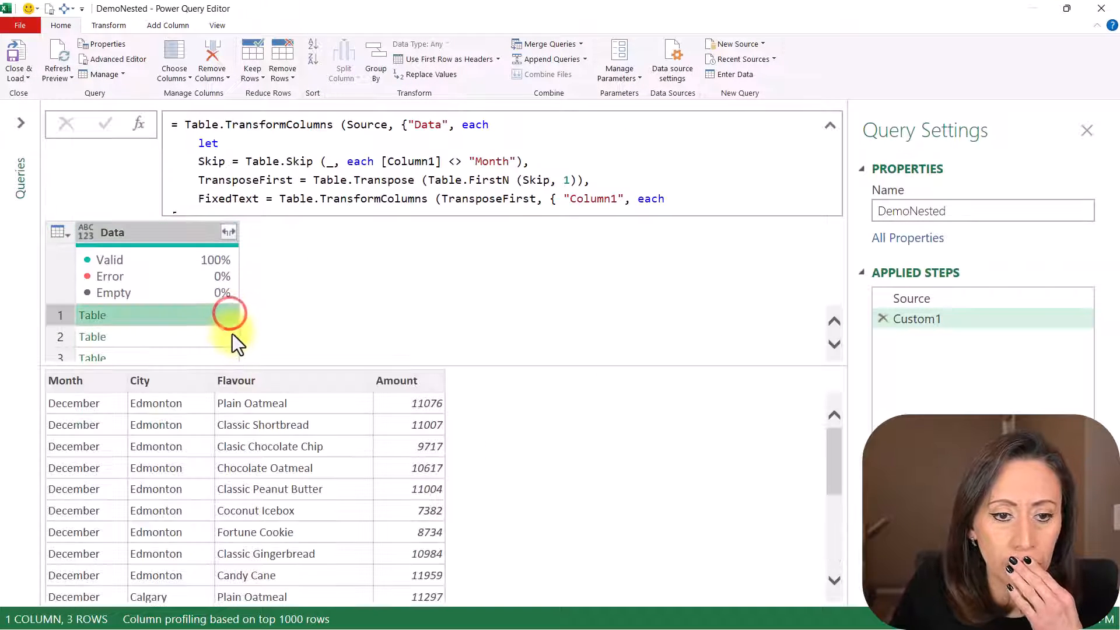
click(230, 336)
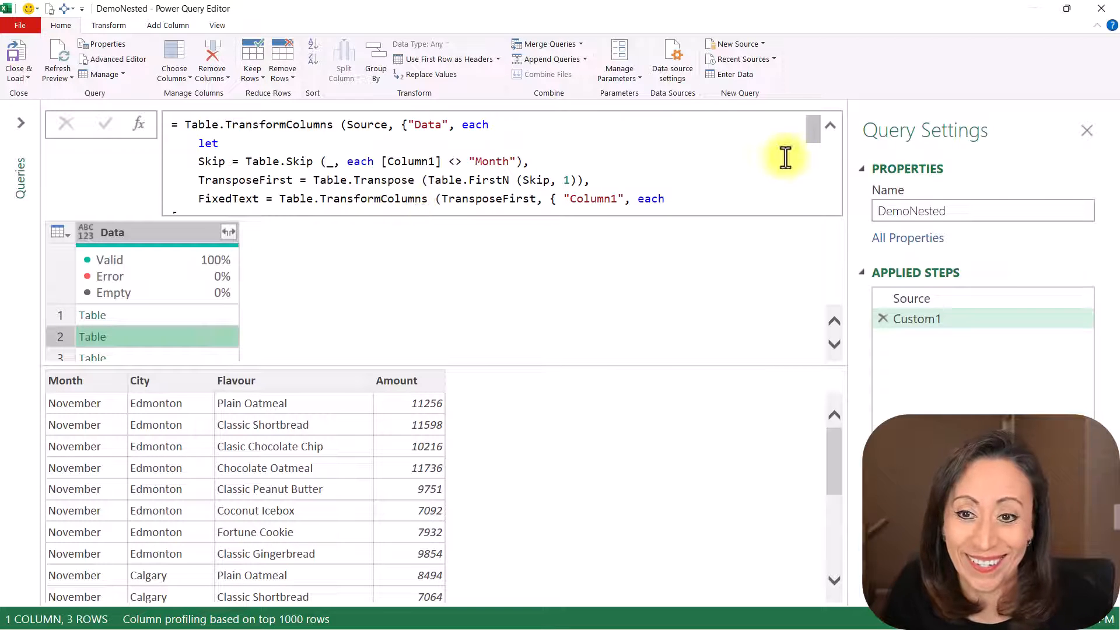
click(830, 127)
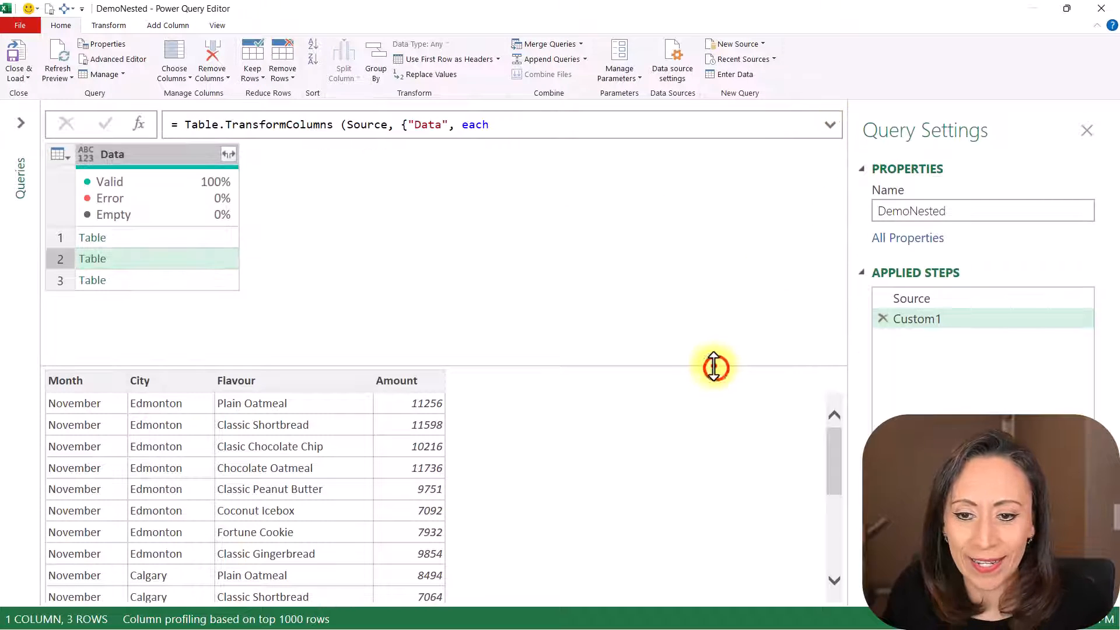
drag(713, 367, 711, 269)
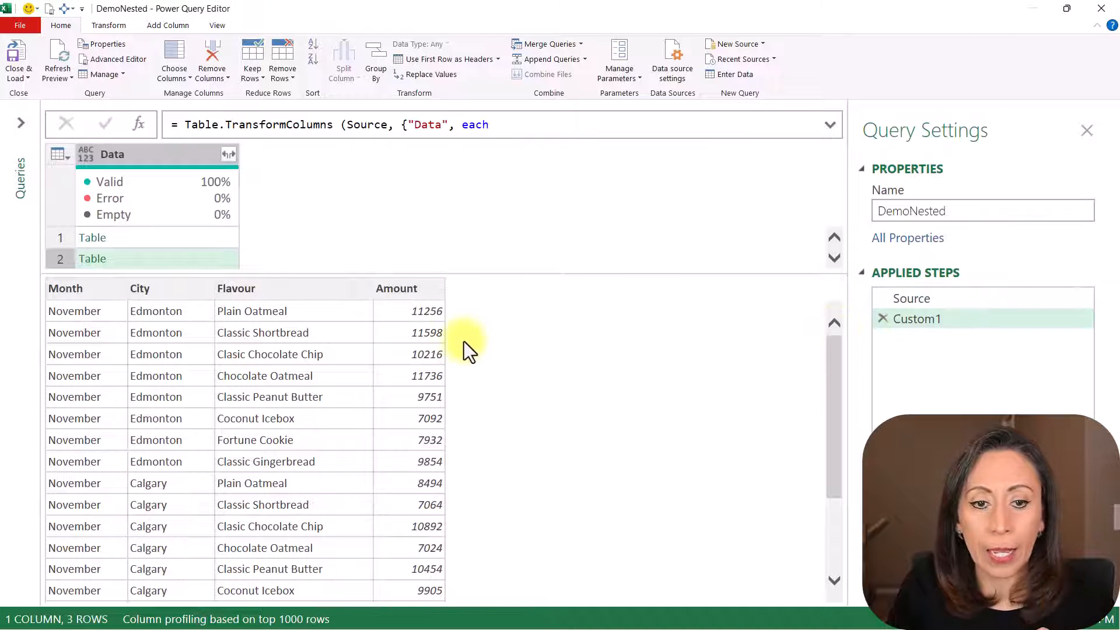
Preview the untransformed nested tables in the Source step for comparison.
click(964, 301)
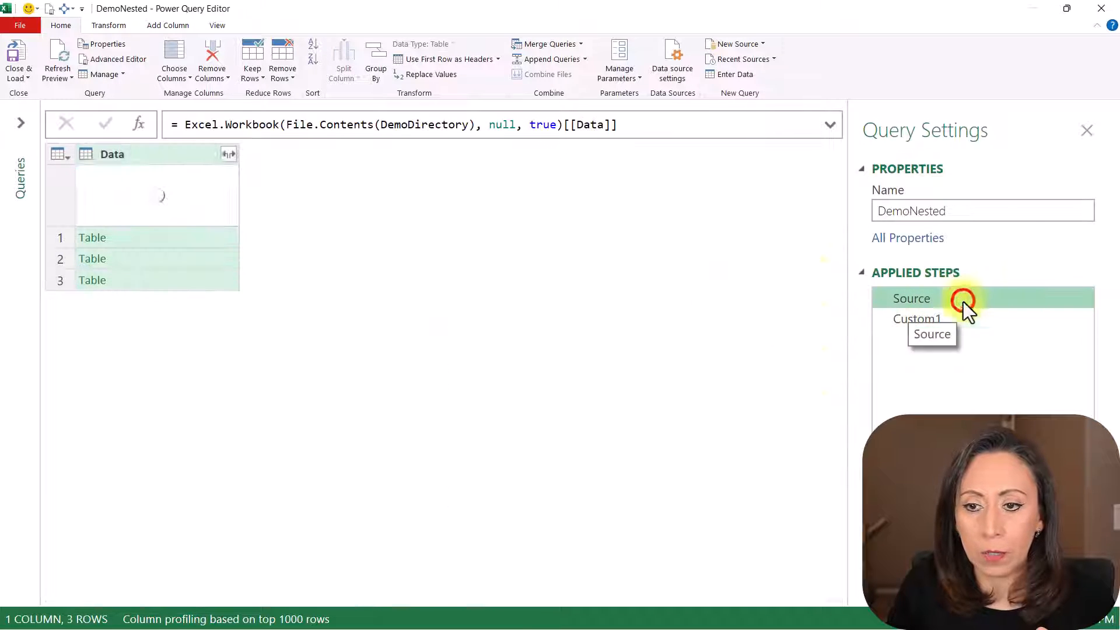
click(200, 245)
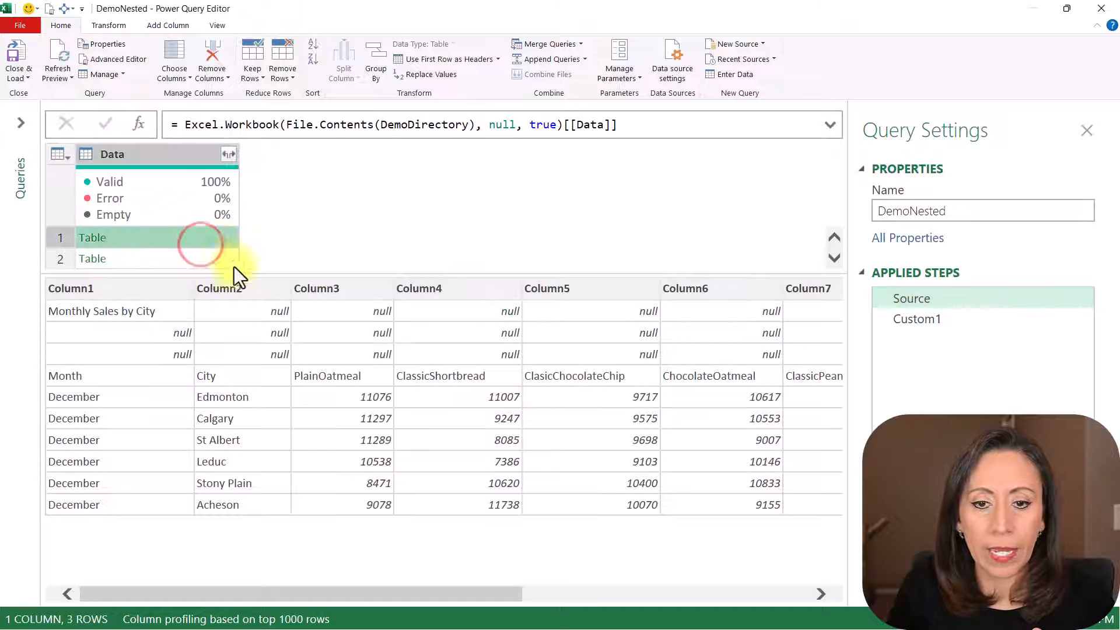
click(228, 260)
scroll(228, 265, down, 1)
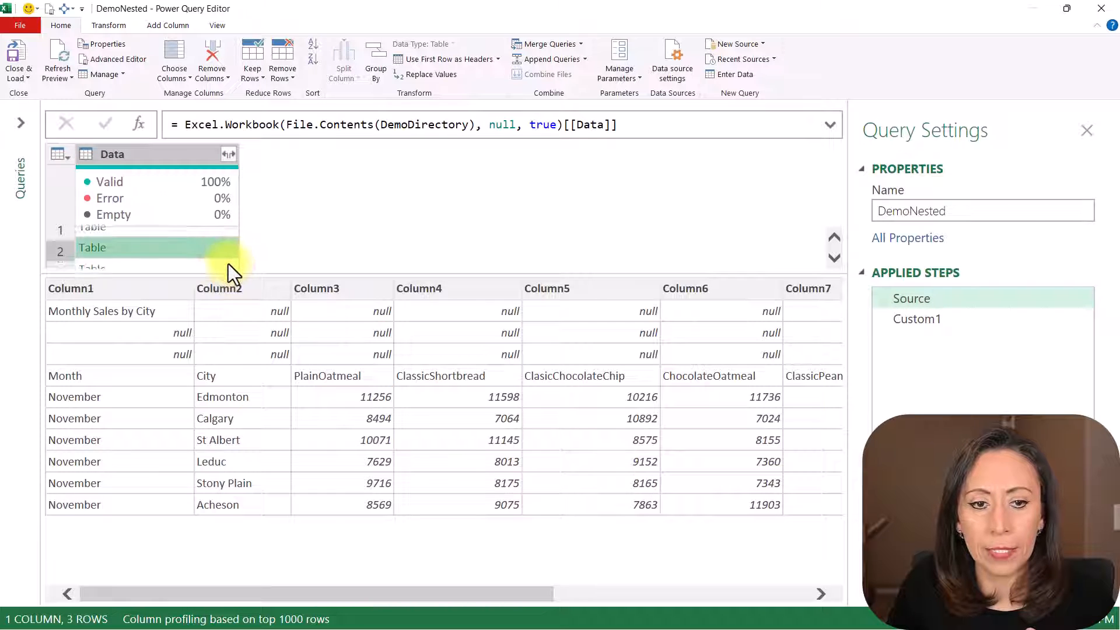
click(229, 262)
drag(436, 594, 680, 595)
click(230, 239)
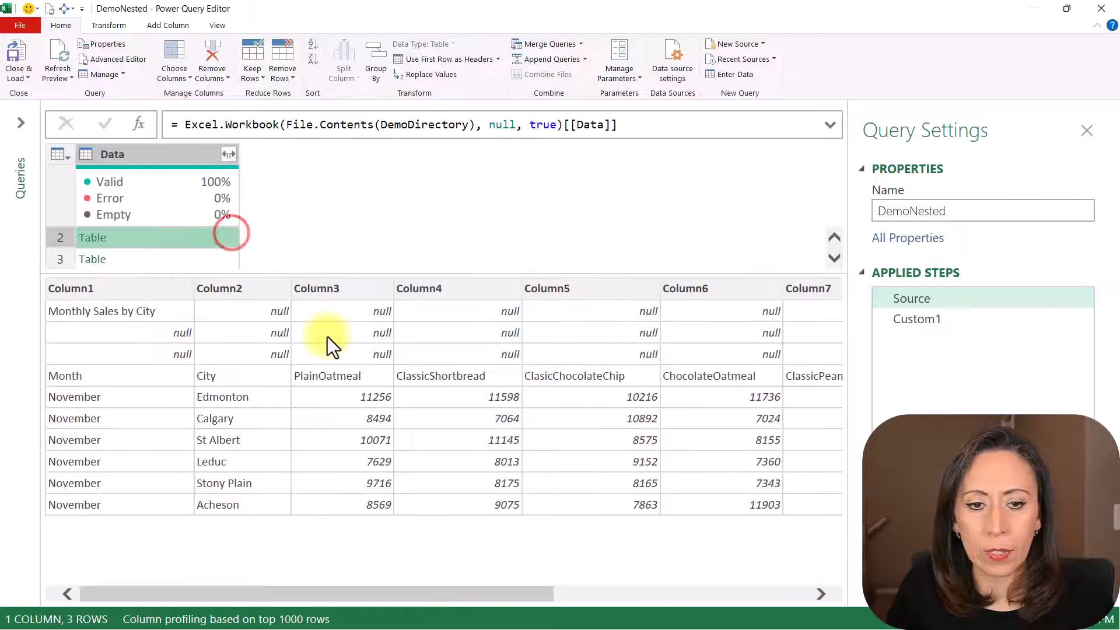
Return to the Custom1 step and examine the transformed nested table in each of the three rows.
click(959, 317)
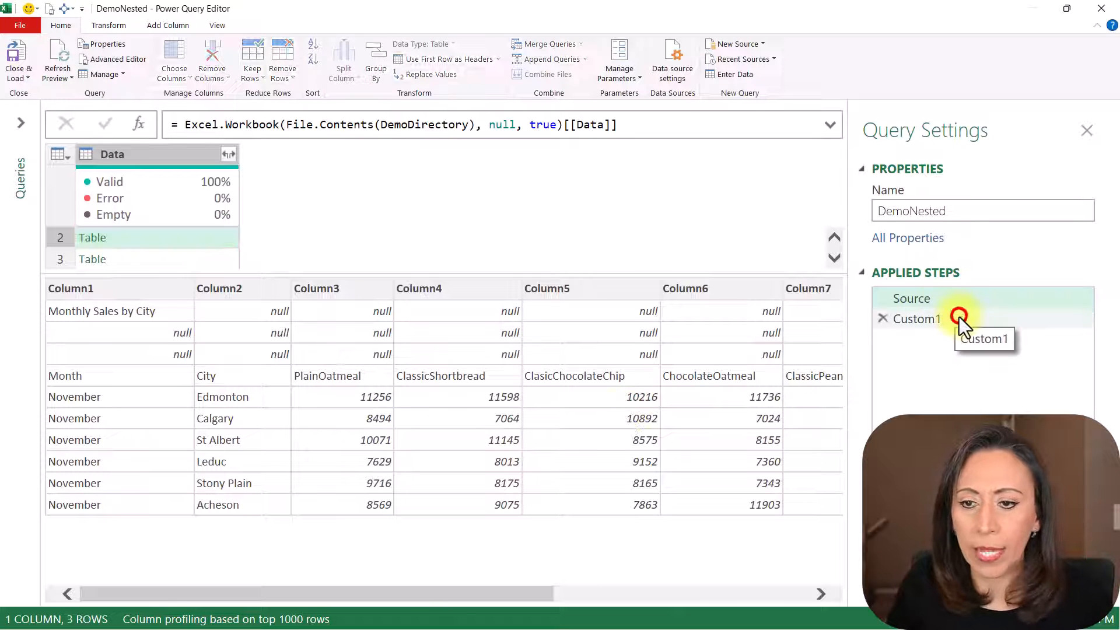
click(222, 241)
click(222, 253)
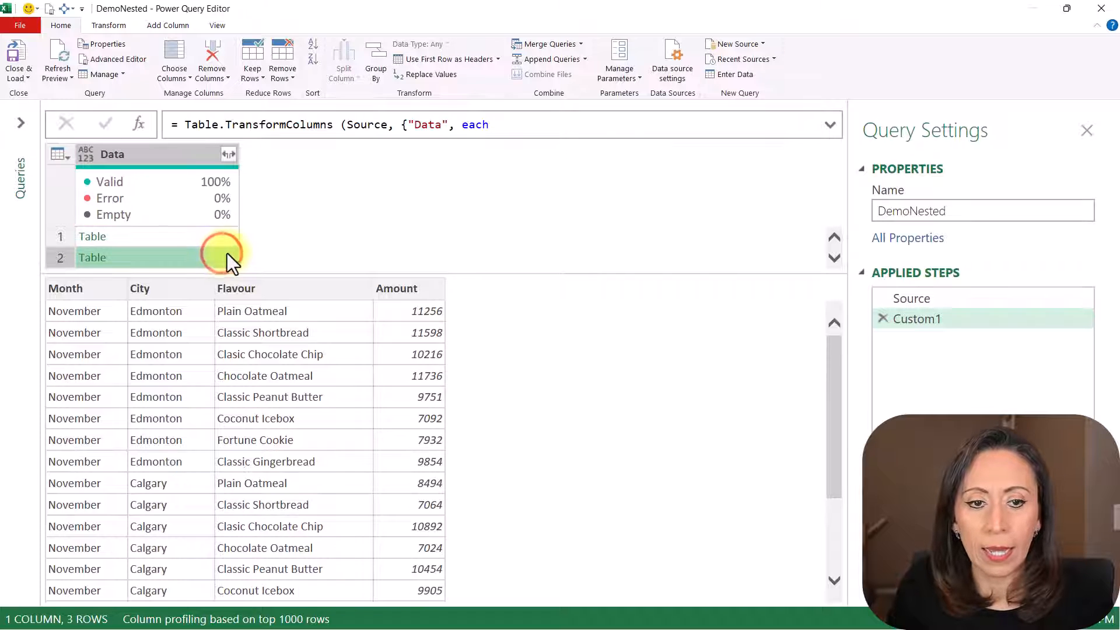
scroll(226, 253, down, 1)
click(229, 263)
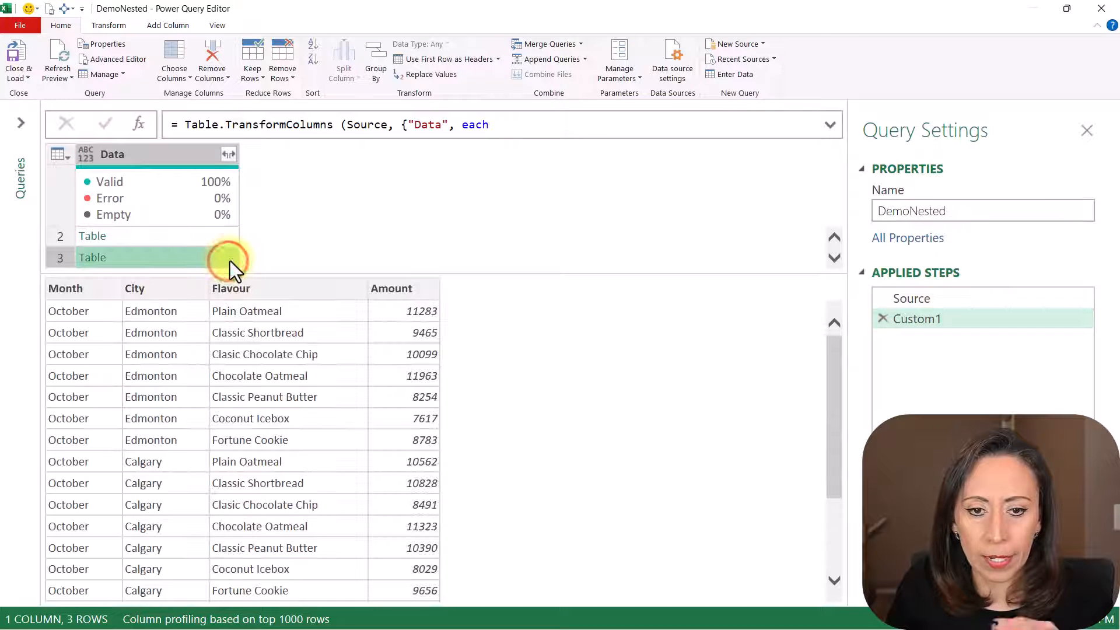
scroll(226, 239, up, 1)
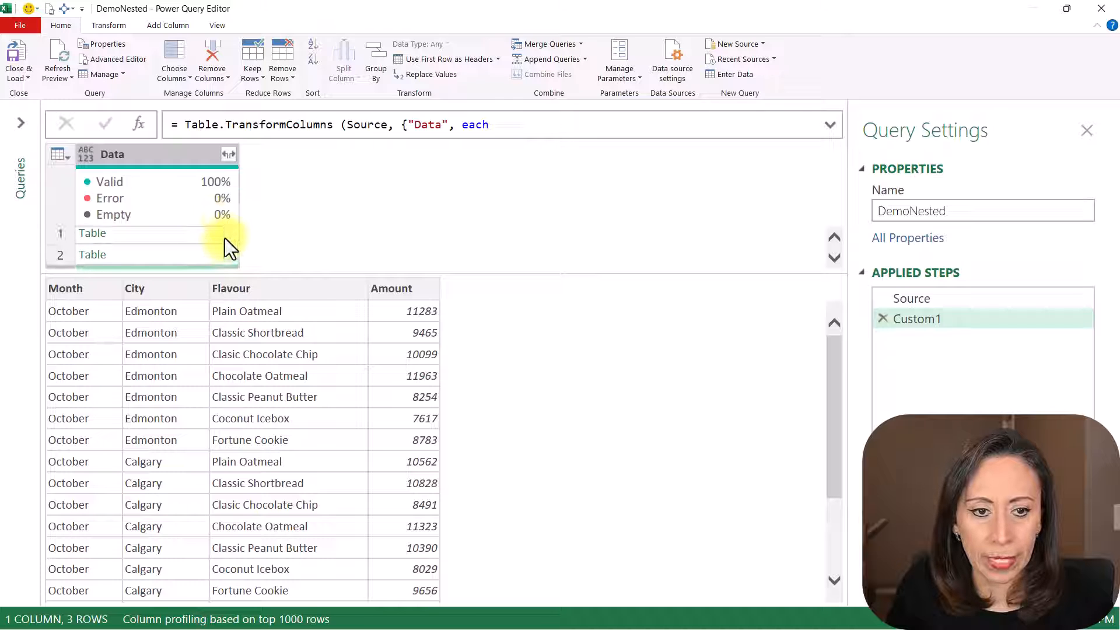
click(225, 238)
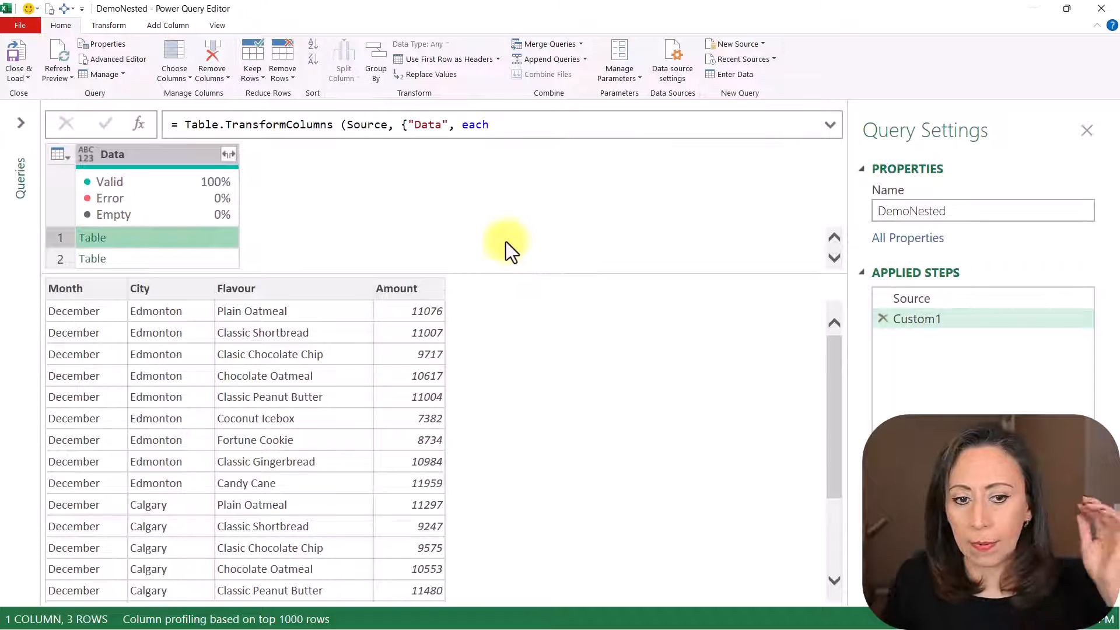
click(190, 257)
scroll(194, 256, down, 1)
click(181, 260)
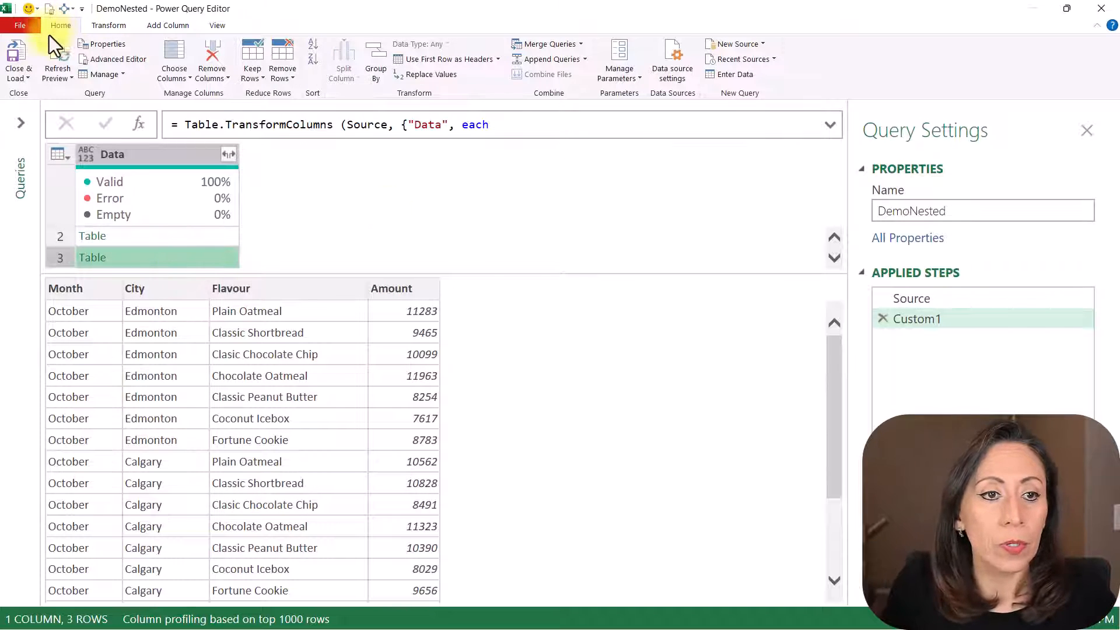
Close the query editor and load DemoNested to the workbook as a connection only.
click(30, 107)
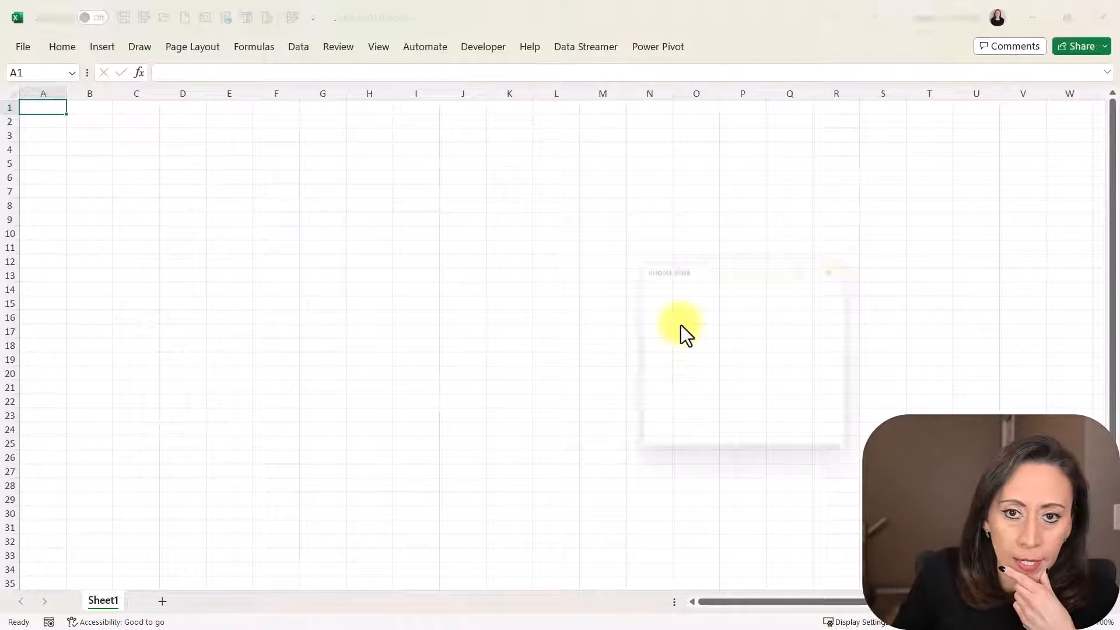
click(703, 344)
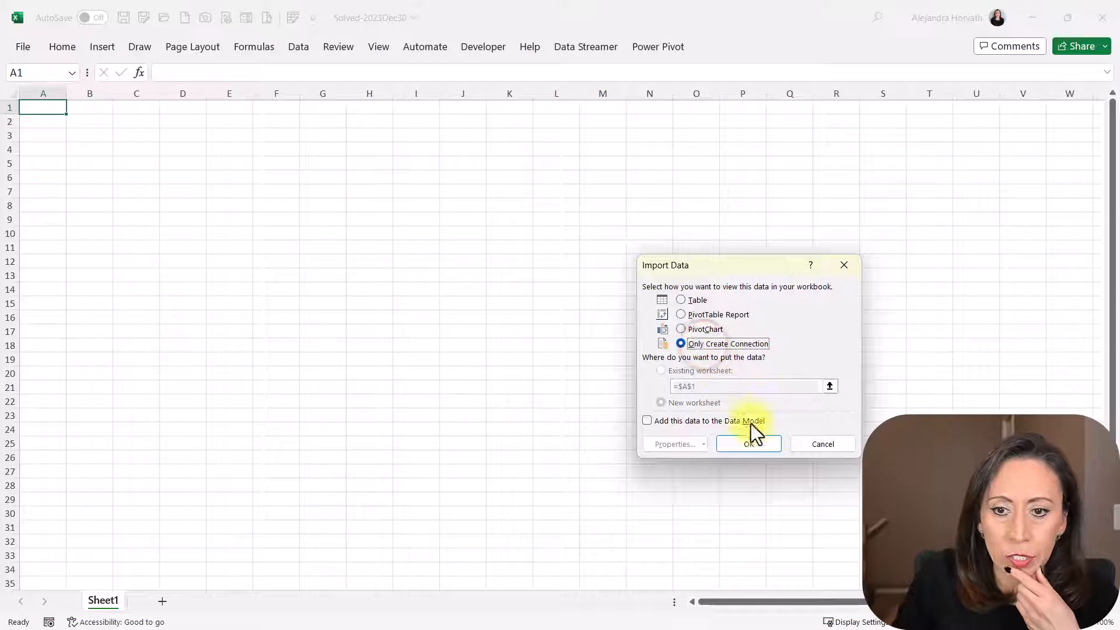
click(761, 441)
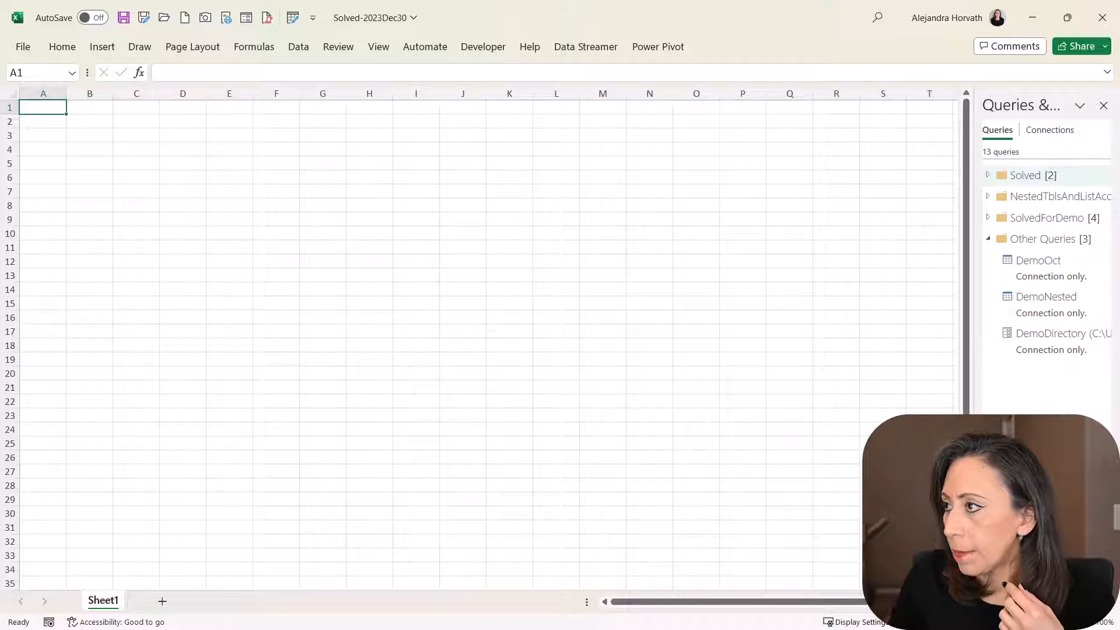
Switch to File Explorer, open the Additional Info 2023Dec30 and Demo 2023Dec30 workbooks together, and bring Additional Info 2023Dec30 to the front.
key(alt+Tab)
click(509, 251)
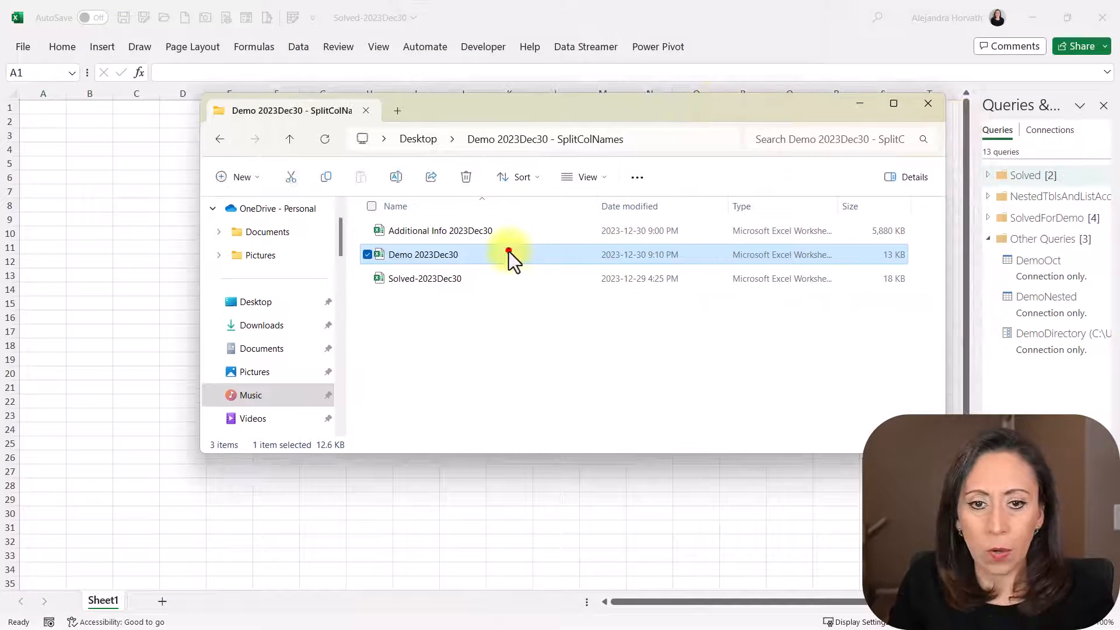
click(506, 223)
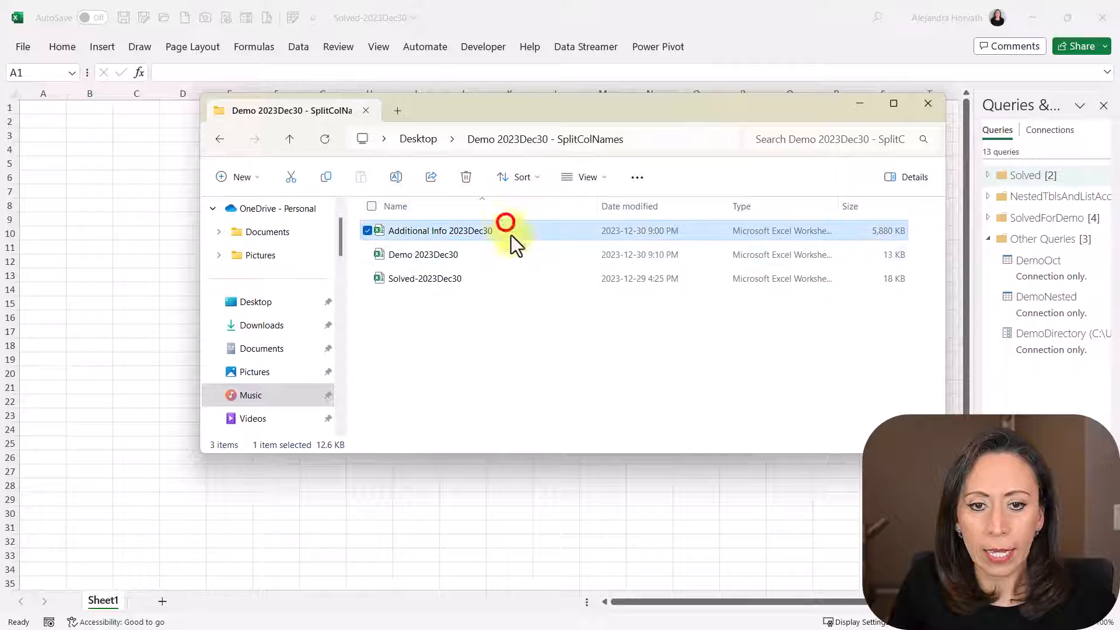
ctrl+click(513, 252)
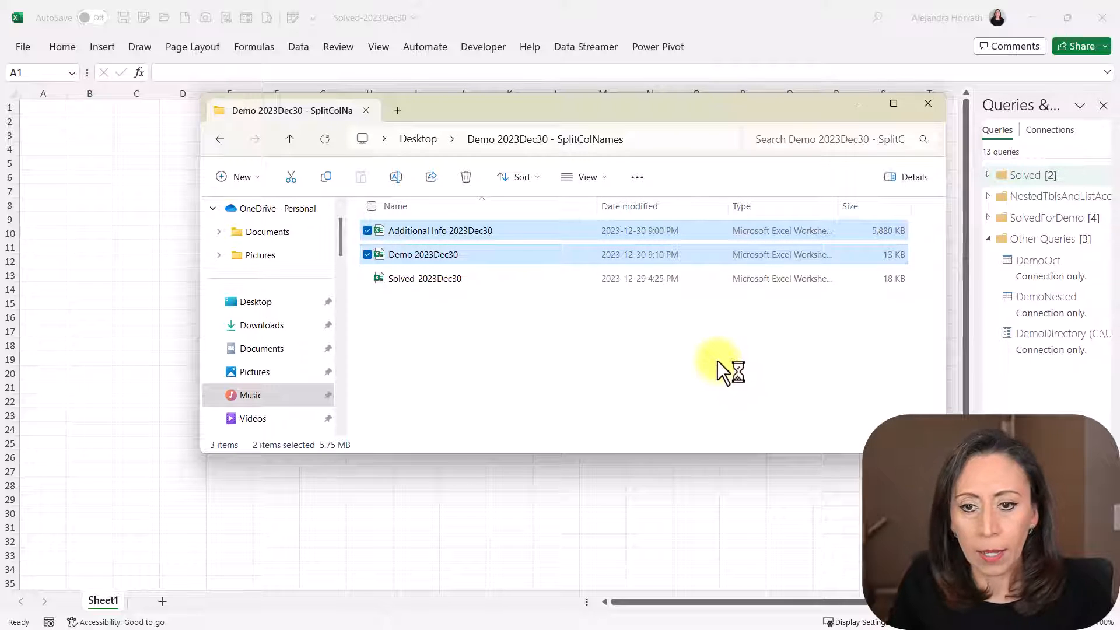
key(alt+Tab)
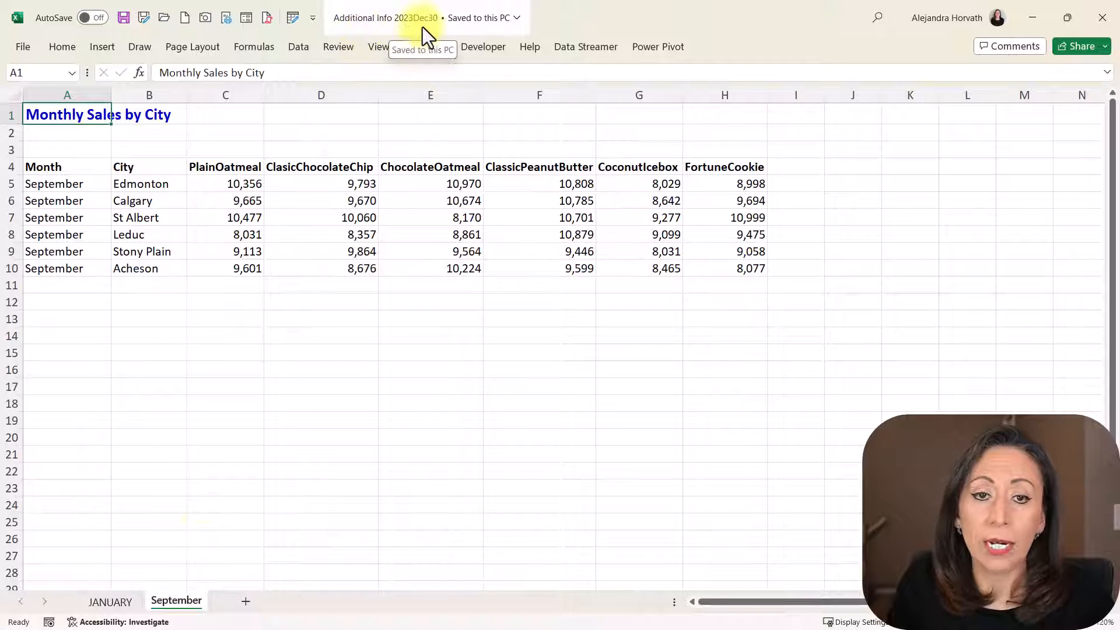
Move the JANUARY and September sheets together to the end of the Demo 2023Dec30.xlsx workbook.
ctrl+click(114, 603)
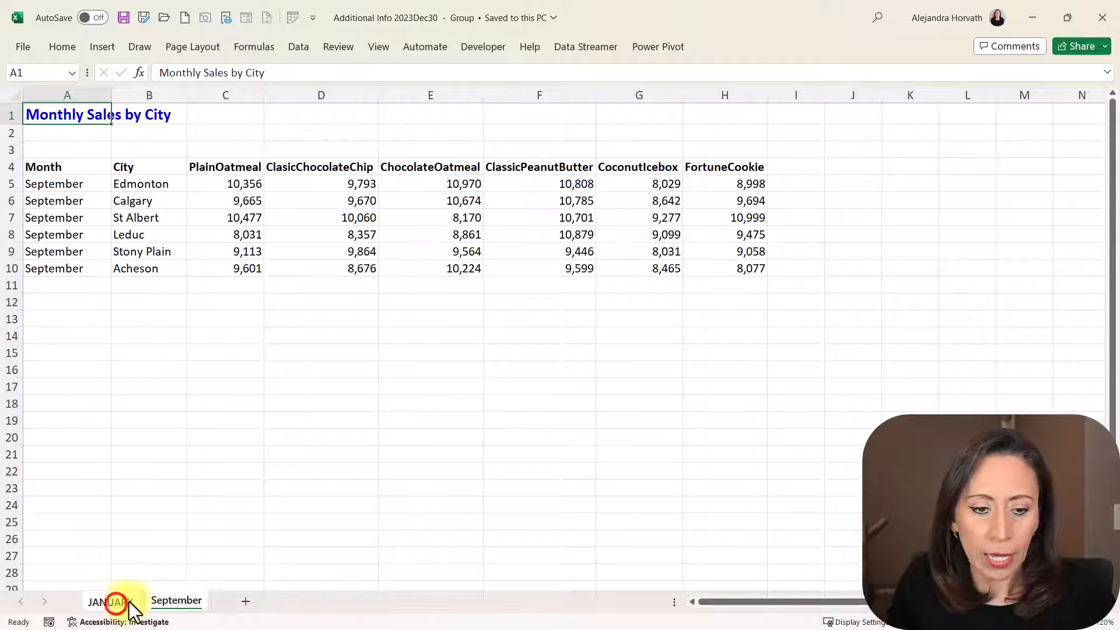
right_click(113, 602)
click(176, 442)
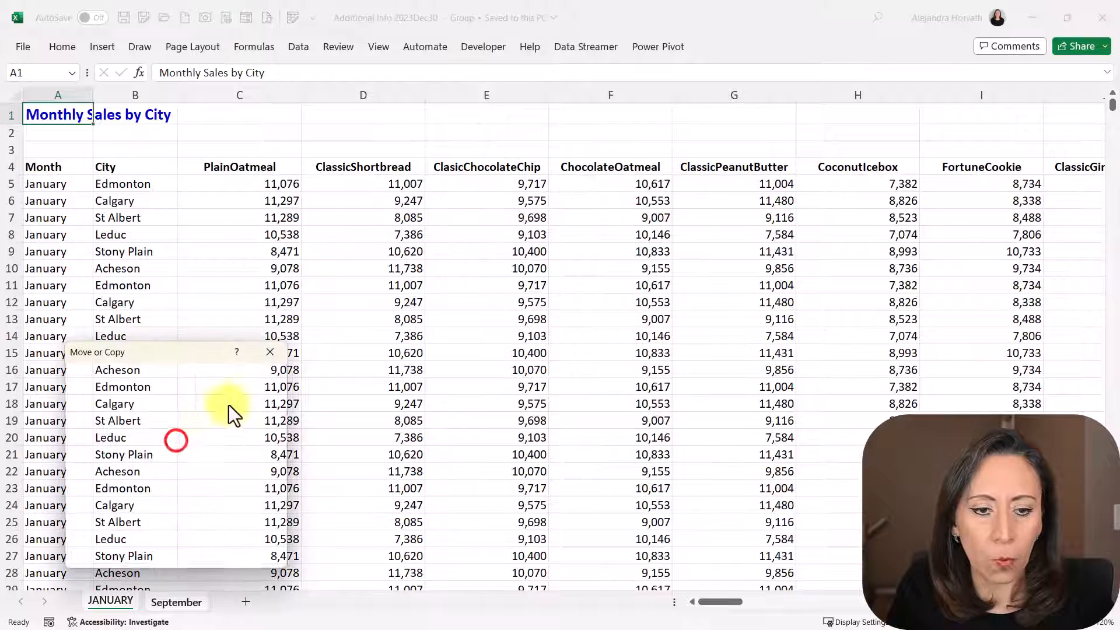
click(216, 403)
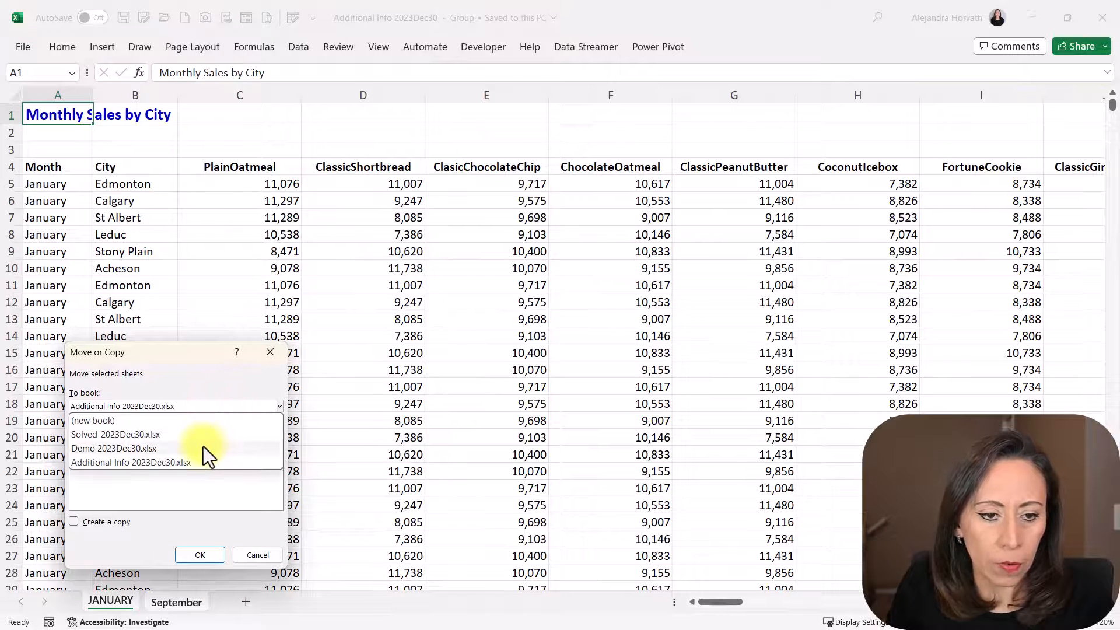
click(203, 447)
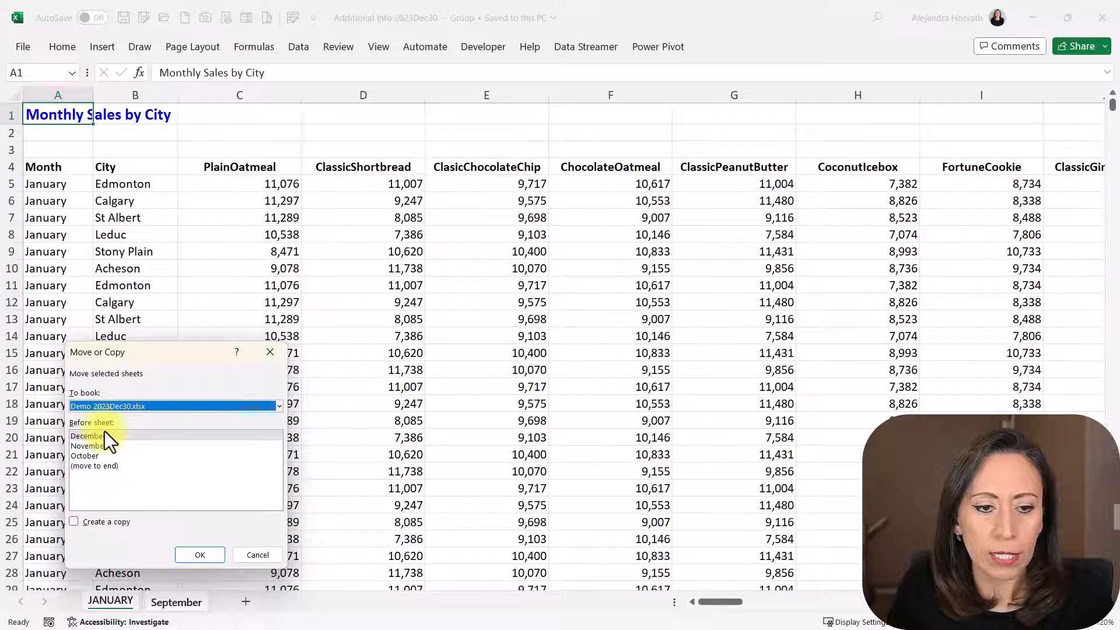
click(108, 464)
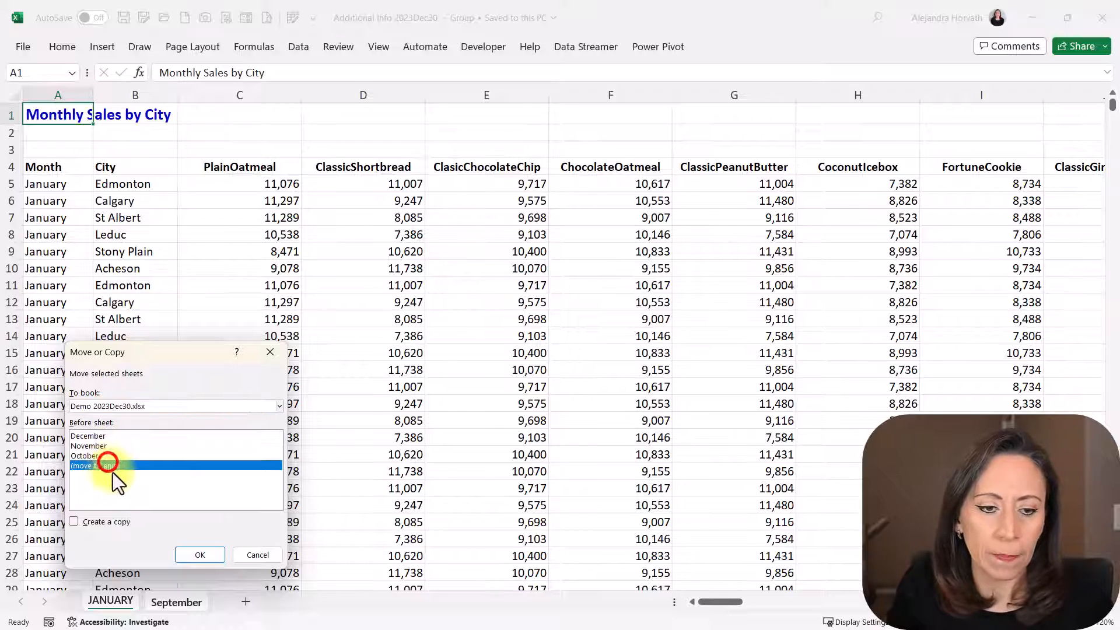
click(193, 554)
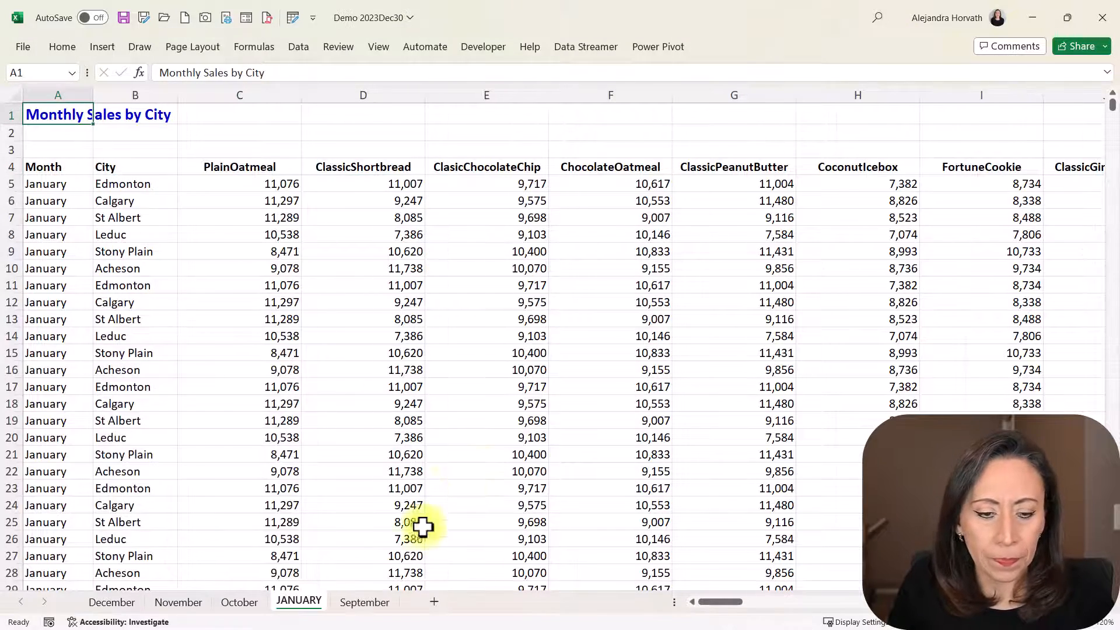
Look through the monthly sheets of Demo 2023Dec30, and save and close the workbook.
click(237, 603)
click(178, 602)
click(114, 603)
click(367, 602)
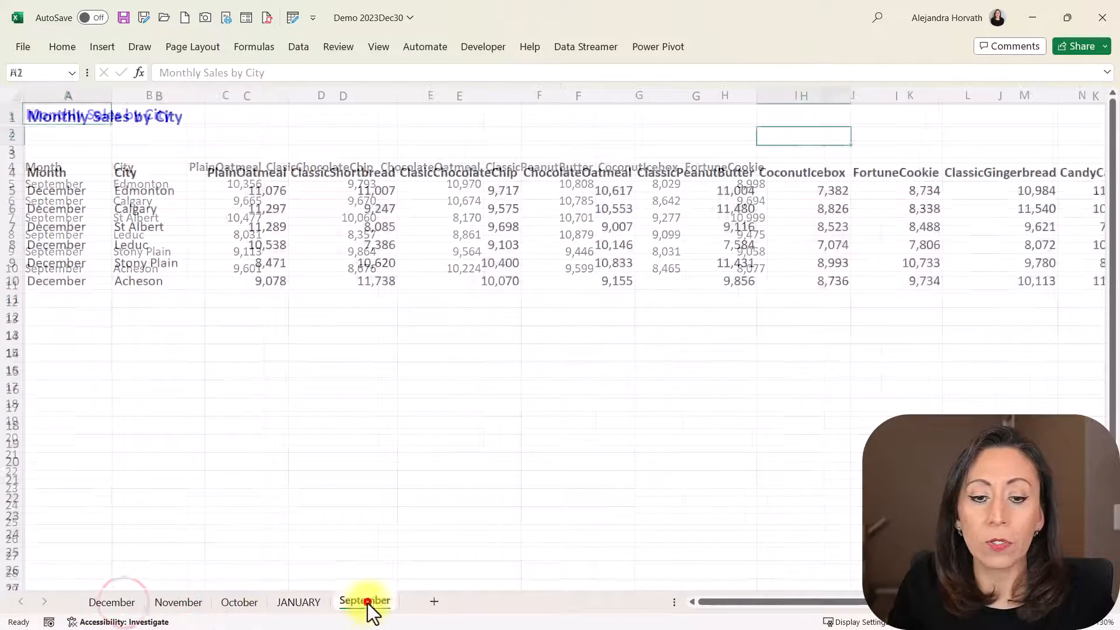
click(313, 602)
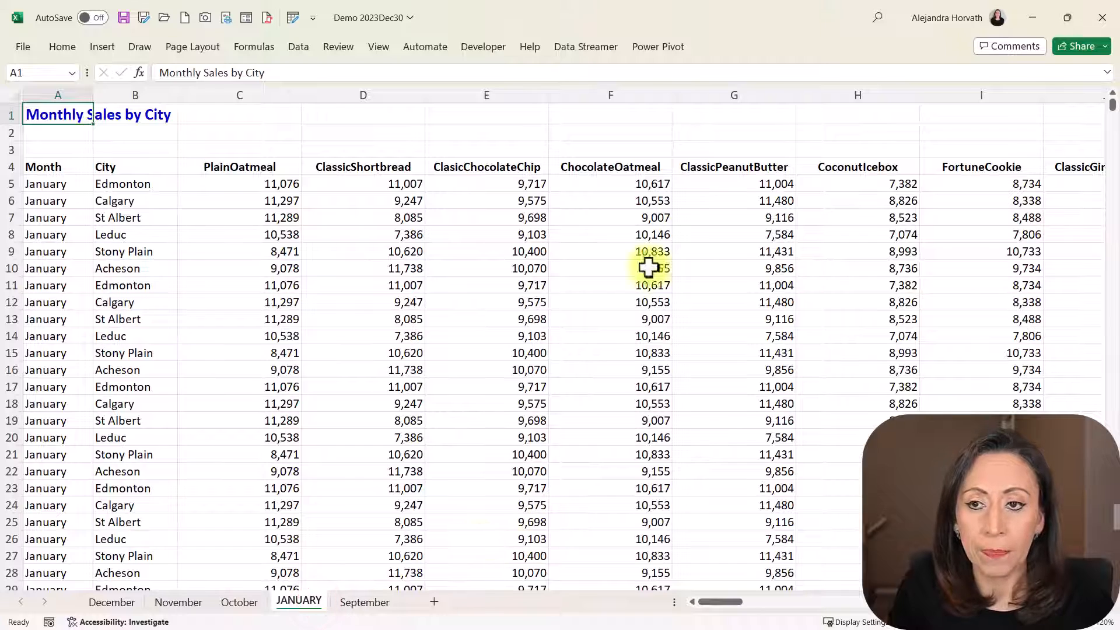
click(123, 19)
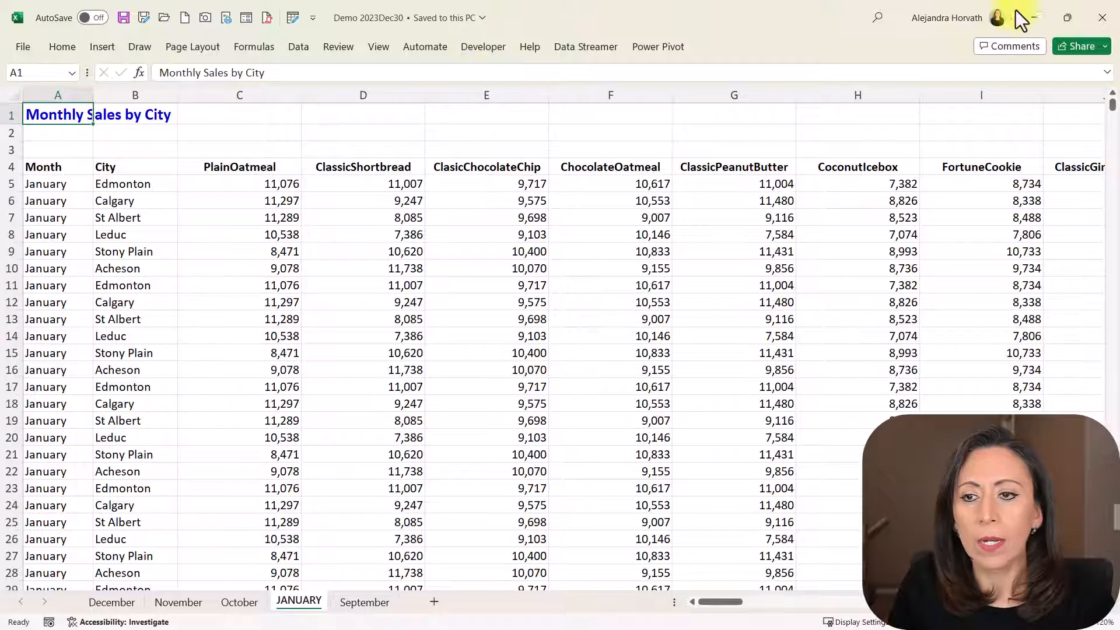
click(1101, 19)
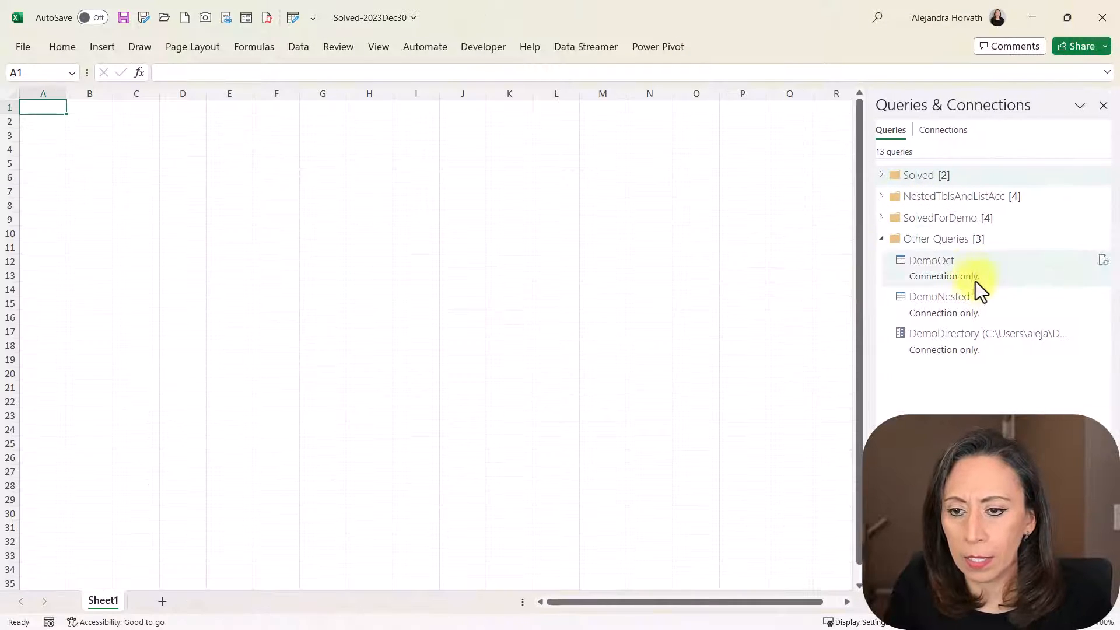
Open the DemoNested query for editing and refresh all query previews.
click(943, 299)
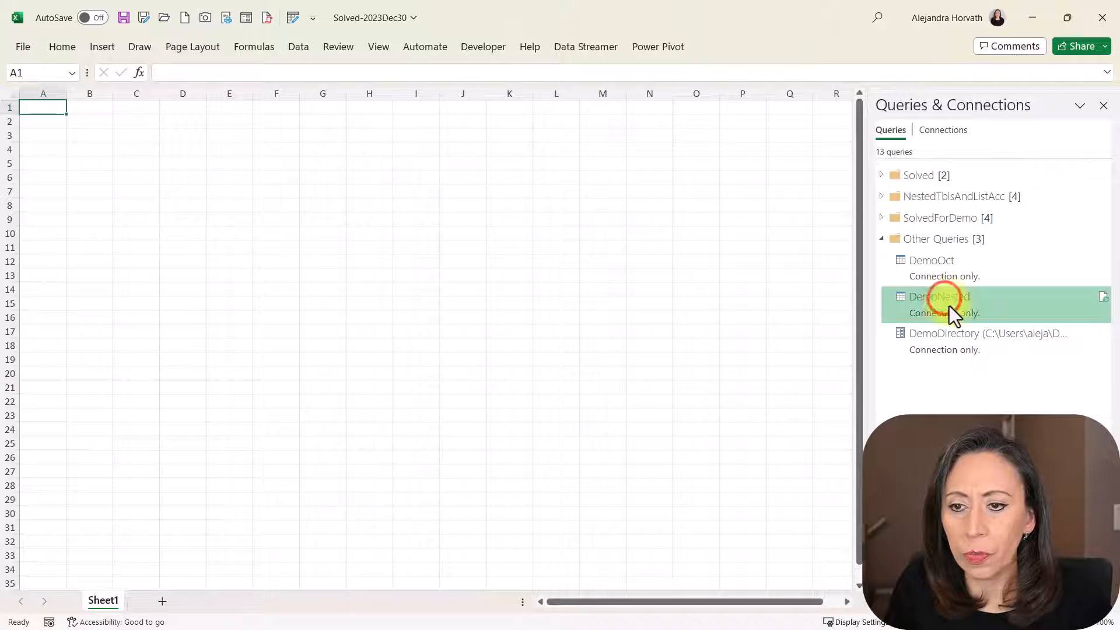
double_click(949, 304)
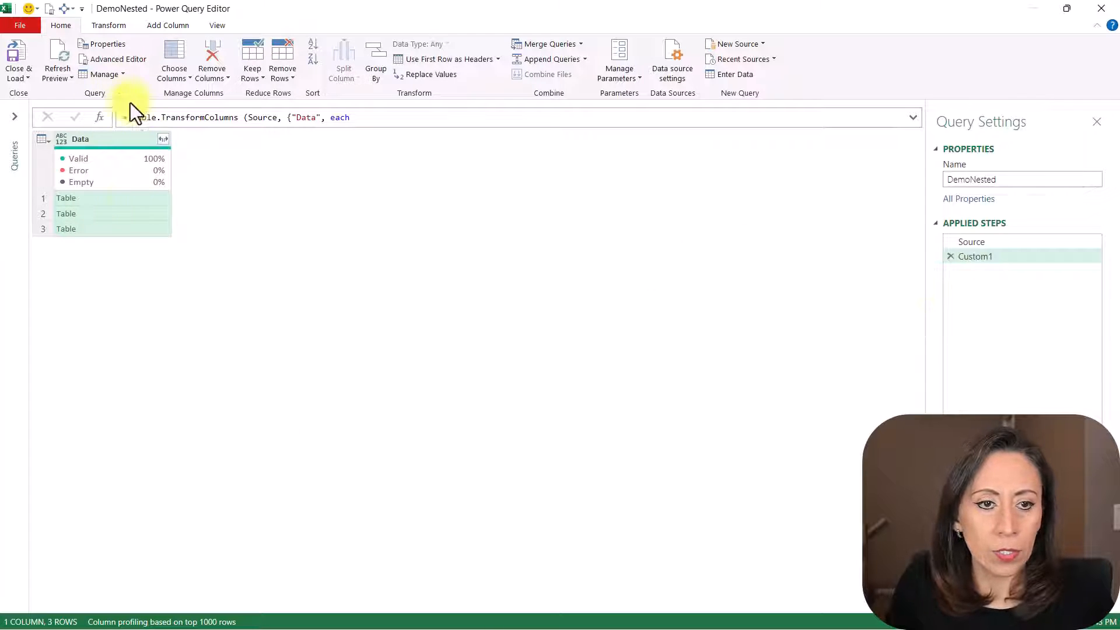
click(58, 82)
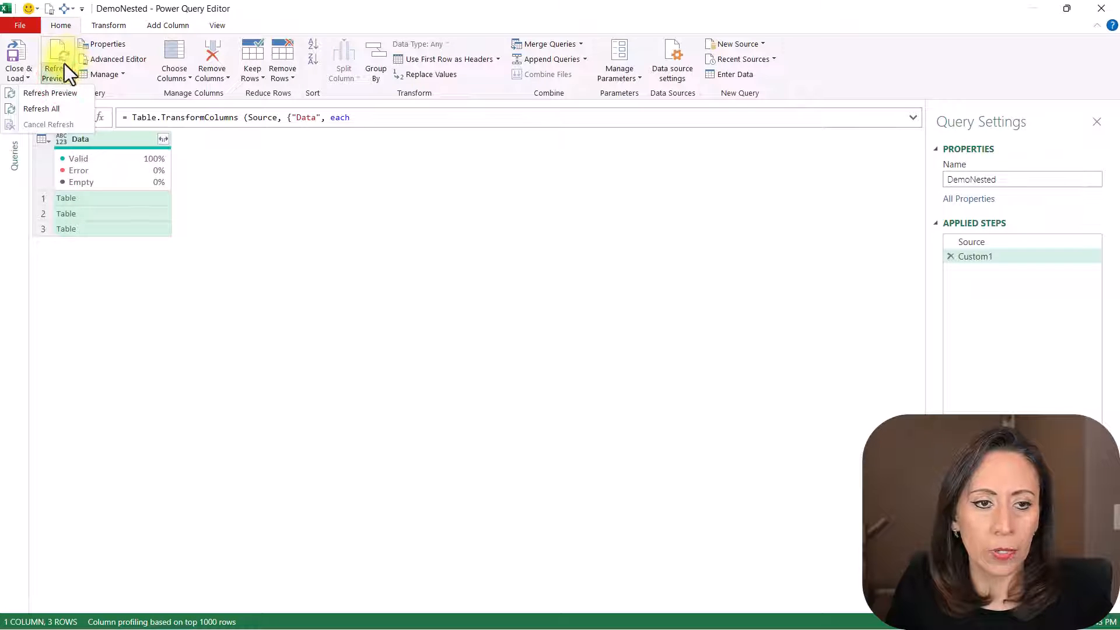
click(57, 108)
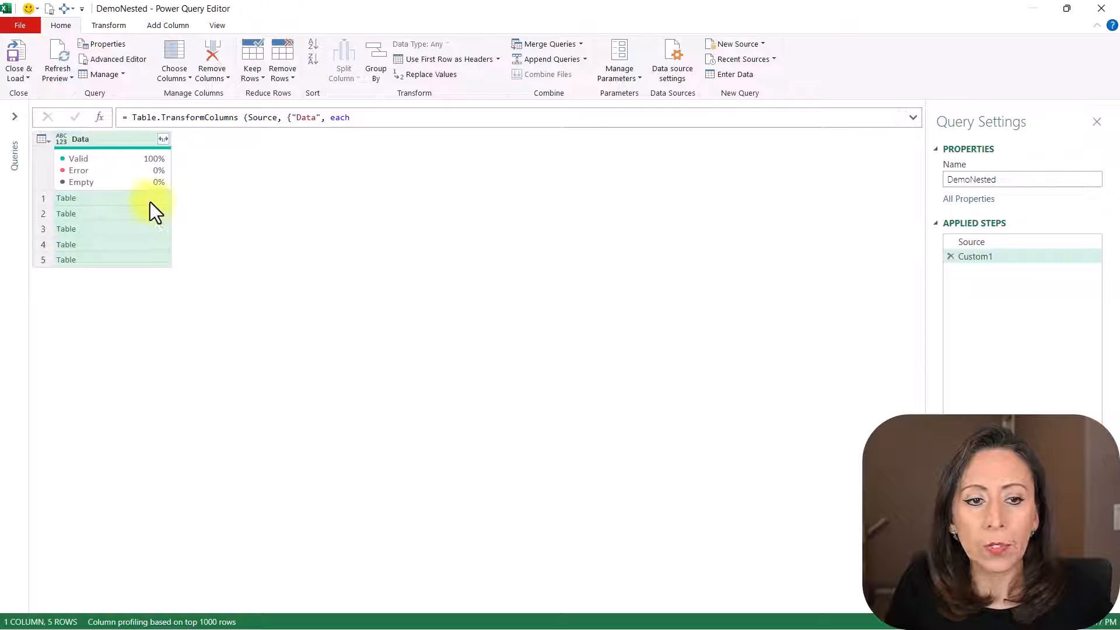
Examine the nested tables from the first row to the fifth, including the further flavour rows of the January table.
click(288, 232)
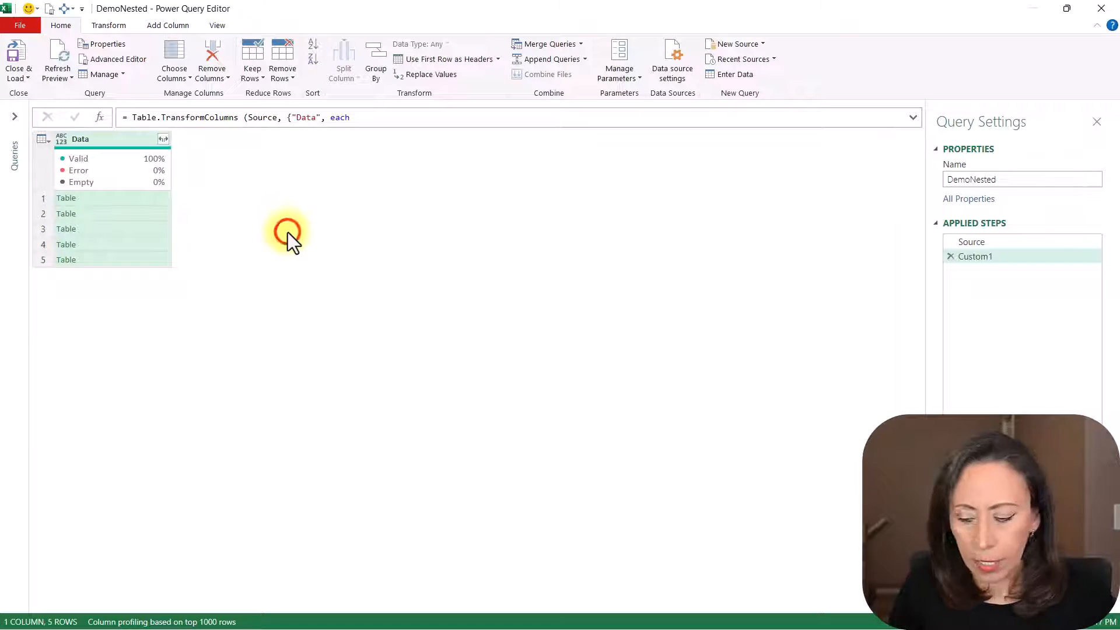
key(ctrl+plus)
key(ctrl+plus)
key(ctrl+plus)
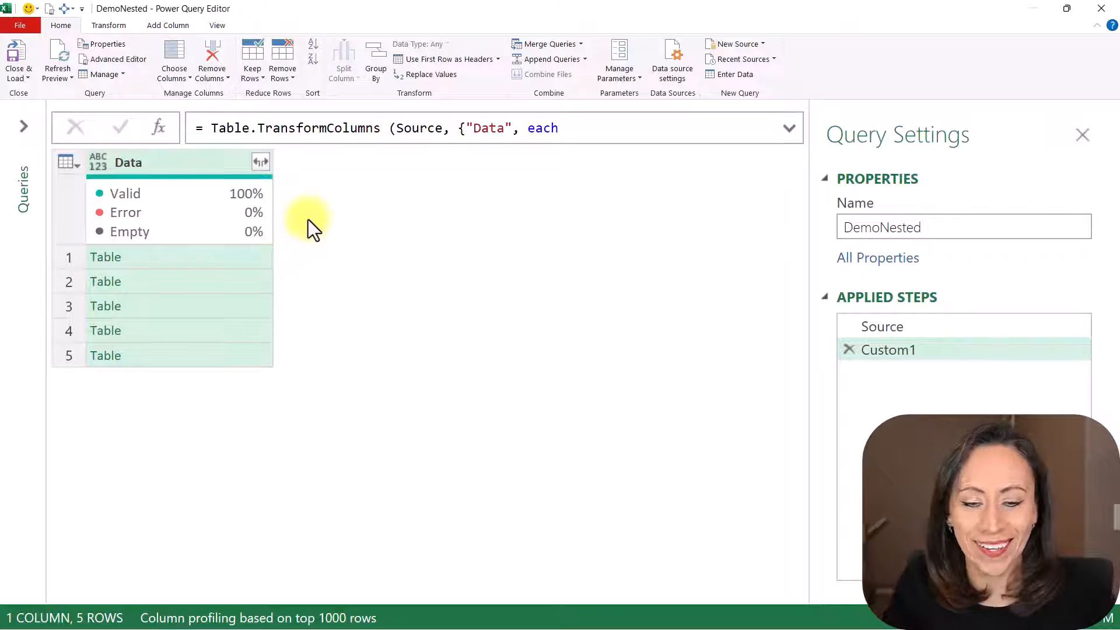
click(222, 257)
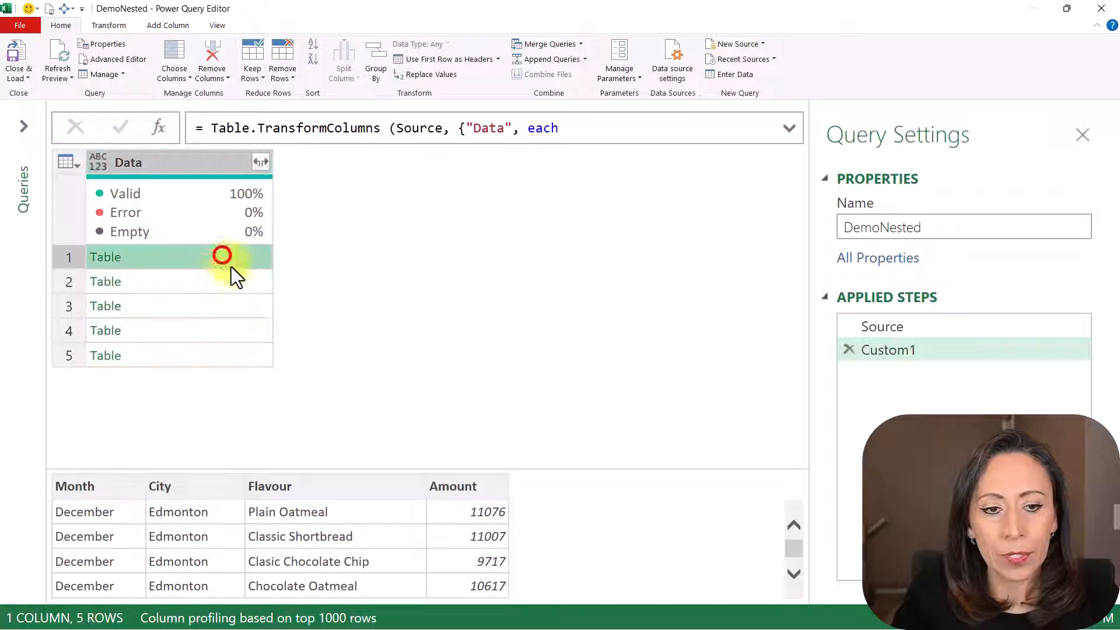
drag(595, 417, 595, 352)
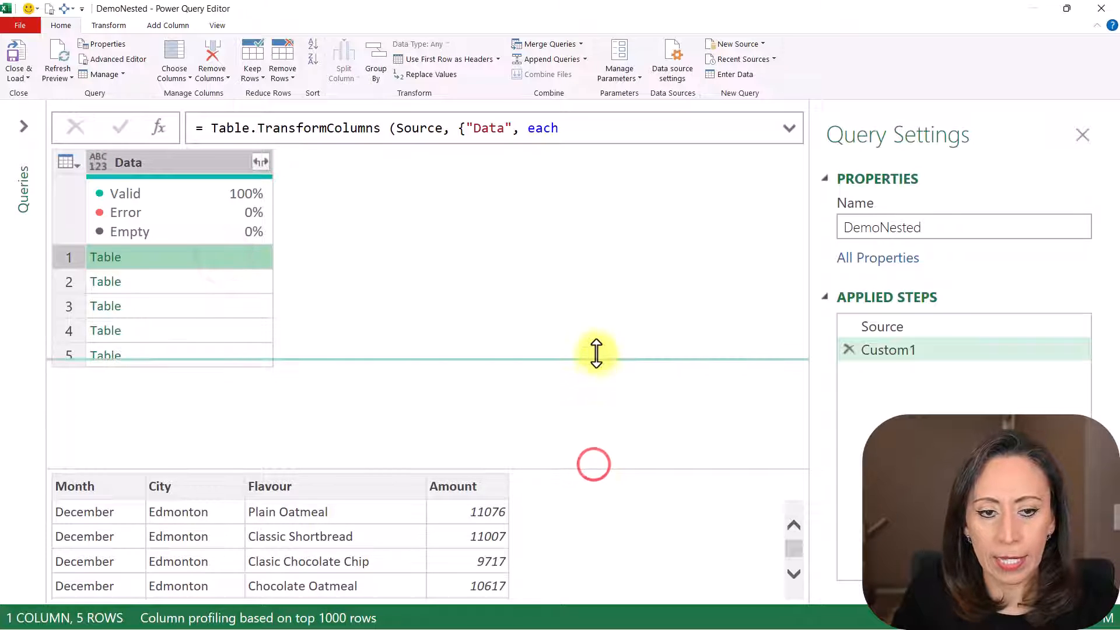
click(257, 281)
scroll(257, 280, down, 1)
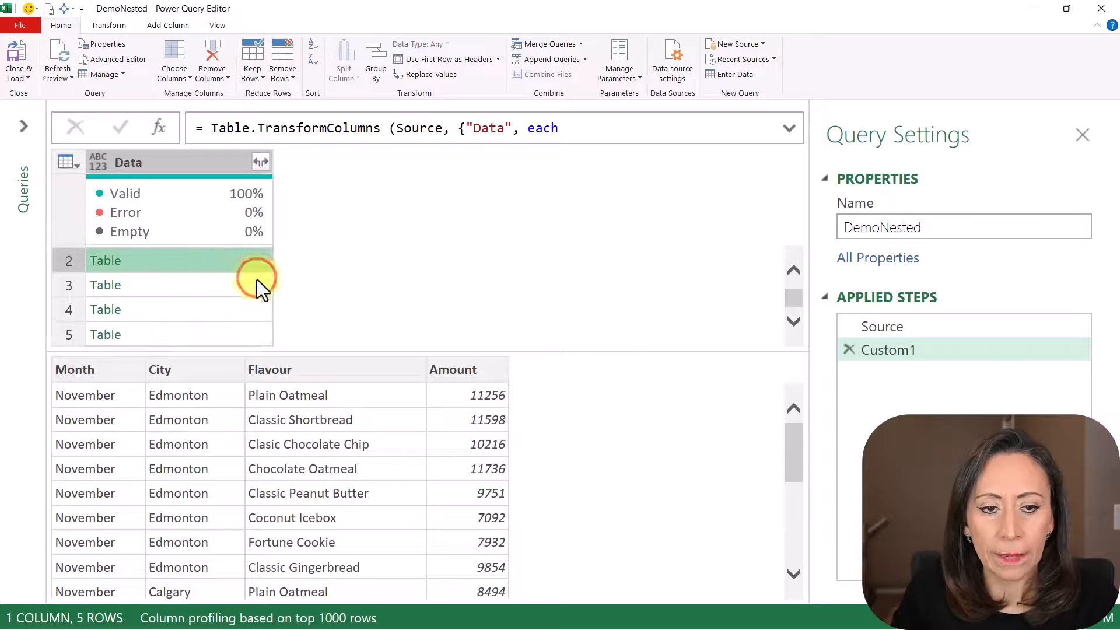
click(258, 283)
click(239, 306)
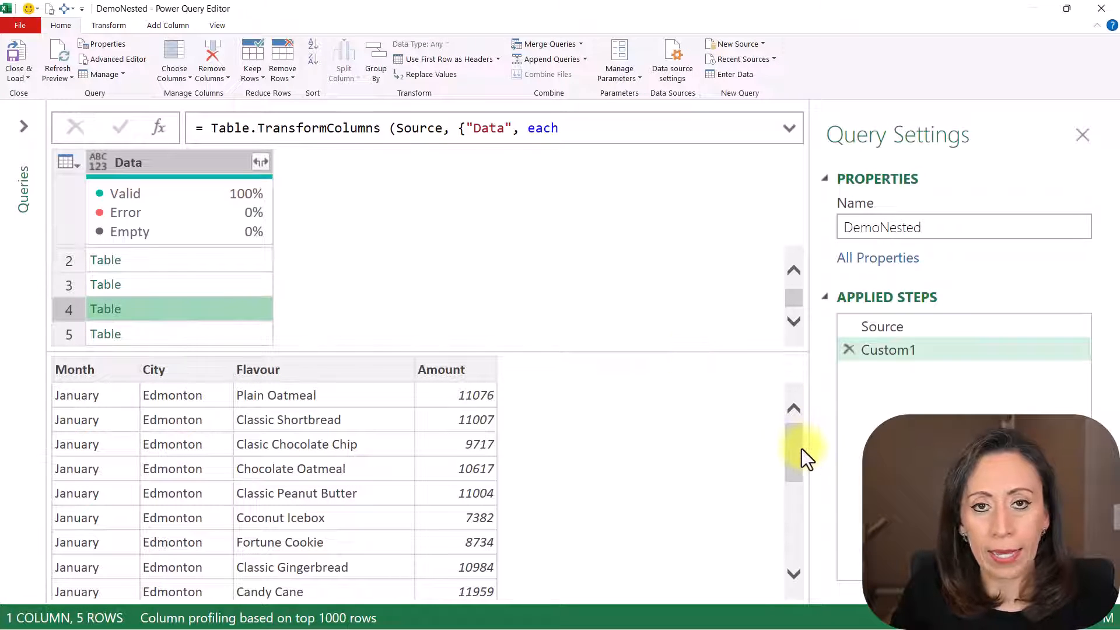
drag(797, 449, 800, 519)
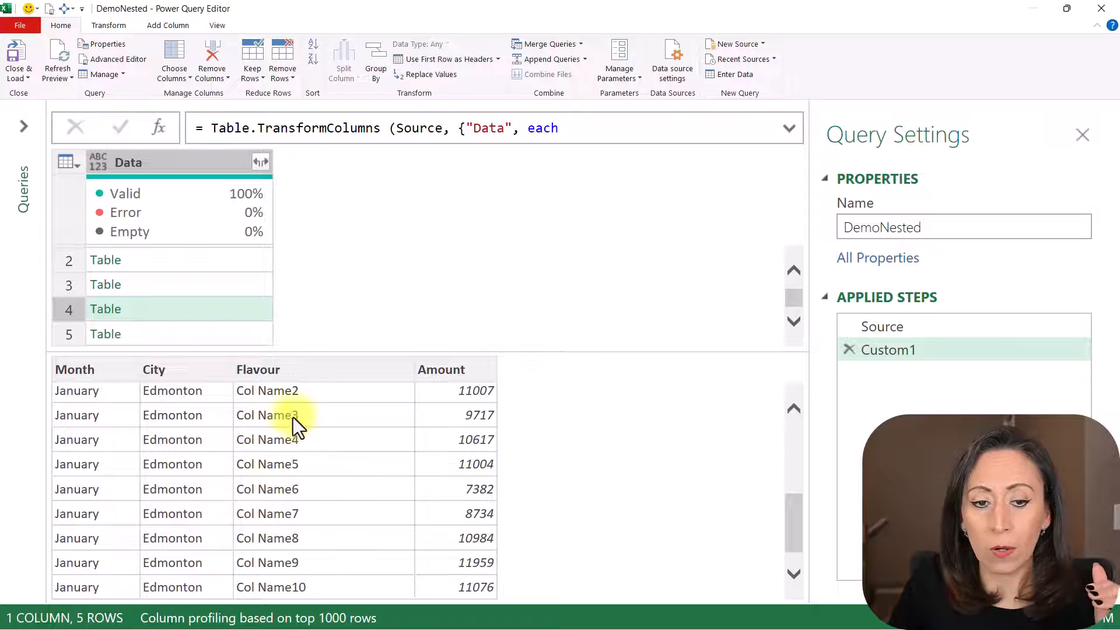
scroll(320, 524, down, 1)
click(193, 329)
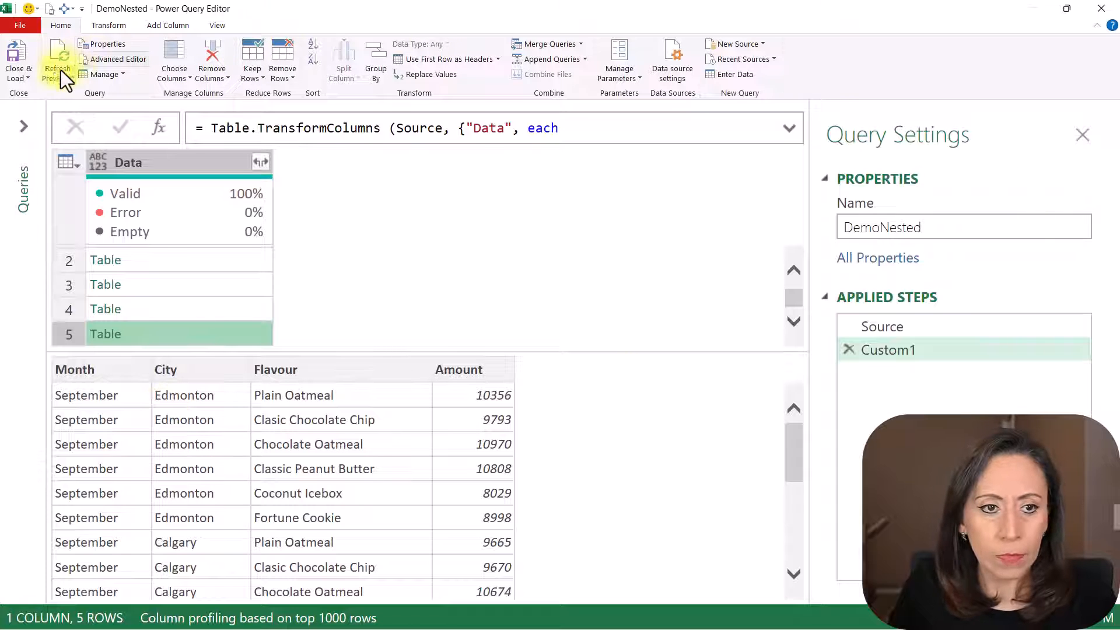
Close the query editor and load DemoNested as a PivotTable Report on the existing worksheet at cell B2.
click(28, 75)
click(23, 95)
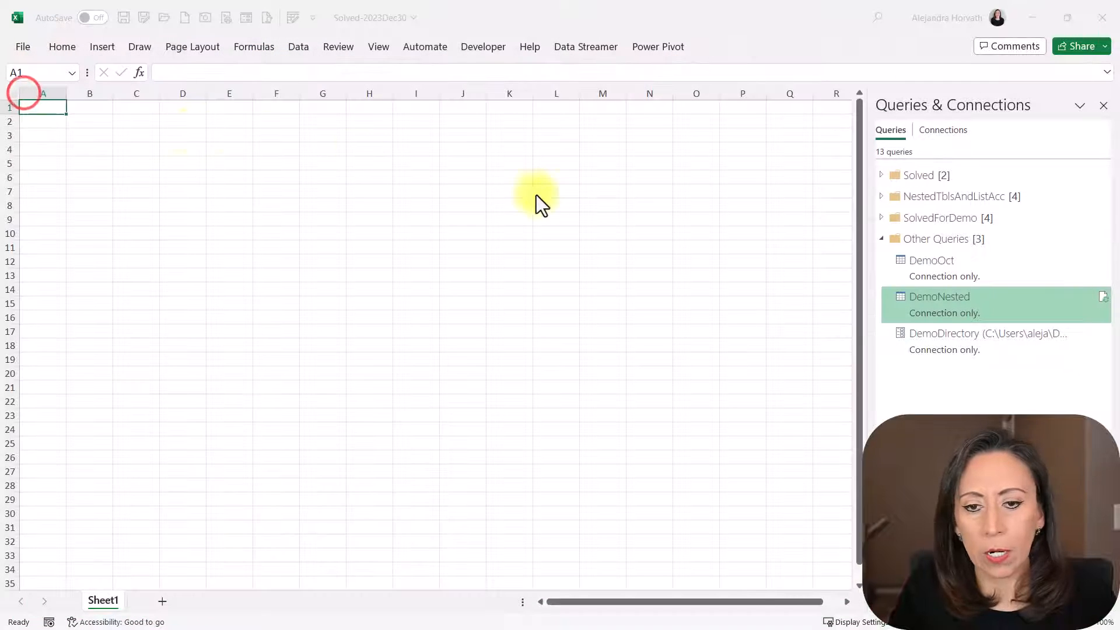
right_click(935, 300)
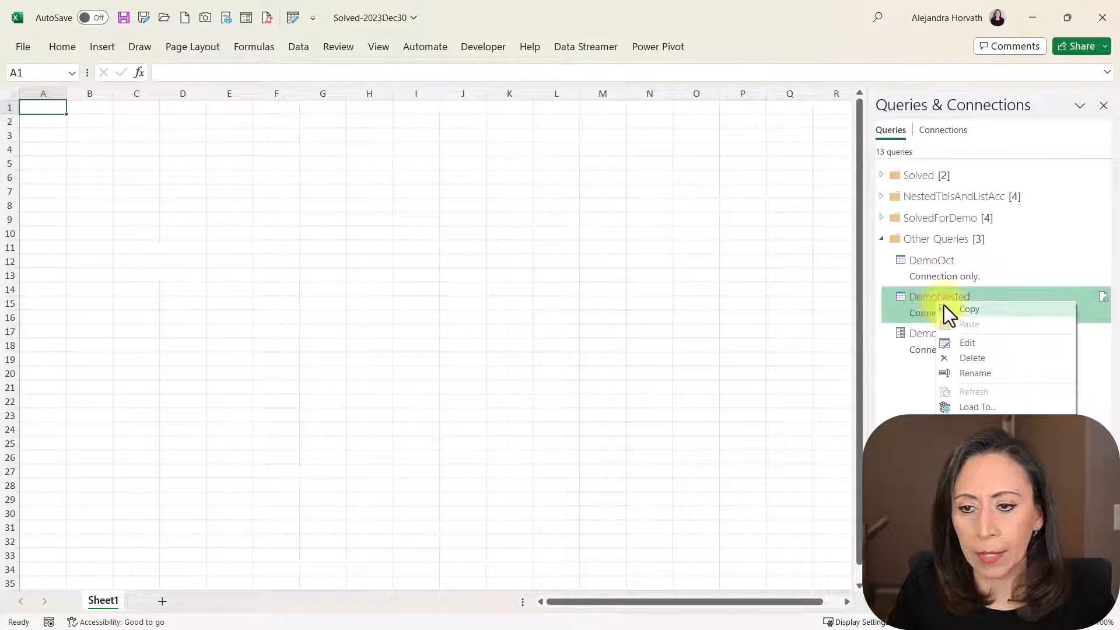
click(986, 405)
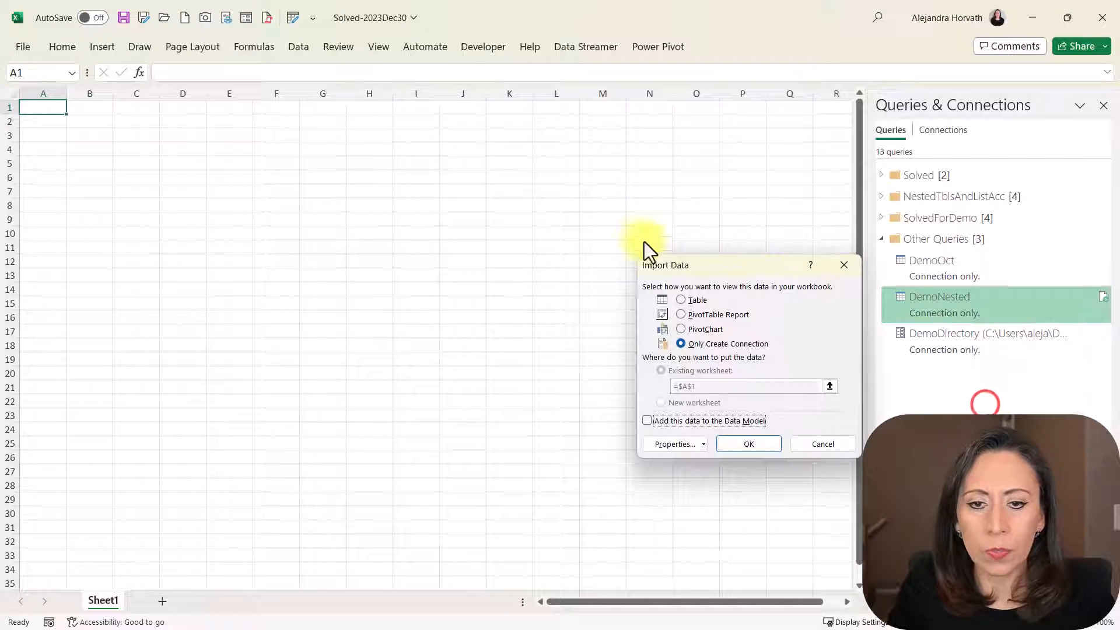
click(702, 315)
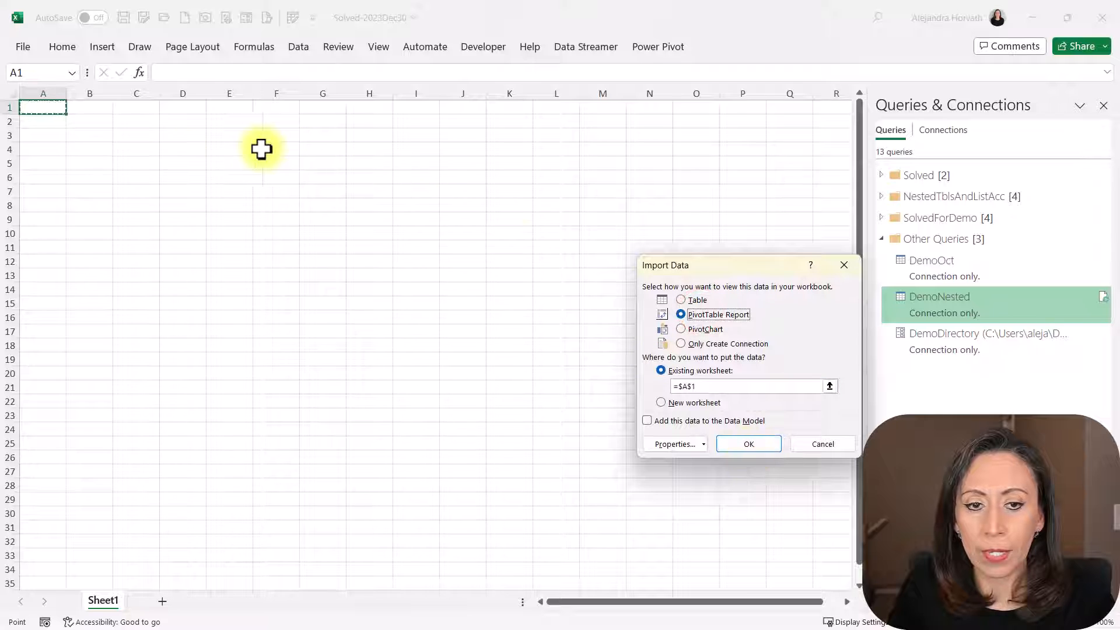
click(100, 126)
click(750, 445)
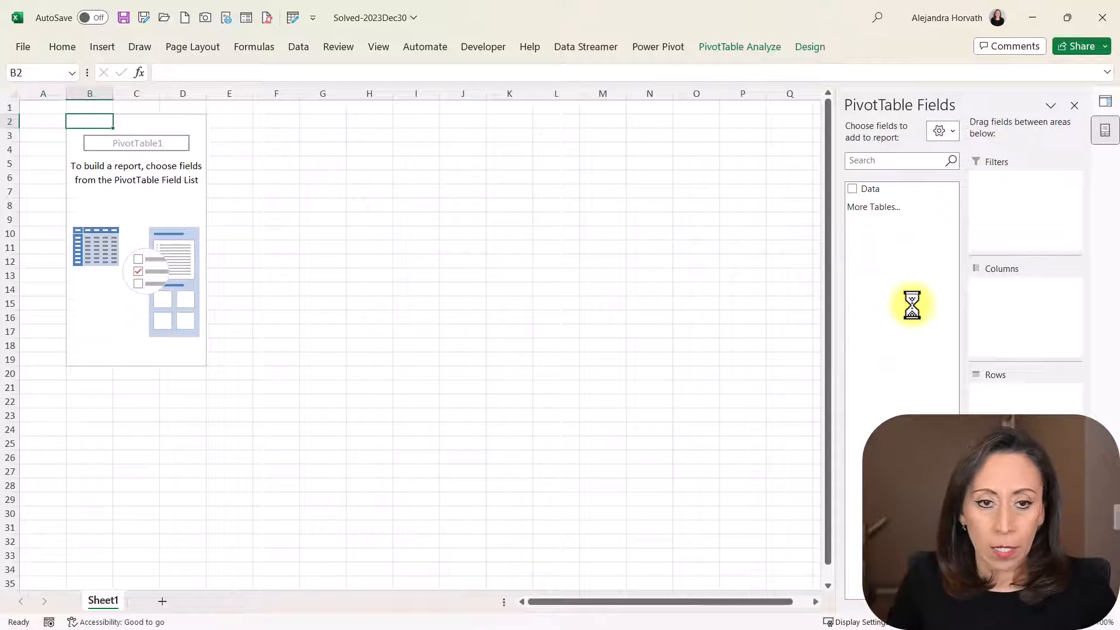
scroll(519, 310, up, 2)
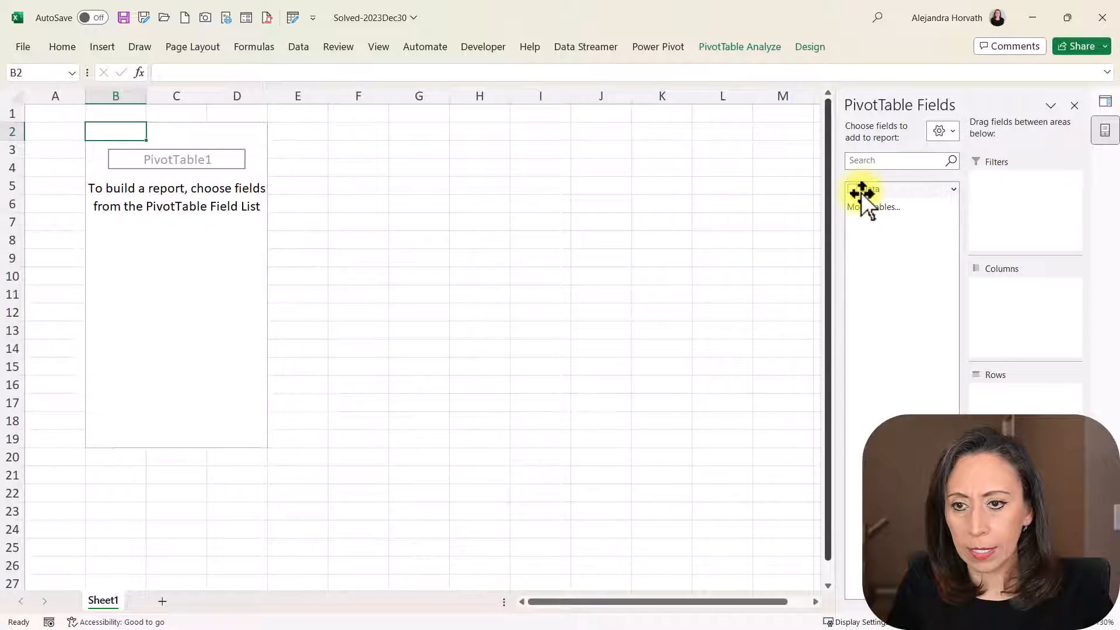
Reopen the DemoNested query for editing and enlarge the editor's display.
click(1105, 101)
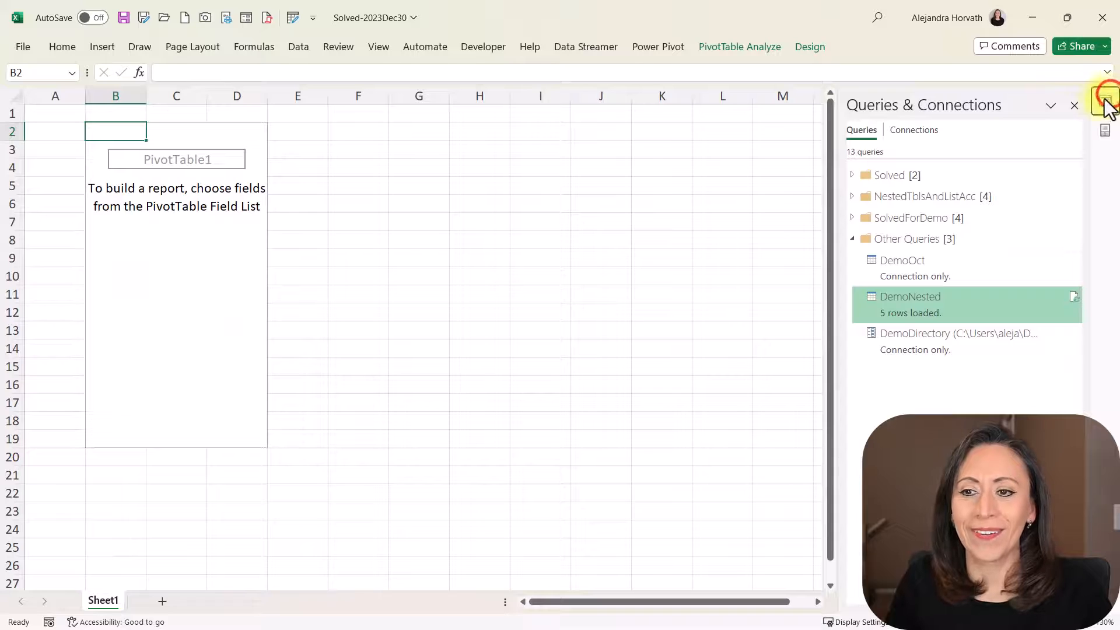
double_click(935, 305)
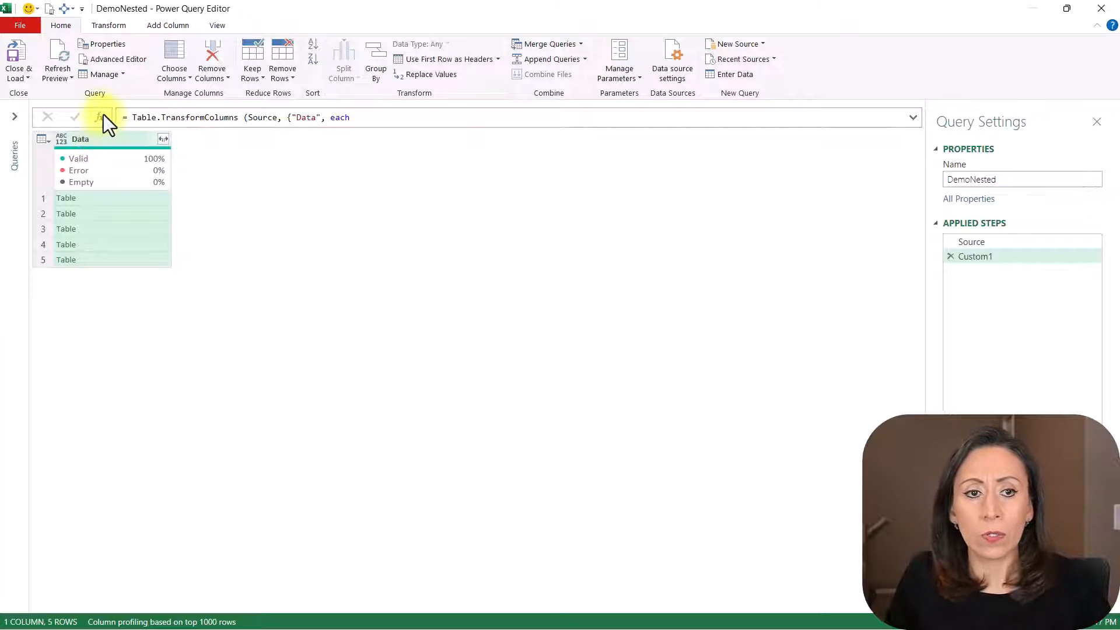
key(ctrl+shift+plus)
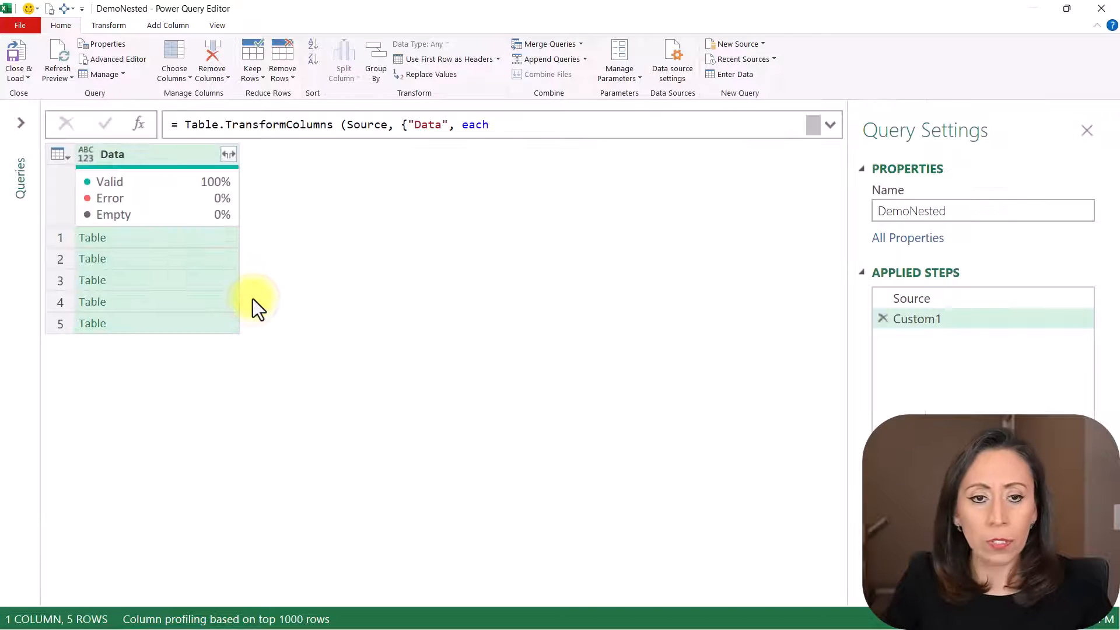
Add a custom step to DemoNested that merges the nested tables with the formula = Table.Combine (Custom1[Data]).
click(138, 129)
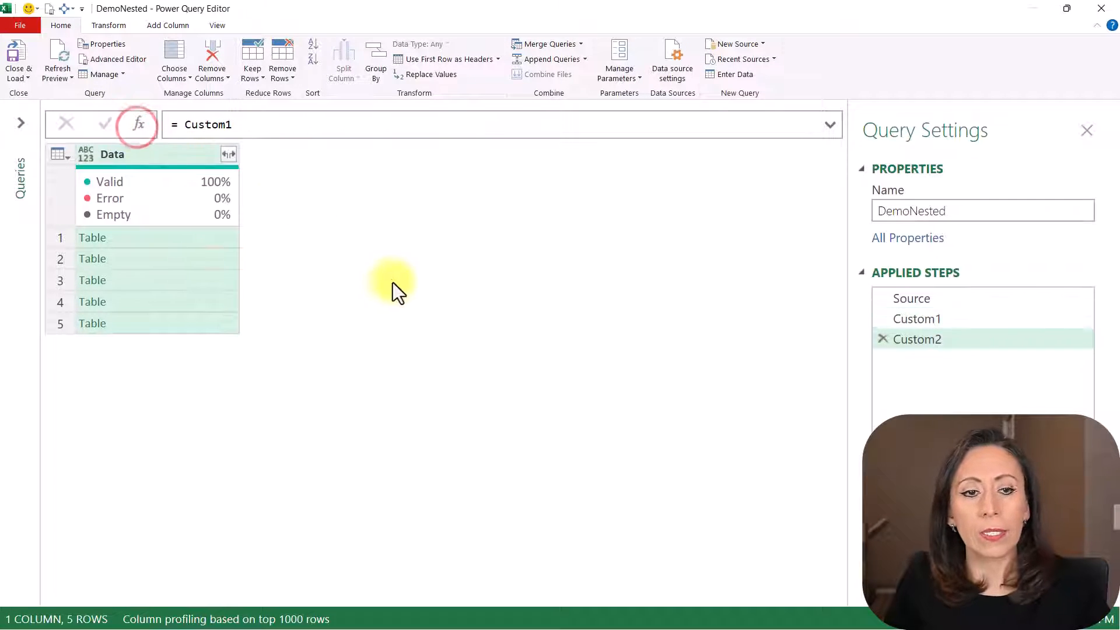
click(177, 127)
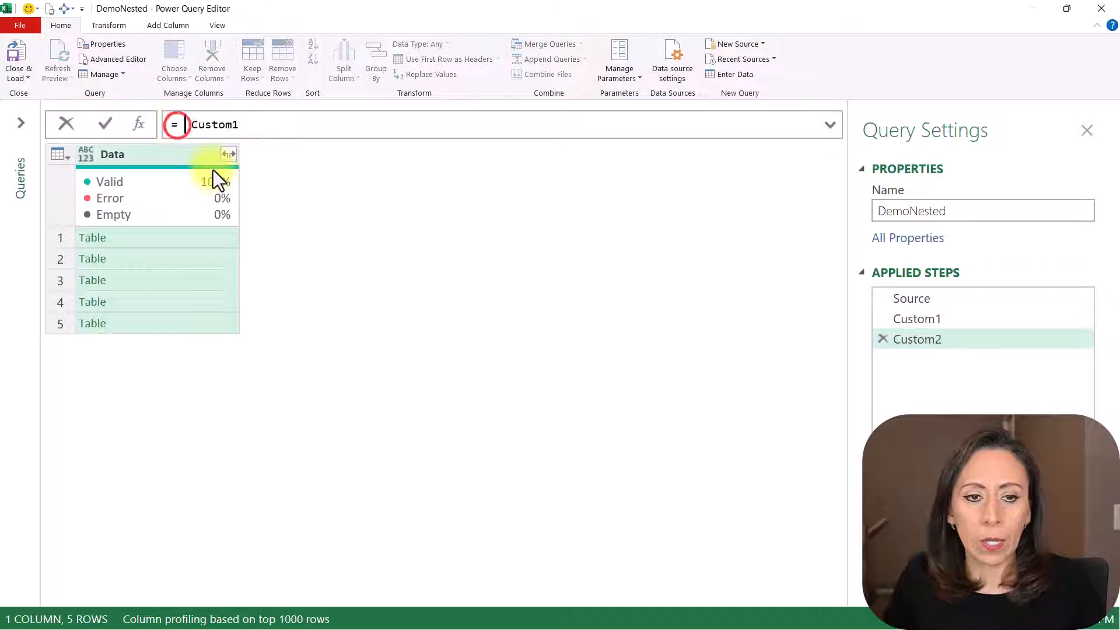
text(tabom)
key(Tab)
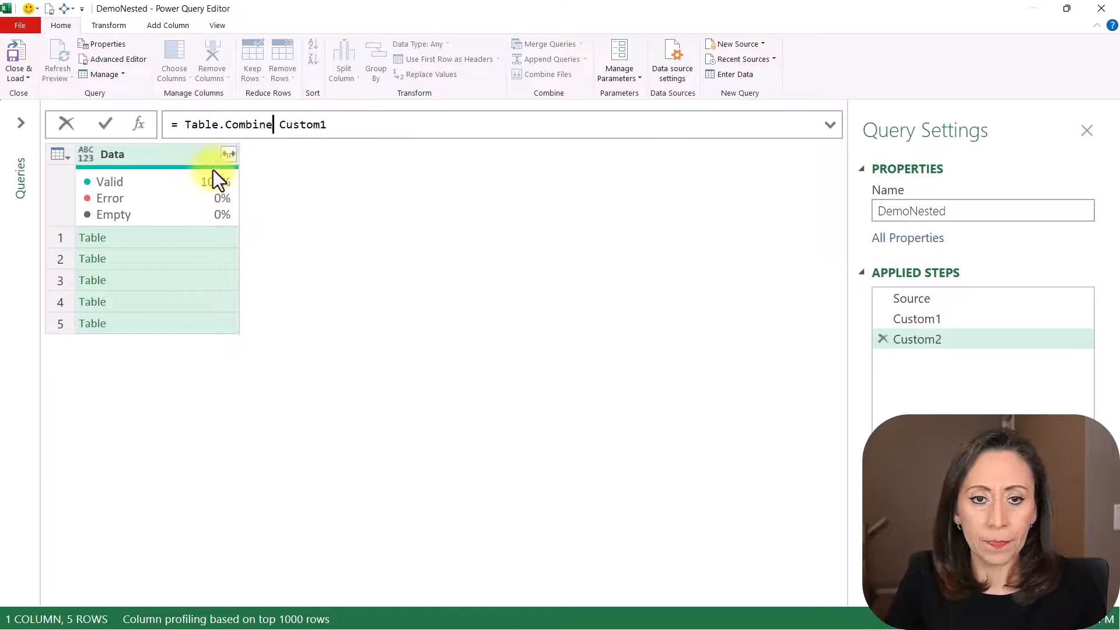
key(Right)
text(()
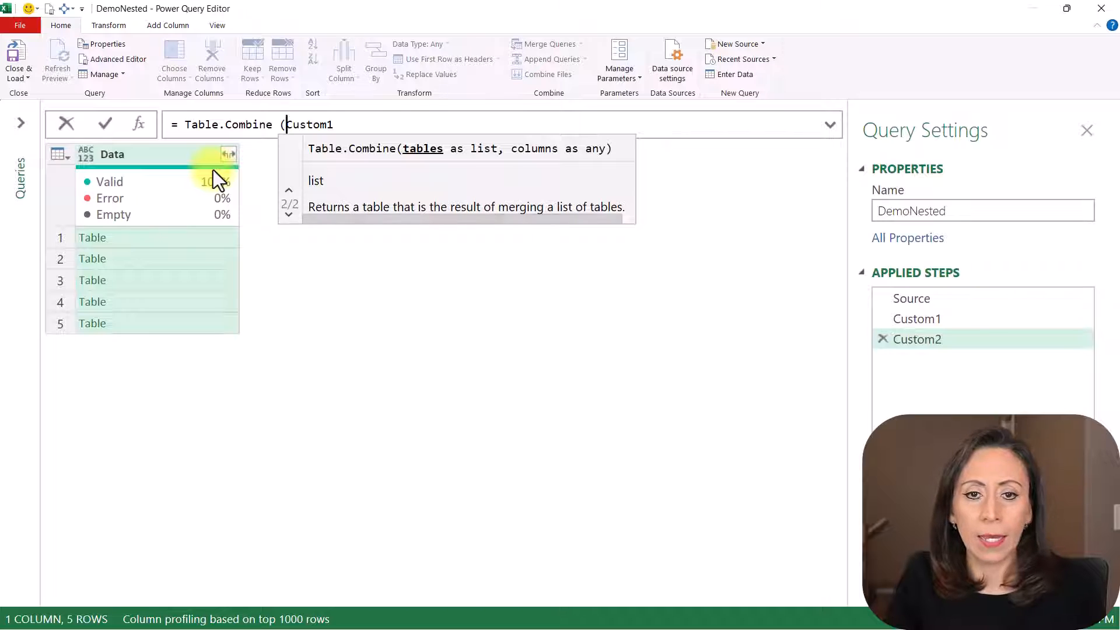
key(End)
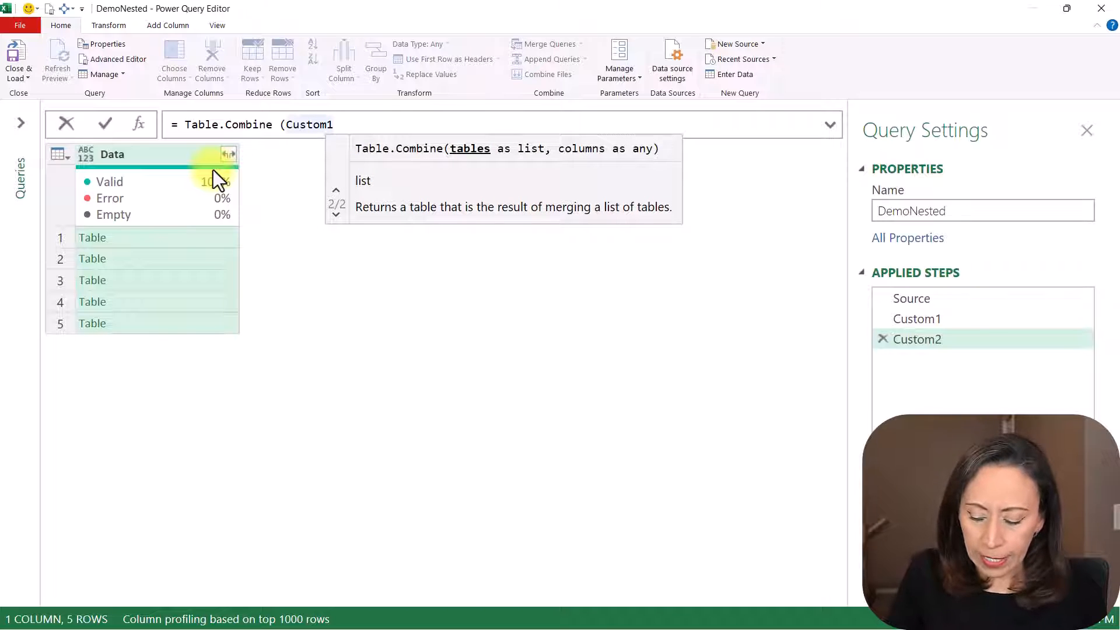
text([)
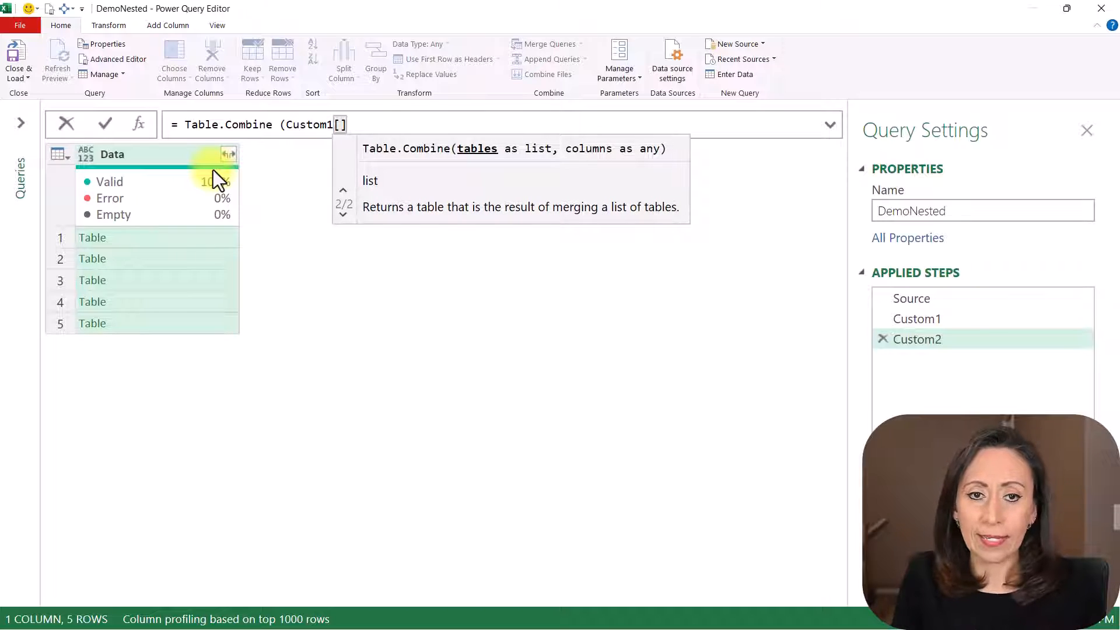
text(Data])
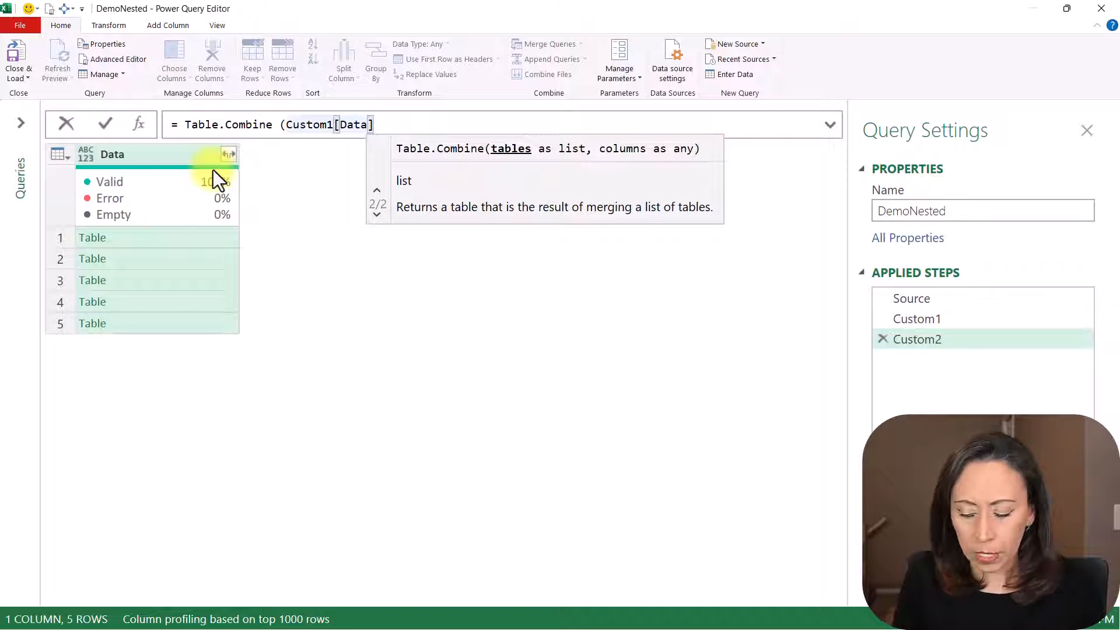
text())
key(Return)
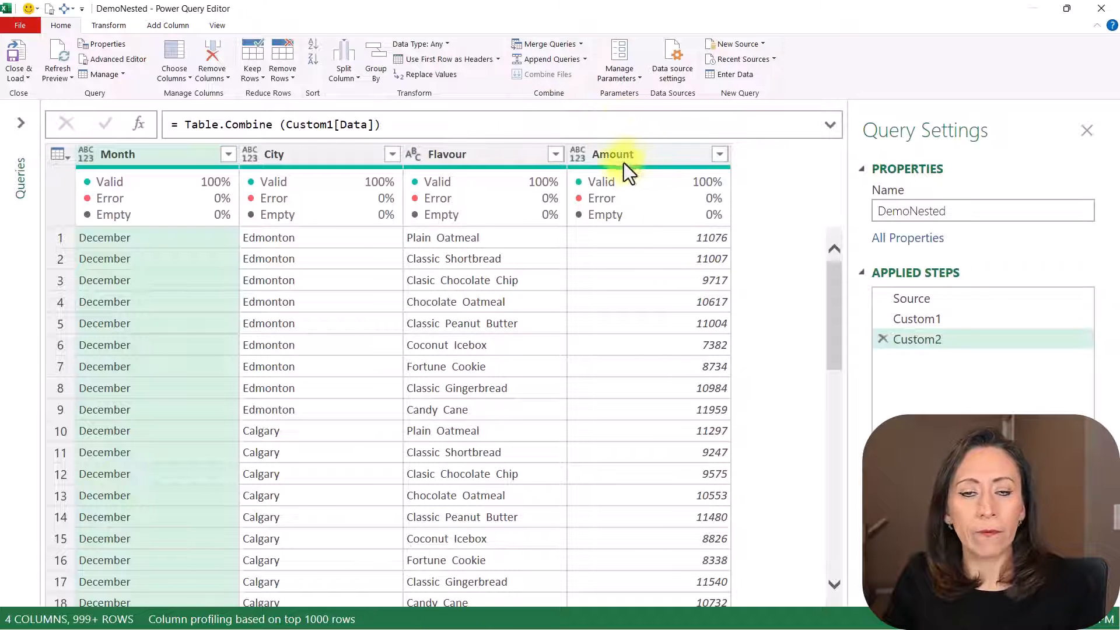
Detect the data types of all four columns of the combined table.
click(178, 158)
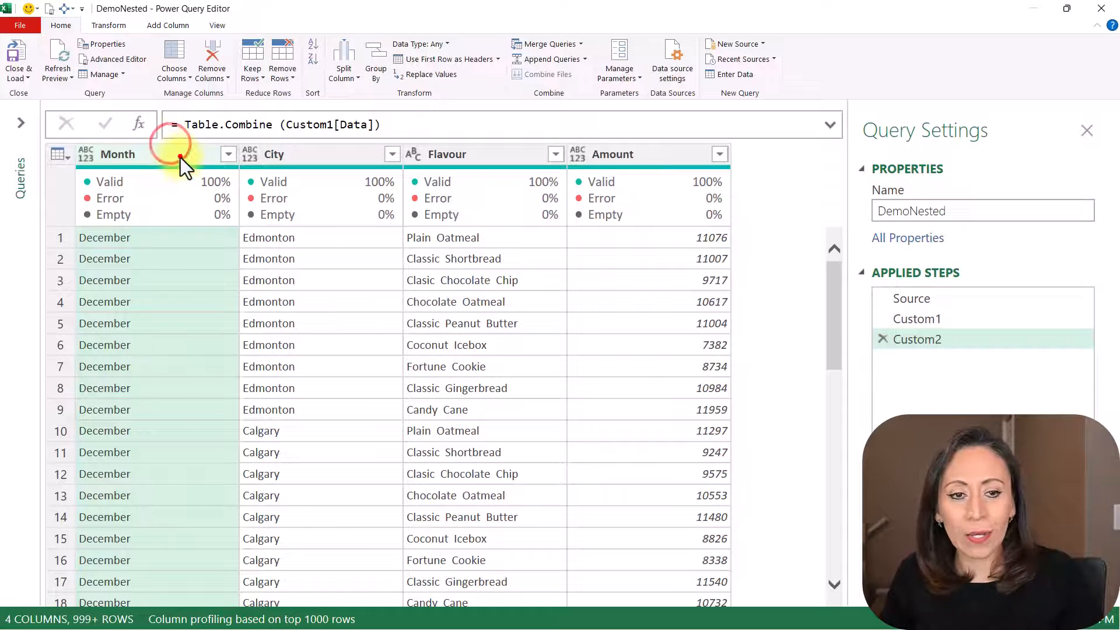
key(ctrl+a)
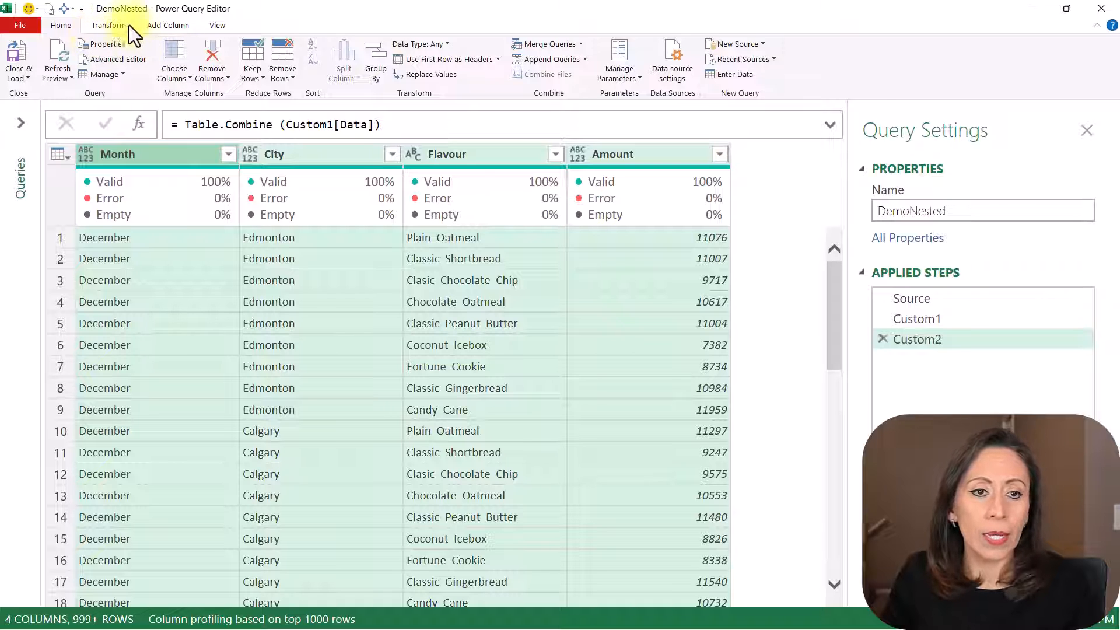
click(114, 26)
click(176, 59)
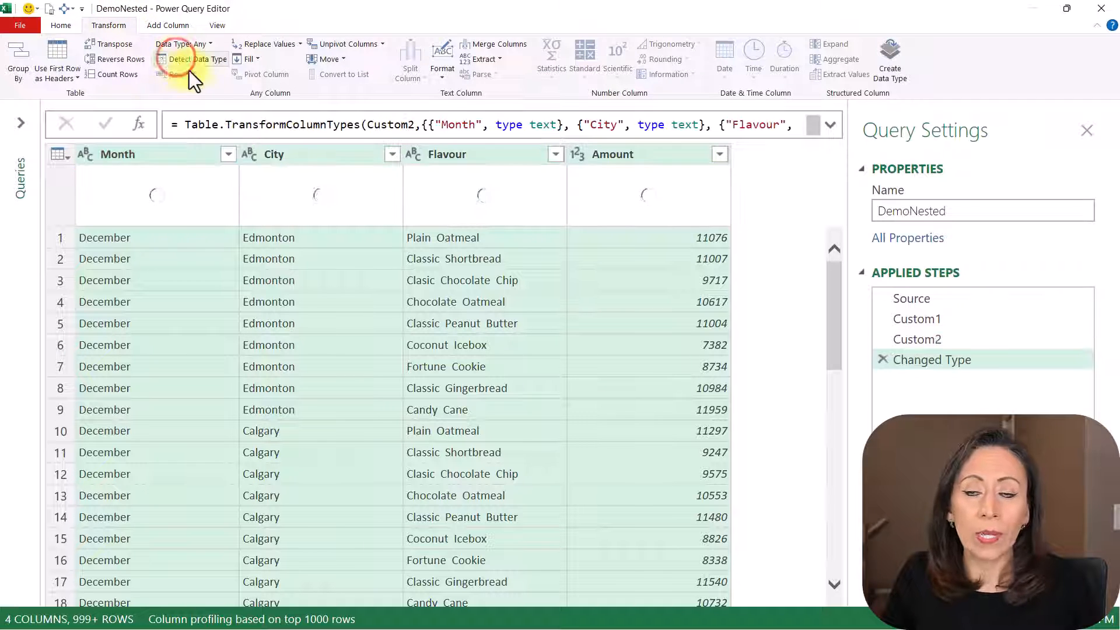
Rename the Changed Type step as CT.
click(990, 367)
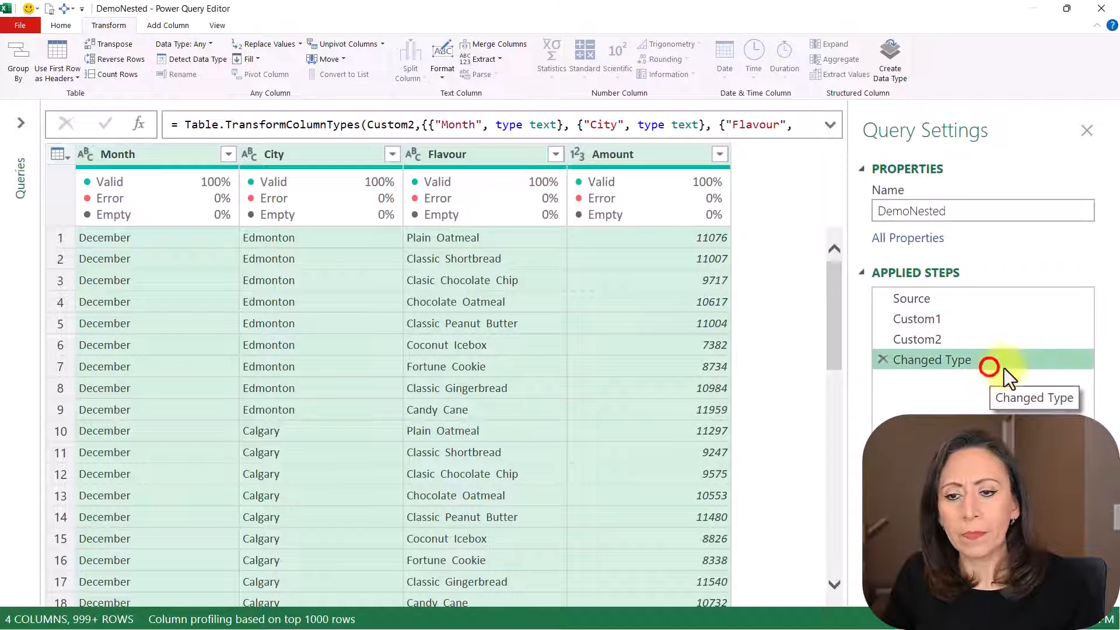
key(End)
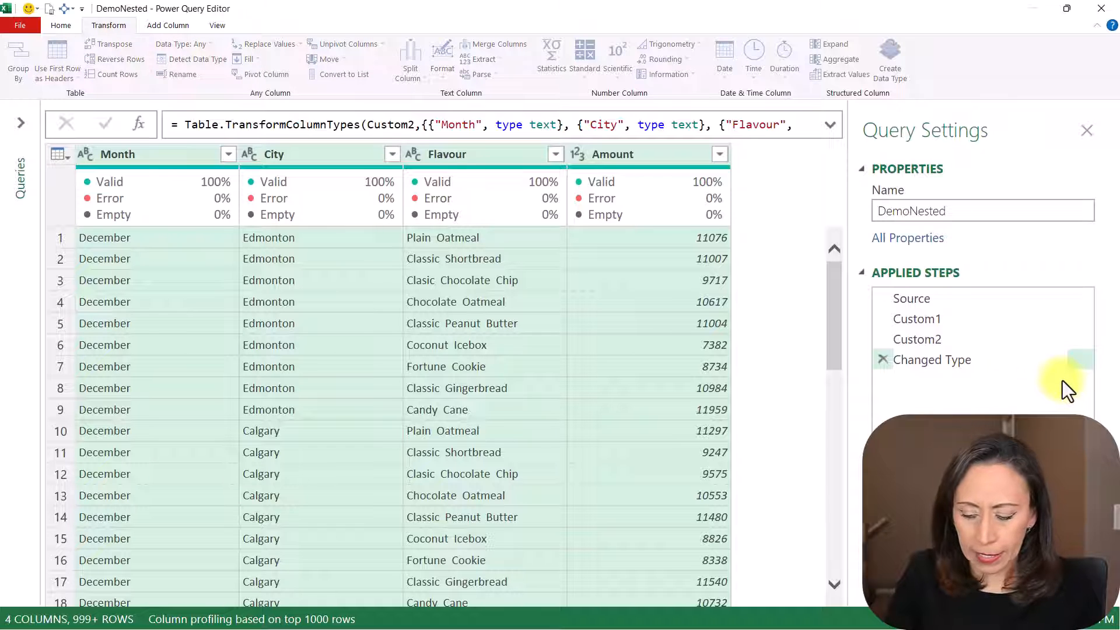
key(shift+Home)
text(CT)
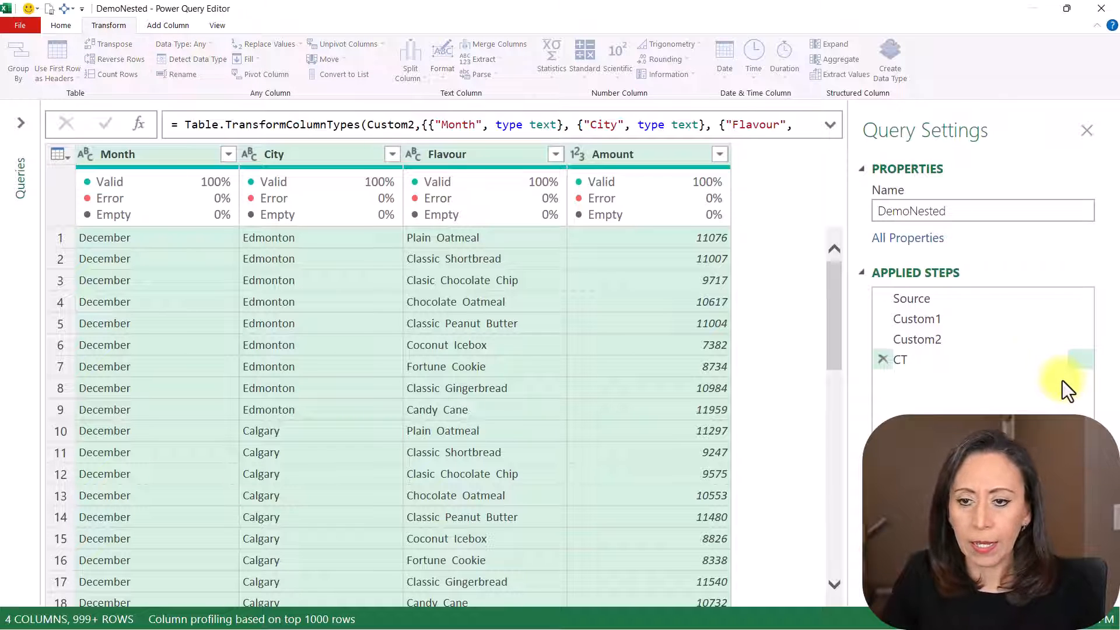
key(Return)
Rename the Custom2 step as TblCombine.
click(1032, 340)
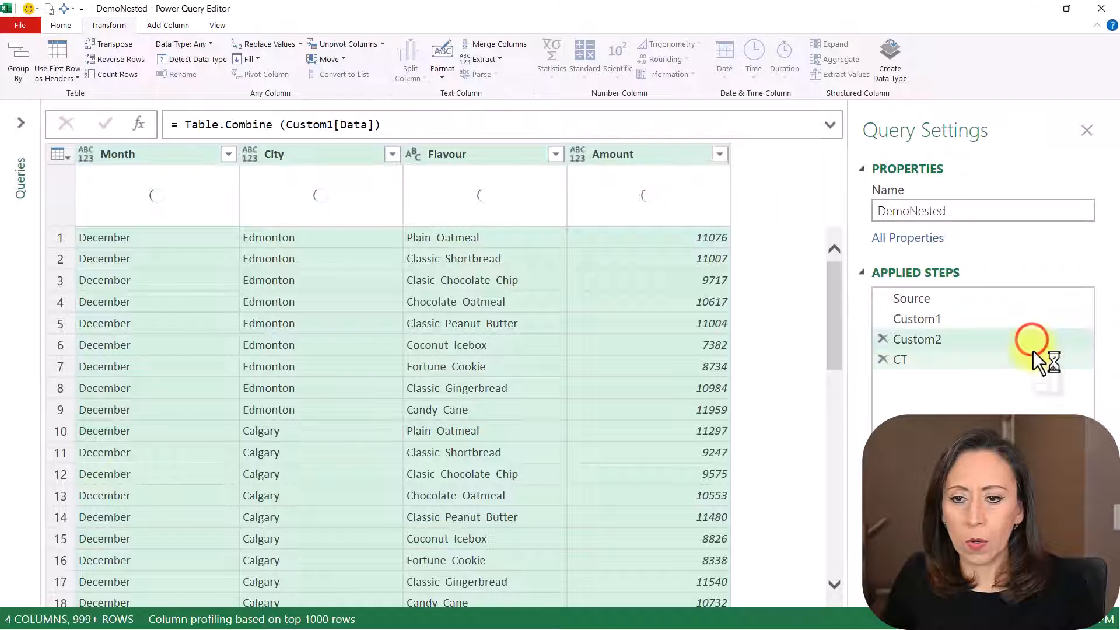
click(1028, 345)
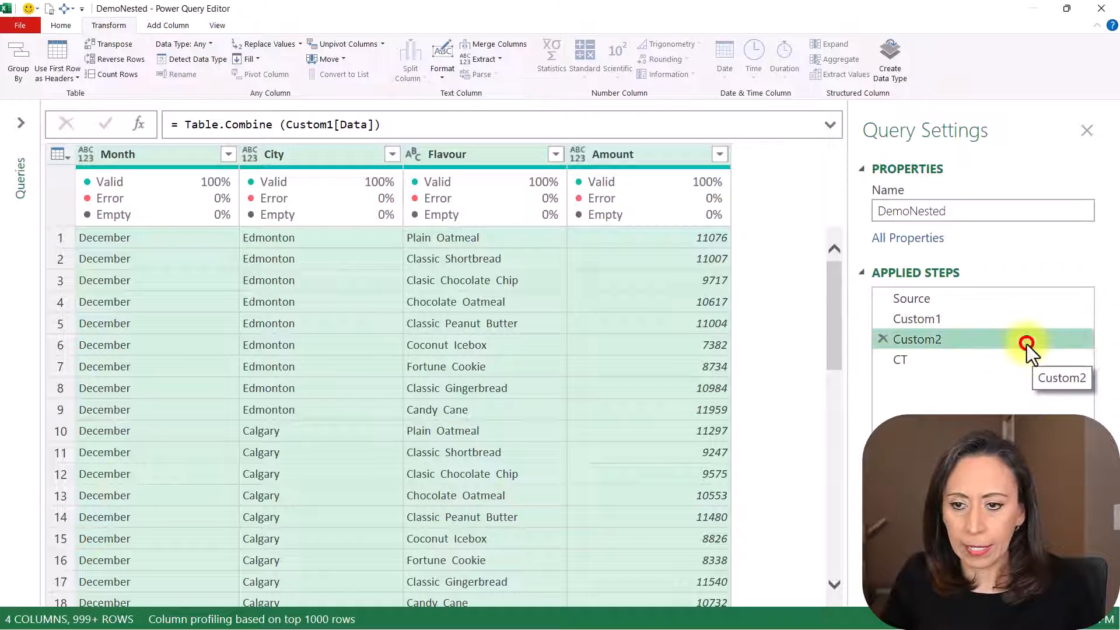
text(Tb)
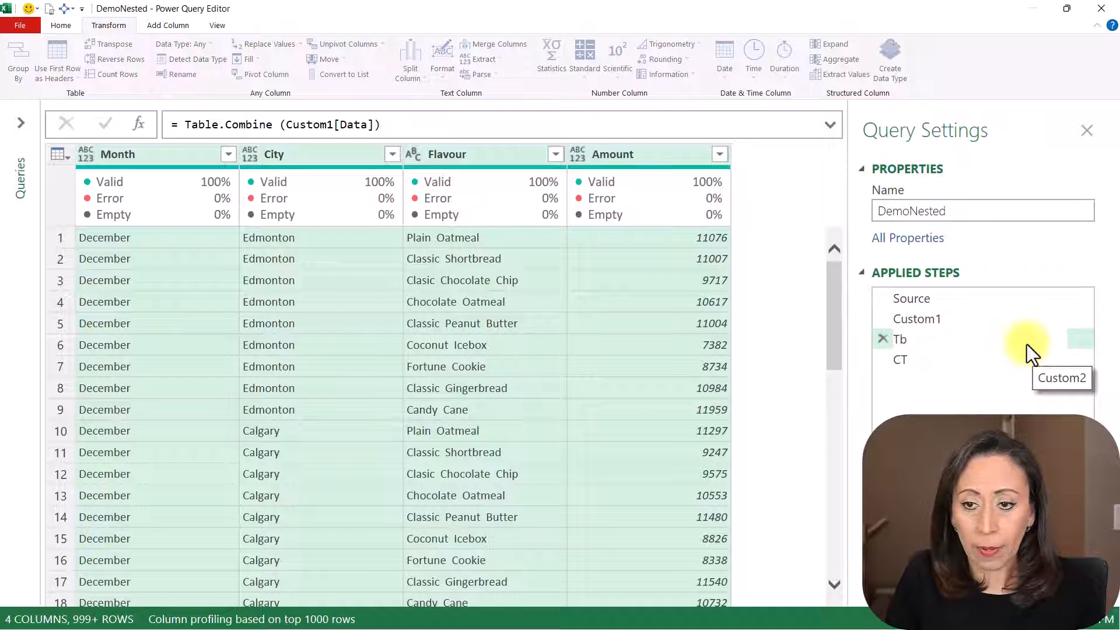
text(lCombine)
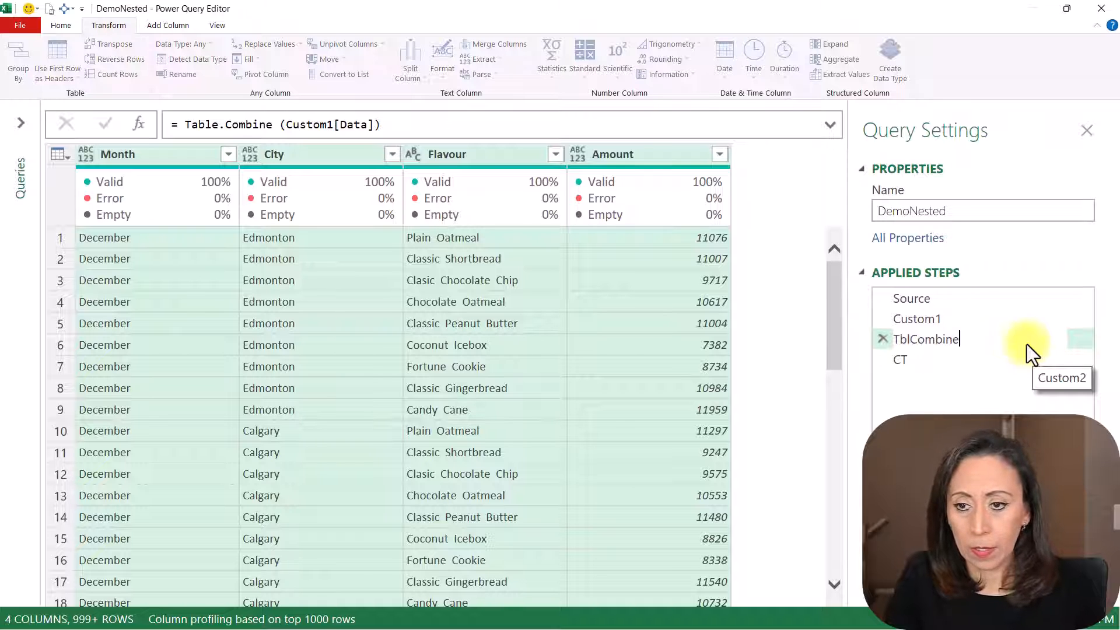
key(Return)
Rename the Custom1 step as Tranformations.
click(981, 315)
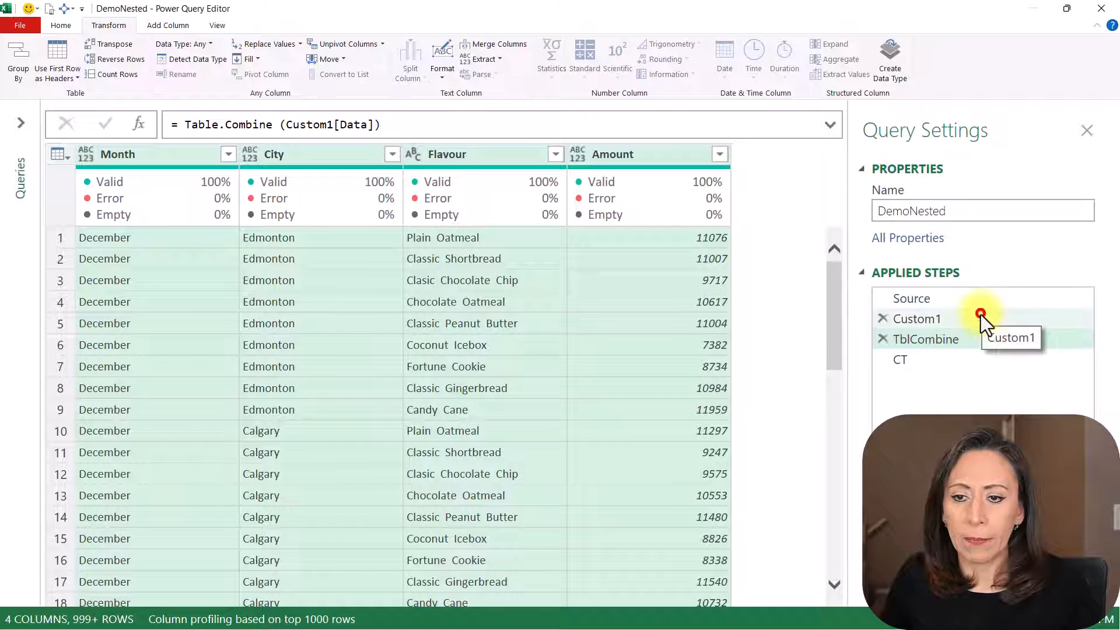
click(983, 318)
text(Tranfo)
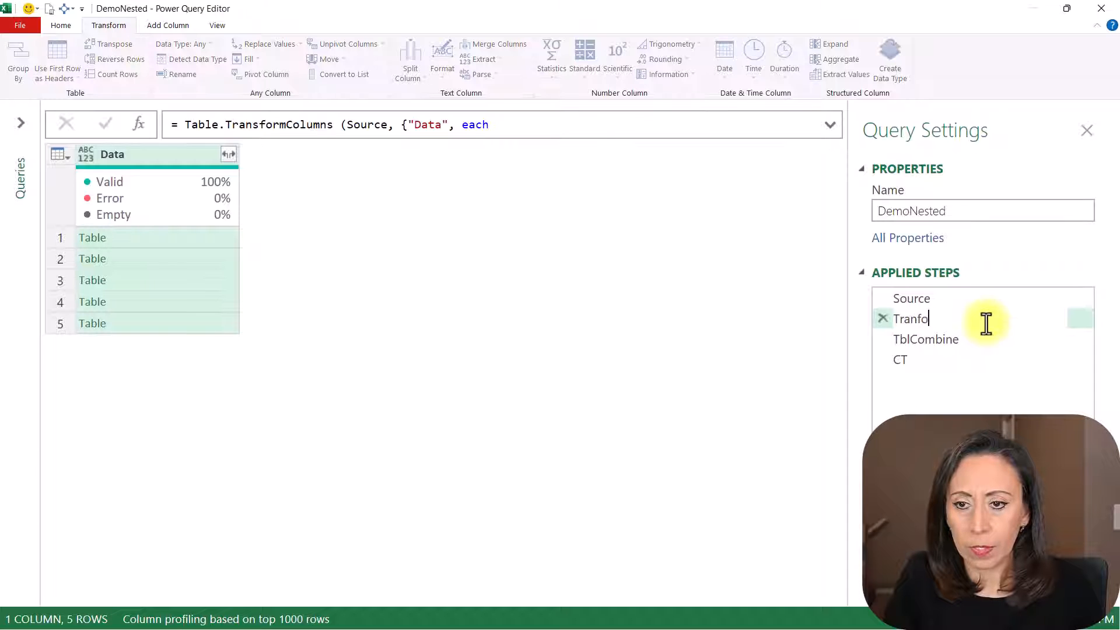
text(rmations)
key(Return)
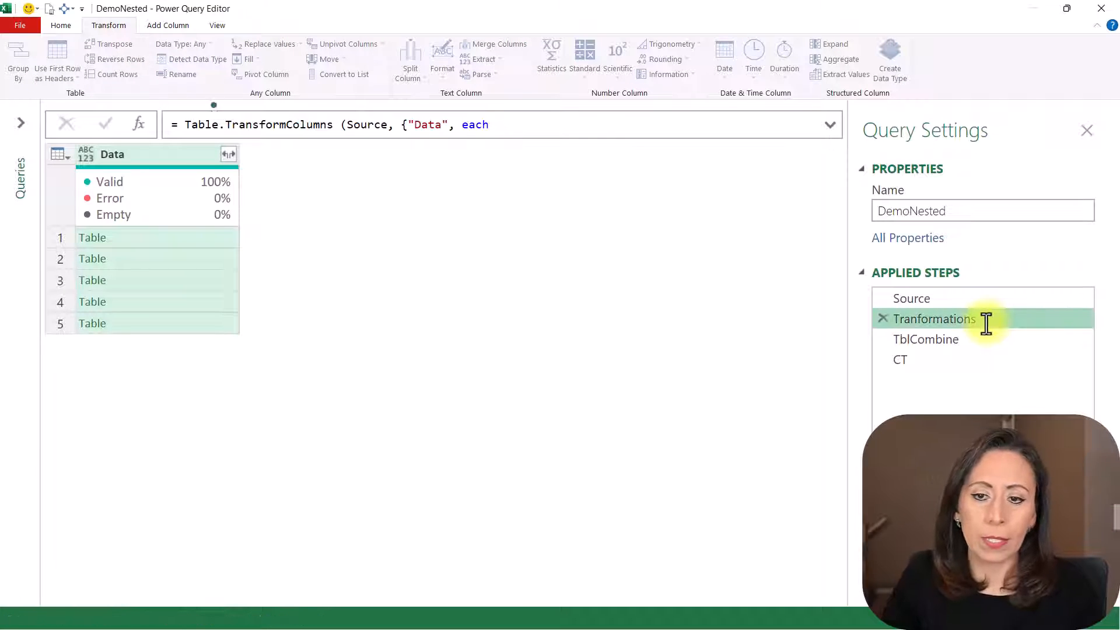
Review the rows of the final CT step, then close the query editor and load DemoNested into the workbook.
click(958, 356)
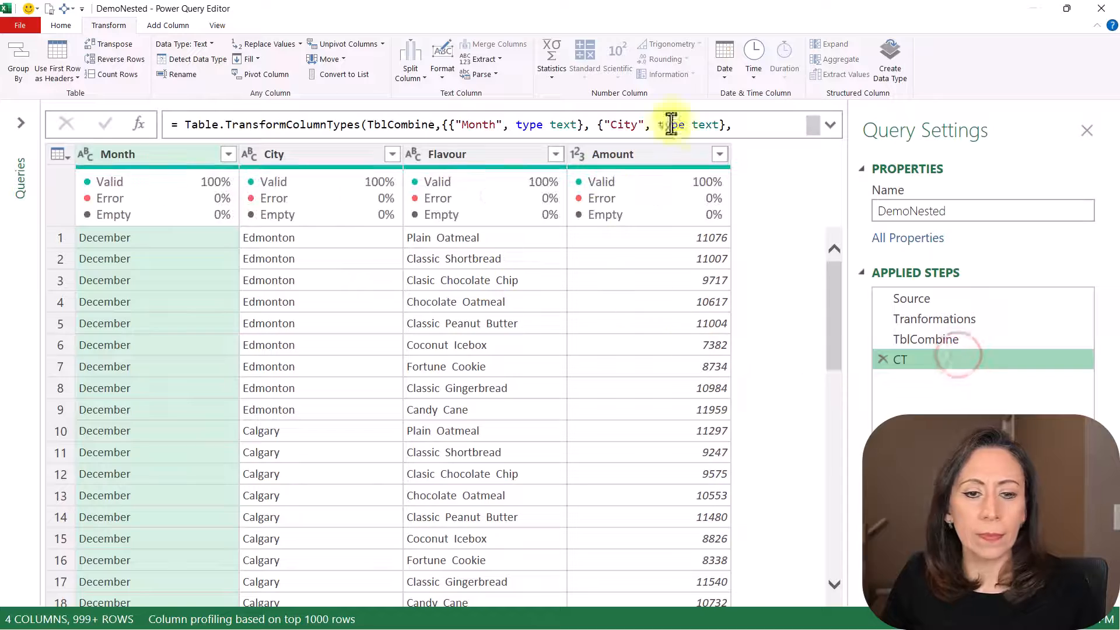
scroll(642, 280, down, 10)
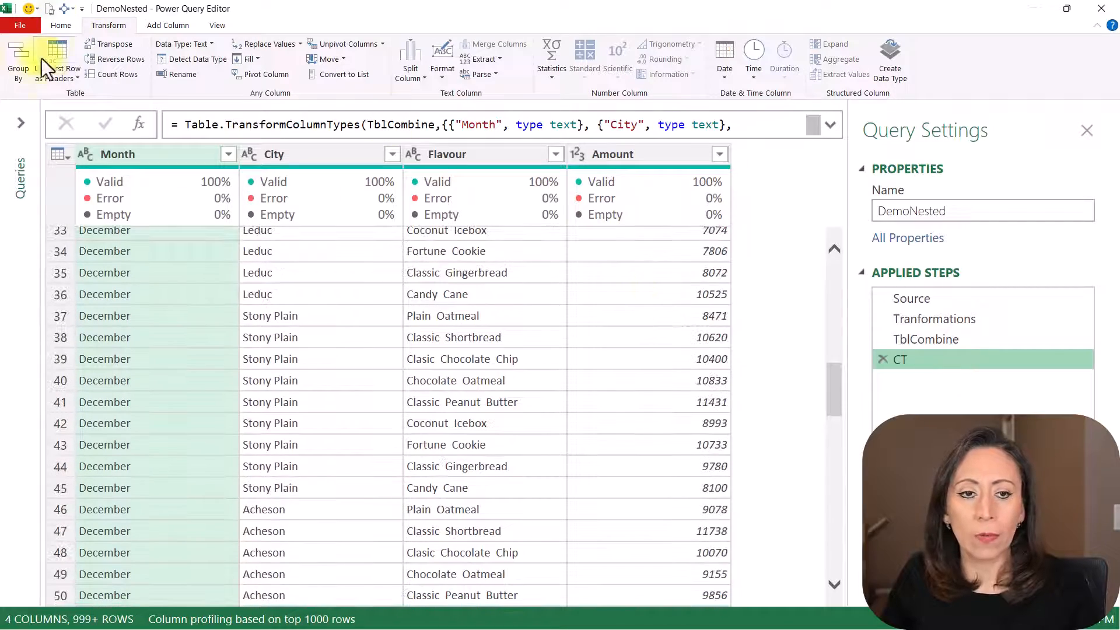
click(59, 25)
click(17, 67)
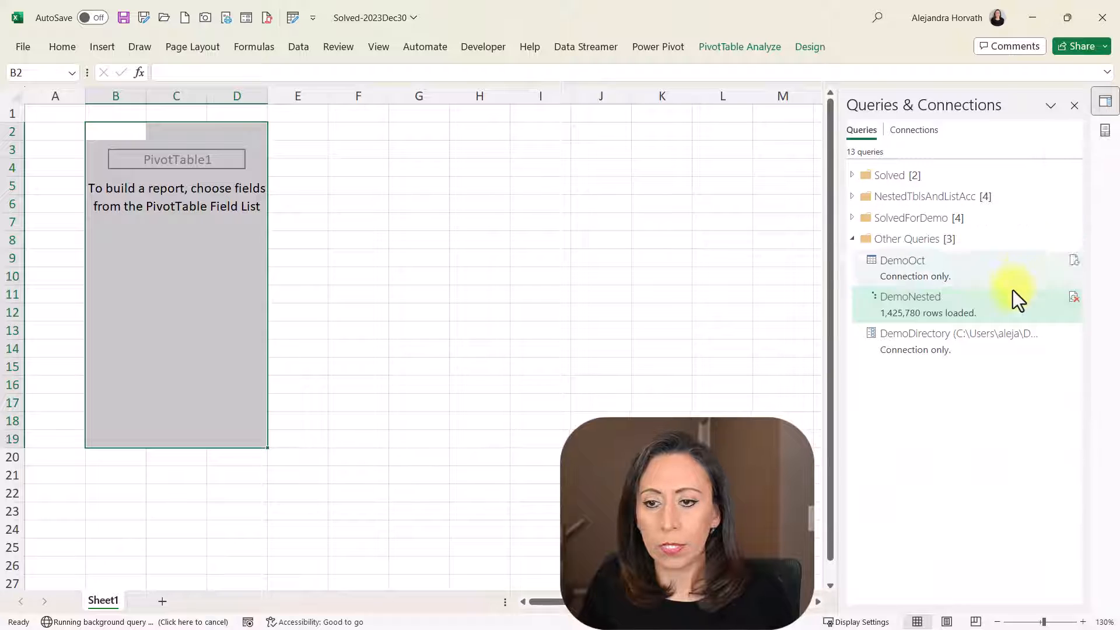
click(976, 313)
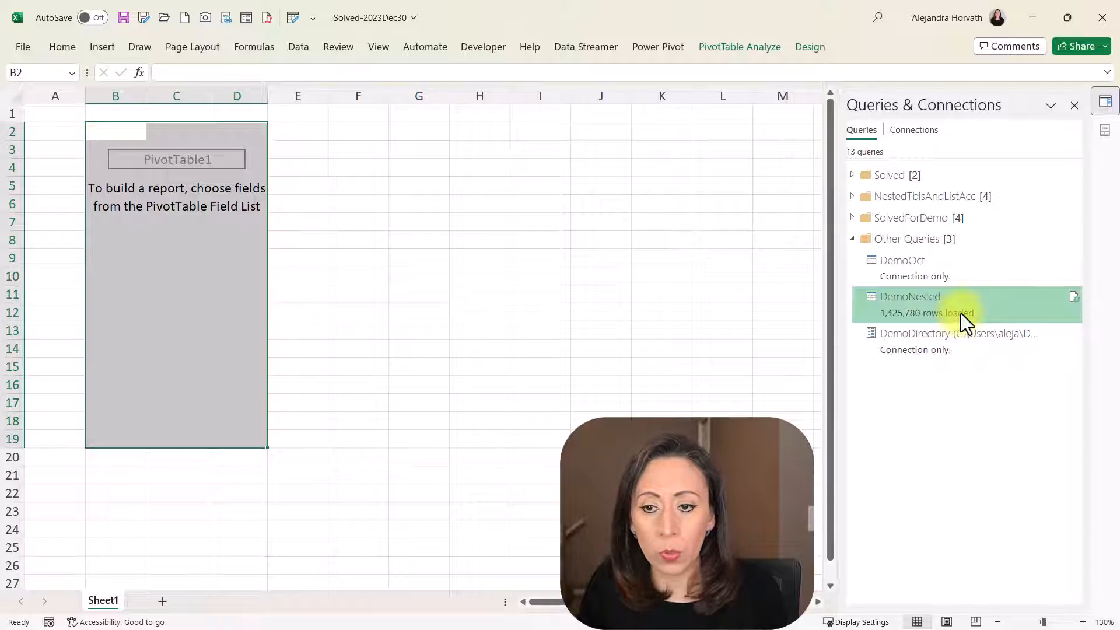
Lay out the PivotTable with Month in the rows and Flavour in the columns.
click(1104, 130)
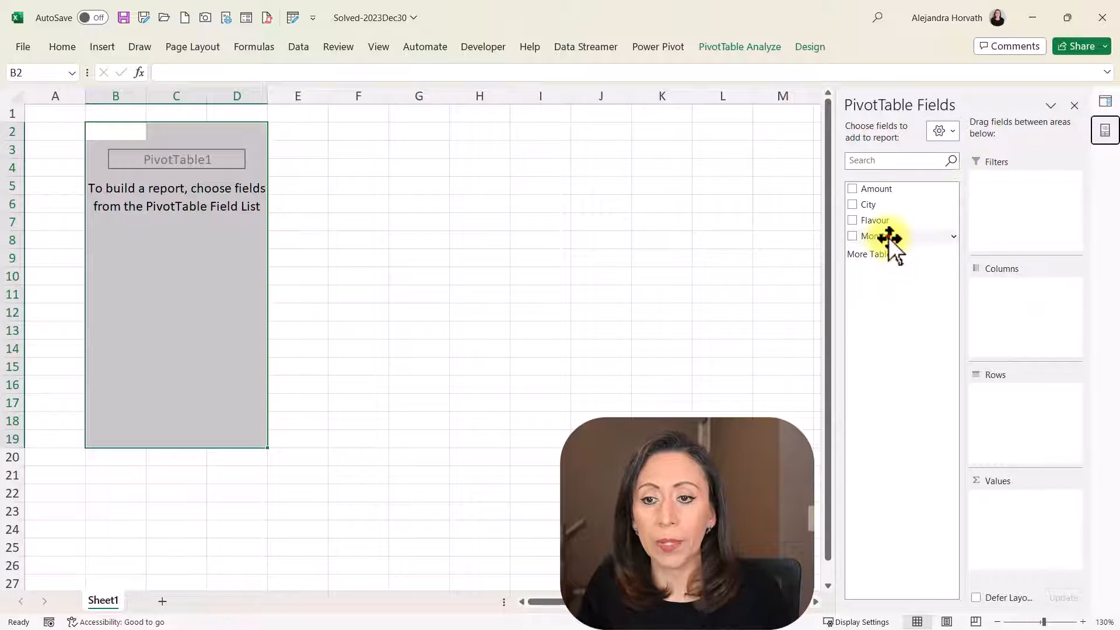
drag(888, 237, 1017, 298)
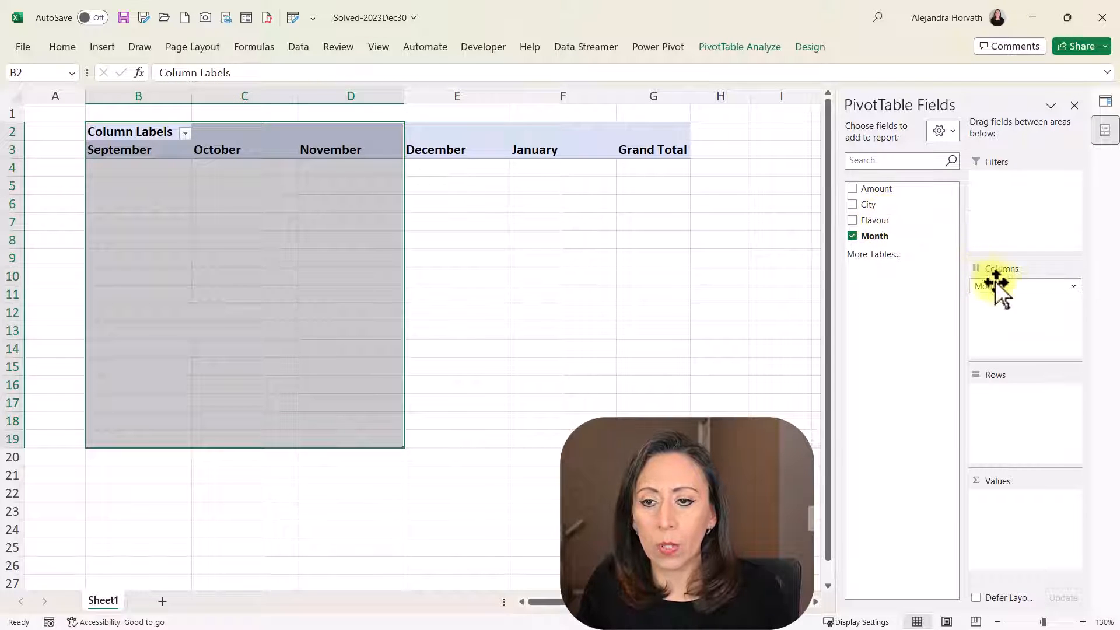
drag(1003, 286, 993, 362)
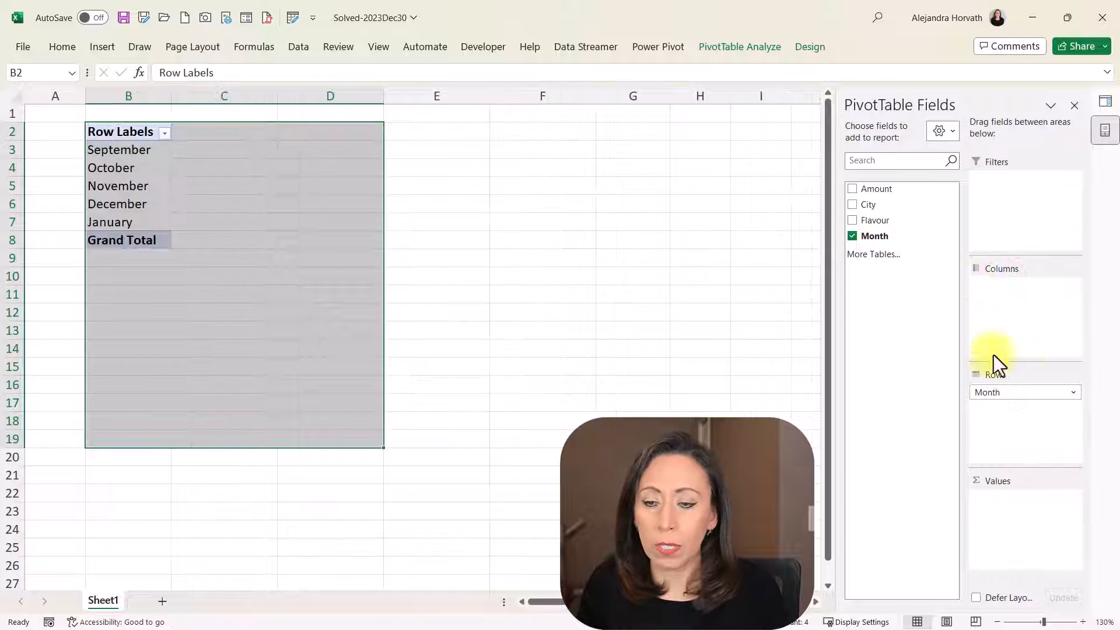
drag(882, 220, 668, 278)
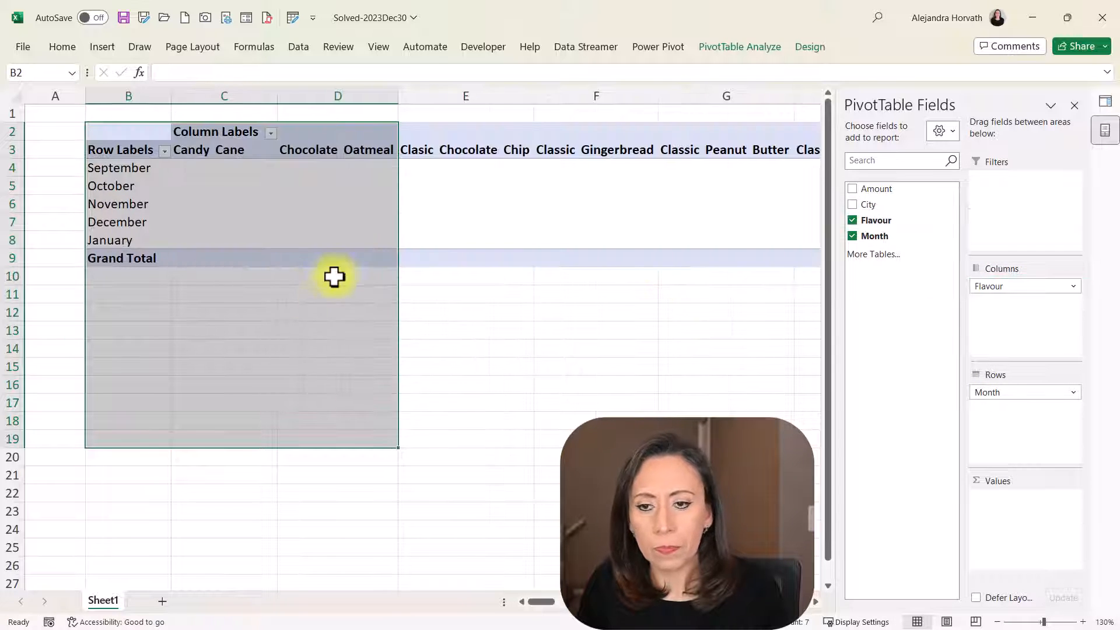
Examine the PivotTable's flavour headings from Chocolate Oatmeal out to the Grand Total column.
click(367, 149)
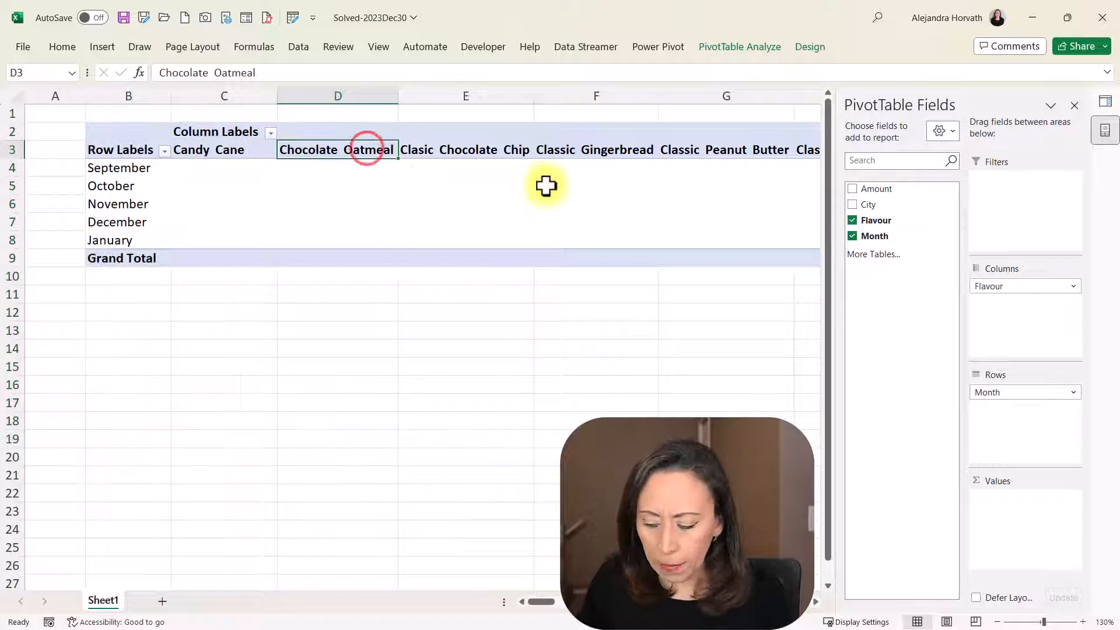
key(ctrl+Right)
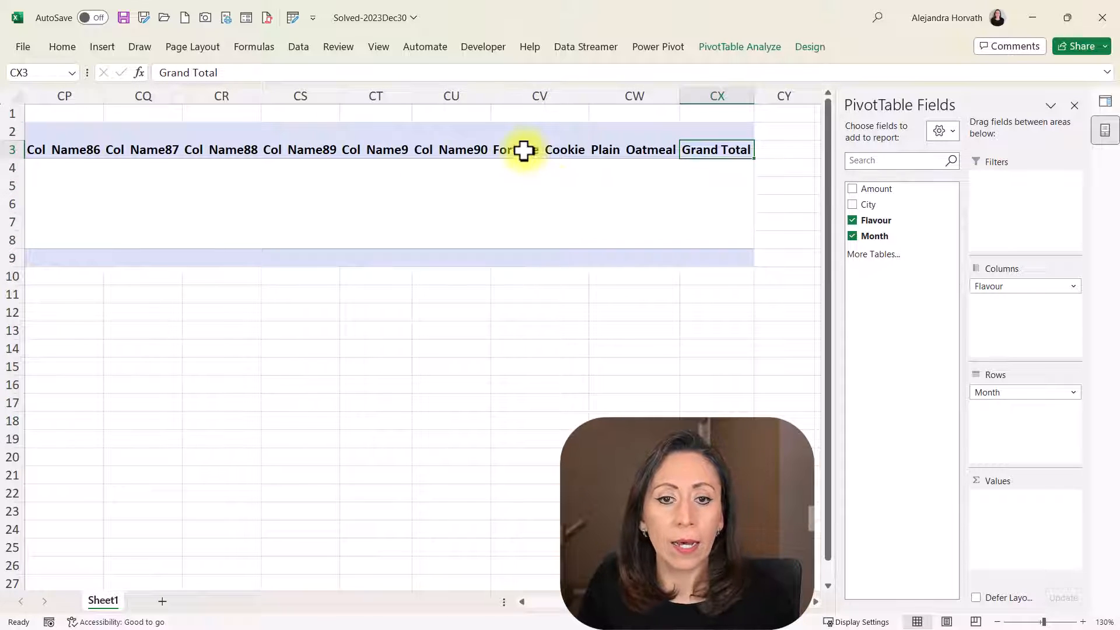
click(478, 152)
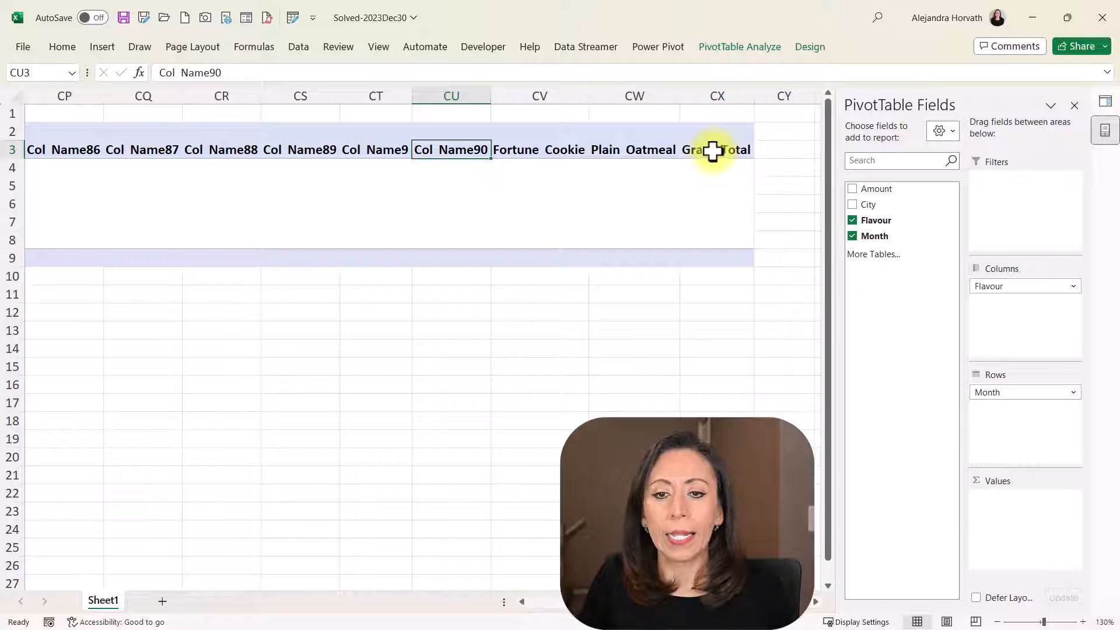
Add the Amount field to the PivotTable's values as a sum.
click(702, 174)
key(Home)
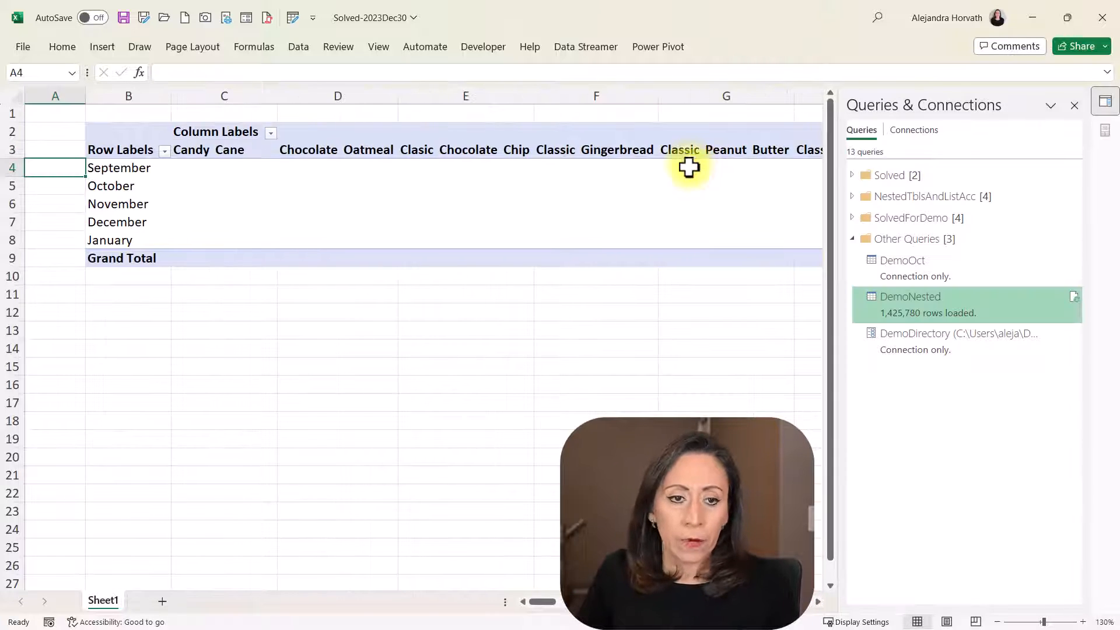
click(216, 169)
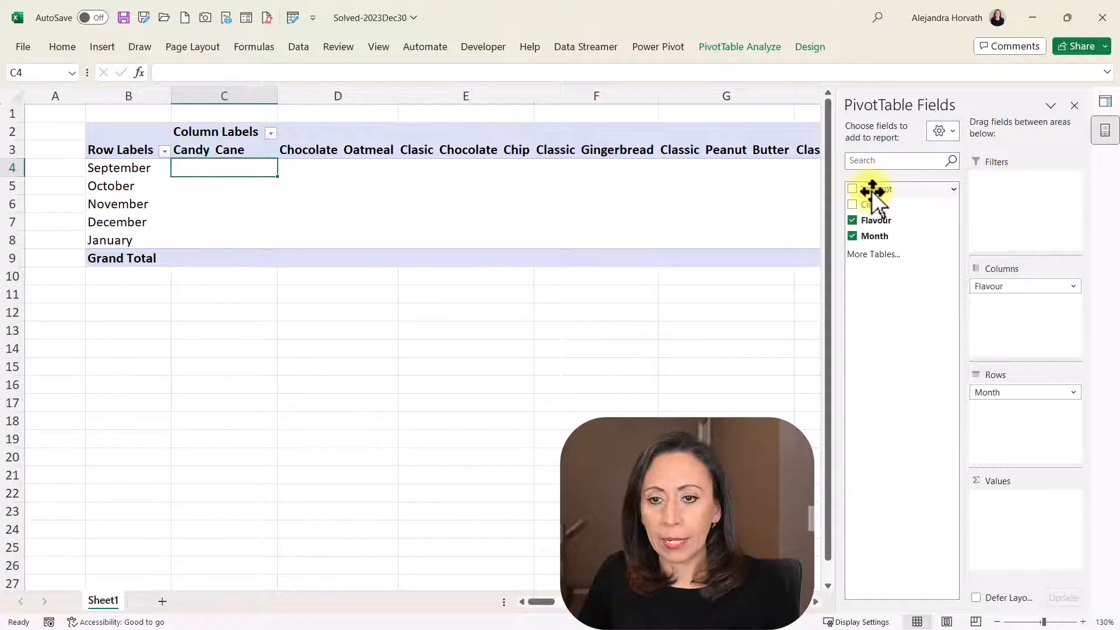
drag(876, 188, 1012, 496)
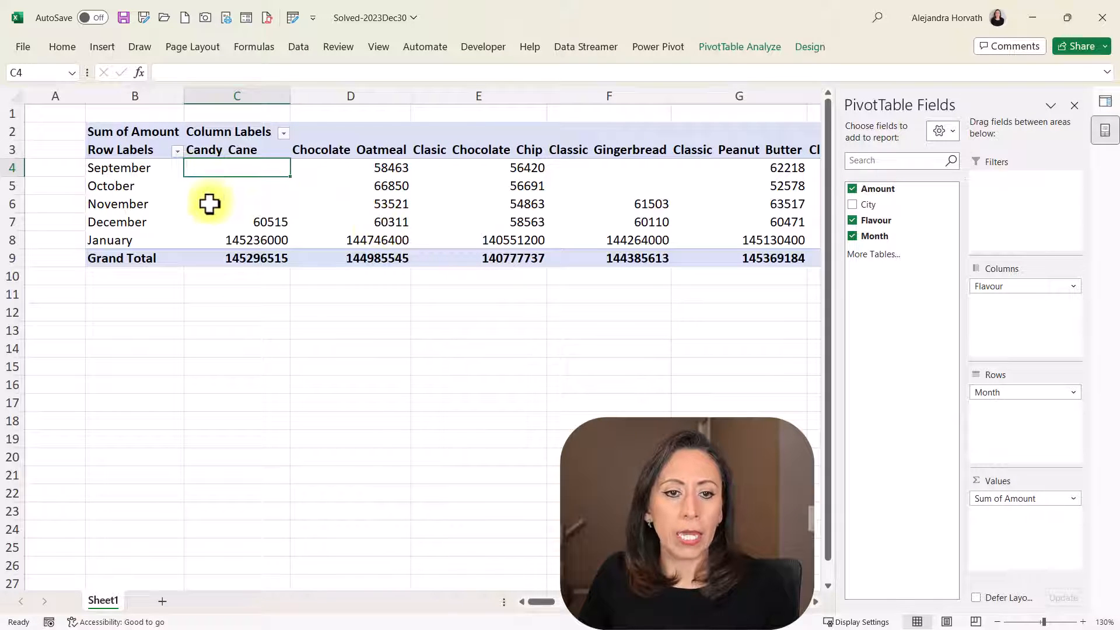
Examine the monthly amounts across the flavour columns, including the heading range from Col Name1 to Col Name90 and the columns after it.
click(213, 183)
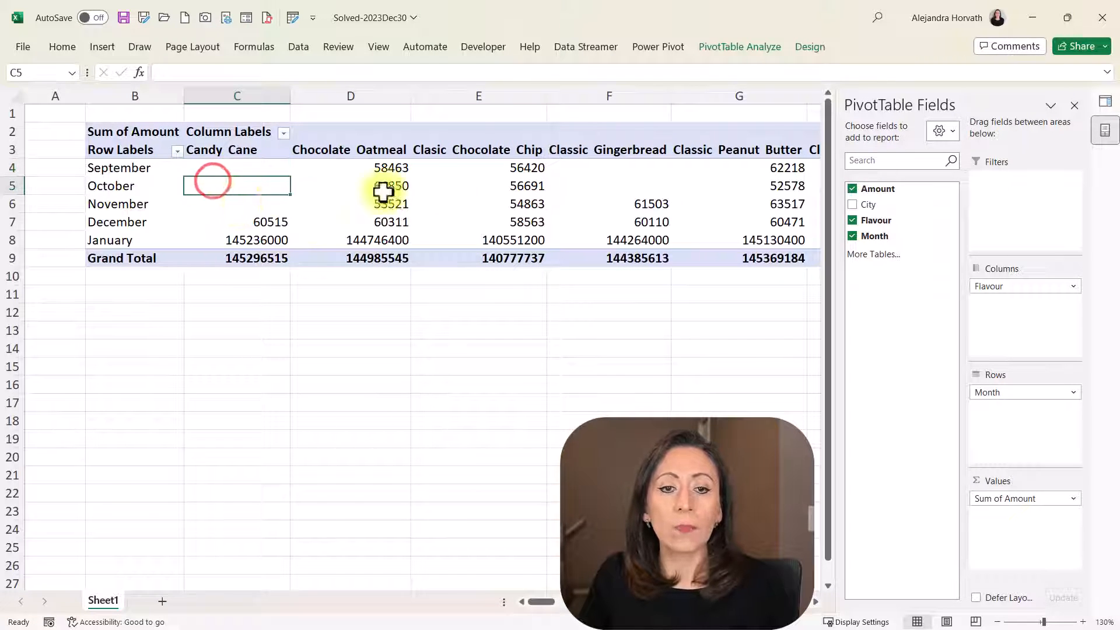
click(617, 179)
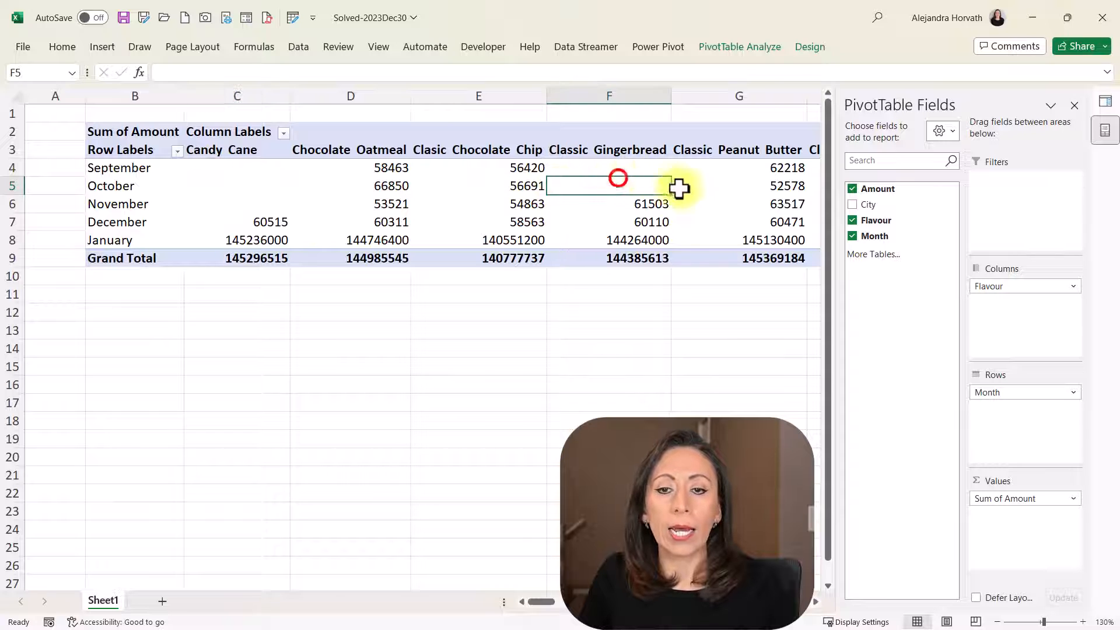
click(555, 602)
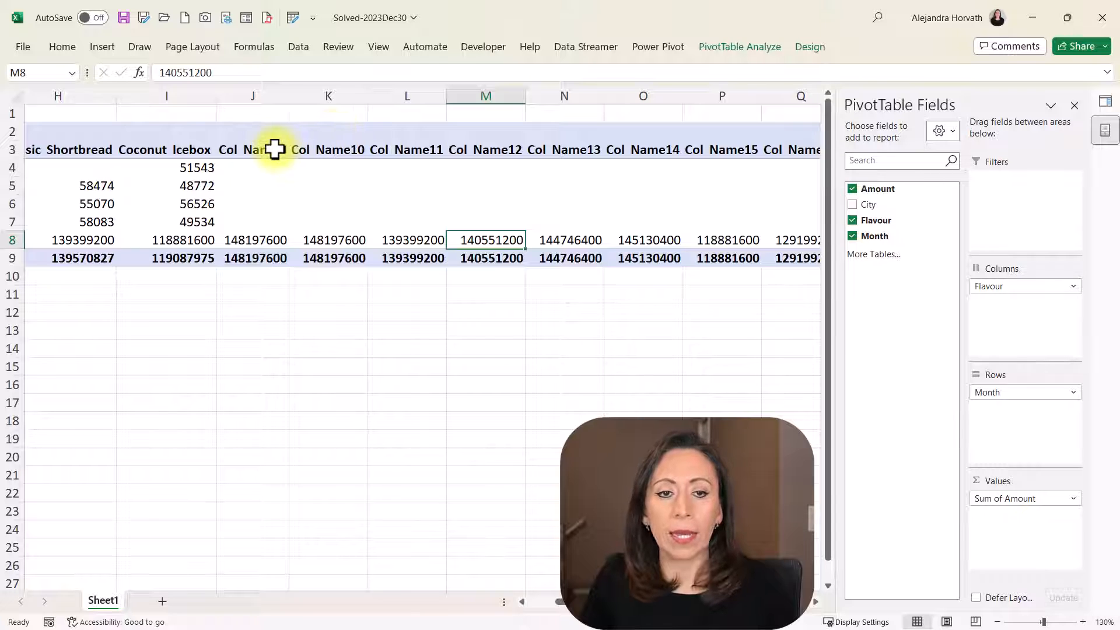
click(274, 150)
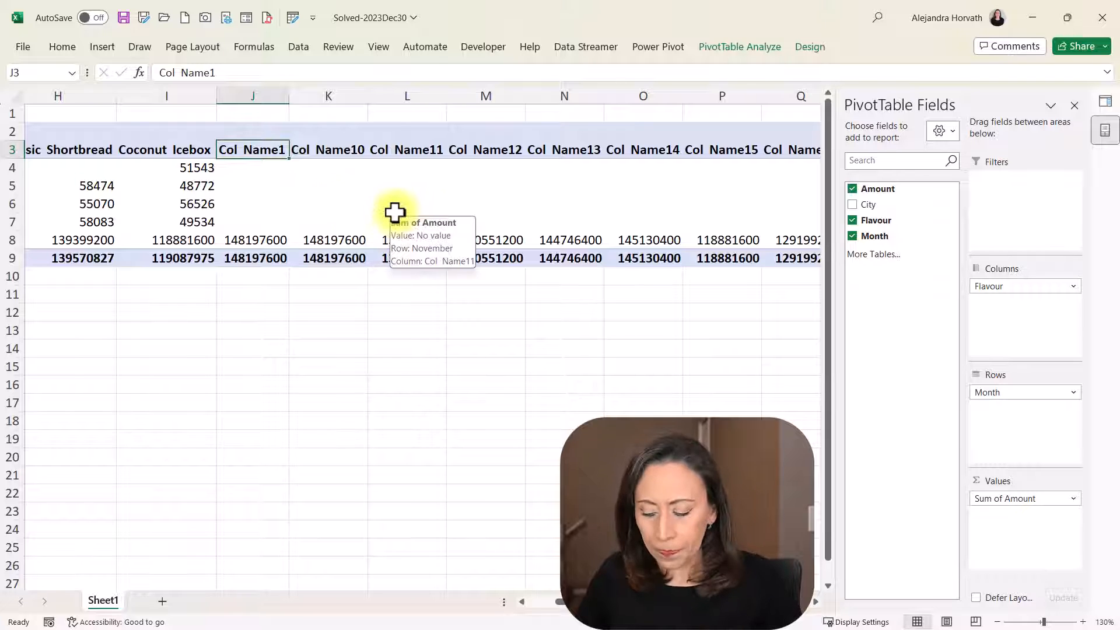
key(ctrl+shift+Right)
key(shift+Left)
key(shift+Left)
drag(395, 213, 452, 150)
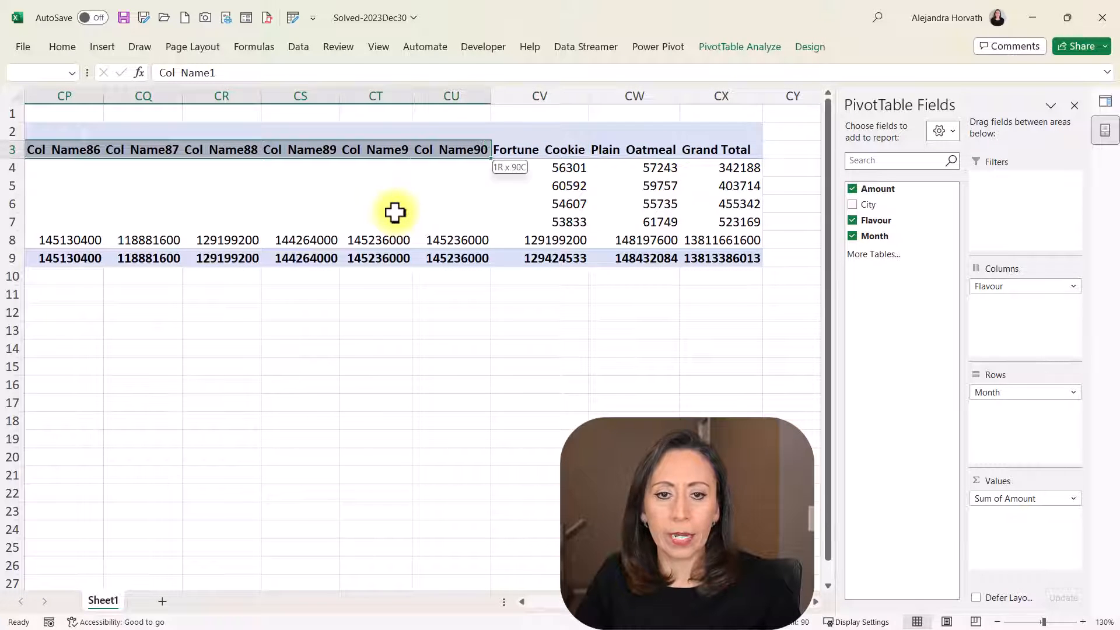
click(525, 240)
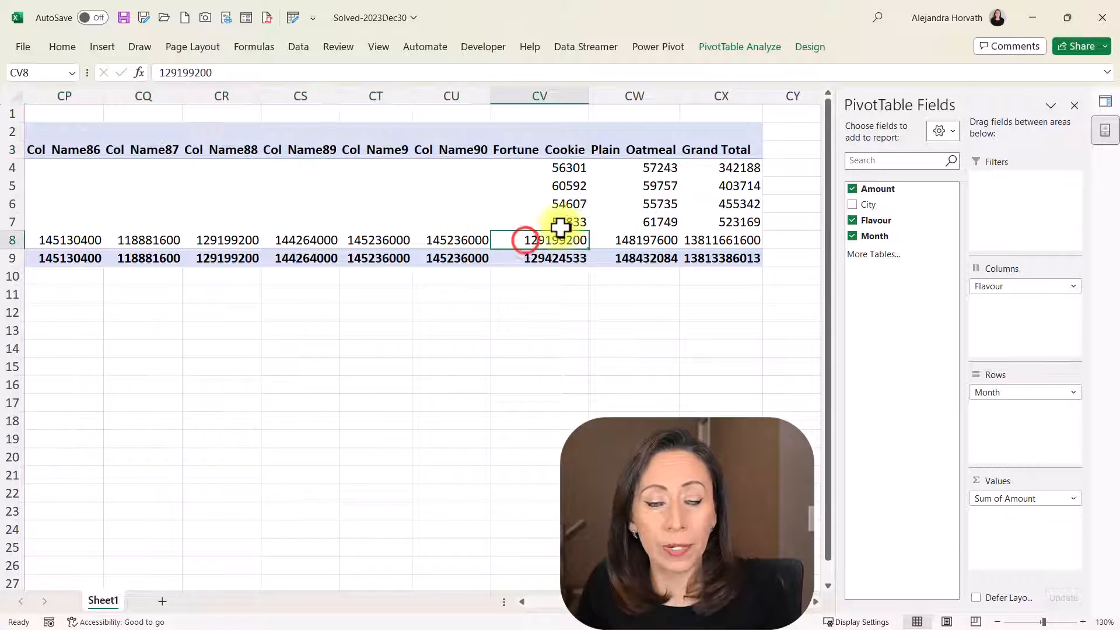
Format the PivotTable's Sum of Amount values as Number with a thousands separator and 0 decimal places.
right_click(542, 199)
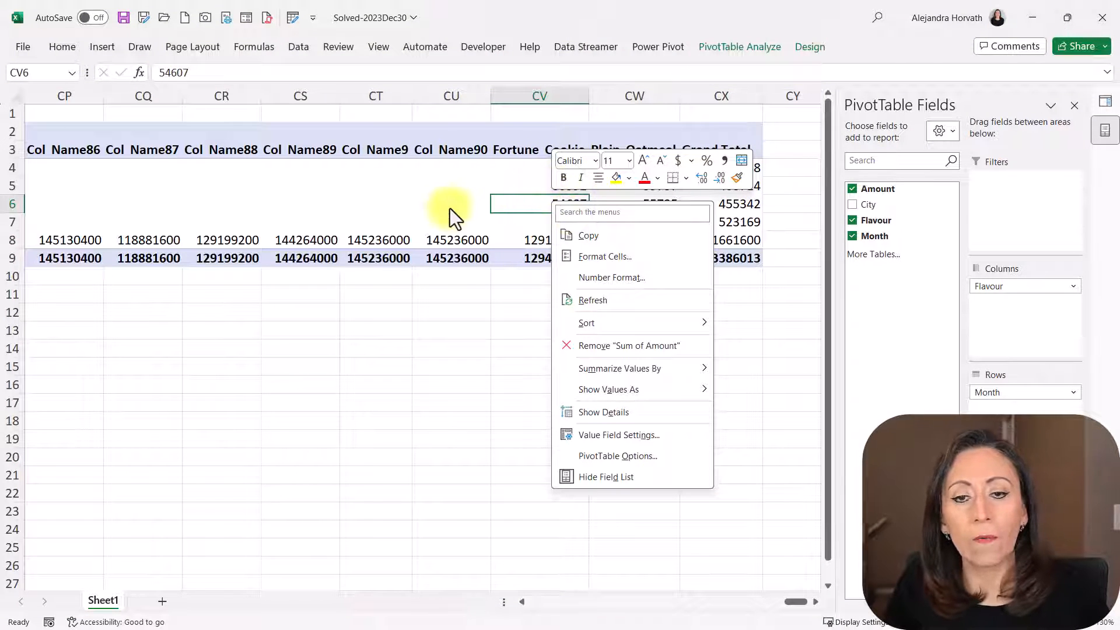
key(Escape)
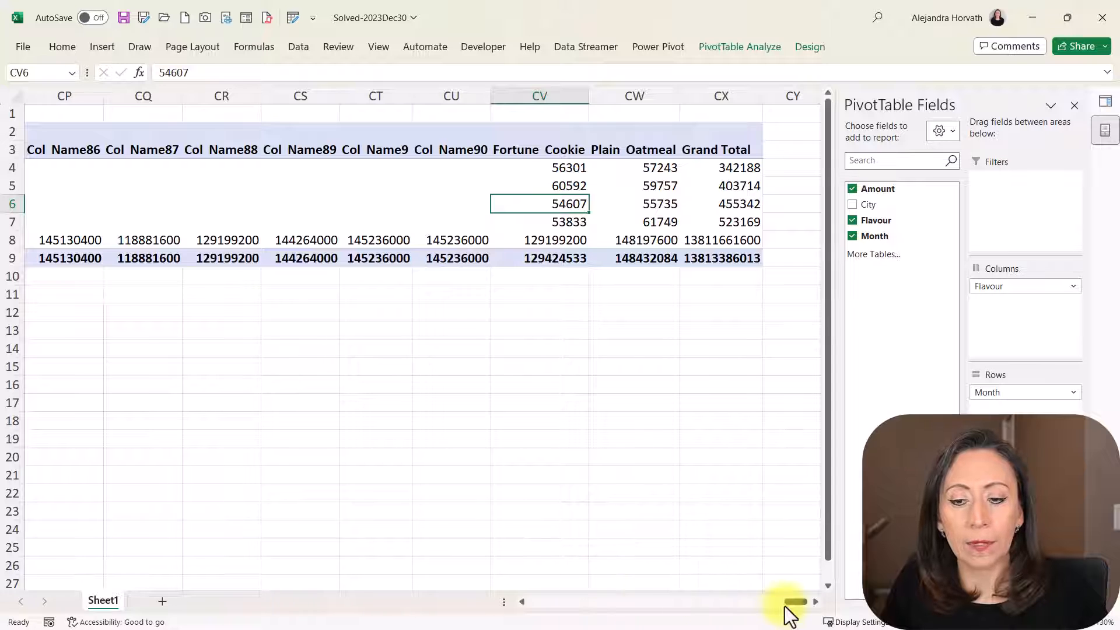
click(816, 602)
click(816, 602)
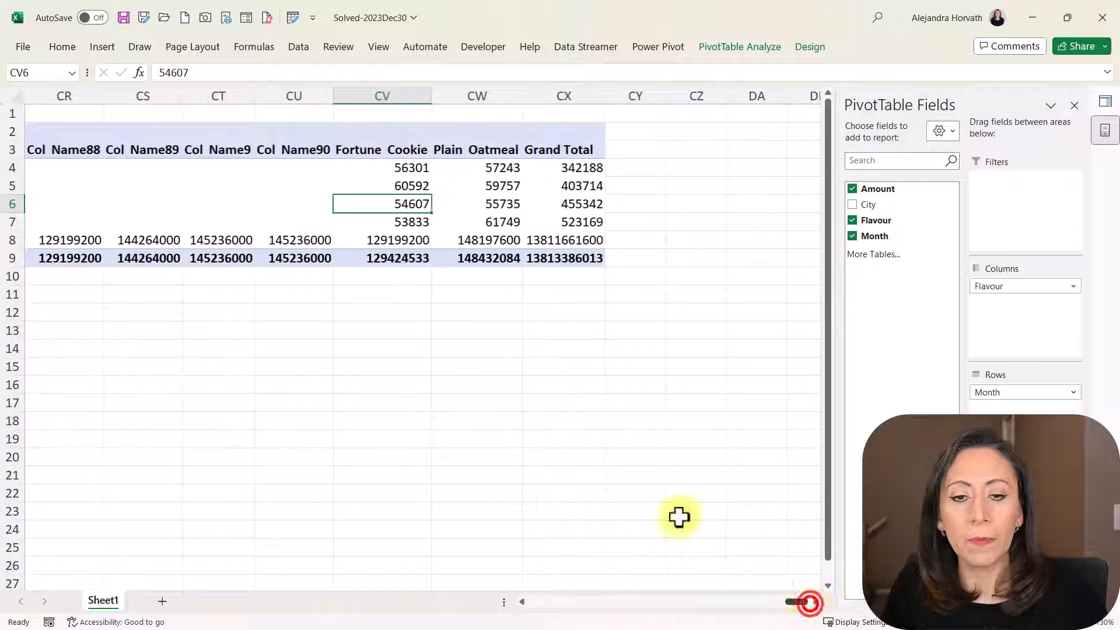
right_click(402, 200)
click(459, 275)
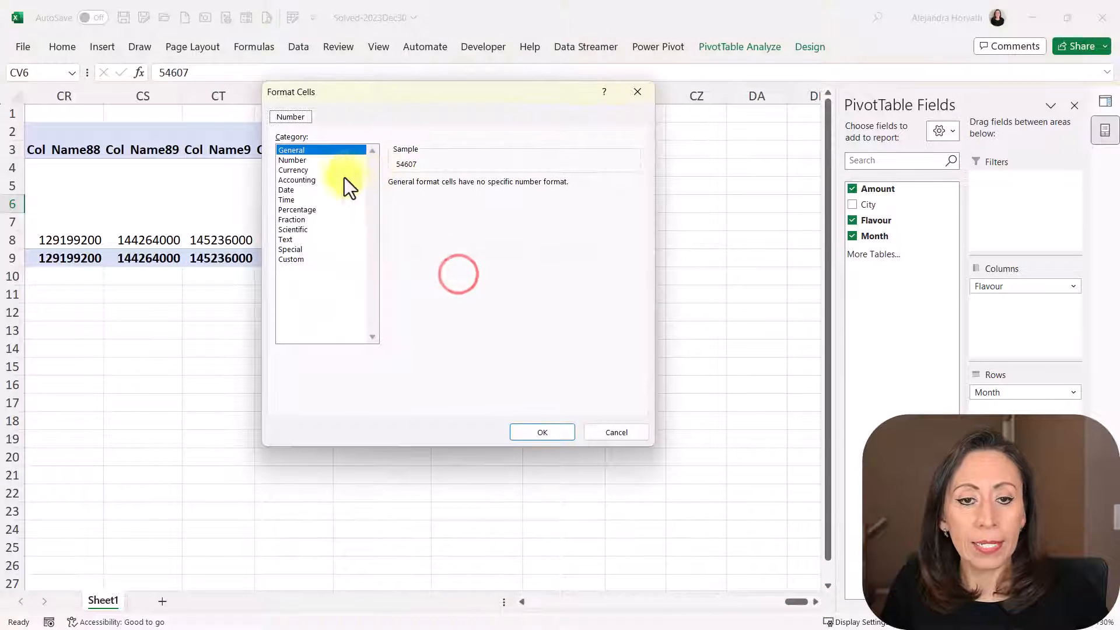
click(310, 160)
click(416, 203)
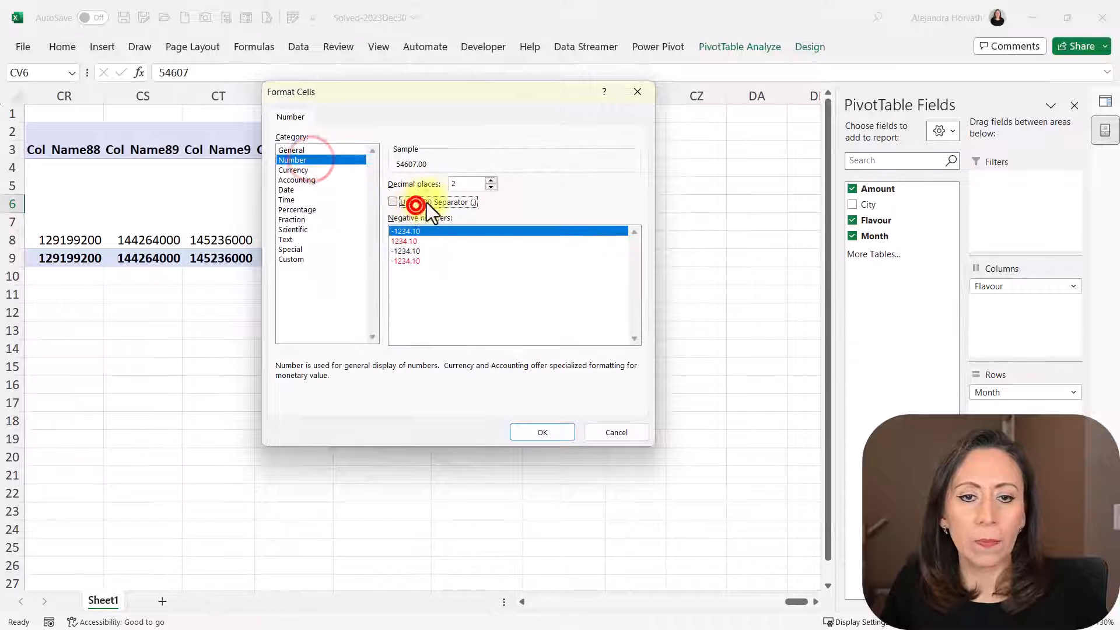
click(491, 187)
click(490, 188)
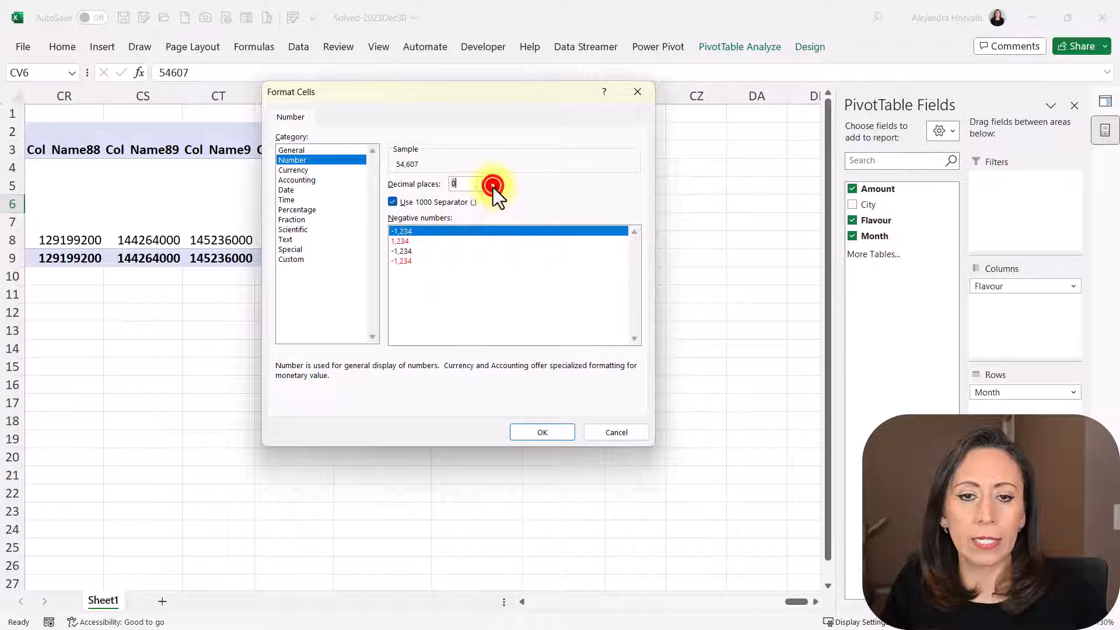
click(559, 430)
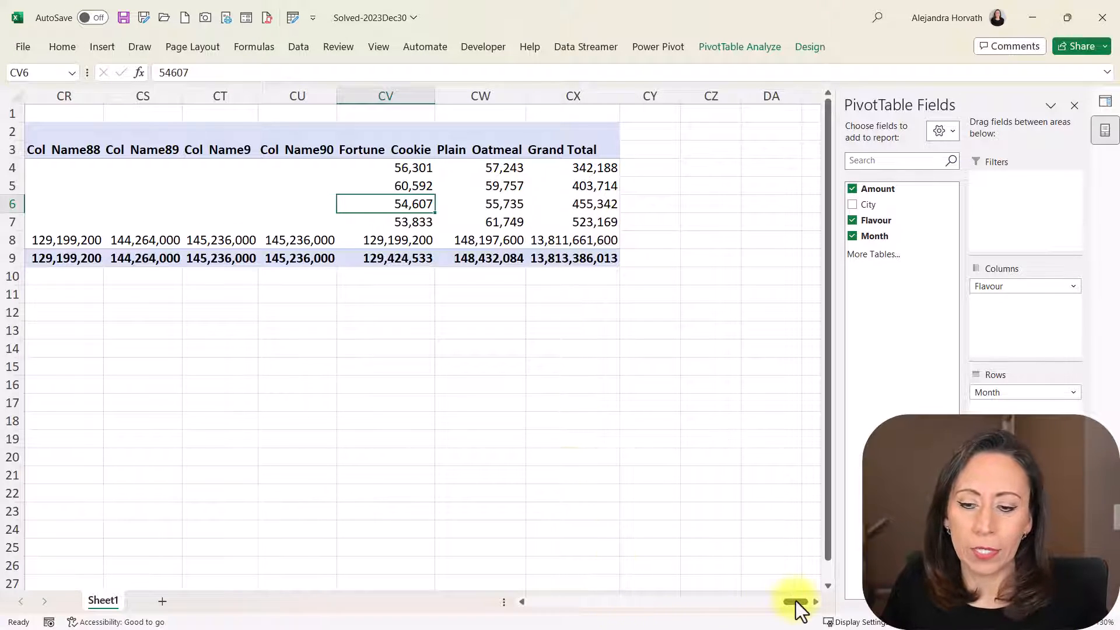
Review the formatted amounts in the first flavour columns, comparing the January row with the other months.
drag(796, 601, 540, 599)
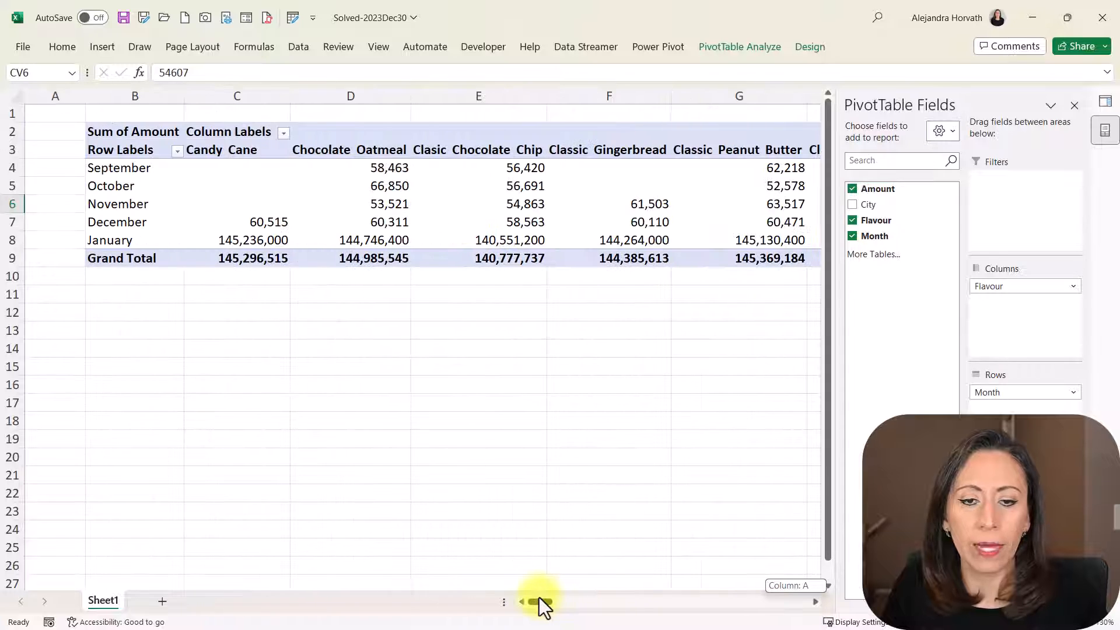
click(134, 310)
click(296, 217)
click(175, 307)
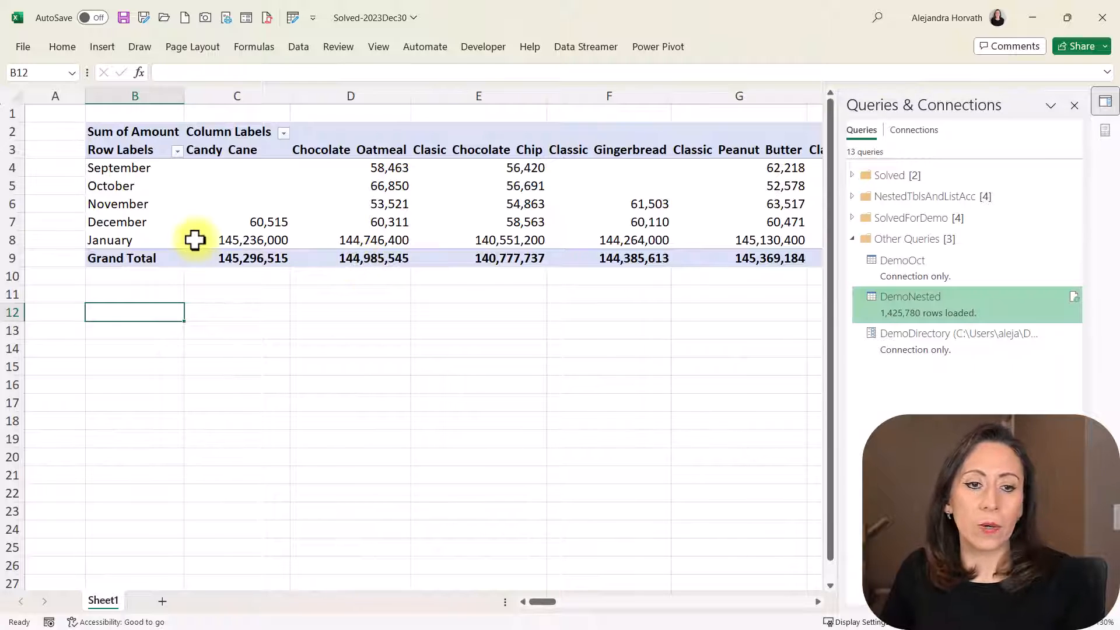
click(246, 240)
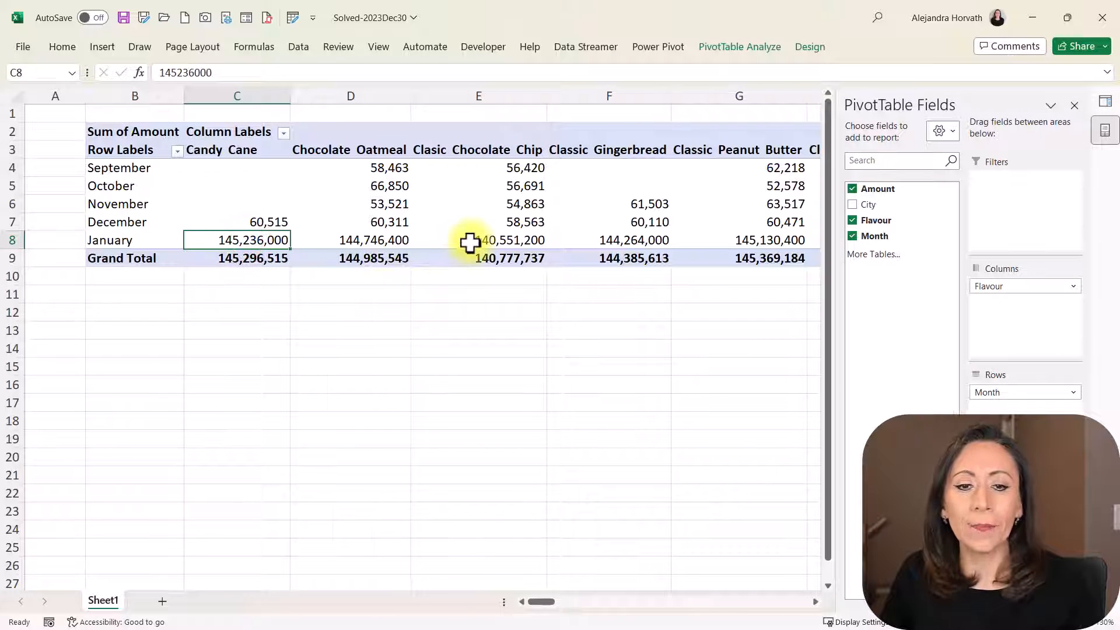
mouse_move(470, 244)
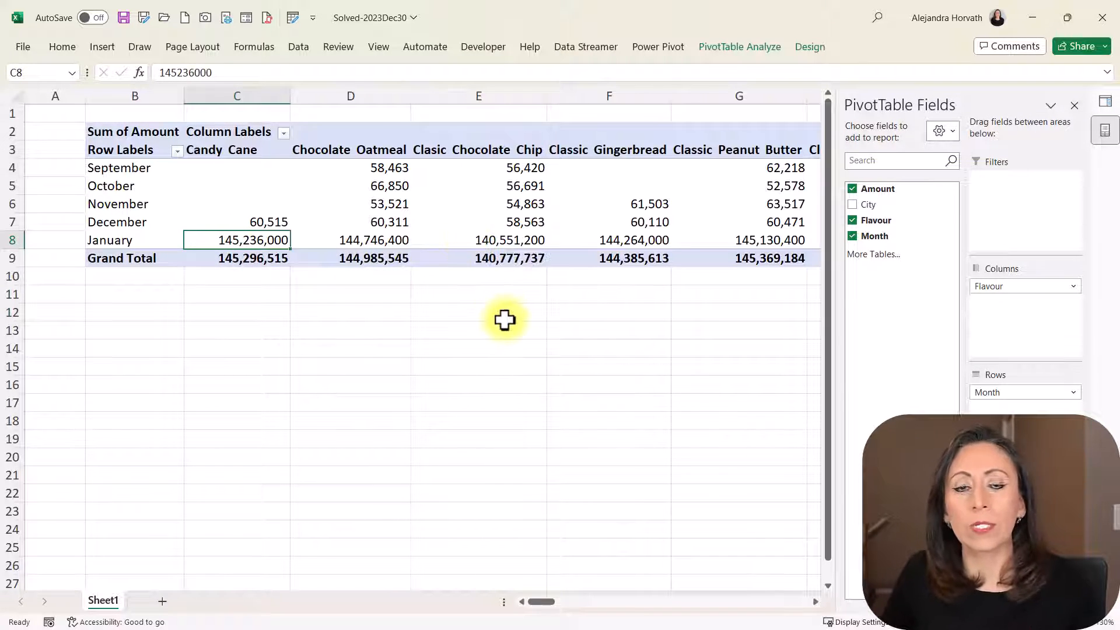